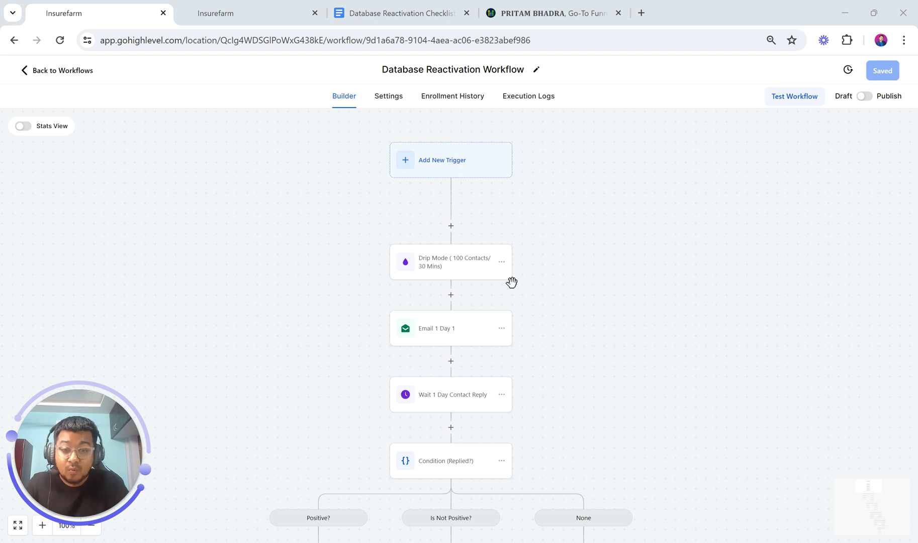
Scroll through the document currently open in Google Docs
scroll(554, 293, down, 4)
scroll(576, 177, up, 4)
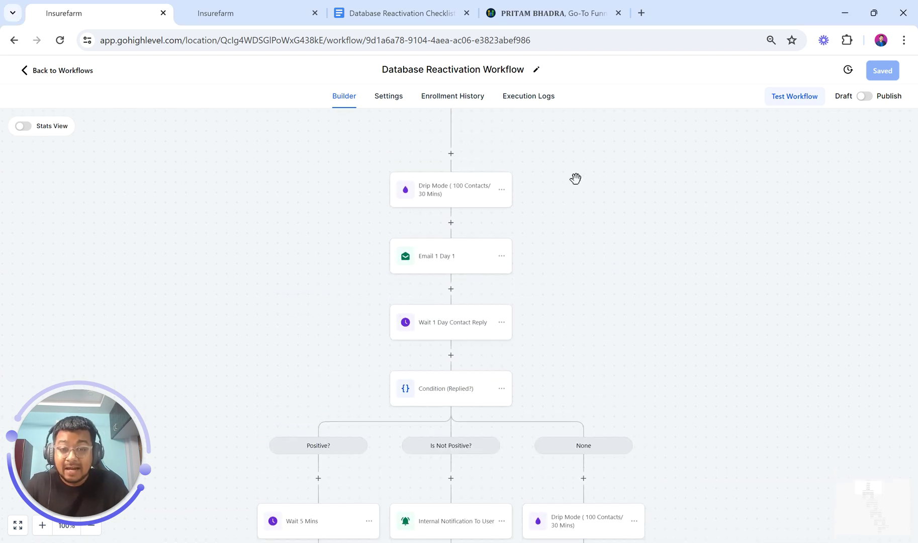
scroll(576, 178, down, 2)
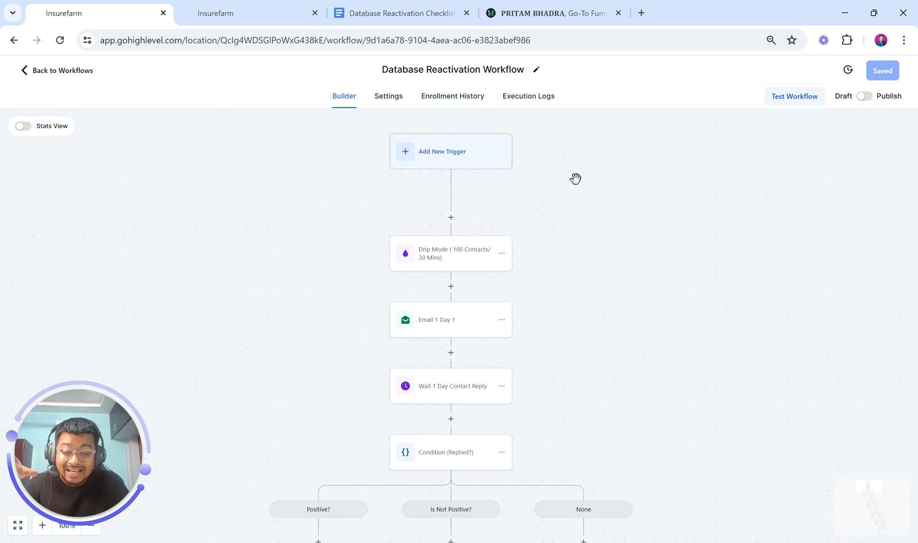
scroll(576, 178, down, 2)
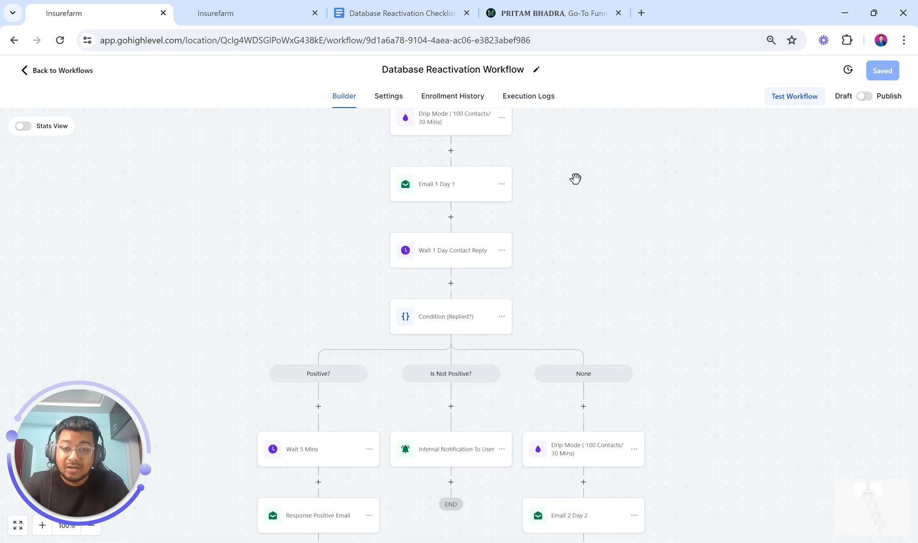
scroll(576, 178, down, 4)
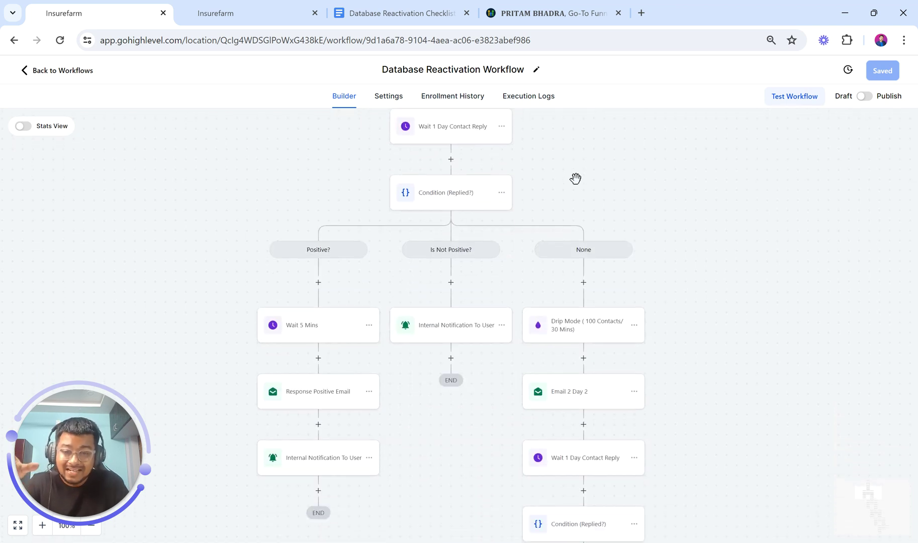
scroll(576, 185, down, 3)
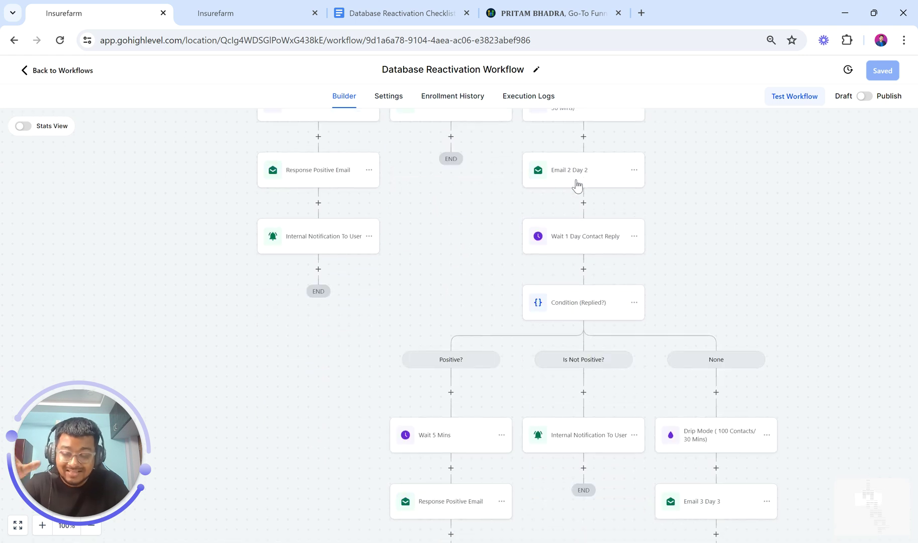
scroll(576, 178, down, 3)
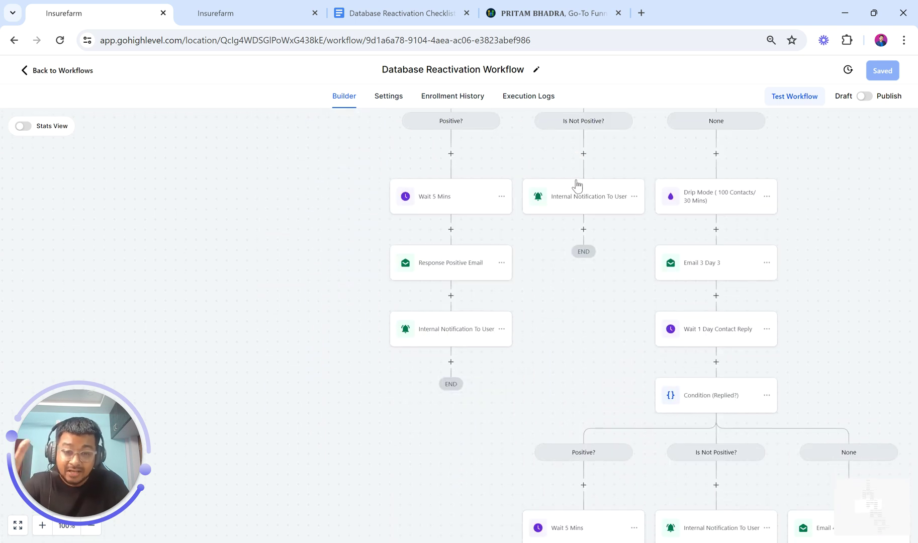
scroll(575, 178, down, 3)
scroll(576, 181, right, 3)
scroll(576, 186, down, 5)
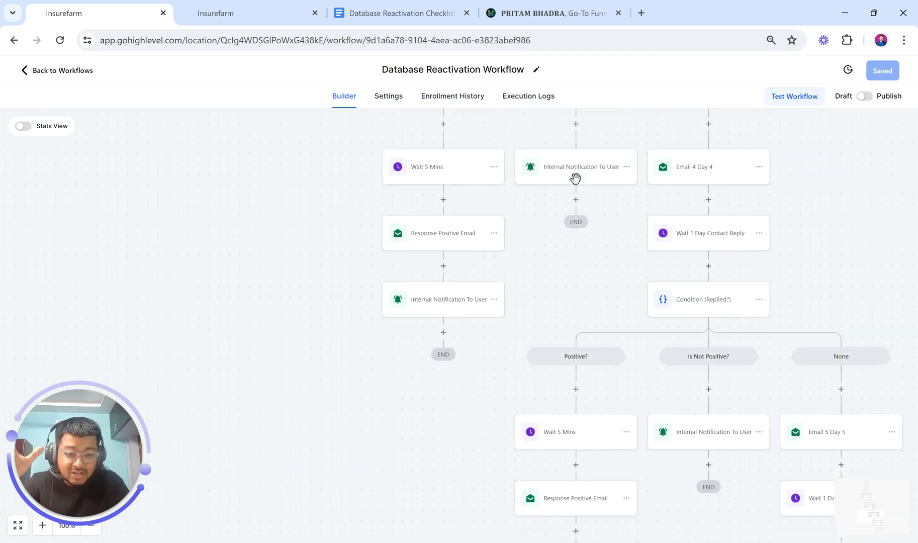
scroll(577, 186, right, 2)
scroll(577, 186, down, 5)
scroll(576, 186, right, 2)
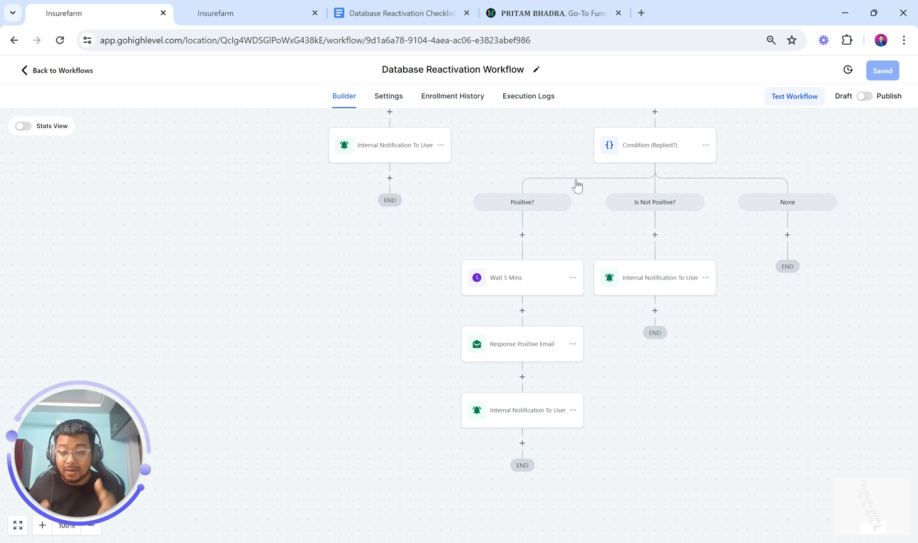
Switch to the Database Reactivation Checklist and read through its Day 1–4 emails
click(409, 11)
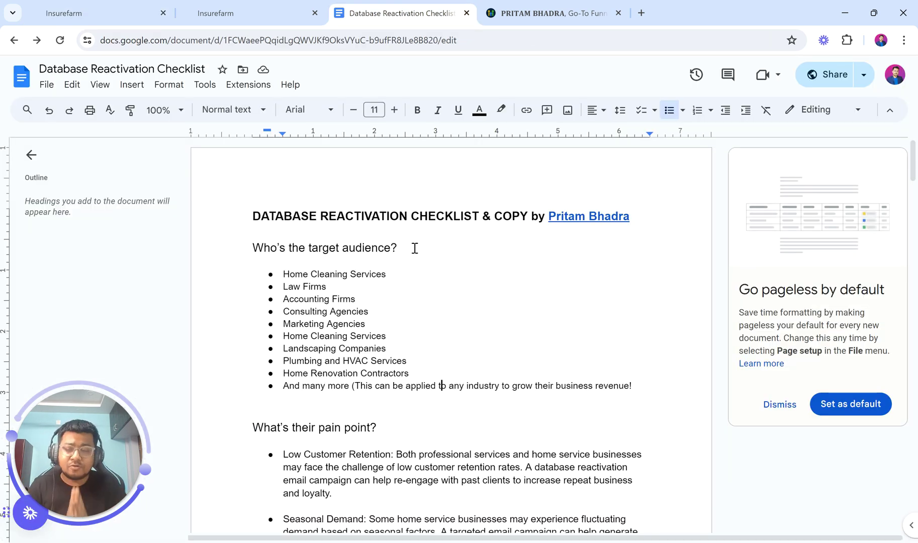
drag(252, 247, 436, 254)
scroll(442, 256, down, 2)
scroll(271, 358, down, 12)
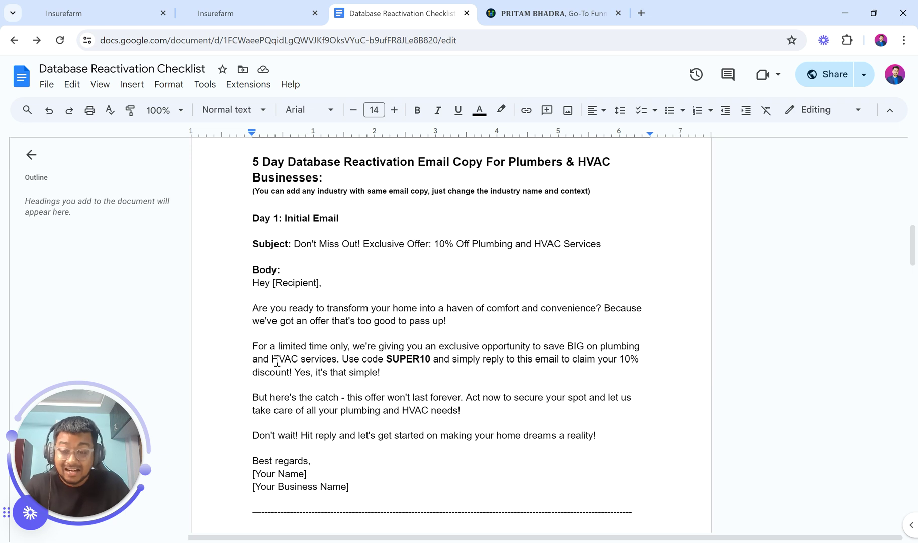
scroll(277, 361, down, 14)
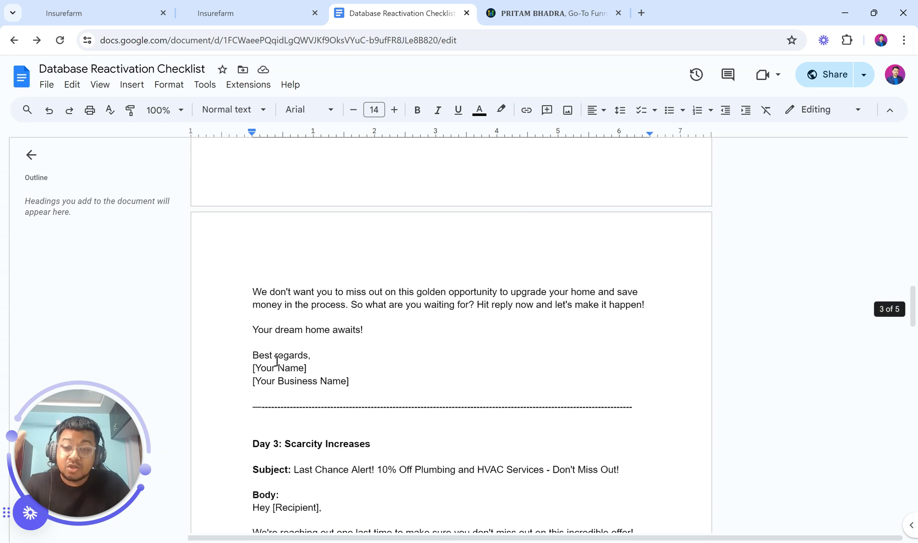
scroll(277, 360, down, 8)
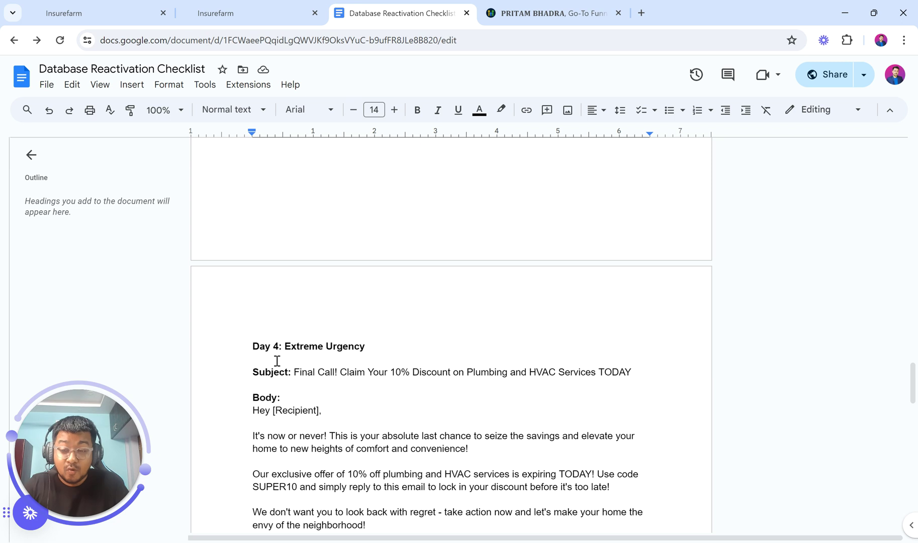
scroll(277, 361, up, 20)
scroll(277, 361, down, 3)
scroll(277, 361, up, 2)
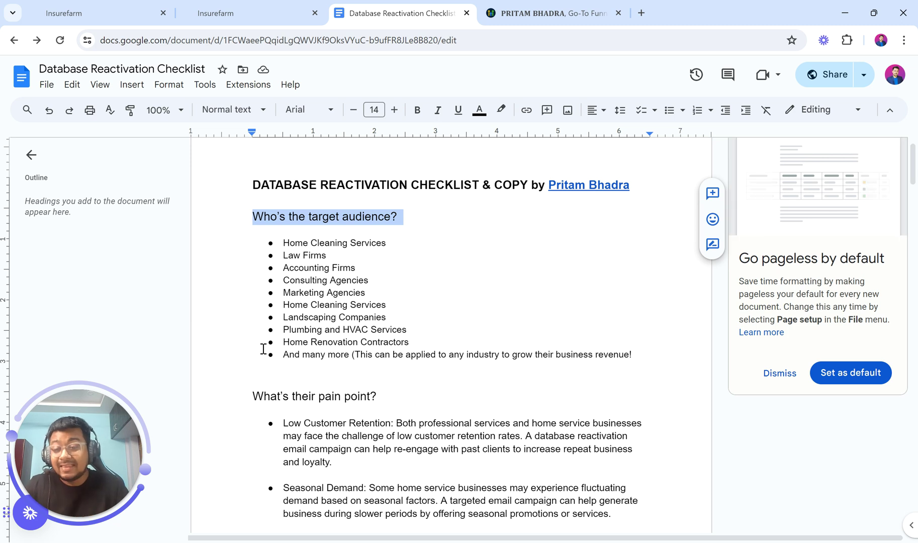
Select the word CHECKLIST in the title, then move to the HighLevel directory profile
triple_click(436, 191)
double_click(437, 191)
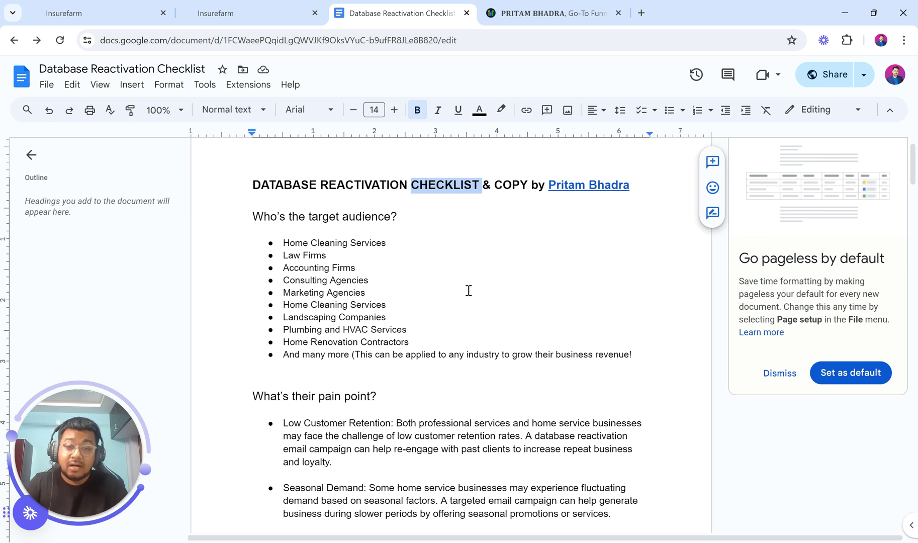
scroll(468, 290, up, 1)
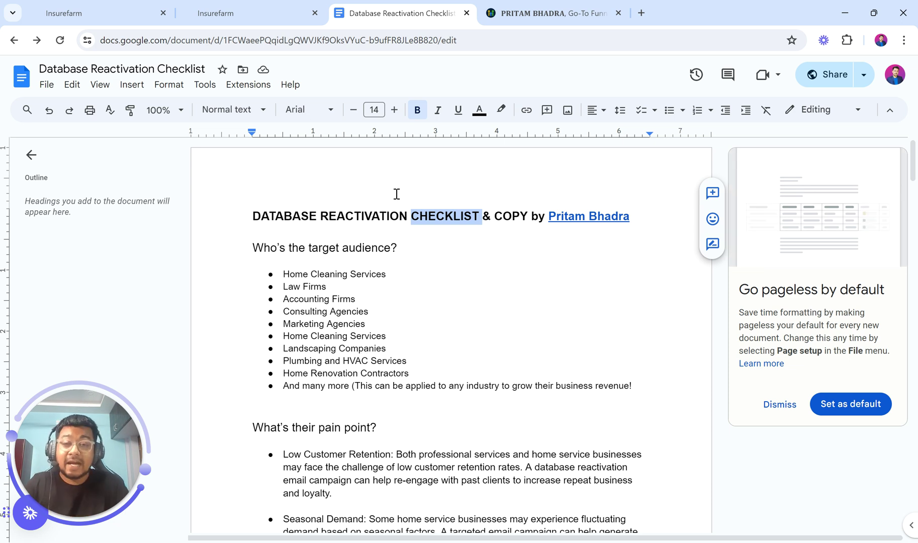
click(527, 11)
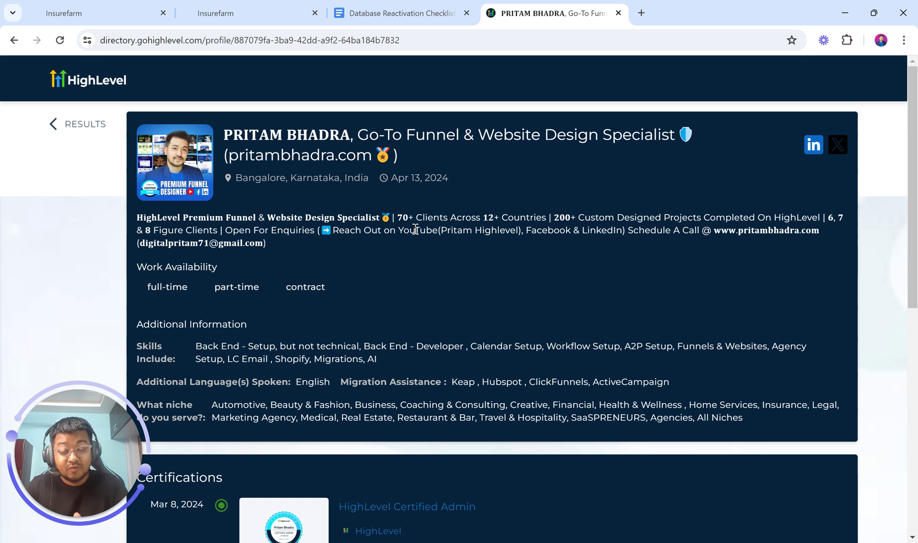
Load the PB Digital site pritambhadra.com in a new tab, then return to HighLevel workflows
click(641, 13)
text(pri)
key(Return)
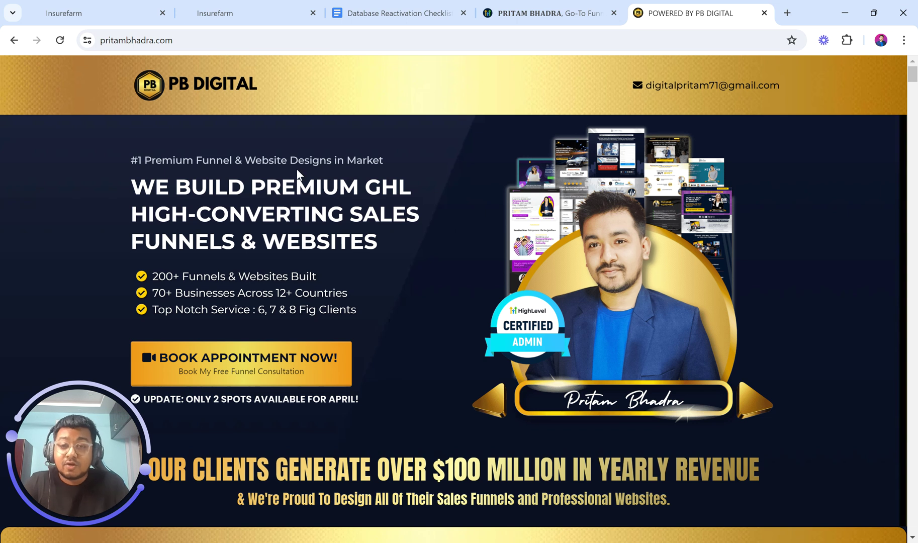
click(251, 7)
Scroll the Database Reactivation Workflow back to its trigger, then go to the Workflow List
click(144, 7)
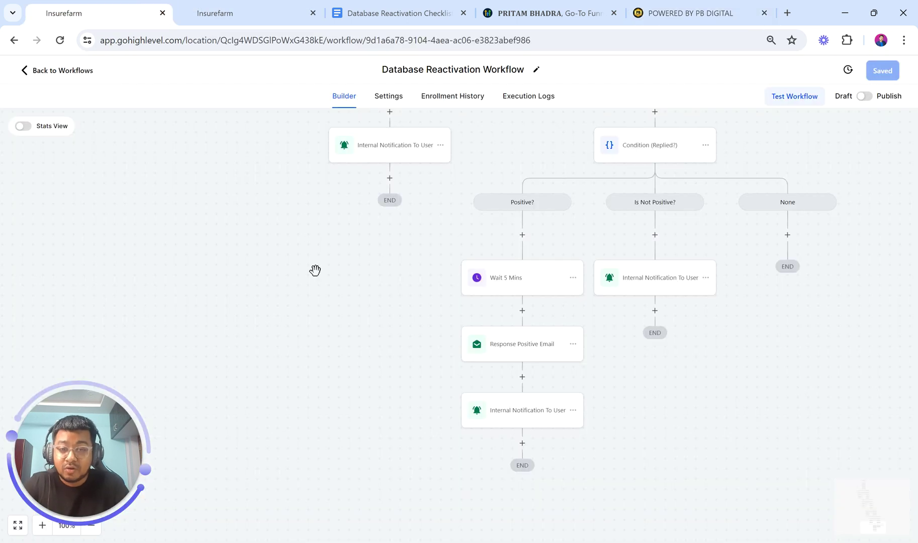
scroll(315, 270, up, 7)
scroll(315, 269, up, 5)
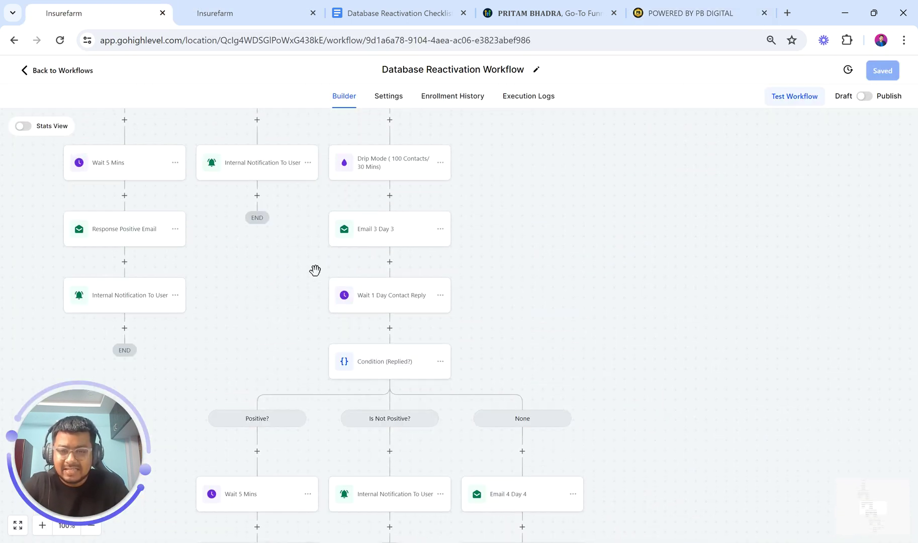
scroll(315, 268, up, 3)
scroll(316, 274, up, 10)
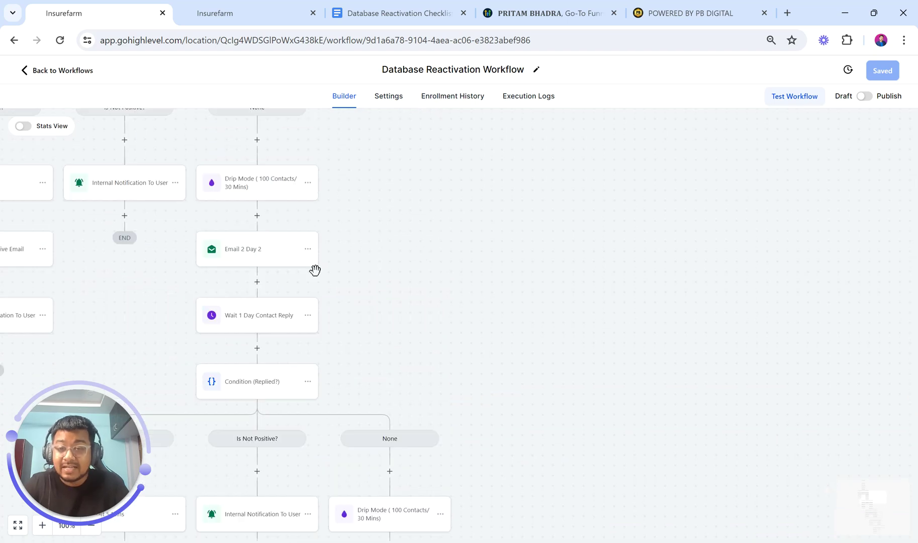
scroll(315, 274, up, 3)
scroll(315, 270, down, 1)
scroll(315, 271, left, 1)
scroll(316, 274, down, 1)
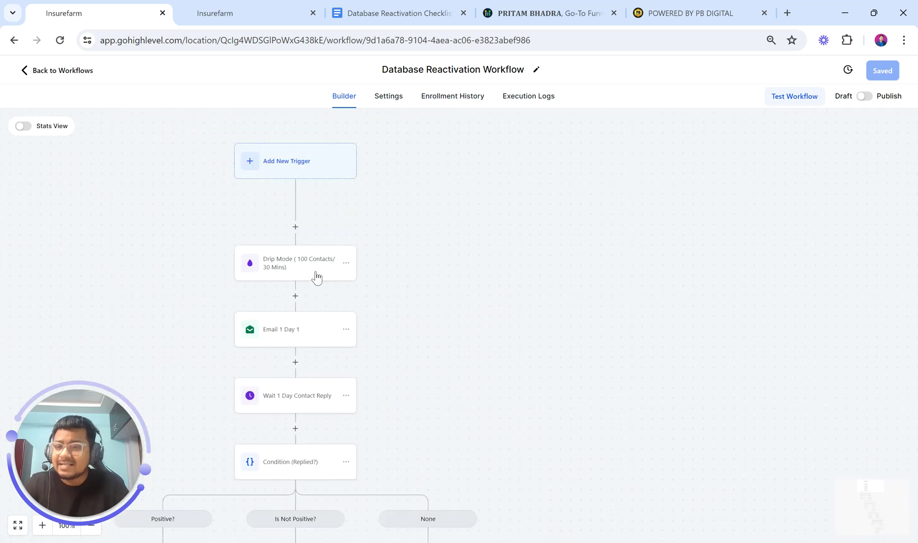
scroll(315, 274, left, 4)
scroll(316, 271, left, 2)
scroll(315, 271, down, 1)
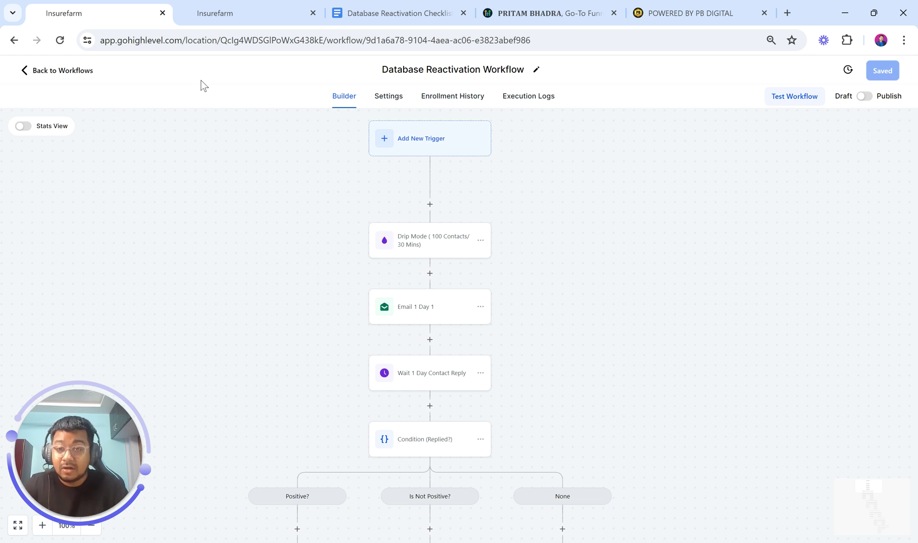
click(233, 2)
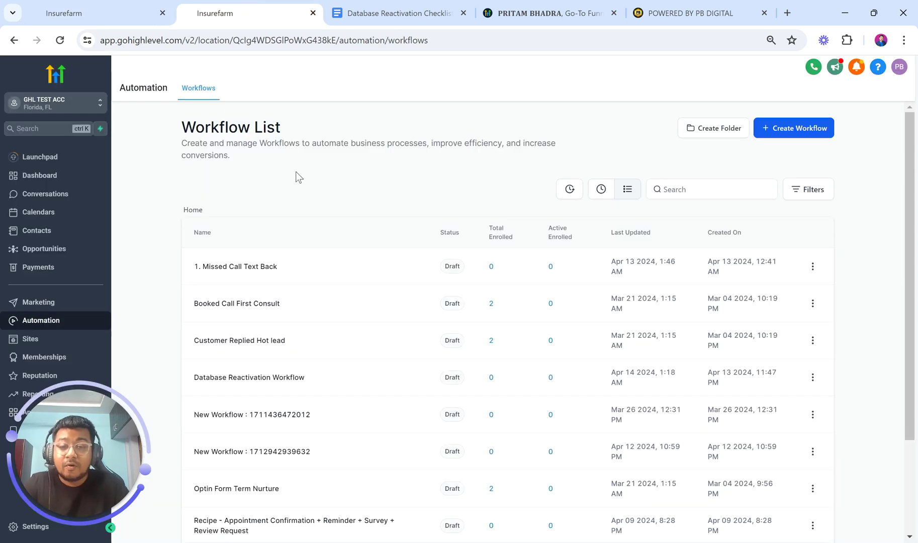
Create a new workflow using Create Workflow and the Start from scratch option
scroll(374, 260, down, 4)
scroll(375, 261, up, 4)
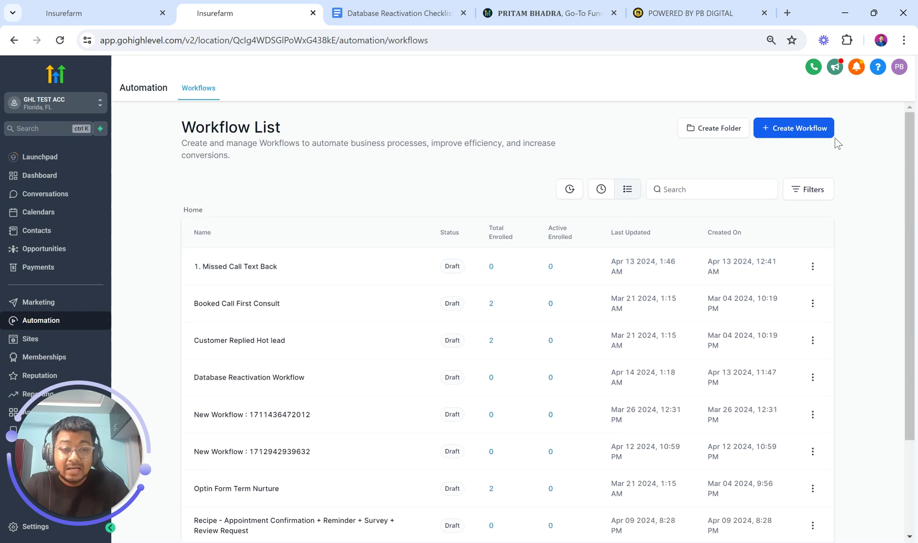
scroll(818, 116, up, 5)
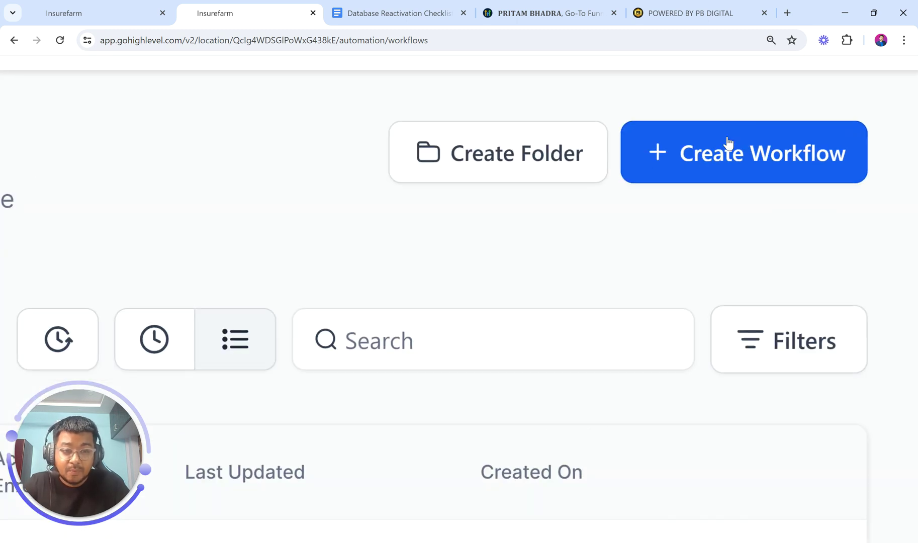
scroll(685, 169, down, 5)
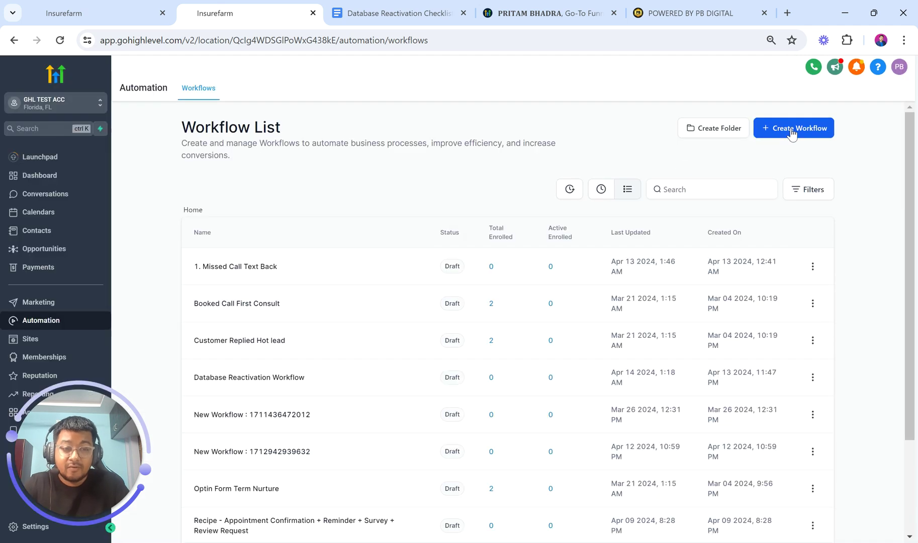
click(792, 132)
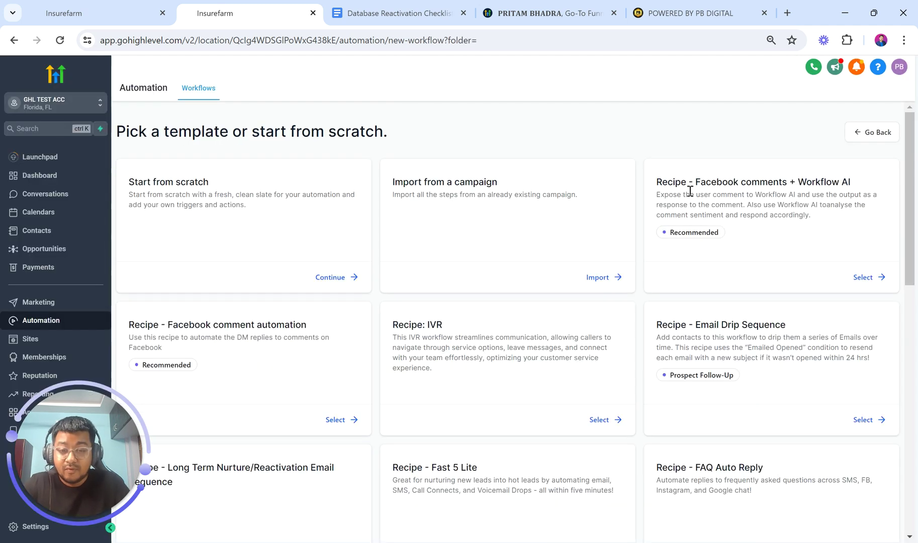
scroll(463, 428, down, 10)
scroll(463, 427, up, 10)
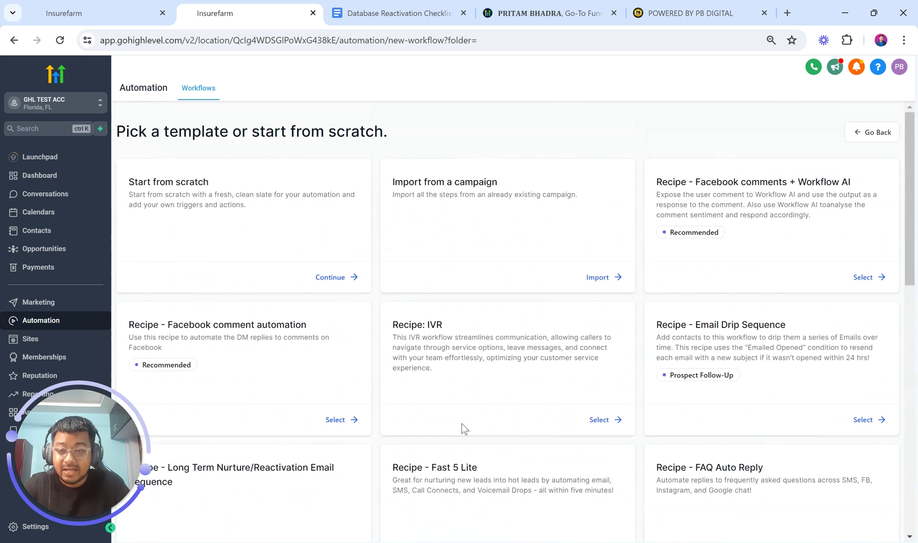
click(330, 279)
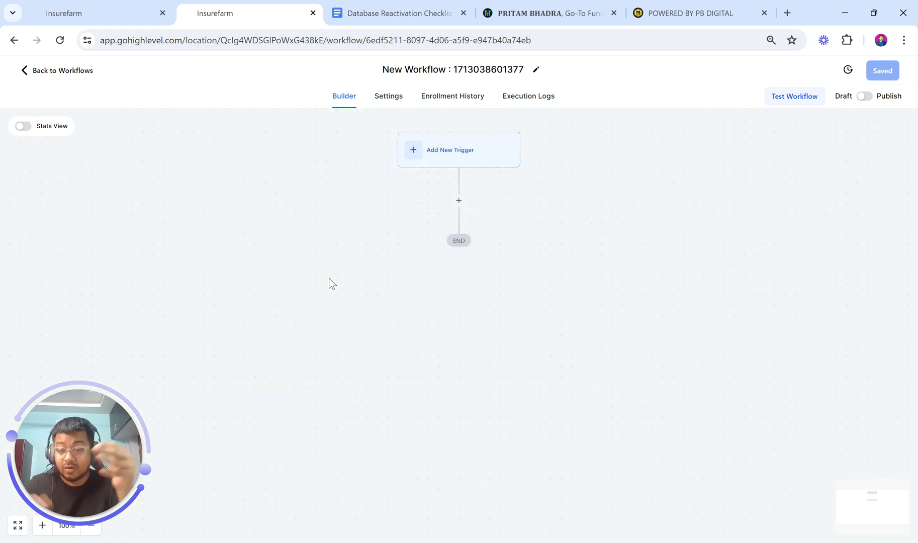
Rename the new workflow to '1. Database Reactivation Workflow'
click(426, 66)
text(1. D)
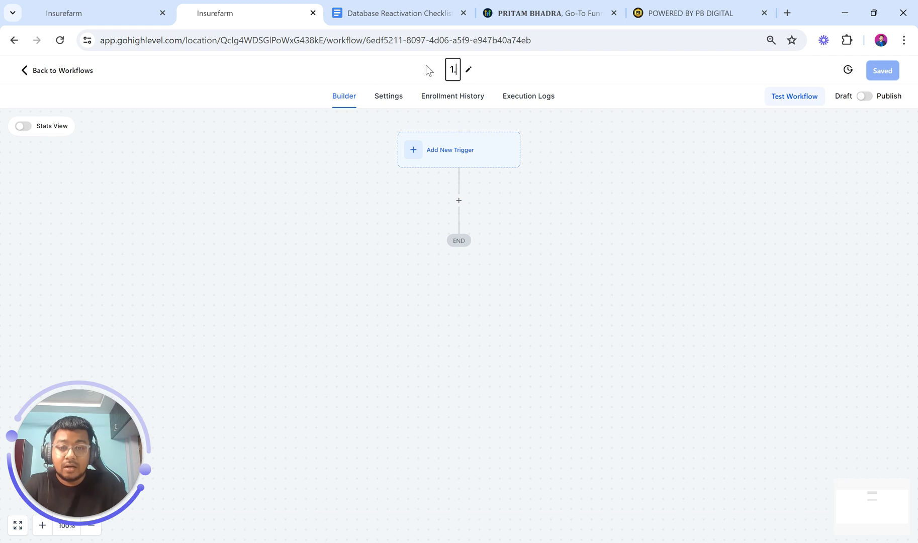
text(ata)
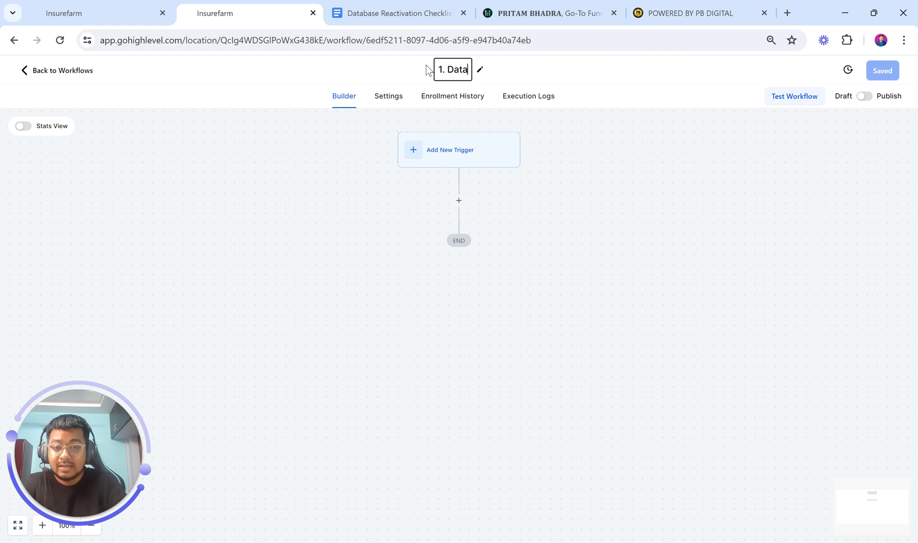
text(base Reac)
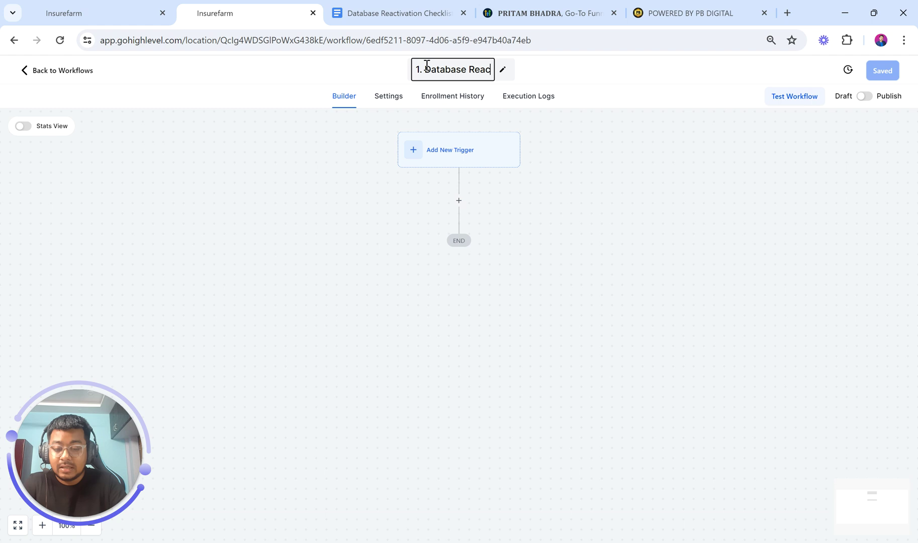
text(tivation )
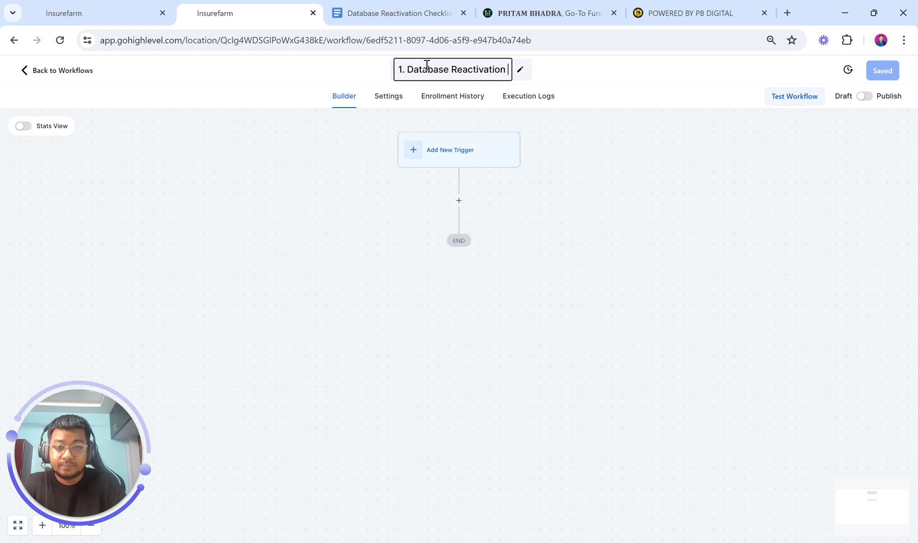
text(Workflow)
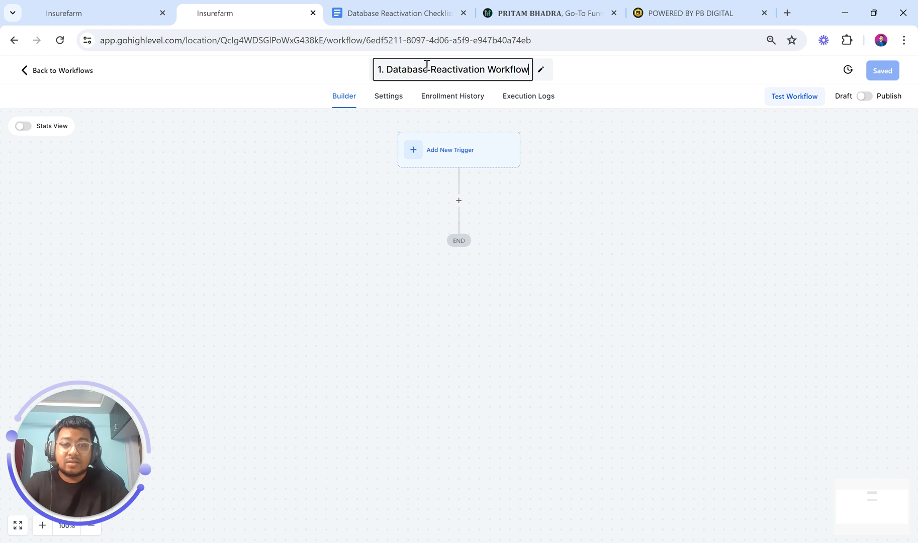
click(576, 123)
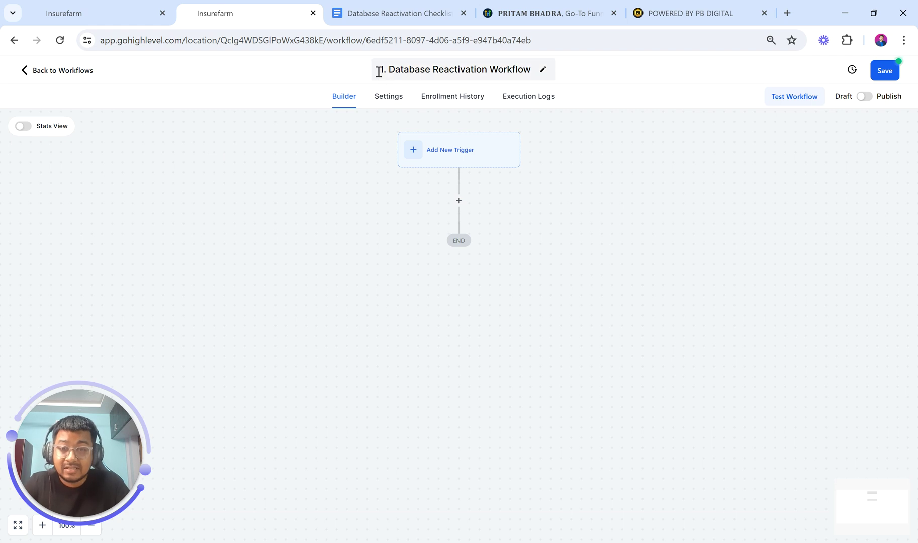
Select just the leading '1' in the workflow title
click(436, 68)
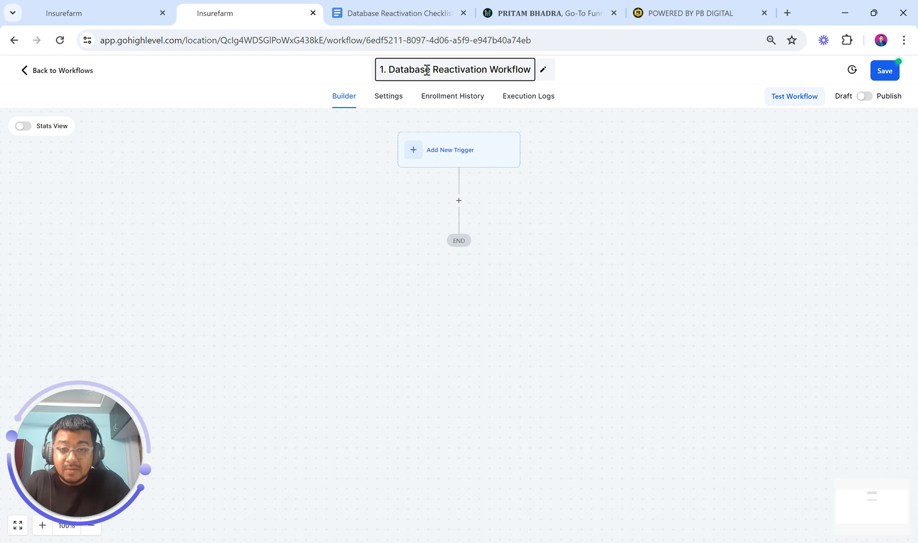
double_click(383, 69)
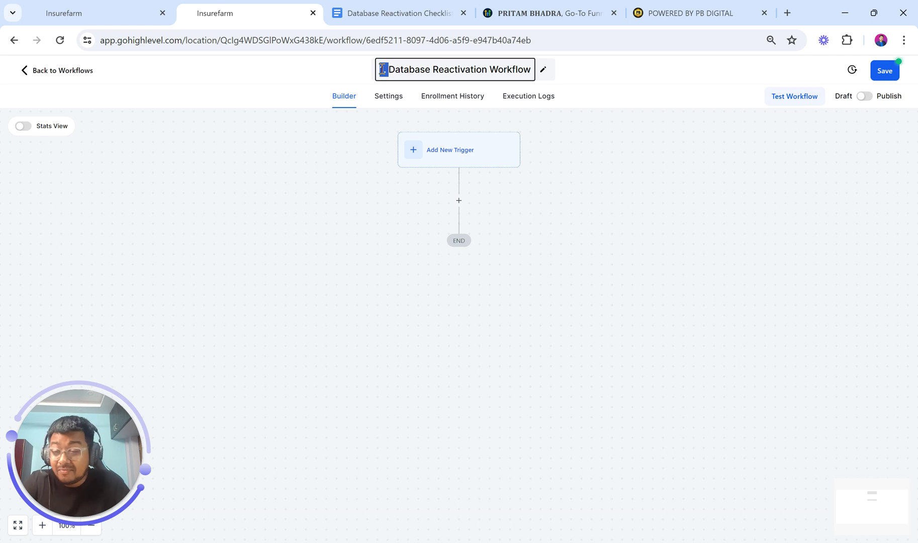
click(382, 70)
drag(383, 69, 377, 70)
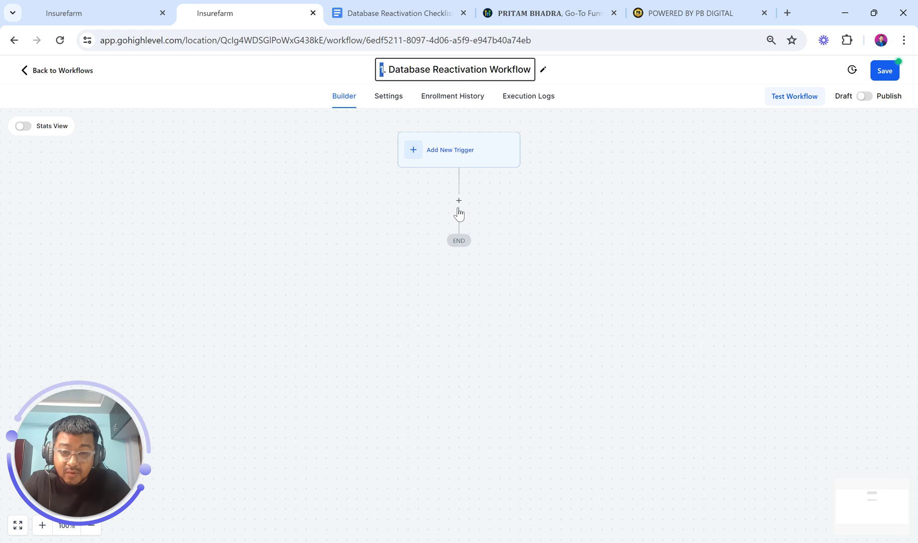
click(386, 103)
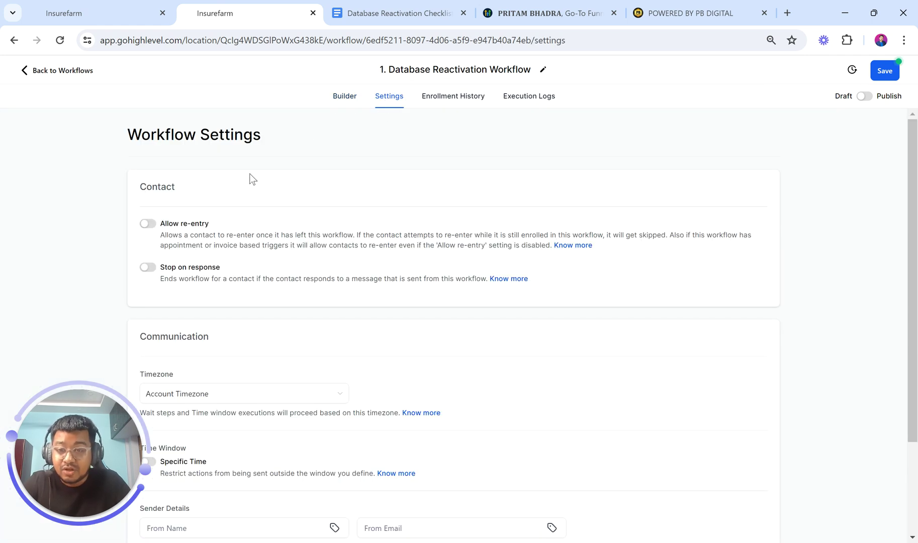
scroll(219, 273, down, 1)
scroll(217, 272, down, 2)
scroll(217, 272, up, 3)
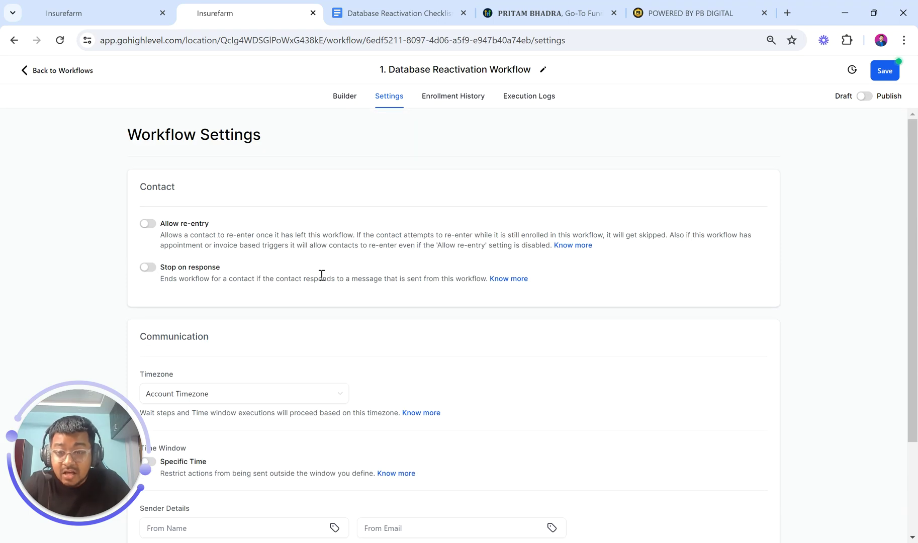
scroll(321, 272, down, 2)
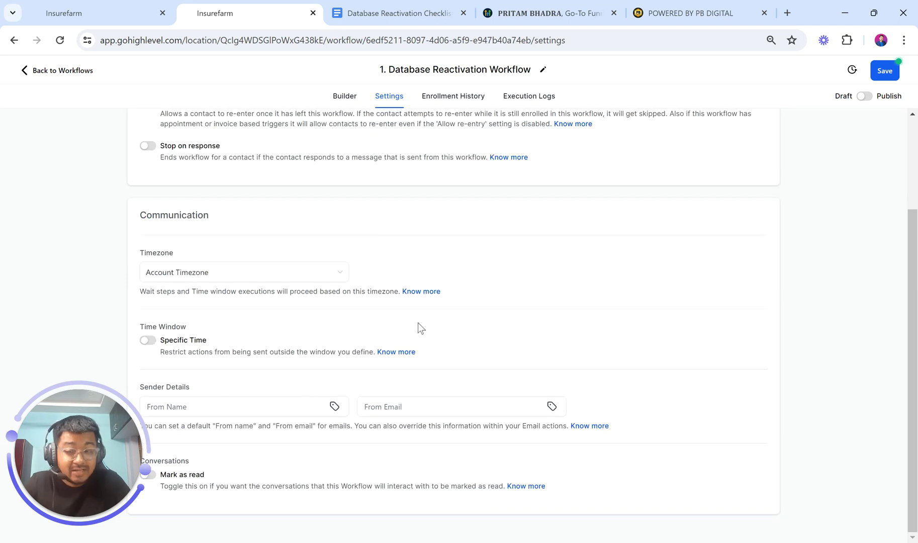
scroll(418, 324, up, 2)
click(442, 101)
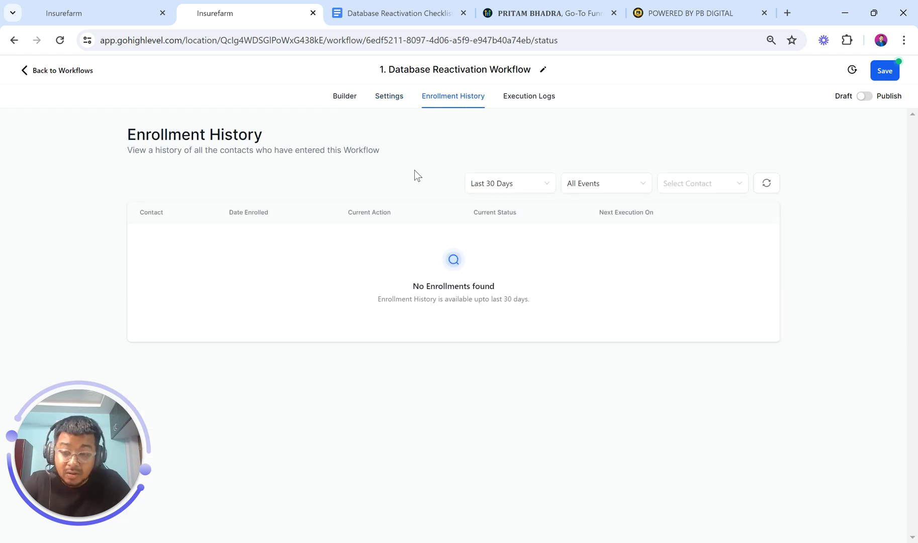
click(529, 95)
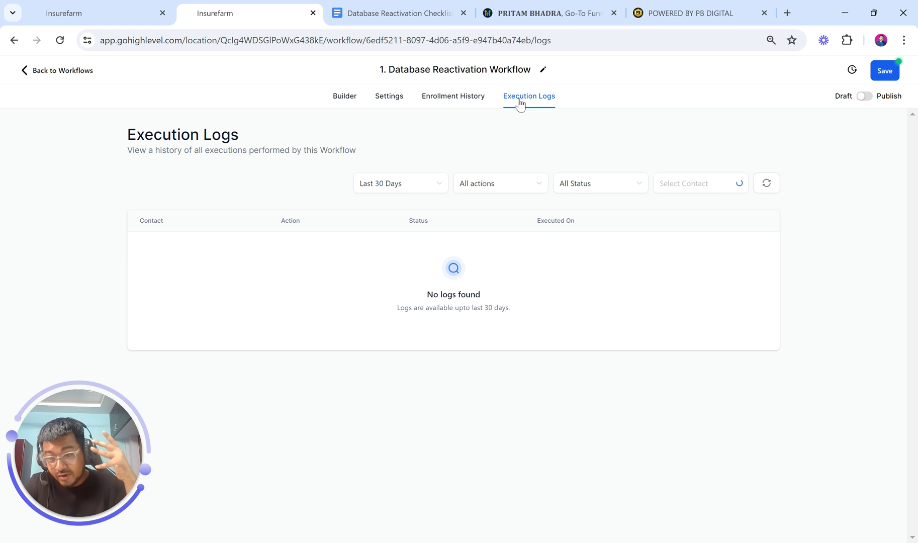
click(347, 99)
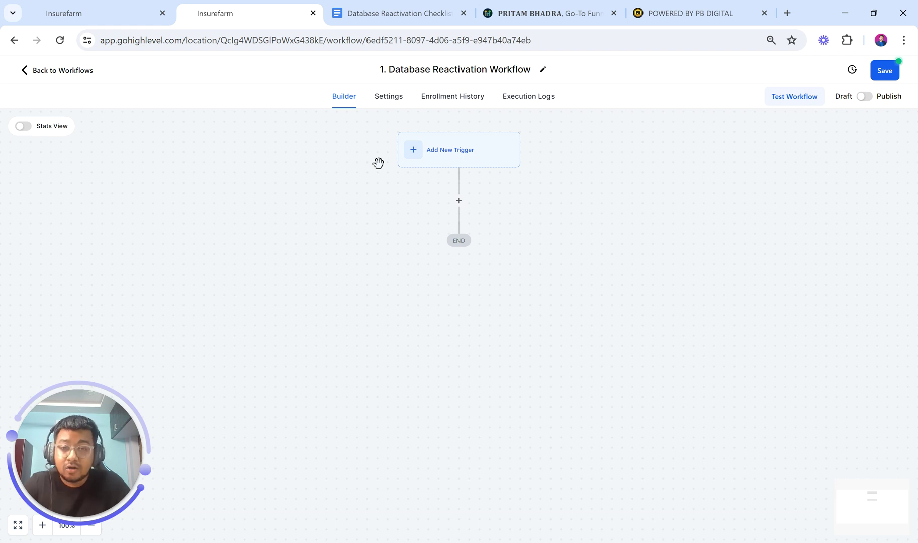
Return to the checklist and highlight Home Cleaning Services in the target audience list
click(375, 12)
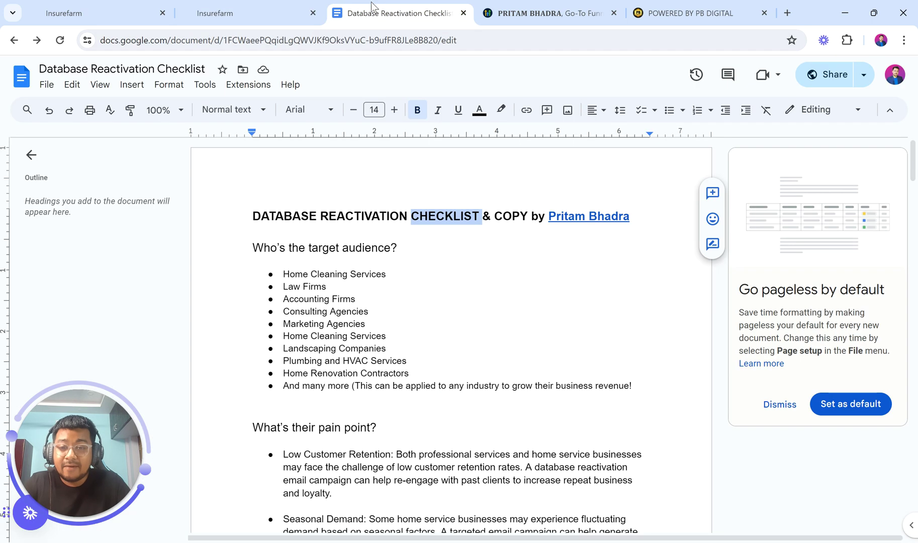
click(388, 221)
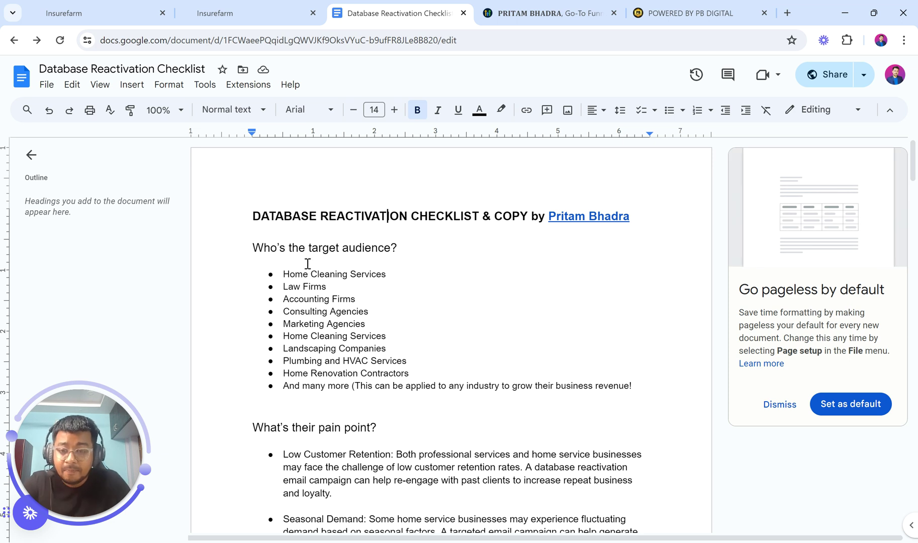
drag(282, 274, 404, 272)
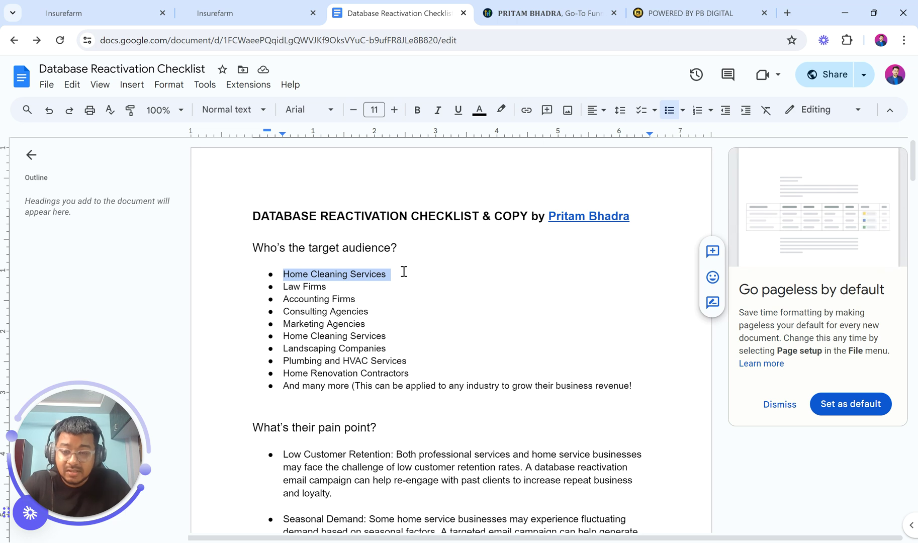
click(322, 286)
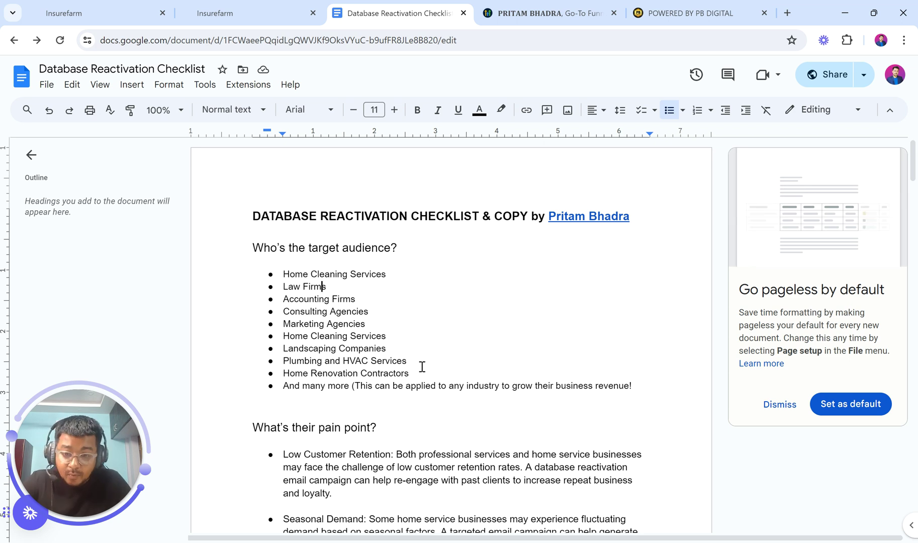
Highlight the note in the last audience bullet and scroll down to the pain points
drag(354, 386, 426, 386)
drag(510, 398, 634, 386)
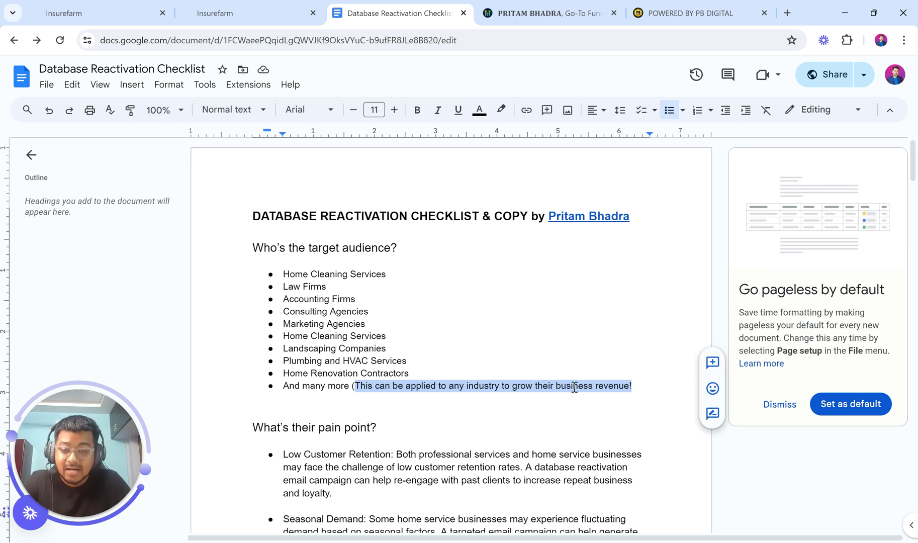
scroll(574, 387, down, 4)
scroll(574, 387, up, 2)
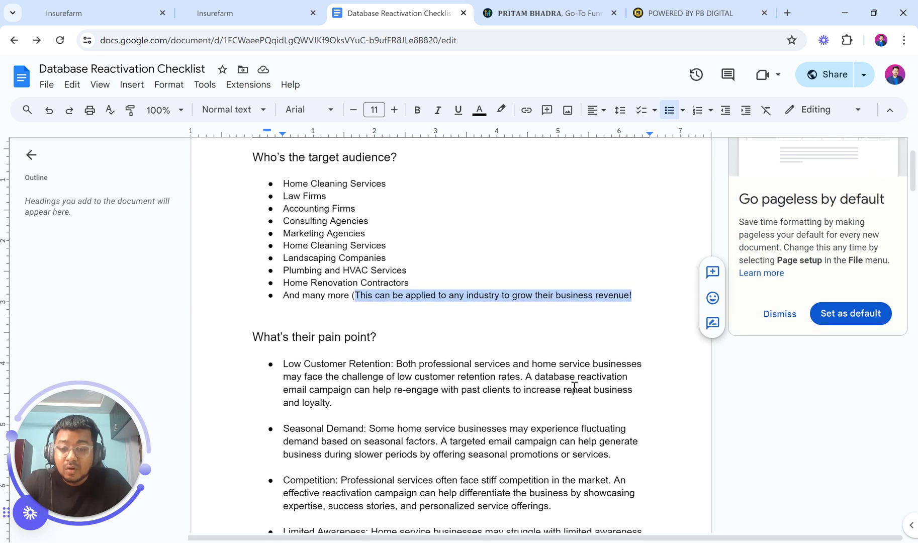
scroll(574, 387, down, 1)
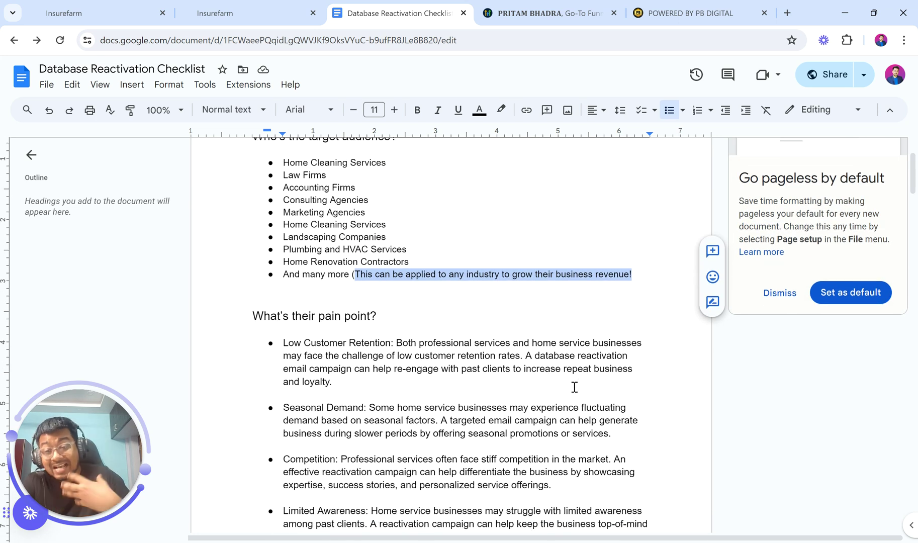
scroll(574, 387, down, 3)
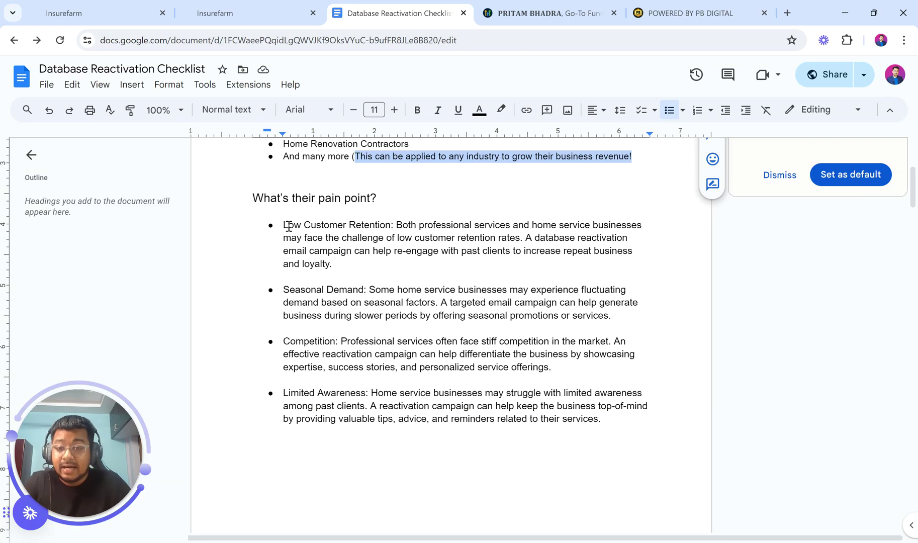
drag(282, 226, 391, 225)
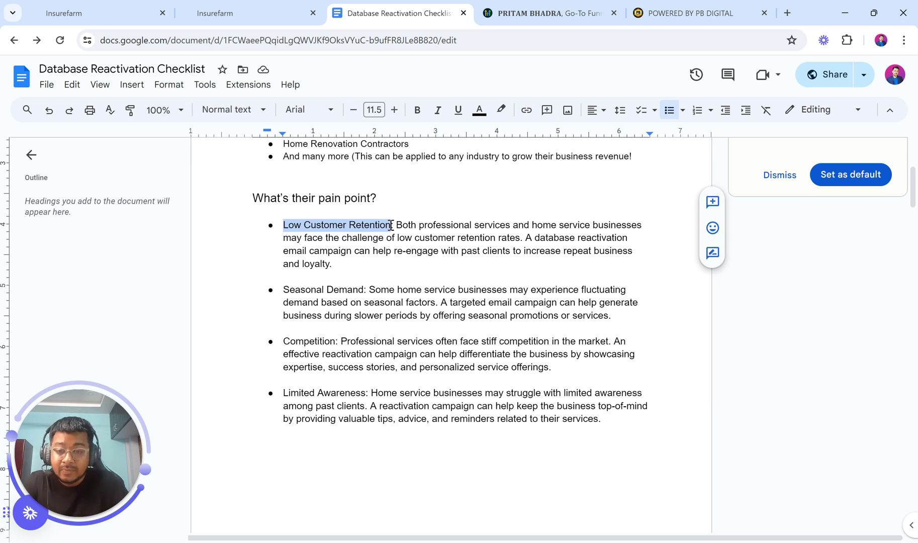
drag(283, 290, 363, 286)
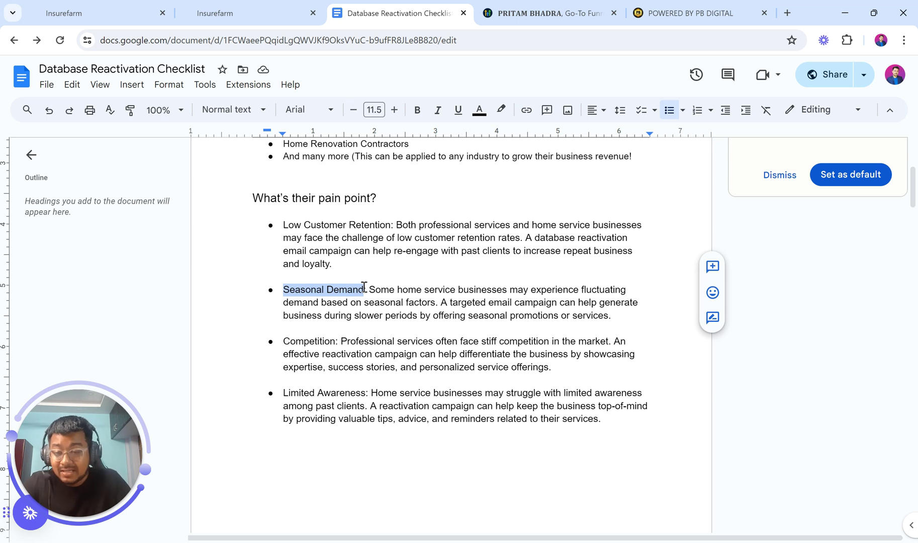
scroll(364, 287, down, 1)
double_click(299, 315)
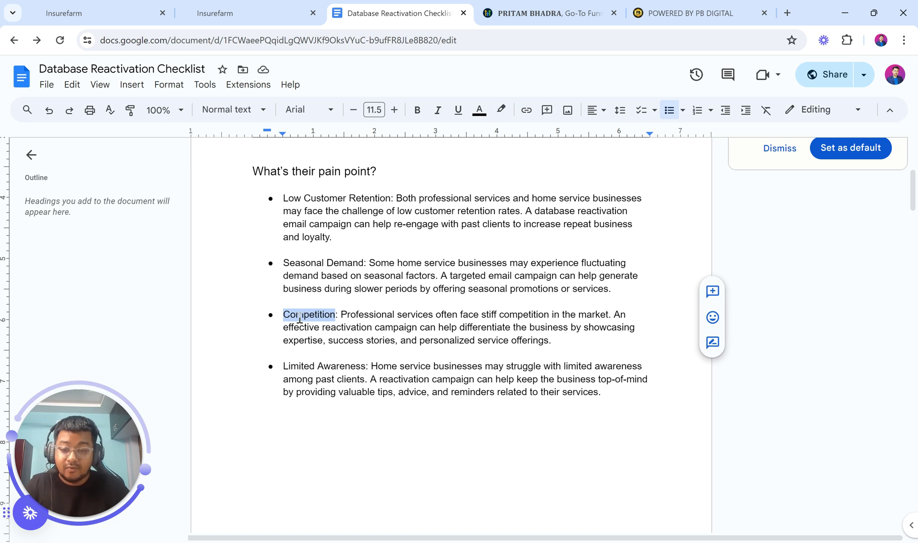
click(283, 366)
shift+click(366, 367)
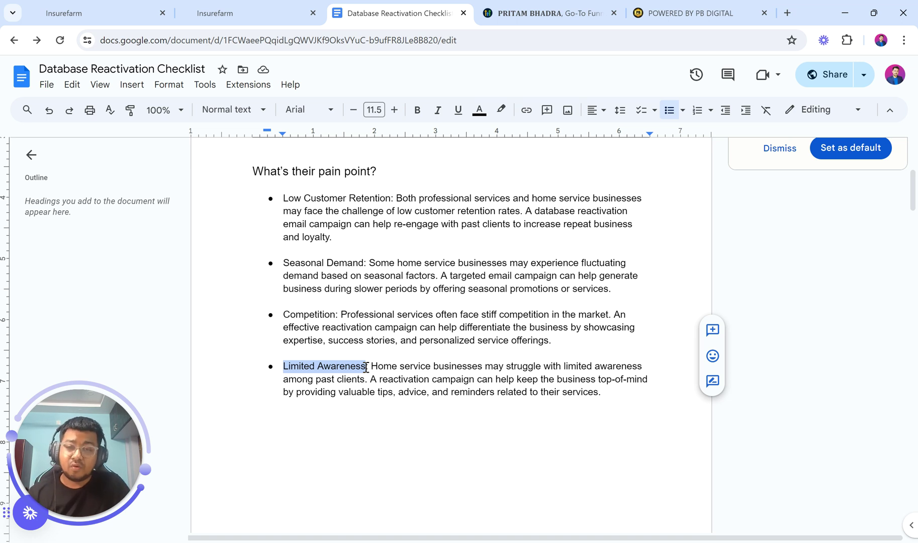
click(105, 6)
scroll(292, 278, down, 3)
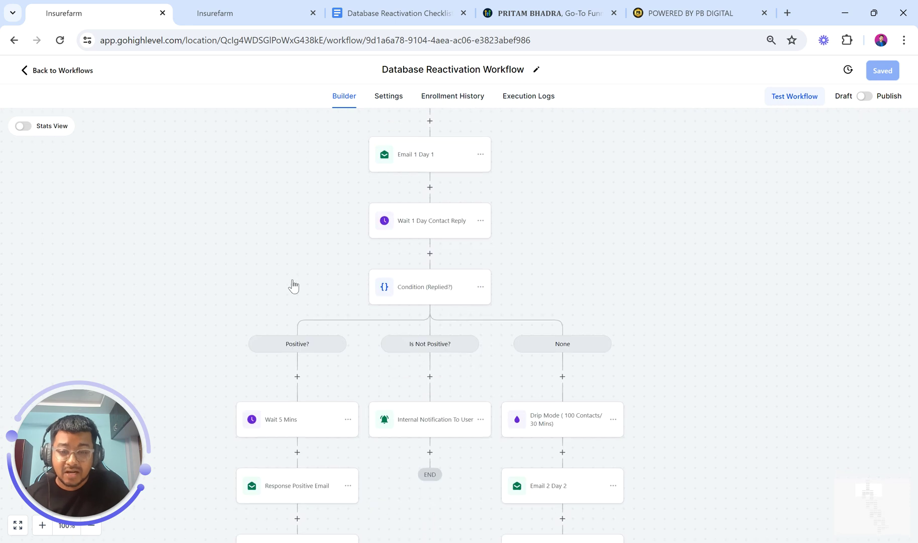
scroll(293, 284, up, 8)
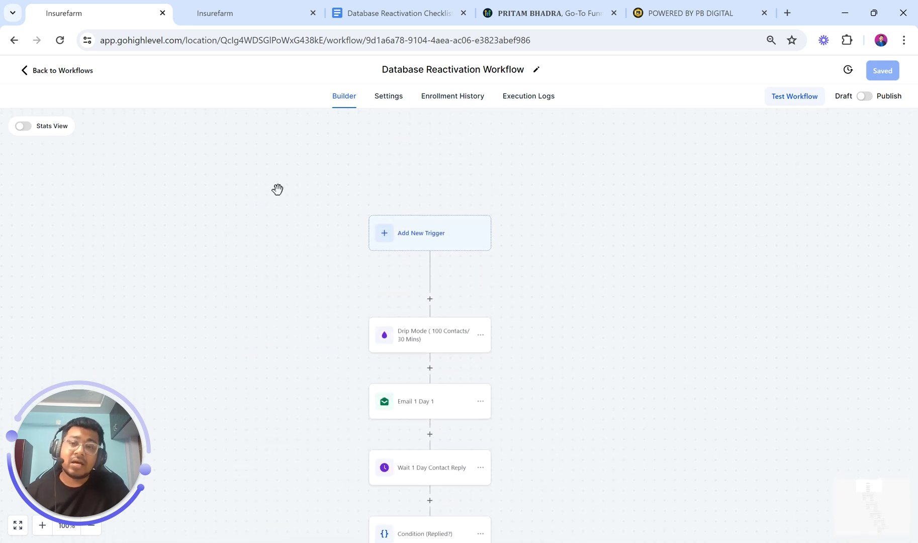
scroll(280, 215, down, 2)
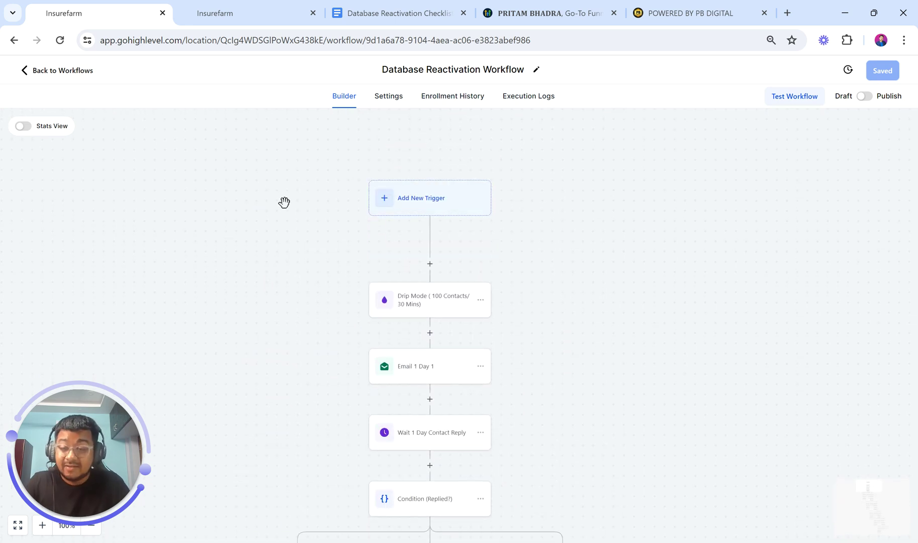
click(357, 12)
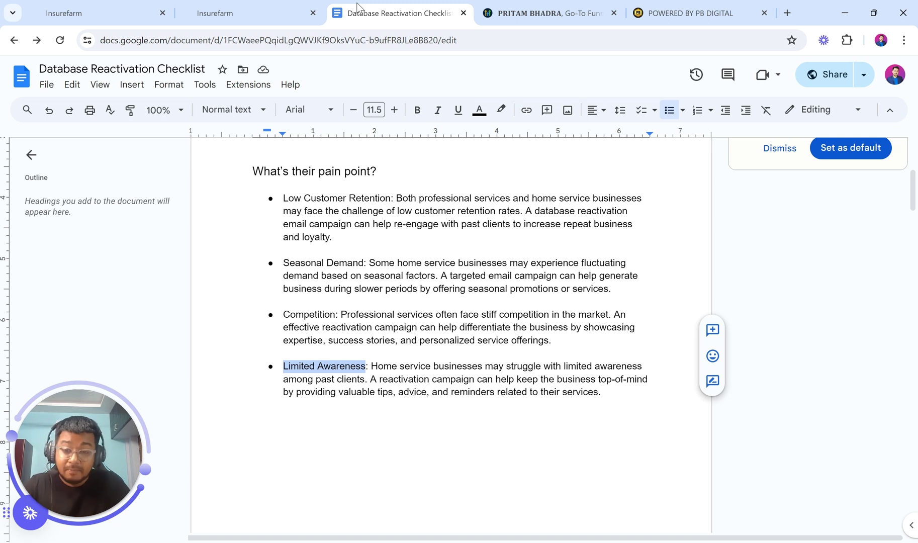
Scroll to the top of the checklist and select CHECKLIST in the title
scroll(428, 205, up, 5)
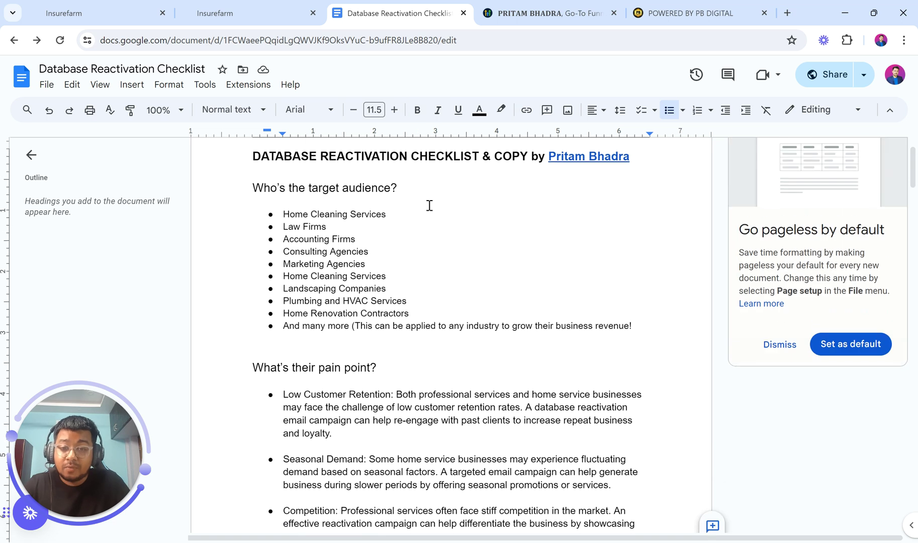
scroll(429, 205, down, 3)
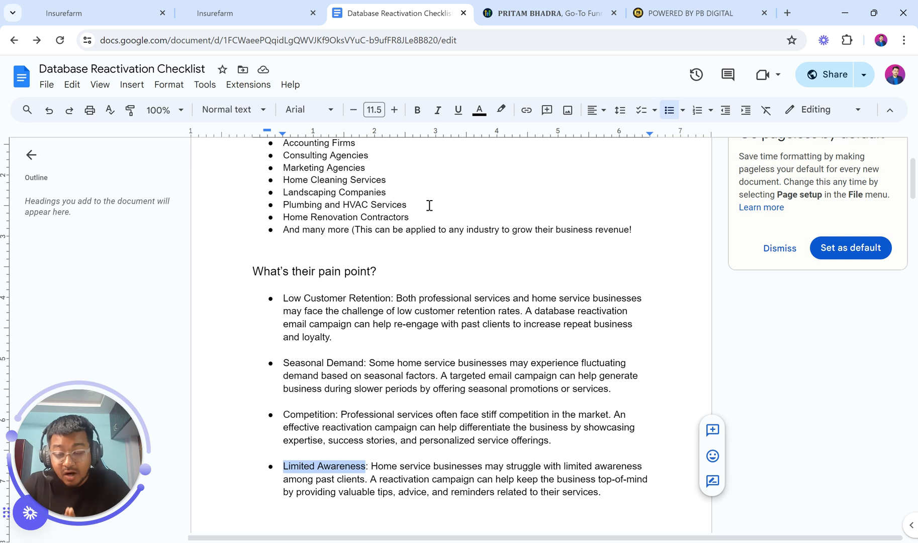
scroll(429, 205, up, 3)
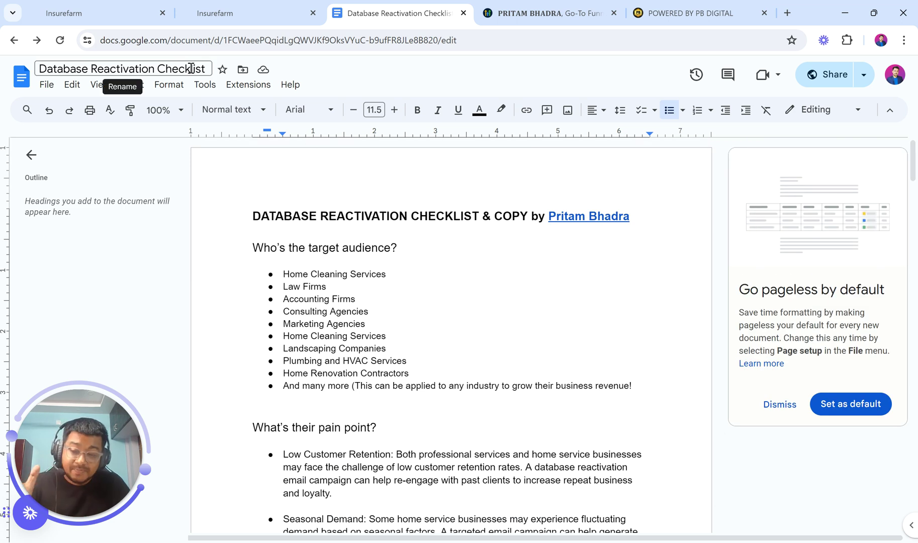
scroll(269, 195, down, 2)
scroll(270, 195, up, 2)
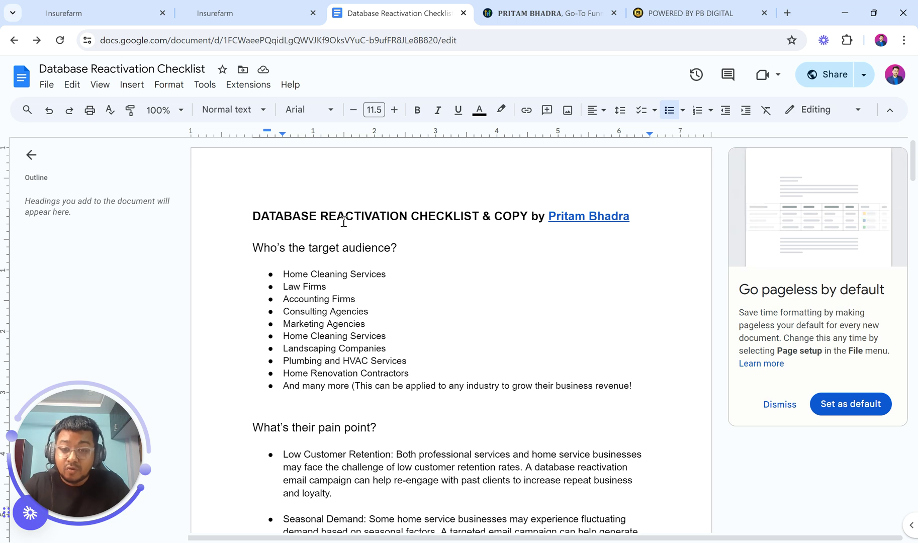
double_click(436, 214)
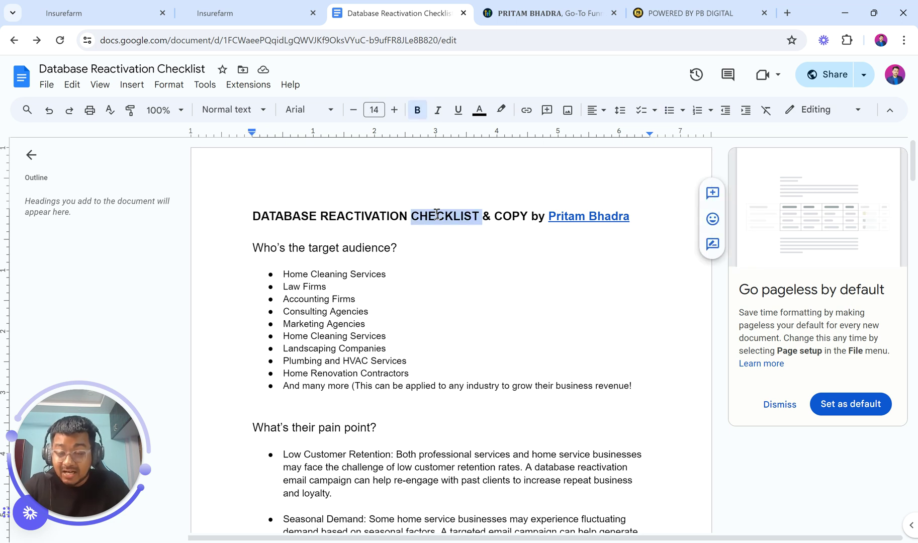
Select the target audience section and scroll down to the Day 1 SUPER10 email copy
scroll(447, 345, down, 3)
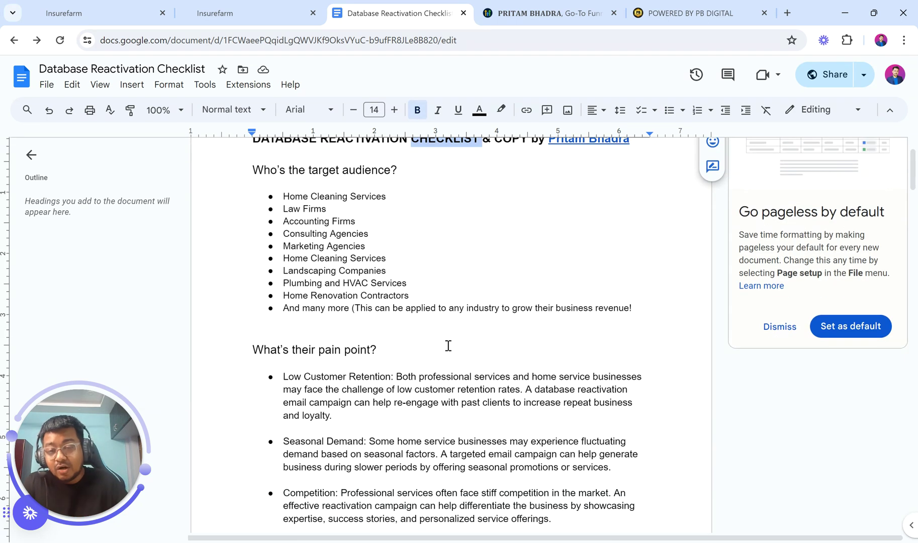
scroll(448, 346, up, 3)
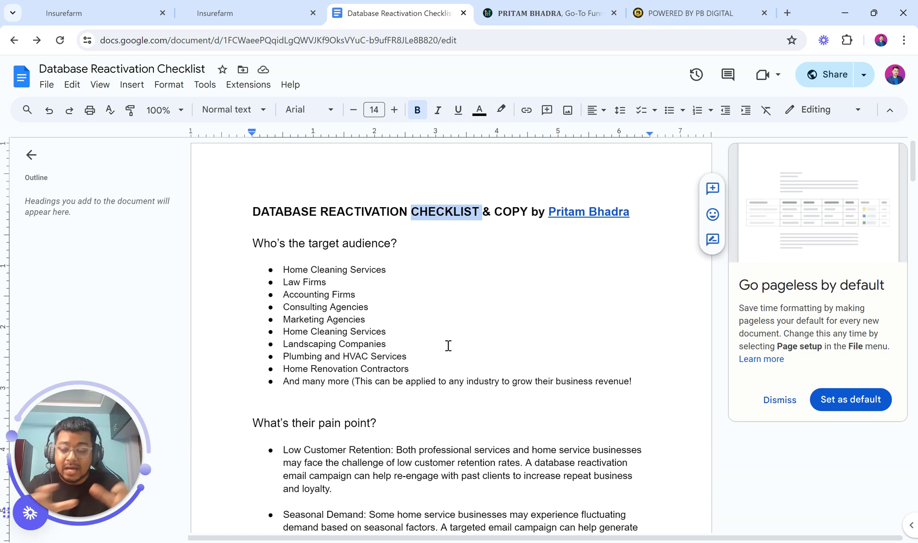
scroll(448, 346, down, 1)
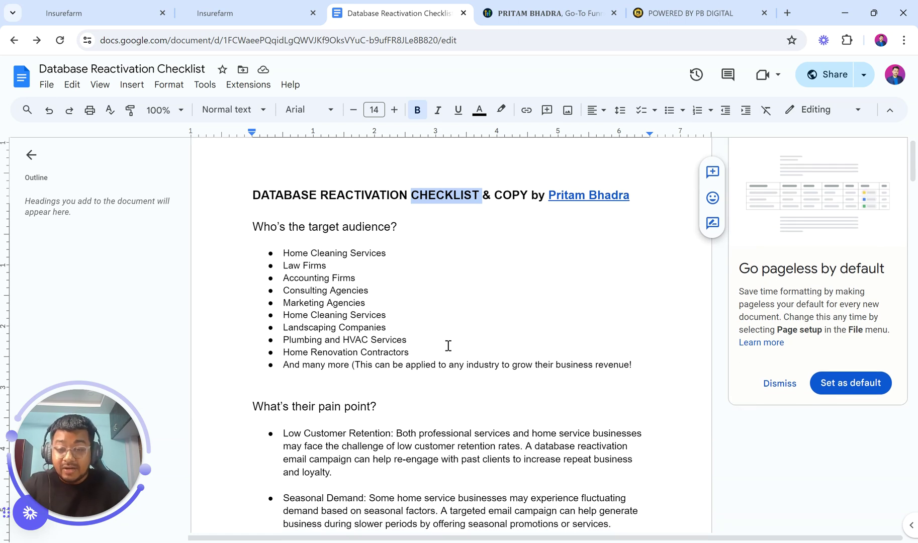
scroll(448, 346, up, 1)
scroll(448, 346, down, 1)
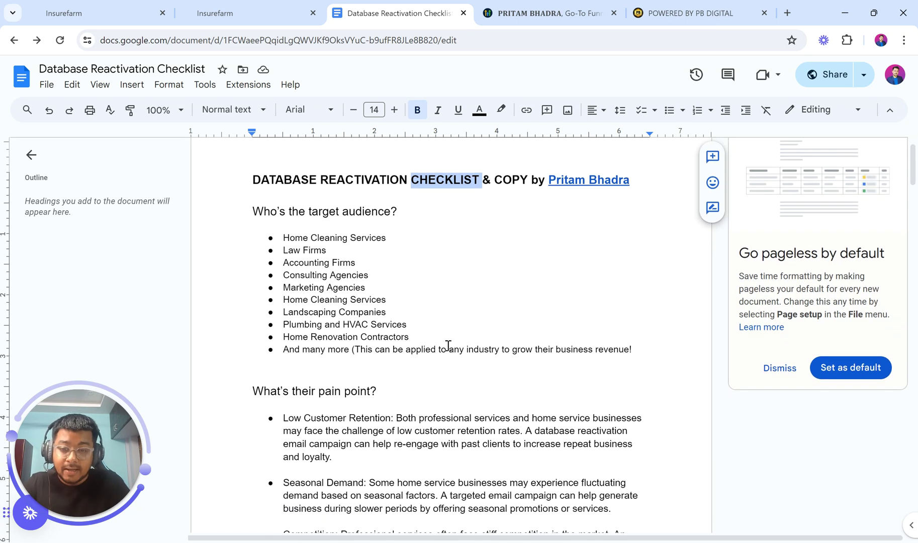
click(252, 211)
drag(345, 223, 445, 387)
scroll(445, 385, down, 4)
scroll(446, 386, down, 10)
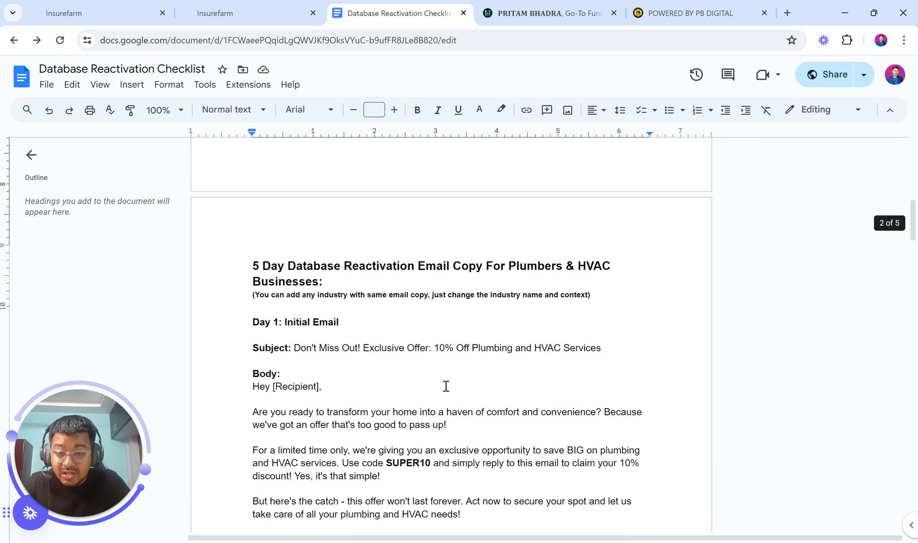
drag(249, 177, 484, 171)
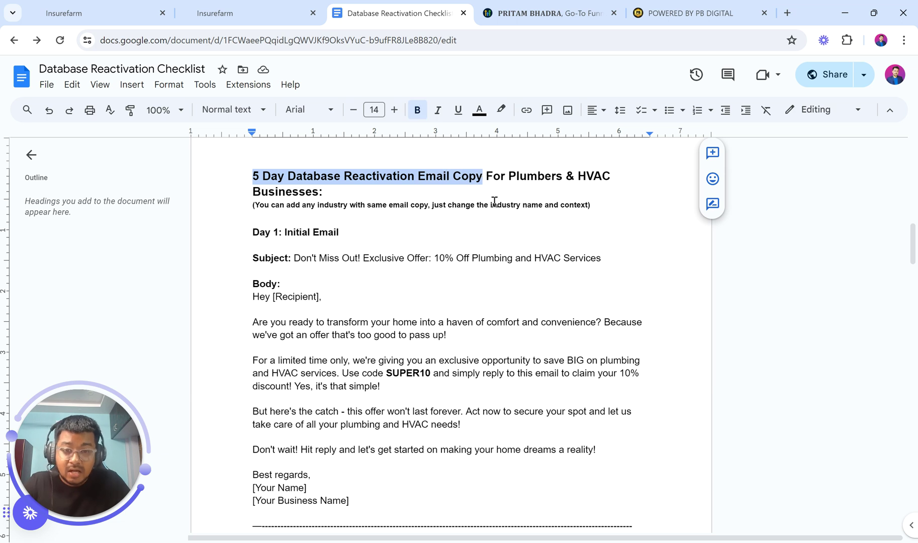
drag(508, 176, 631, 174)
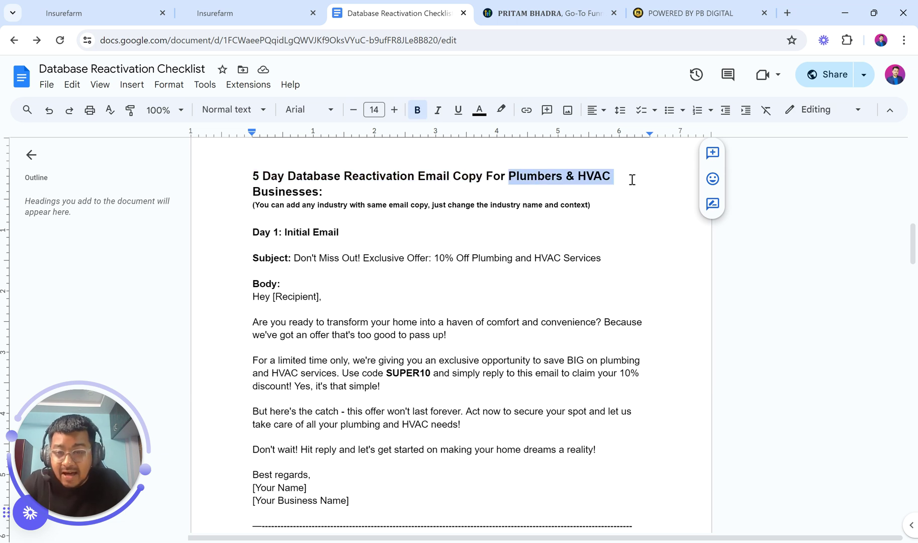
click(257, 207)
drag(257, 206, 596, 208)
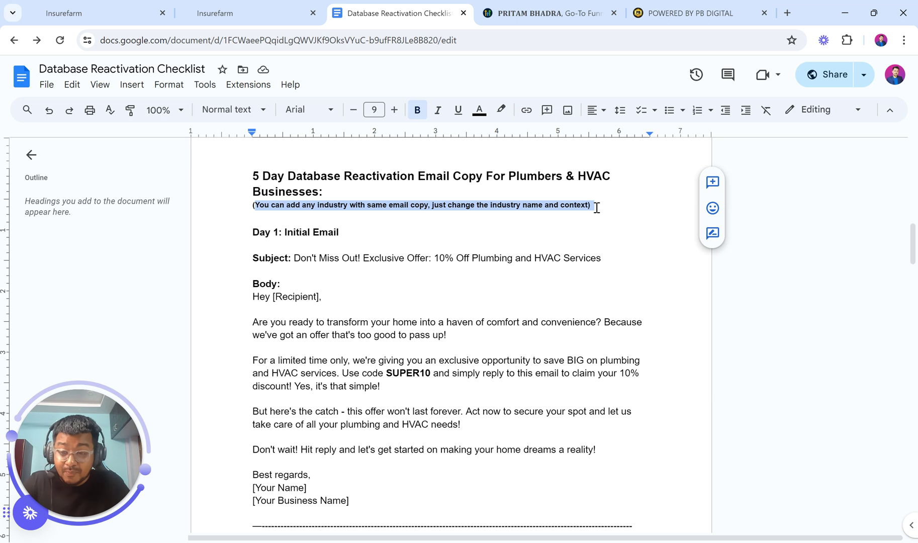
click(380, 336)
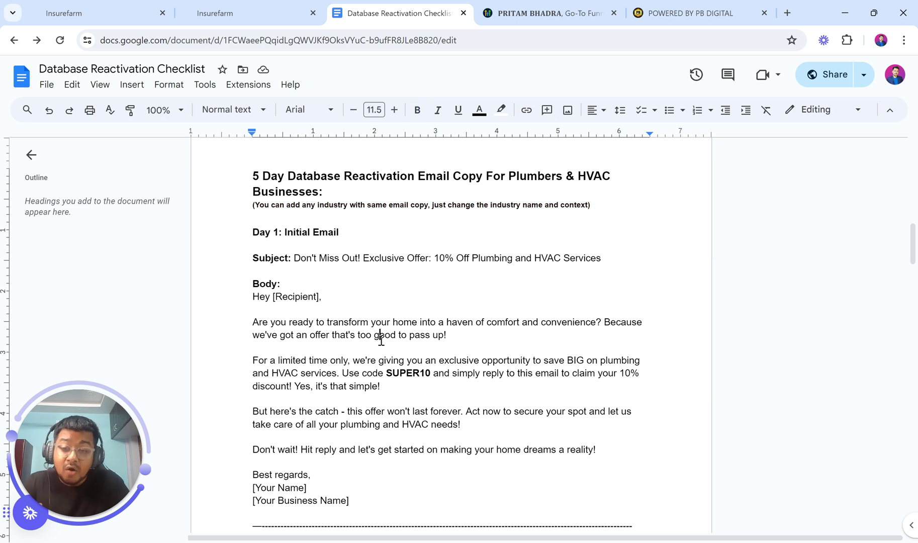
scroll(350, 396, down, 13)
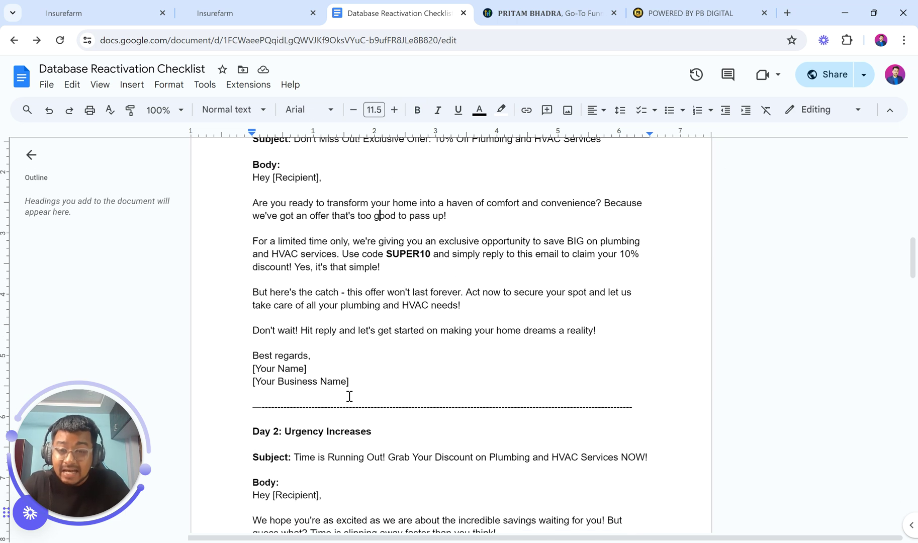
scroll(349, 396, down, 18)
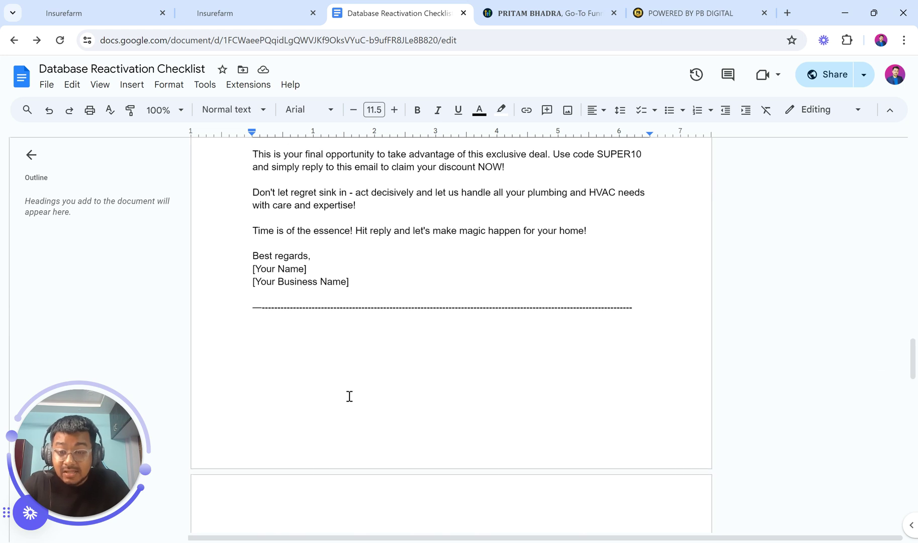
scroll(349, 396, down, 13)
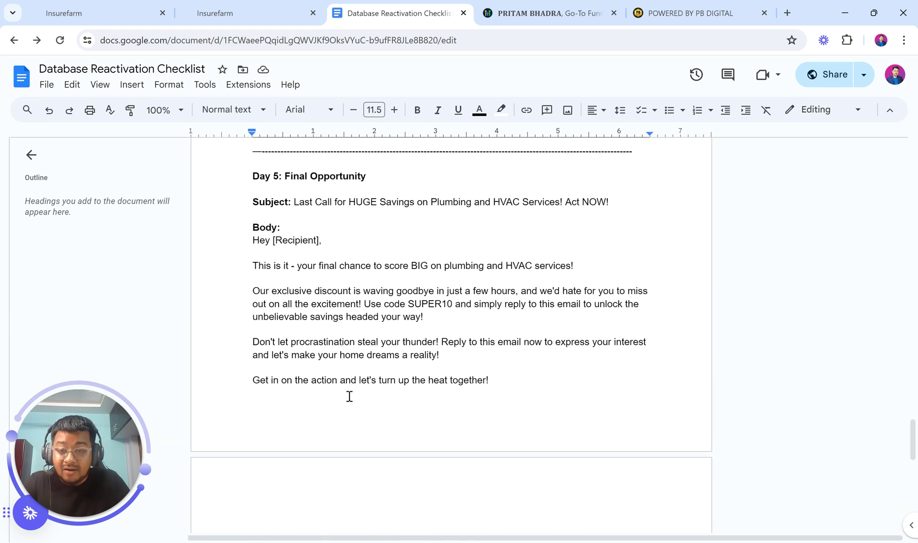
scroll(350, 396, up, 20)
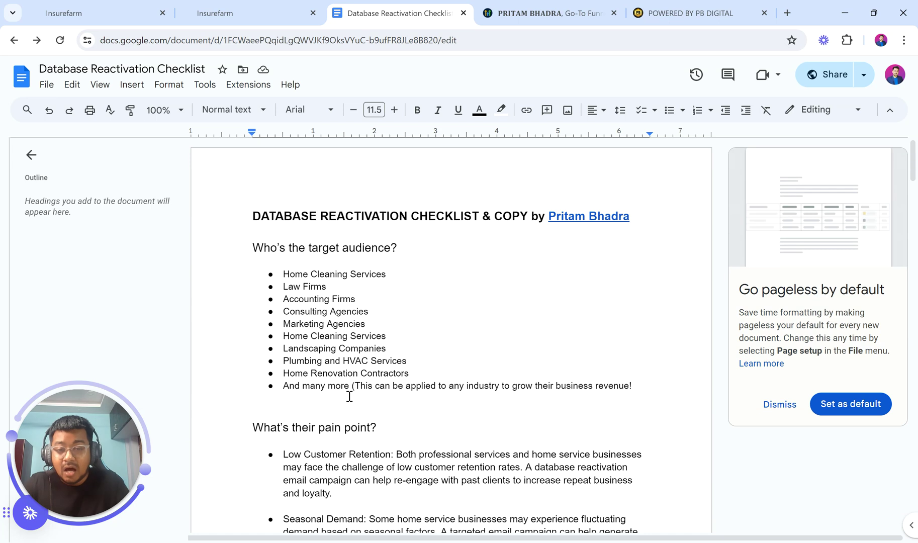
double_click(453, 225)
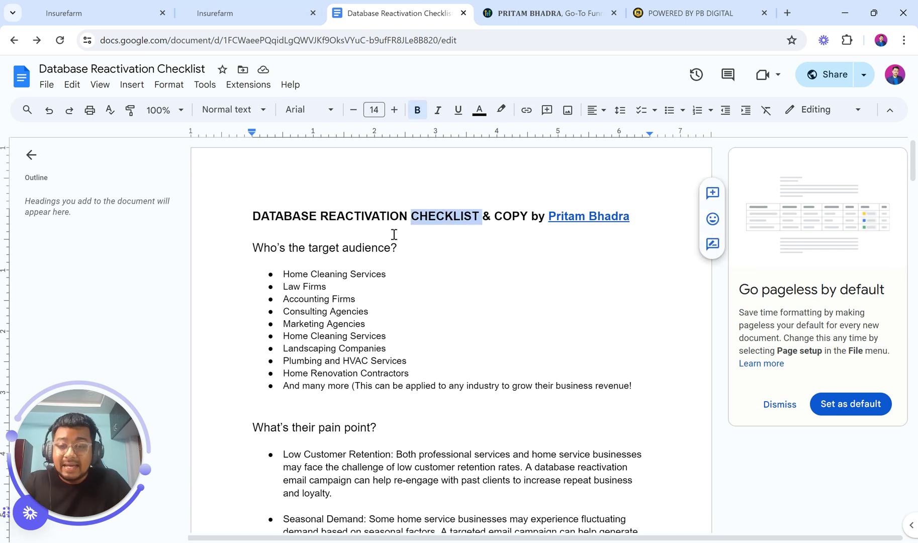
scroll(394, 234, down, 12)
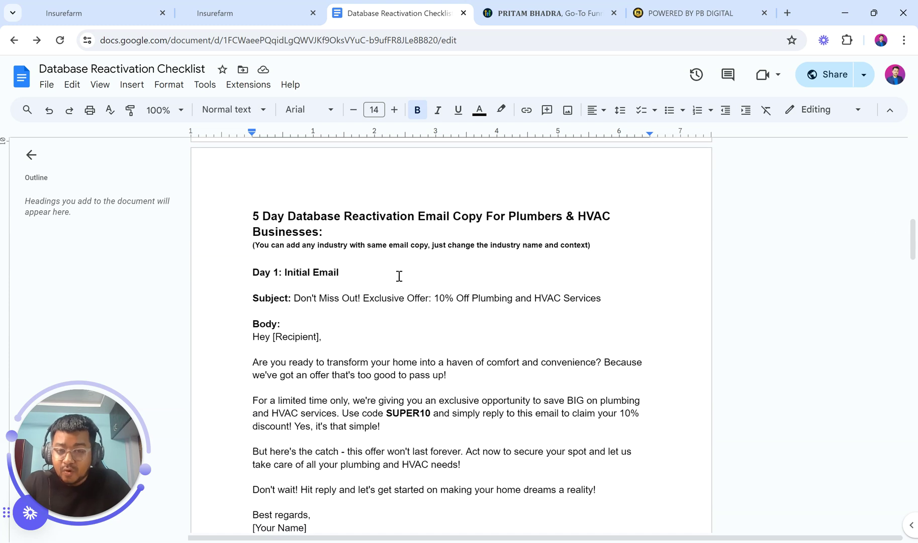
scroll(399, 276, down, 1)
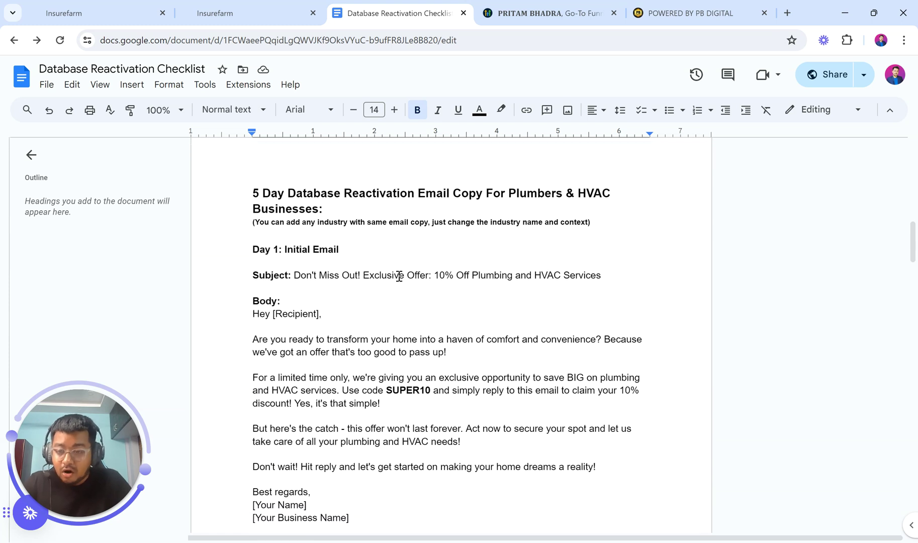
Glance at the finished reference workflow, then return to the new workflow and select its '1.' prefix
click(96, 11)
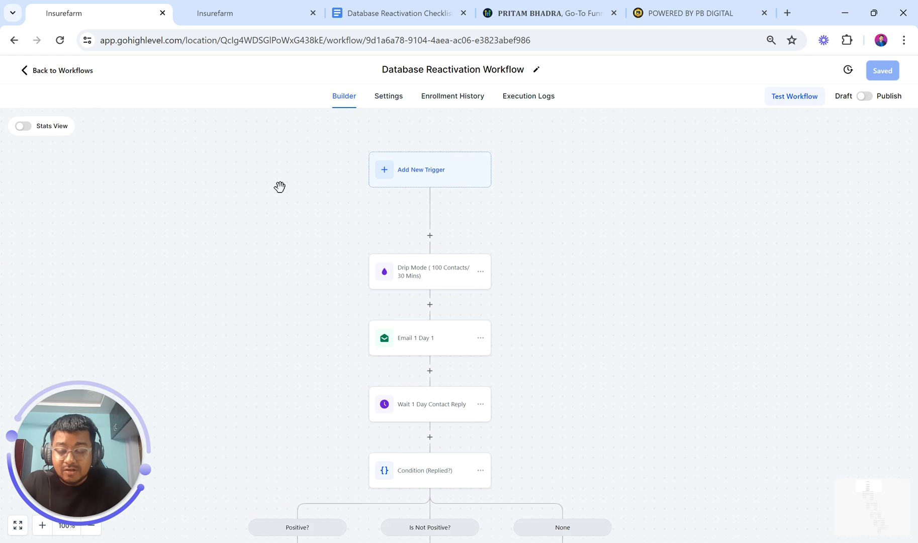
click(261, 5)
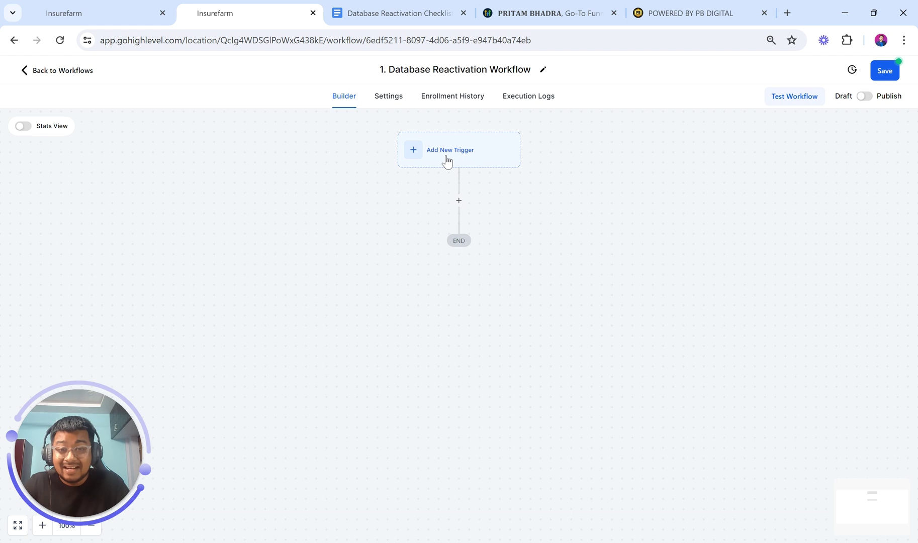
drag(378, 69, 533, 69)
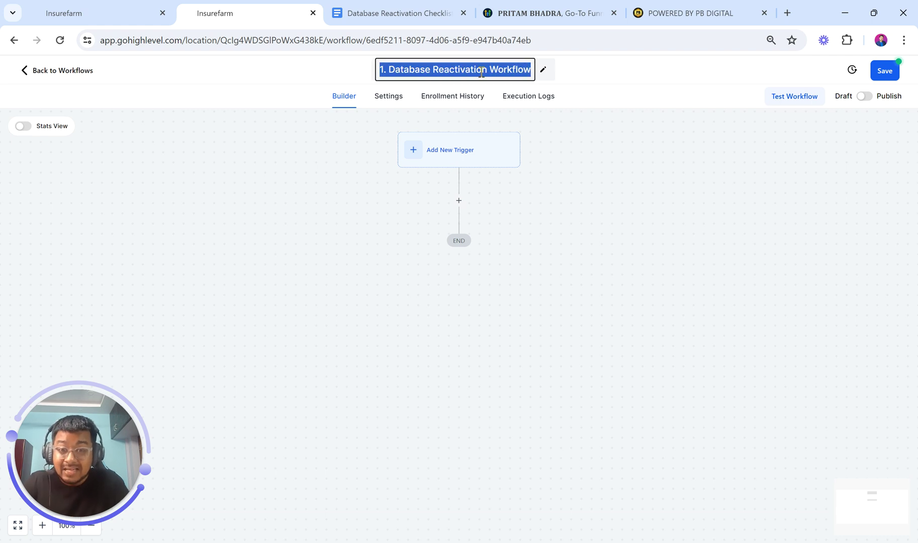
click(426, 76)
drag(386, 70, 481, 64)
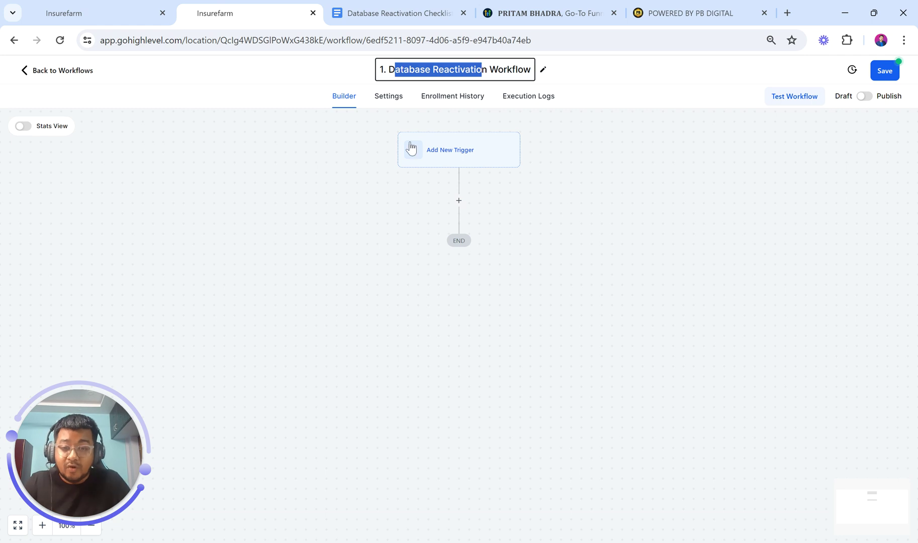
Insert a Drip action between trigger and END with batch size 100 and interval 30
click(458, 200)
text(drip)
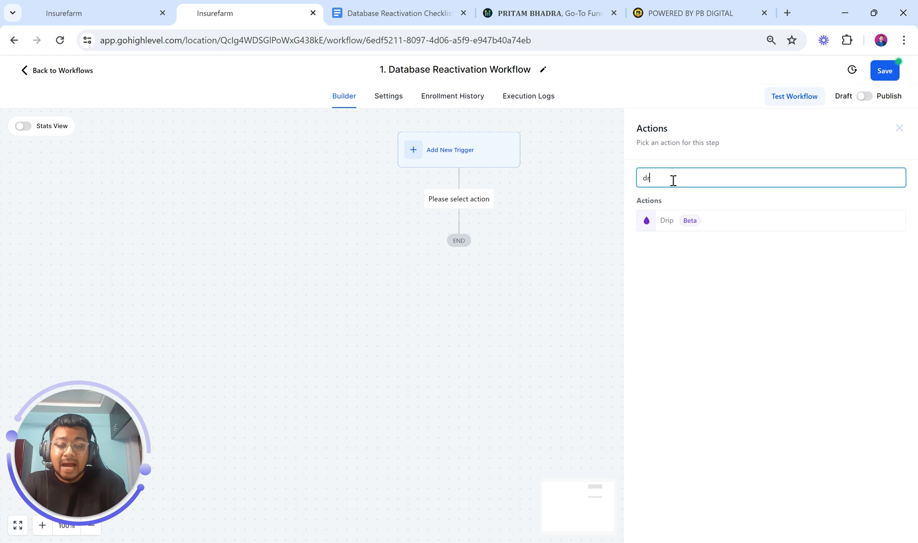
click(674, 219)
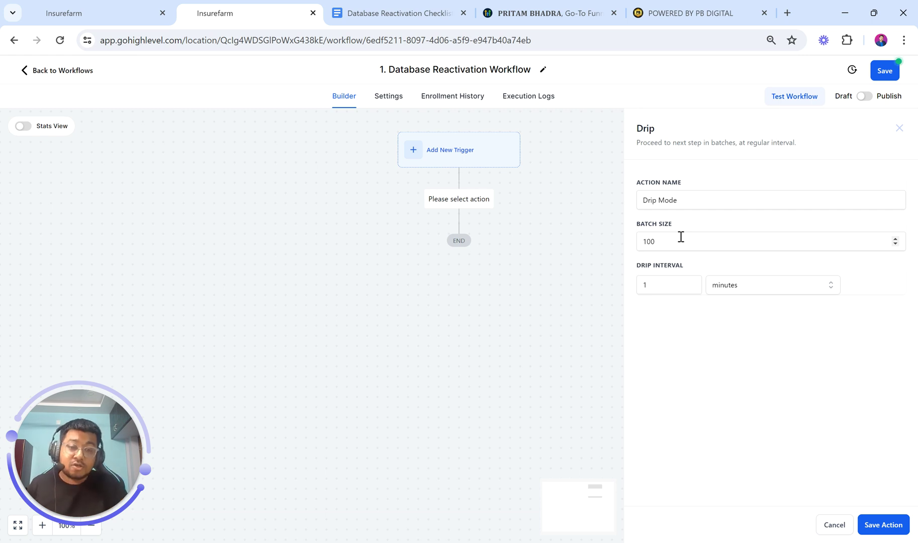
drag(681, 236, 633, 241)
click(719, 291)
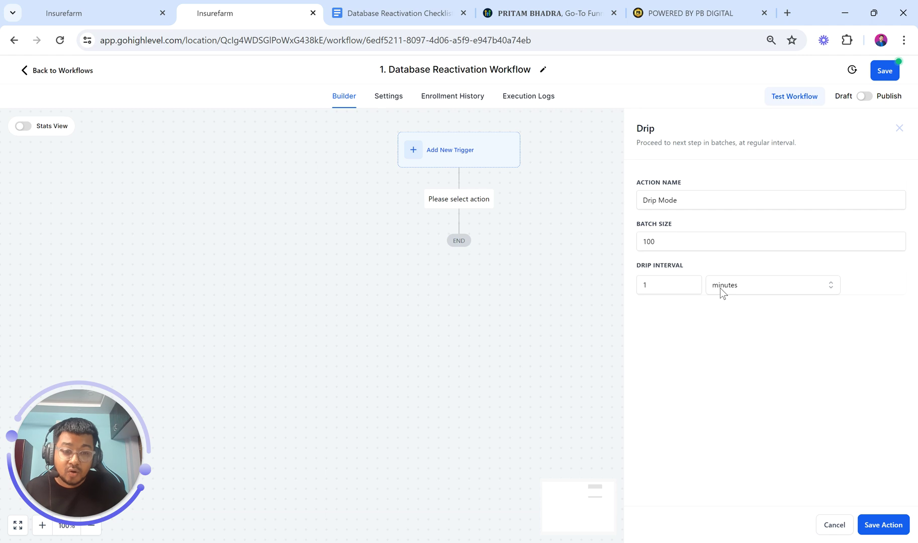
drag(668, 280, 599, 280)
text(30)
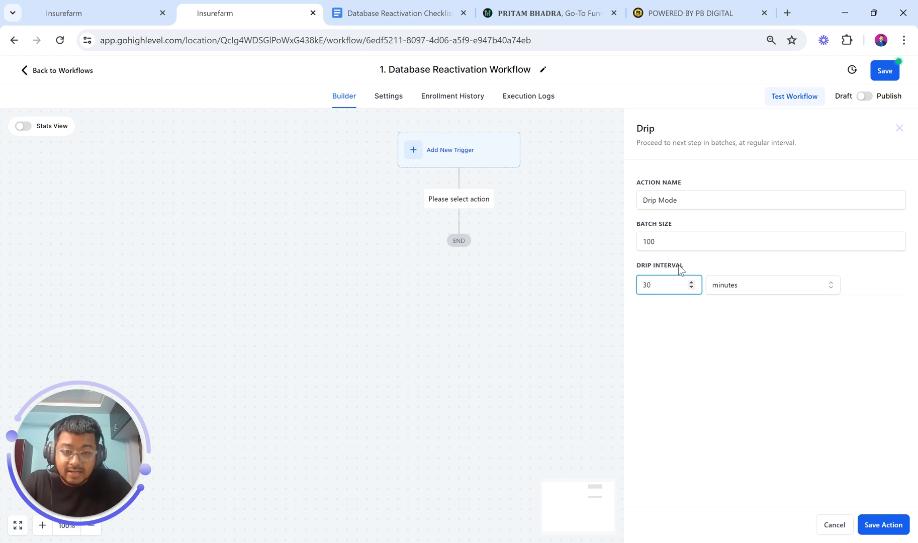
drag(659, 285, 633, 287)
click(650, 285)
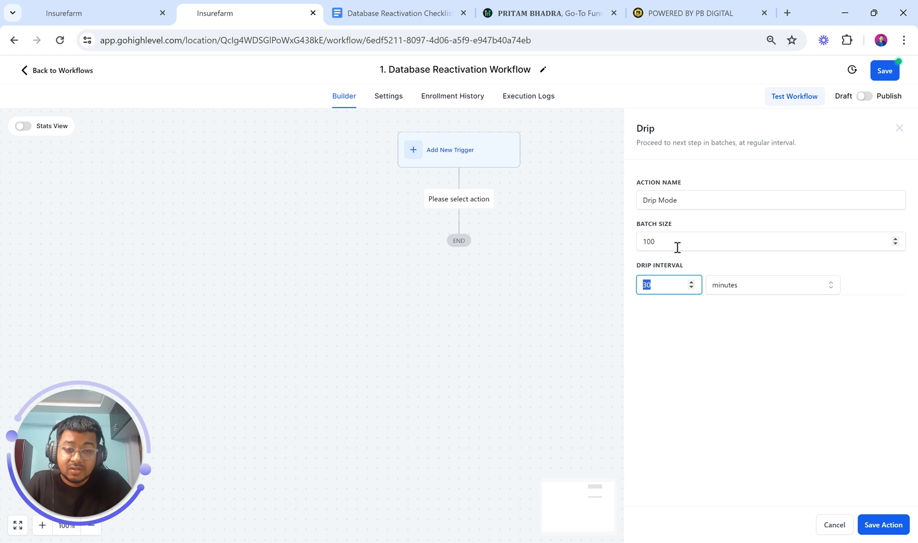
Try an hourly interval, then settle on a drip interval of 30 minutes
click(729, 284)
click(730, 336)
double_click(664, 289)
text(1)
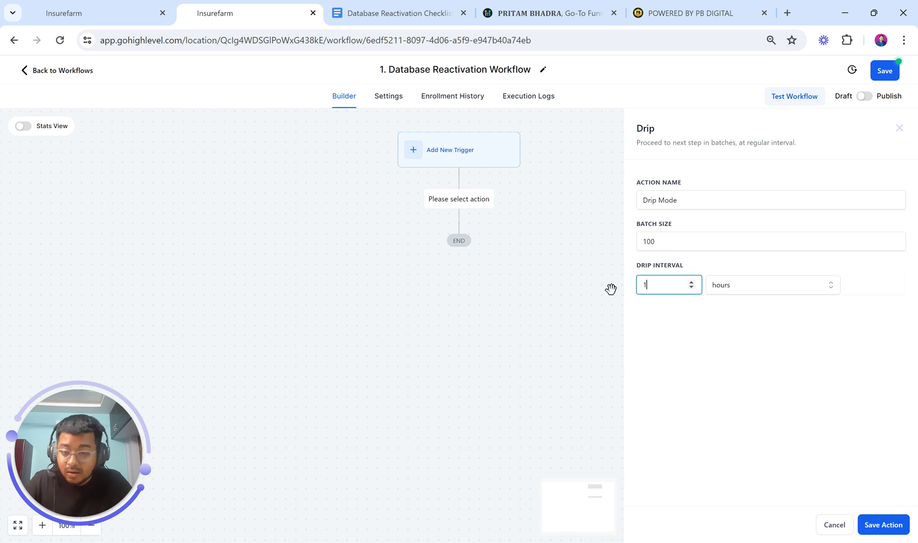
click(723, 290)
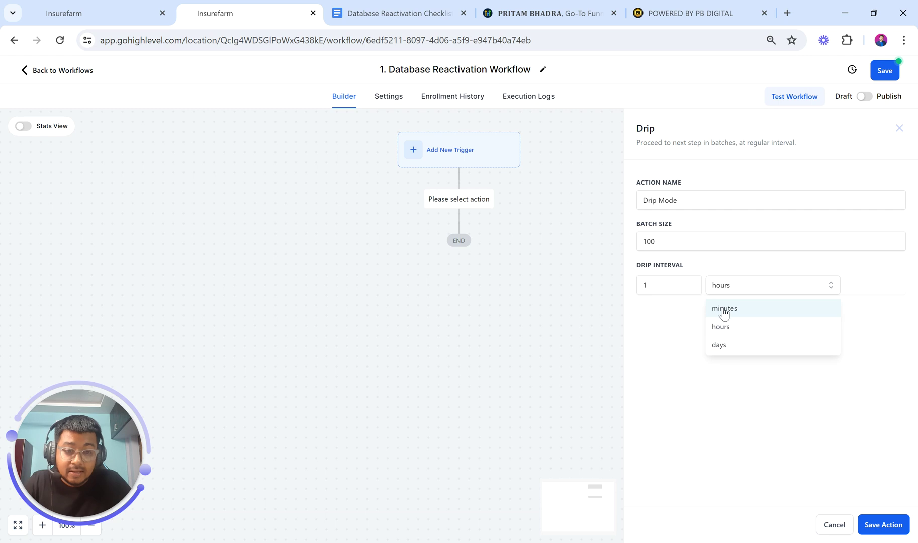
click(652, 277)
drag(648, 280, 619, 281)
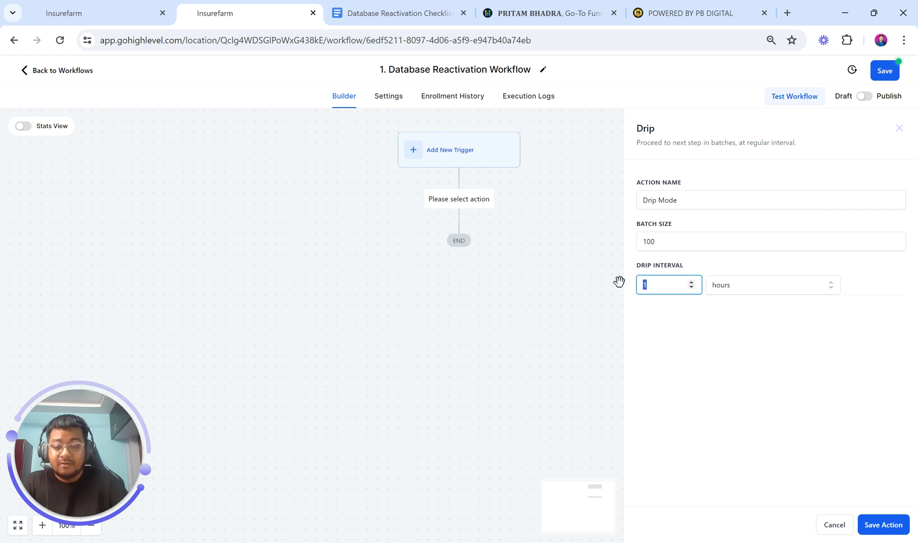
text(30)
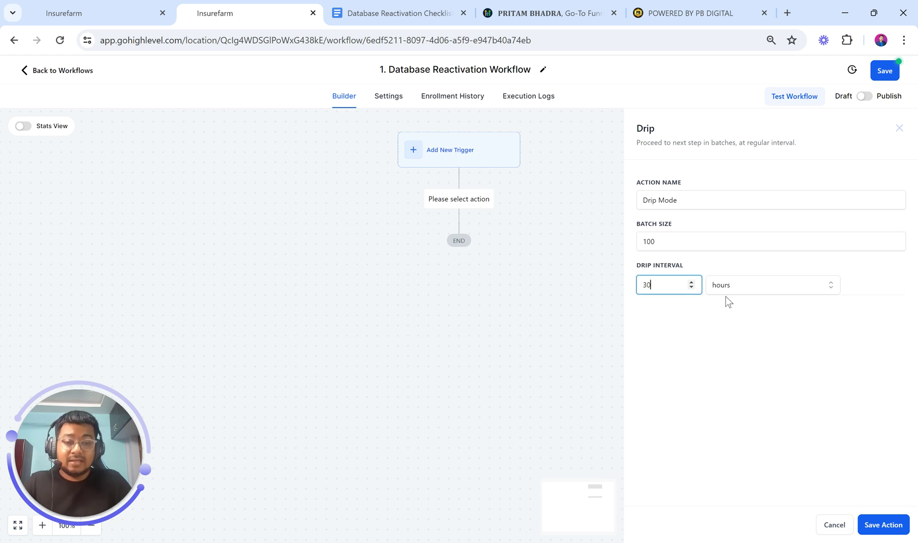
click(728, 288)
click(726, 311)
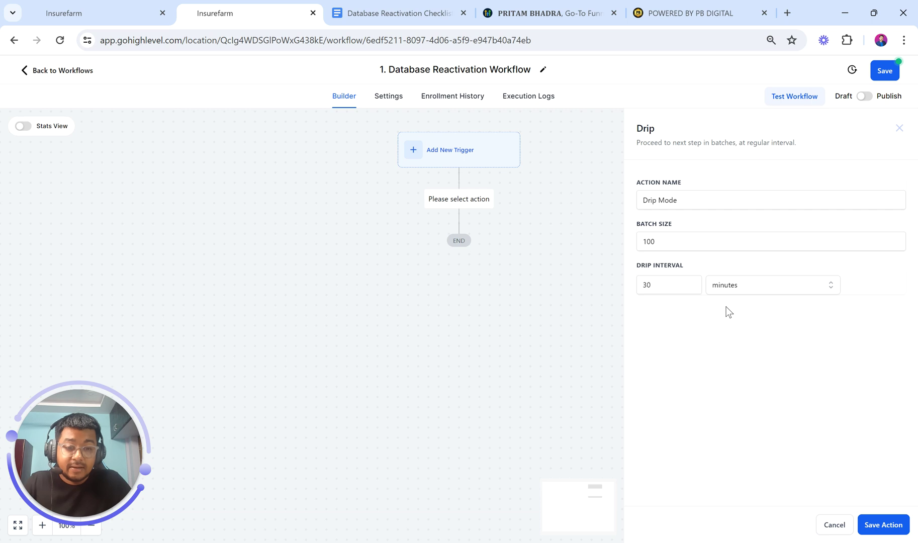
Name the step 'Drip Mode (100 Contacts / 30 Mins)' and save it
click(682, 201)
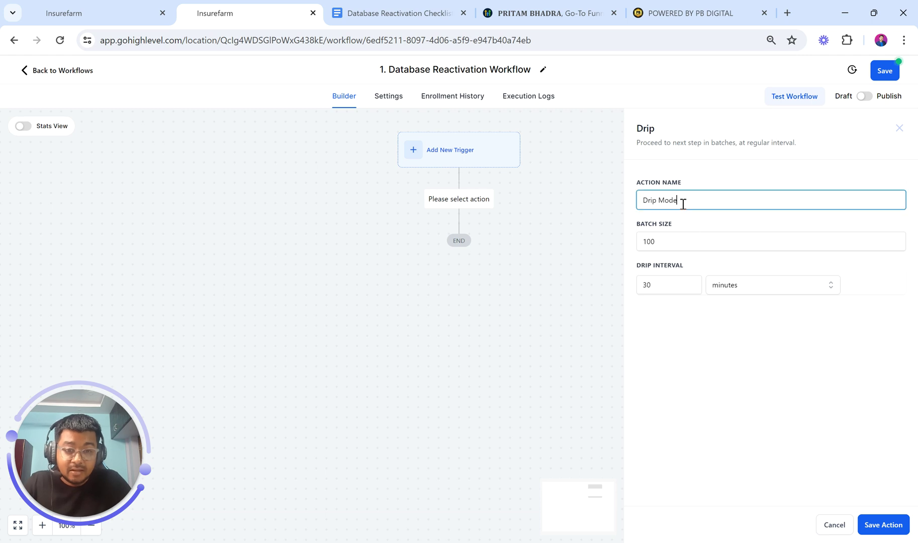
text(()
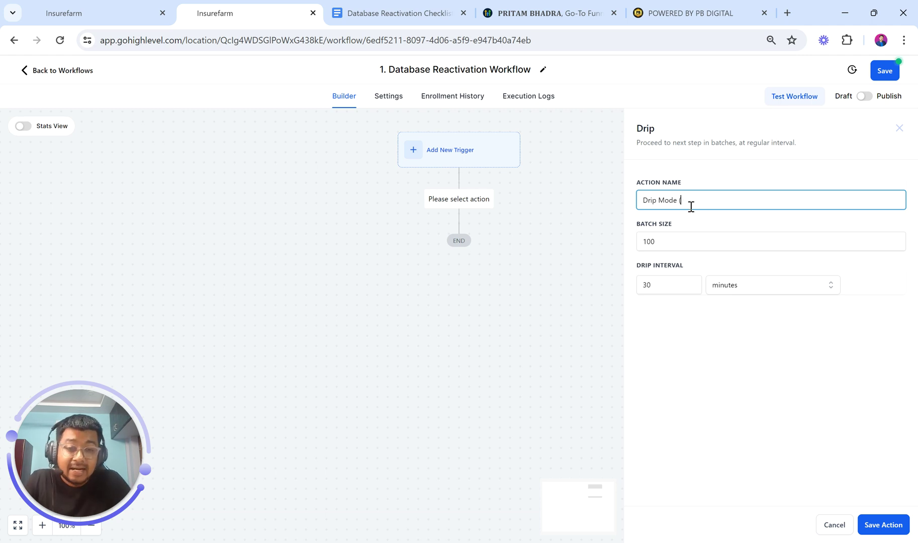
text(100)
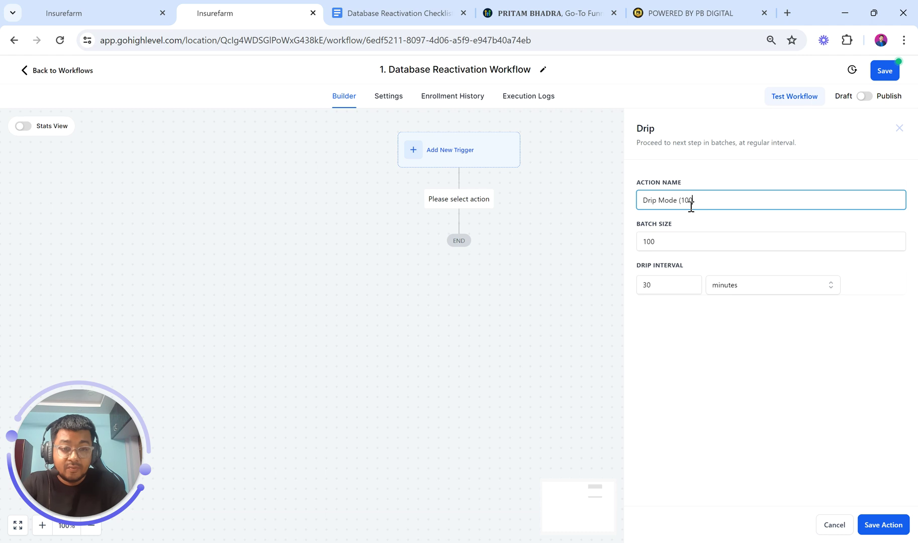
text( Conta)
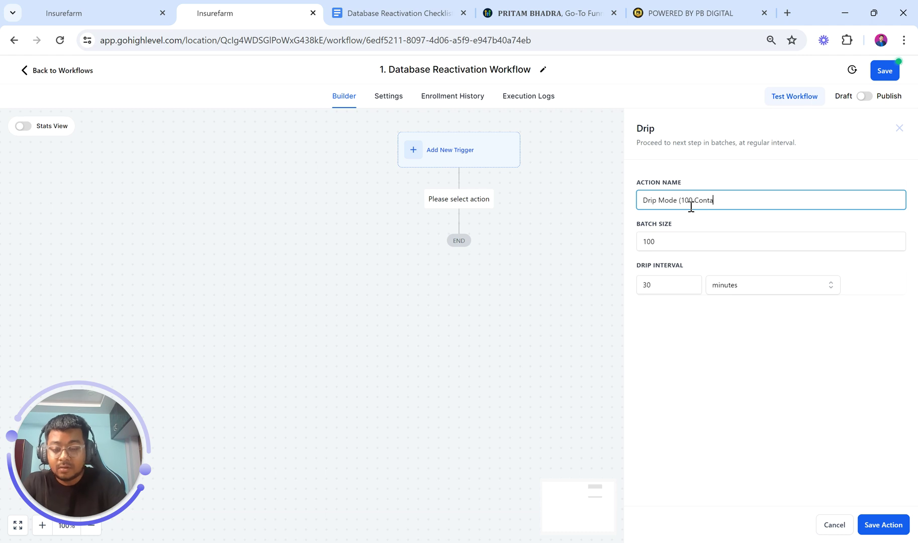
text(cts /)
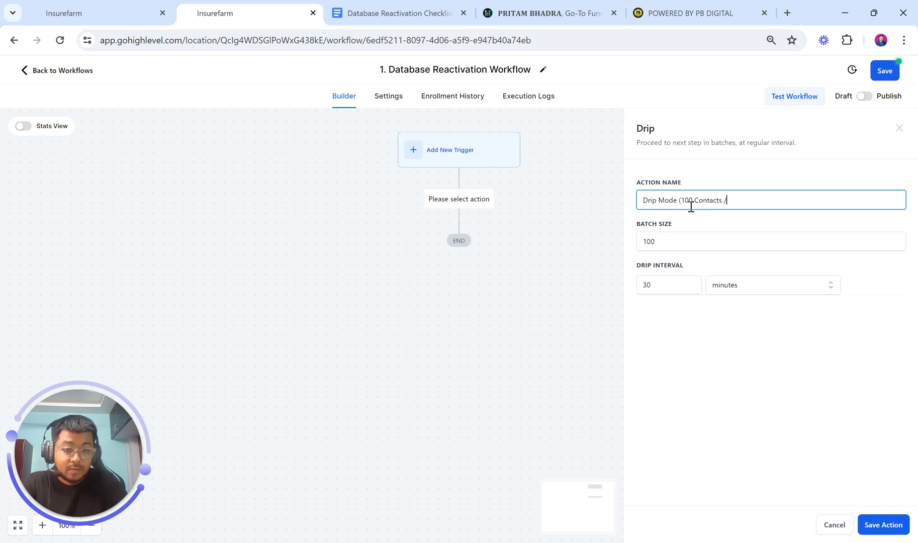
text( 20 m)
key(BackSpace)
key(BackSpace)
key(BackSpace)
key(BackSpace)
text(30 M)
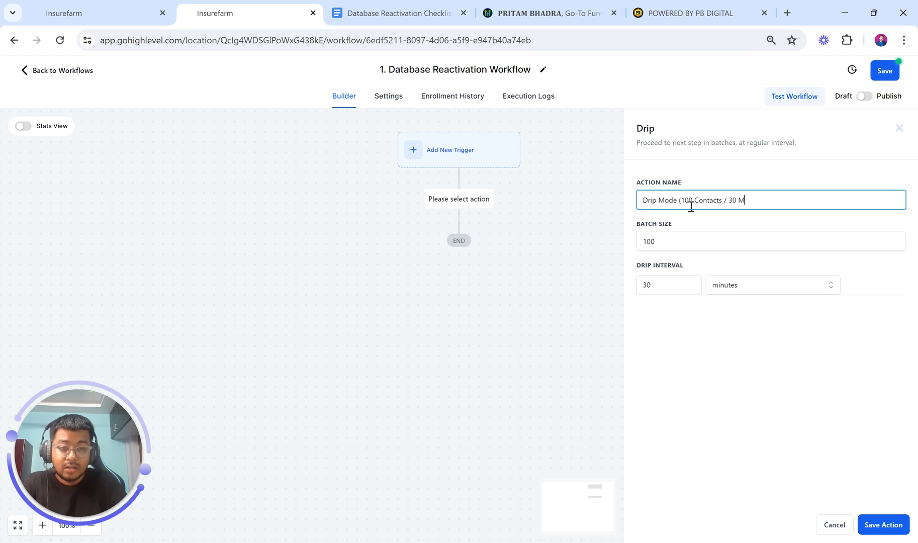
text(ins))
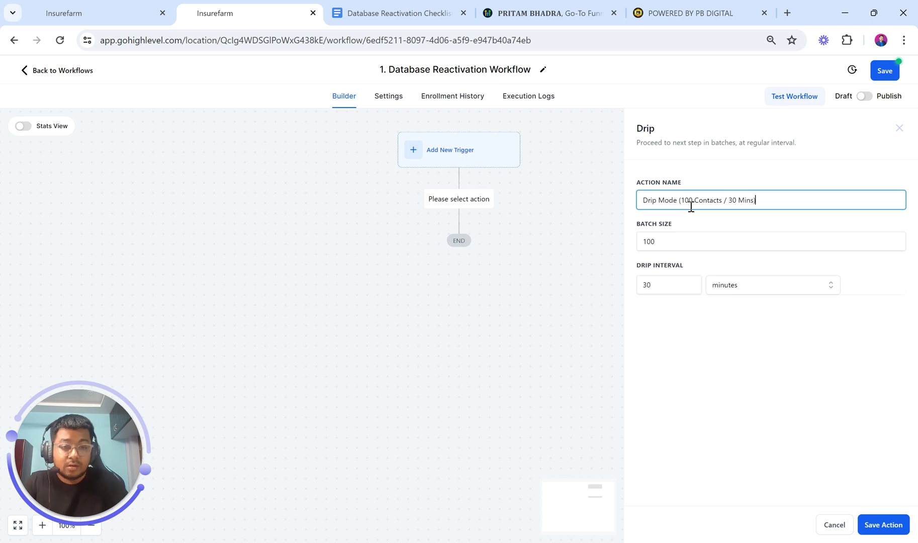
click(878, 534)
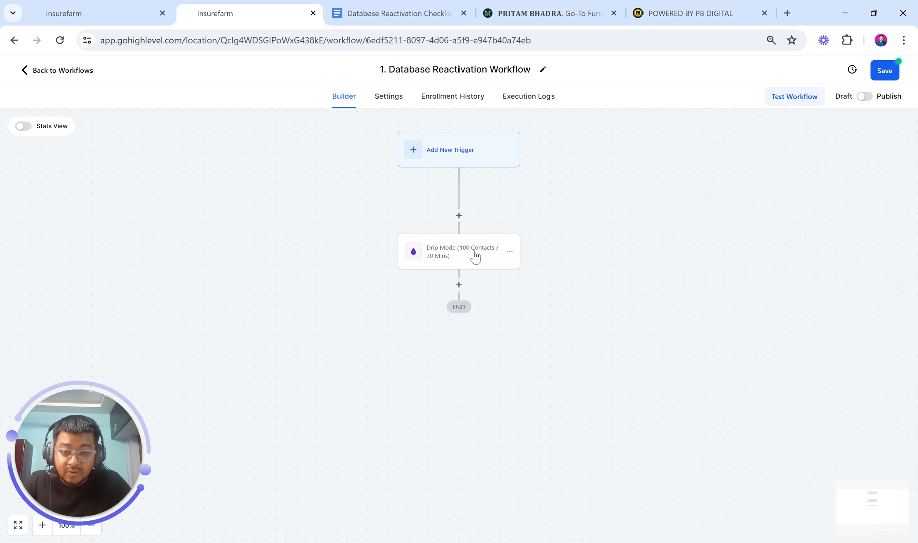
click(121, 7)
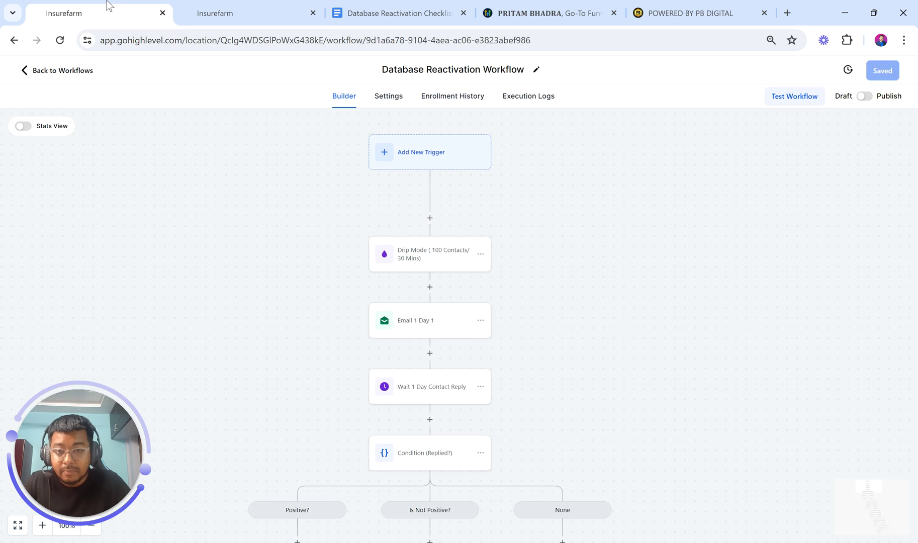
scroll(313, 300, down, 3)
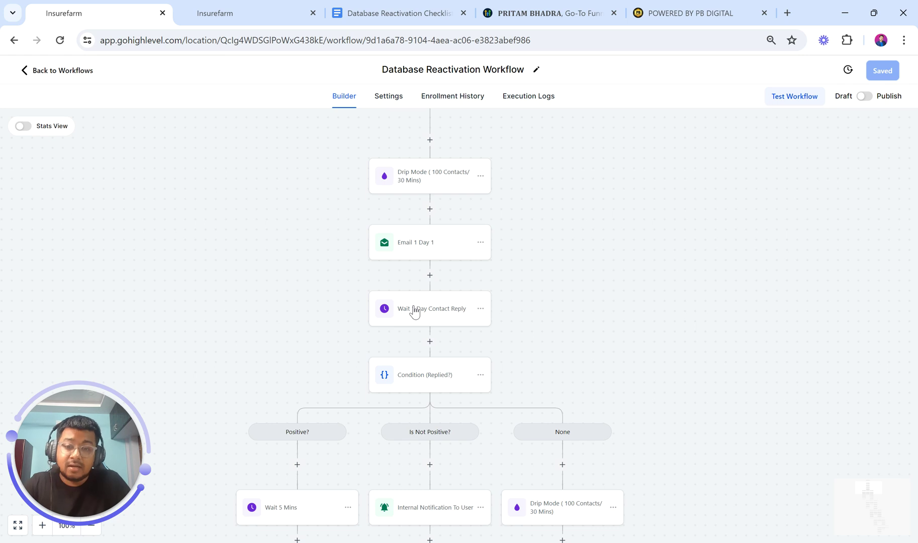
click(253, 8)
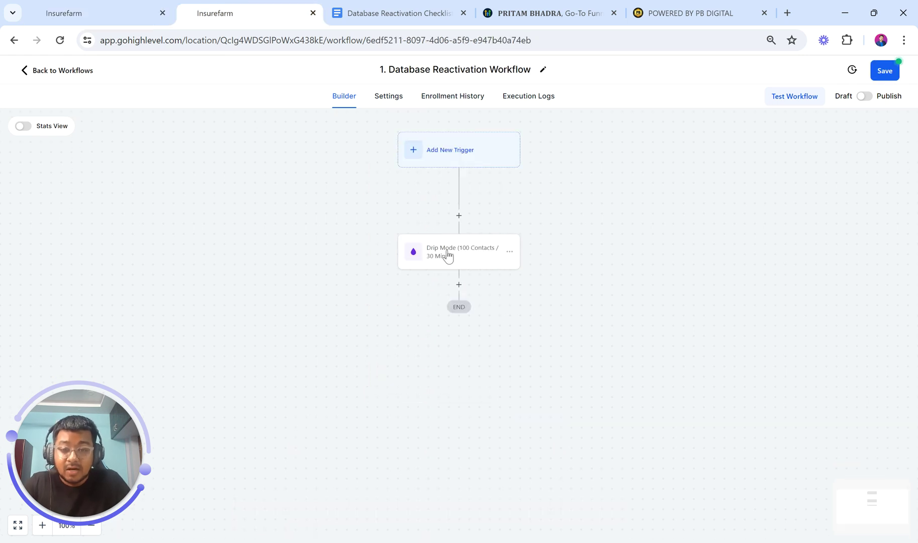
Add a Send Email action after Drip Mode and name it 'Email 1'
click(459, 285)
click(667, 176)
text(email)
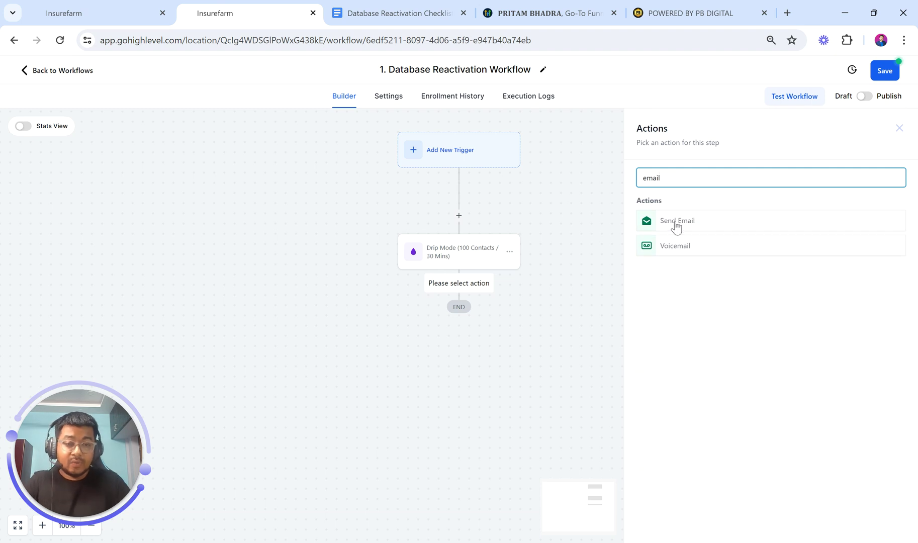
click(675, 223)
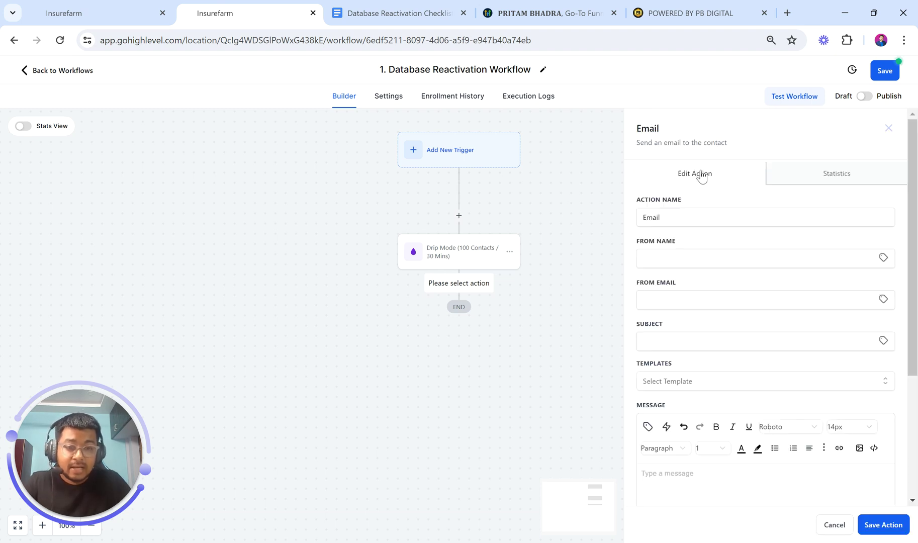
click(682, 220)
text(1)
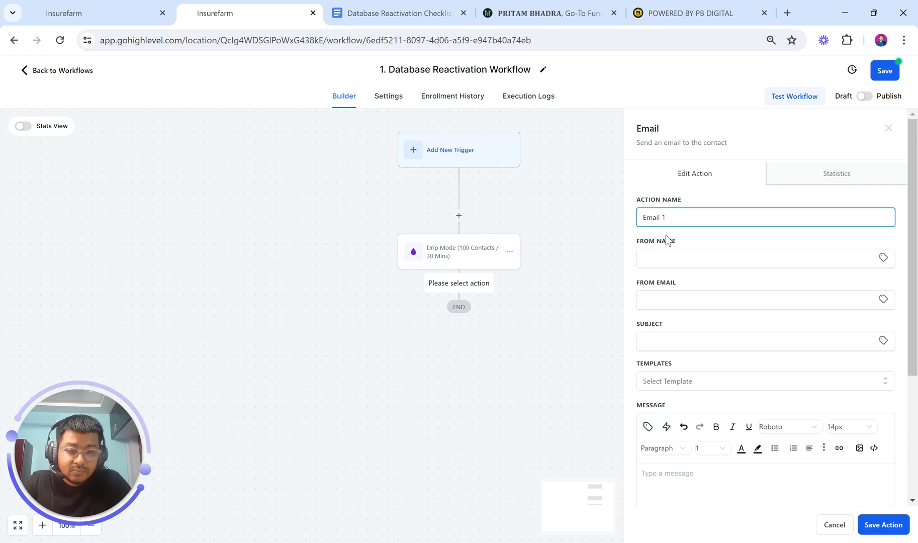
click(667, 252)
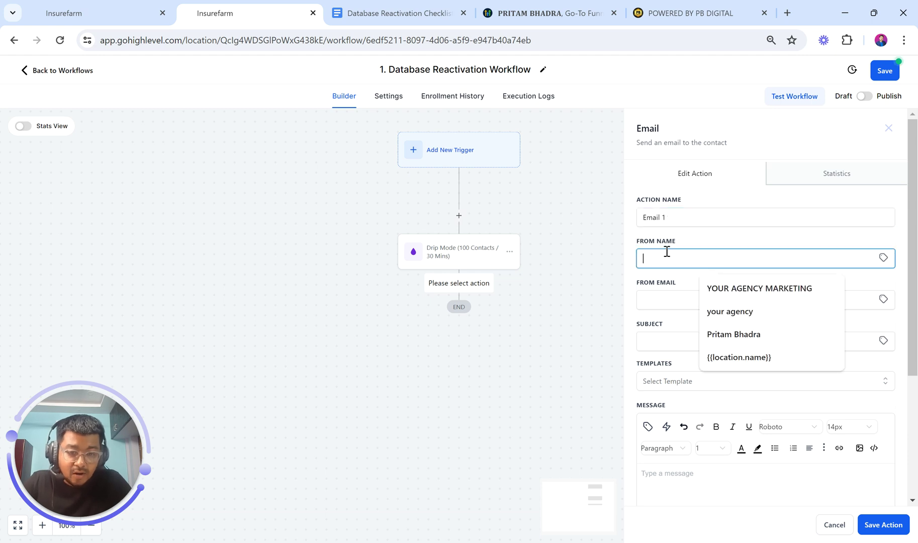
click(666, 288)
Fill the required email fields with placeholder text 'ss' and save the Email 1 step
click(879, 525)
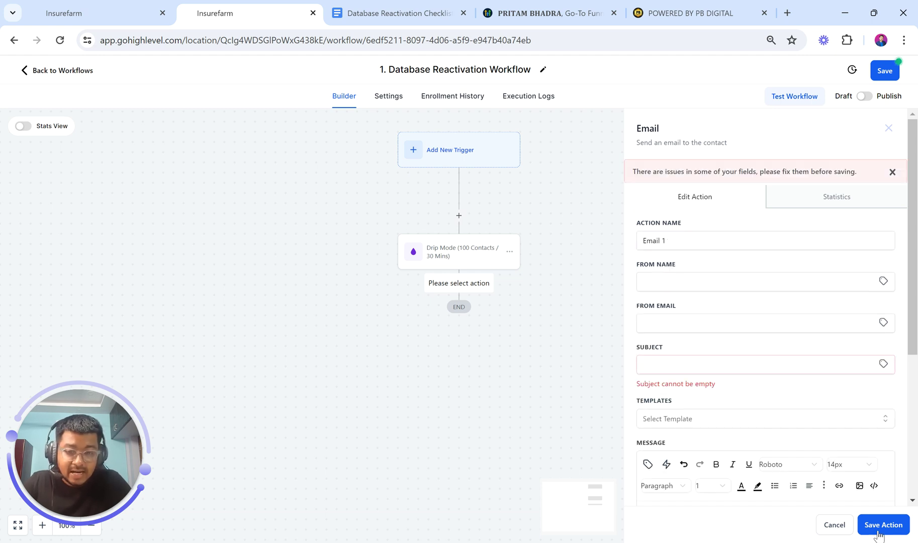
click(702, 362)
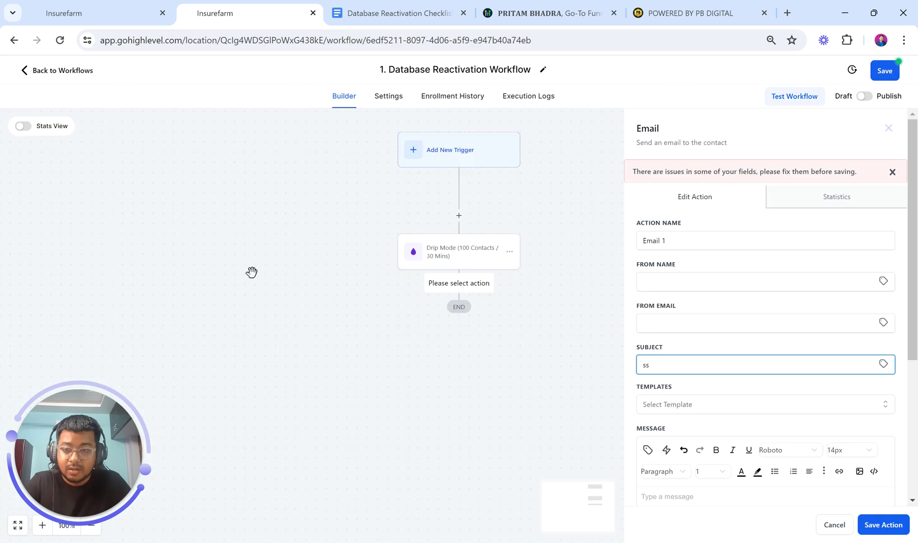
scroll(751, 424, down, 4)
click(680, 342)
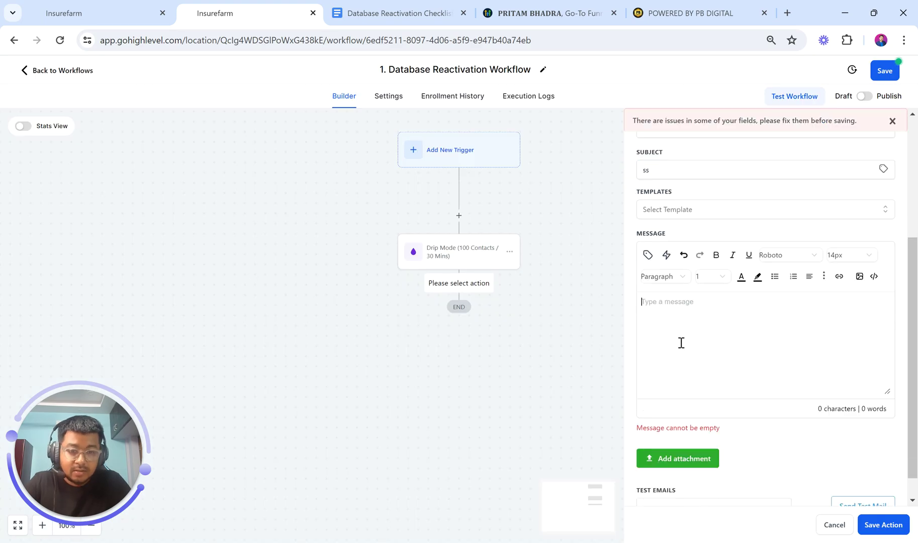
text(ss)
click(872, 524)
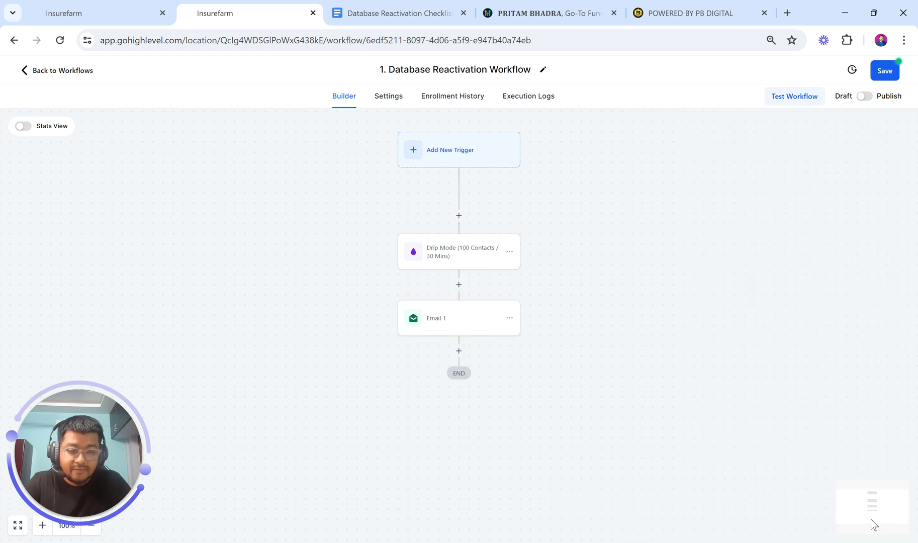
Open the workflow settings and leave contact re-entry switched off
click(392, 106)
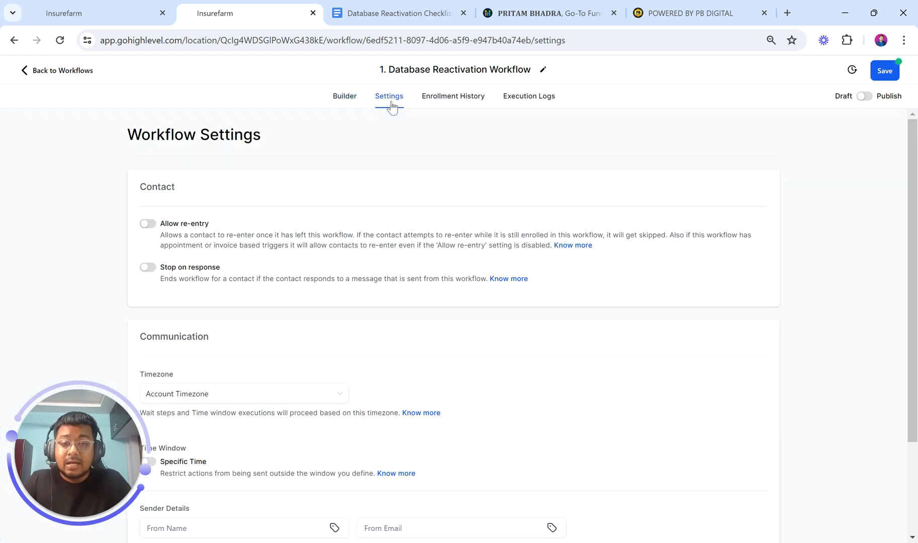
click(341, 100)
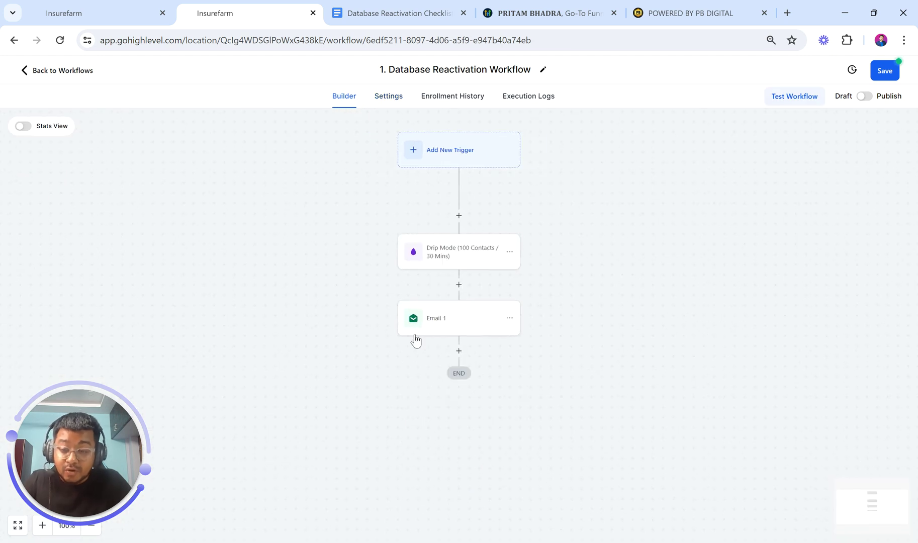
click(388, 98)
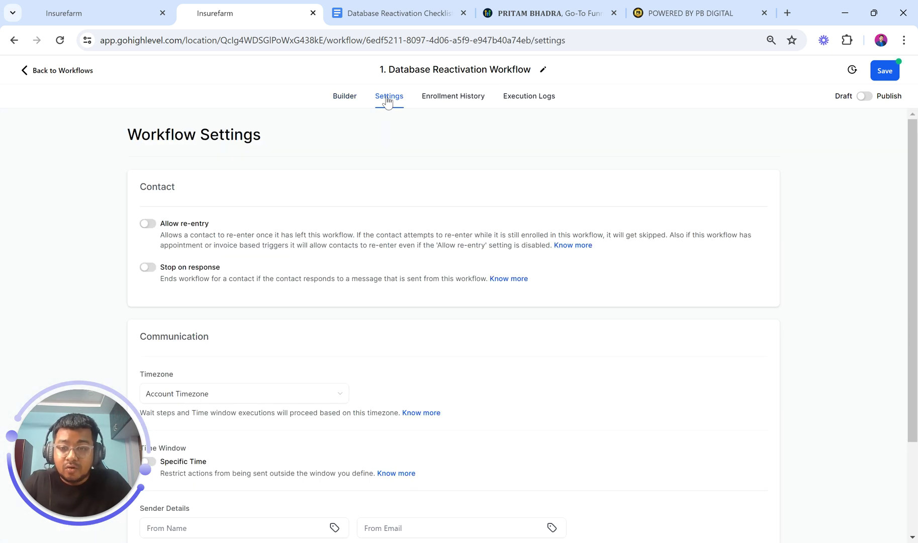
click(148, 226)
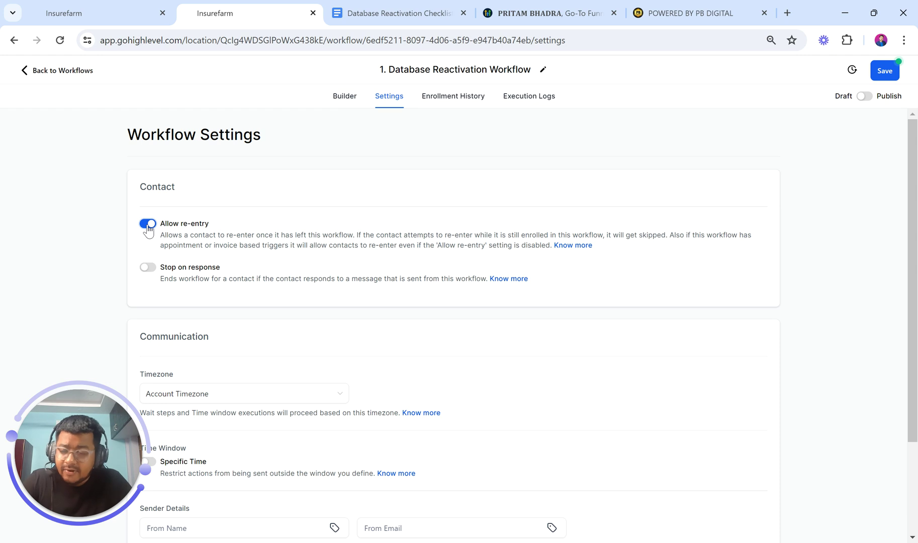
click(148, 223)
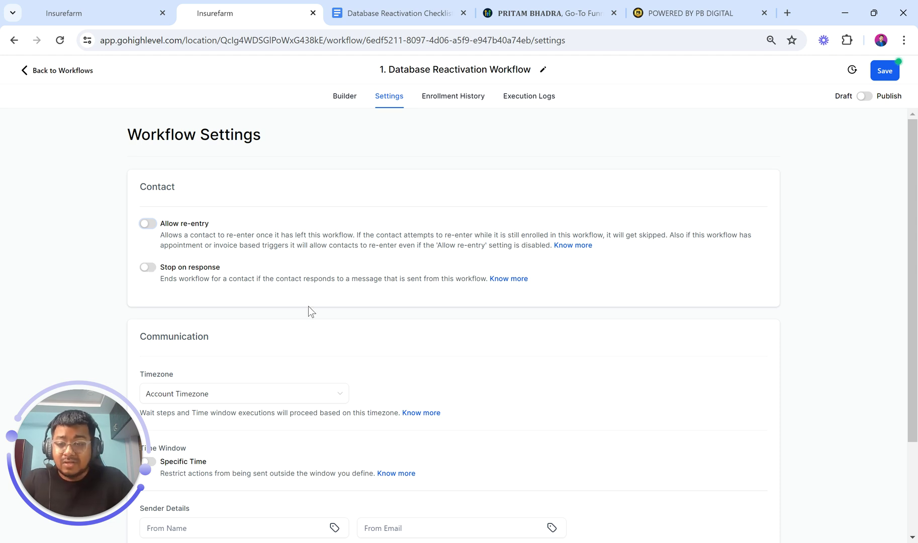
Keep the Account Timezone and turn on the Specific Time window for actions
scroll(308, 307, down, 2)
click(219, 273)
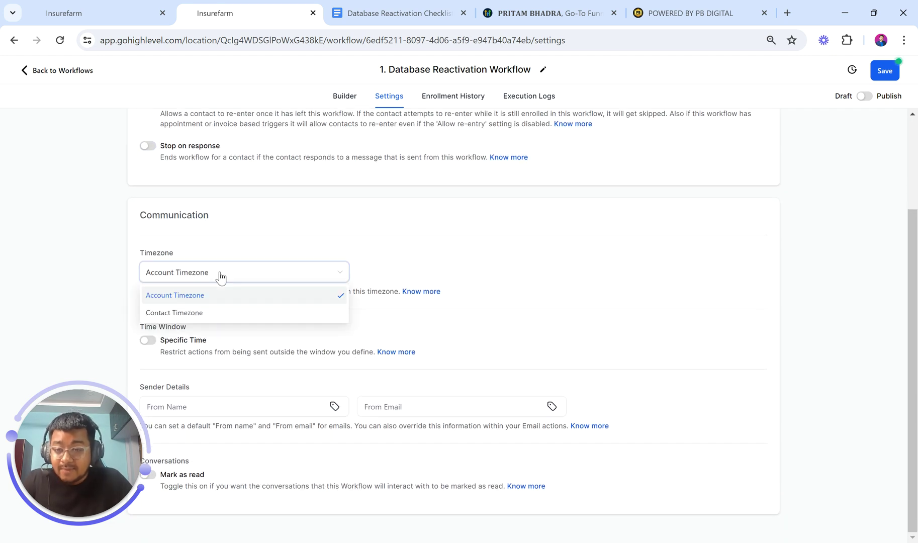
click(218, 300)
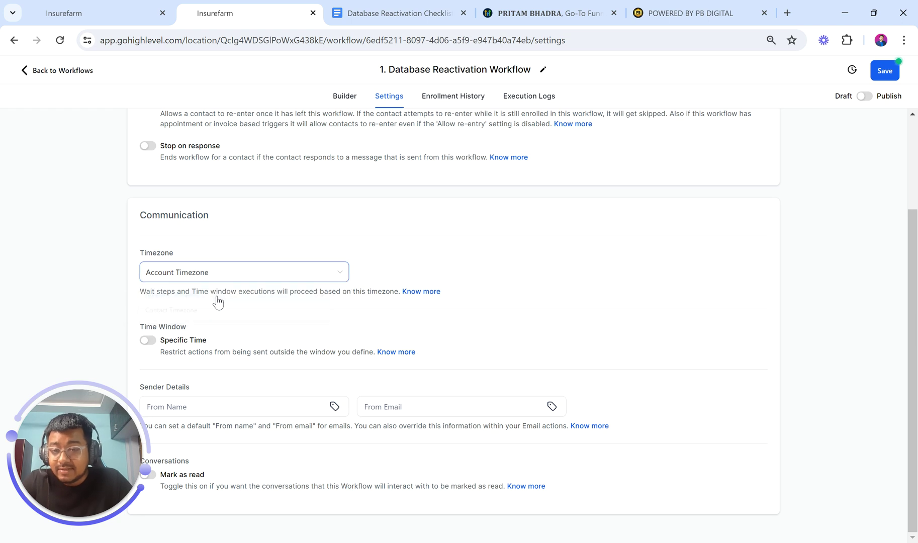
click(146, 342)
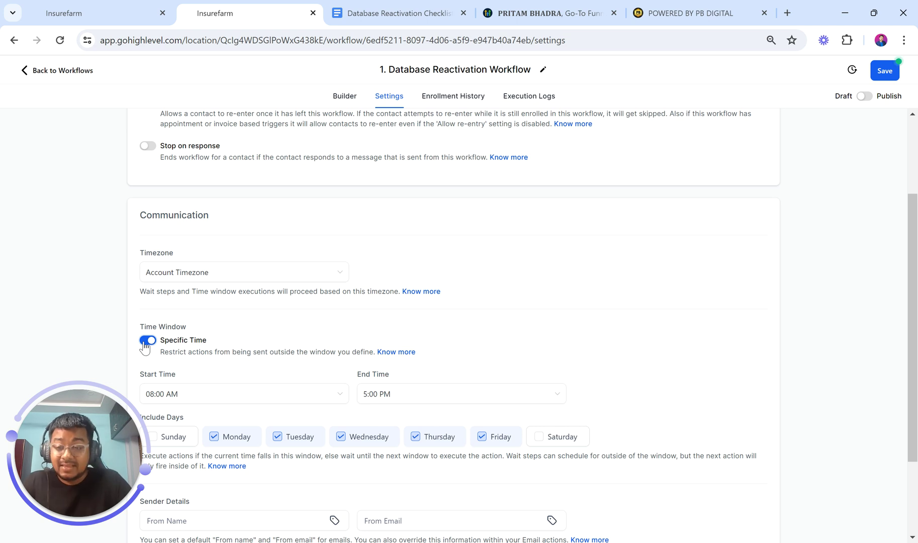
Set the time window's Start Time to 09:00 AM
scroll(262, 382, down, 2)
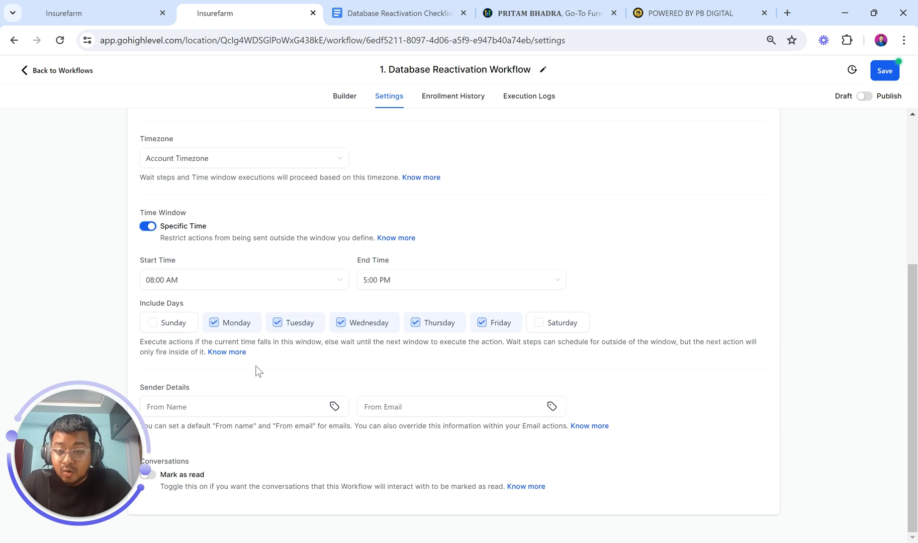
click(204, 284)
scroll(210, 375, down, 3)
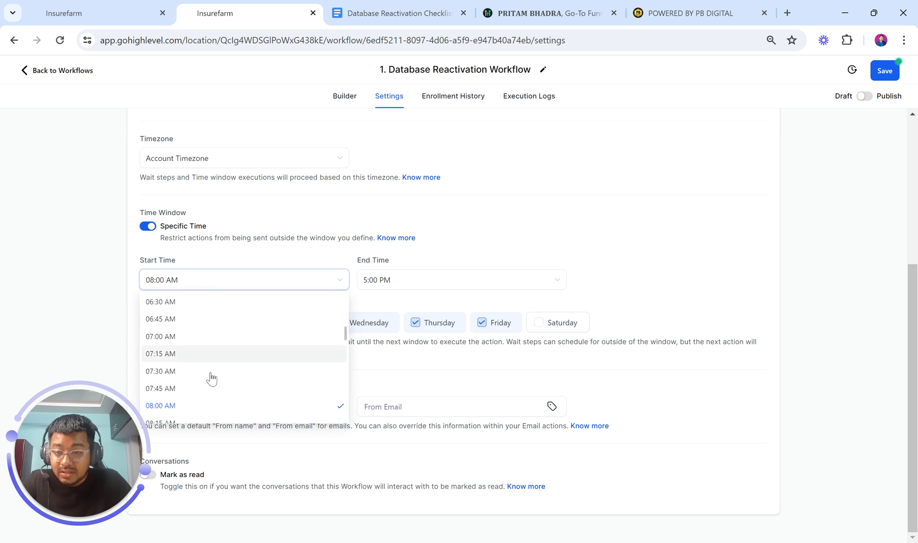
click(189, 389)
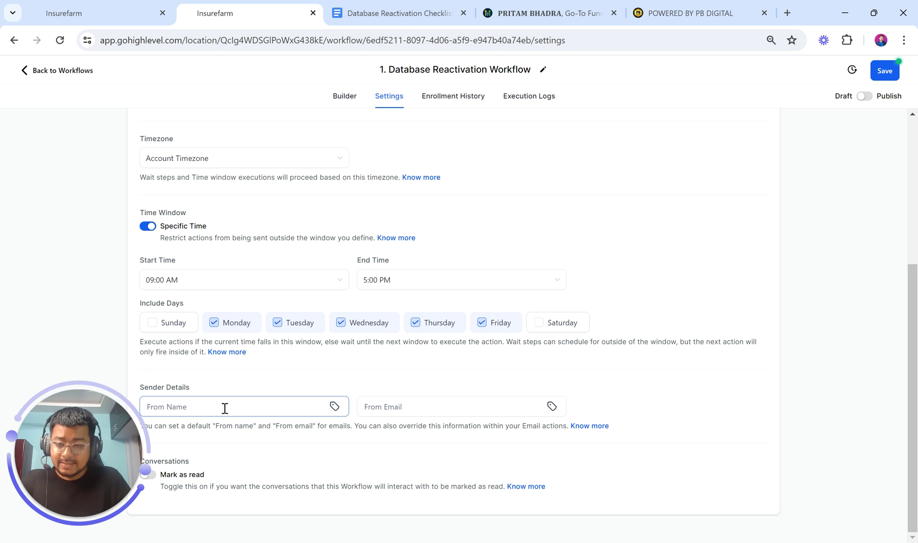
Fill in the default From Name and From Email with the sender's name and email address
text(Pritam Bhadra)
click(371, 409)
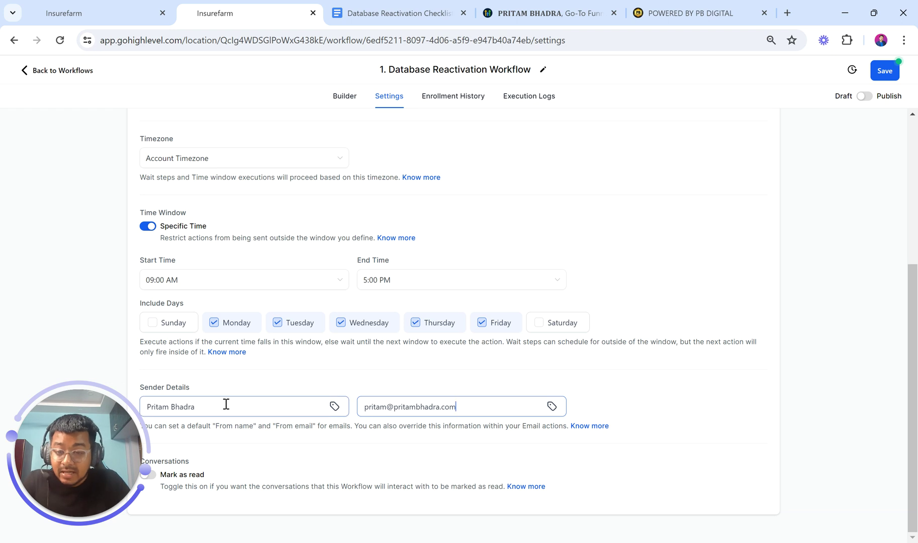
drag(218, 407, 144, 405)
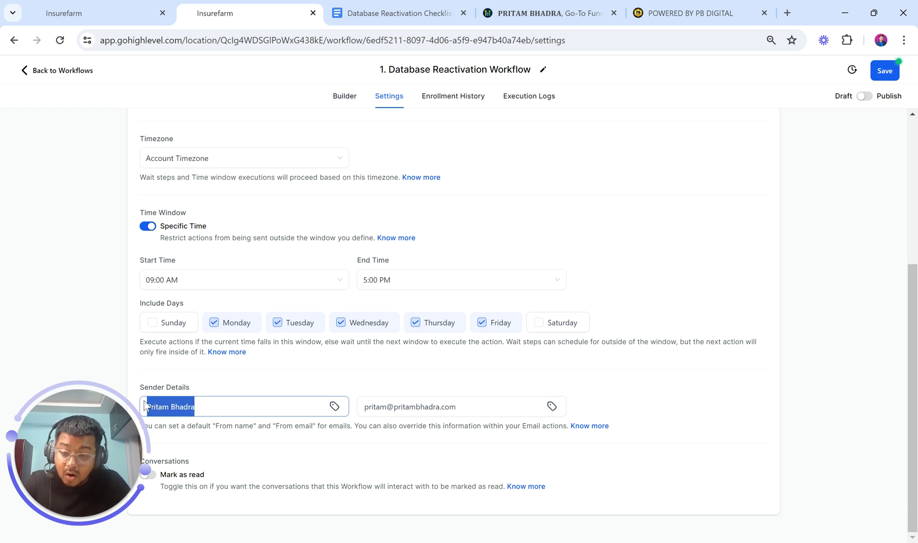
click(209, 408)
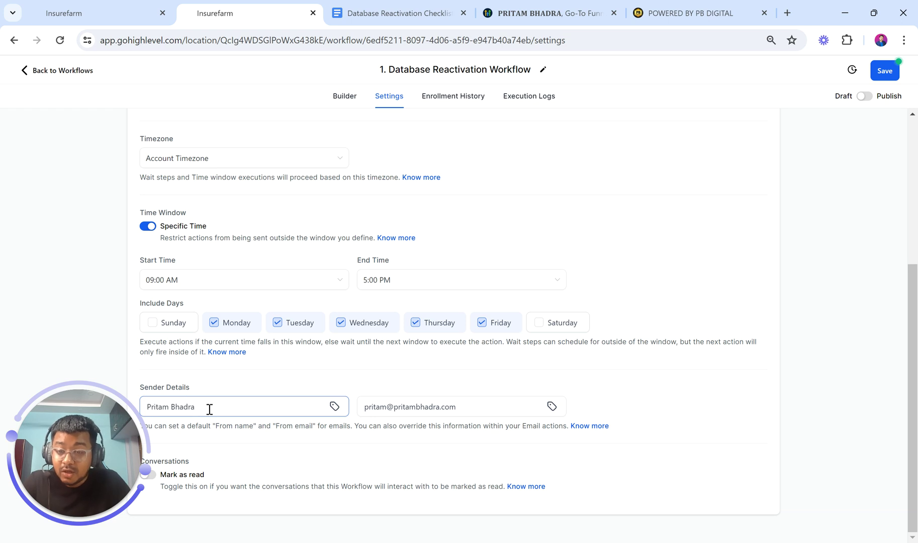
scroll(209, 409, up, 1)
scroll(209, 409, down, 1)
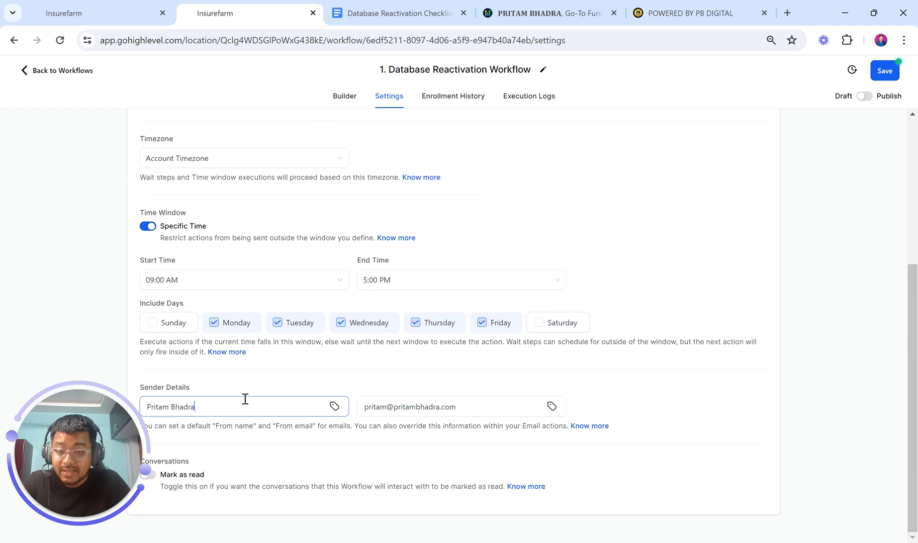
click(451, 405)
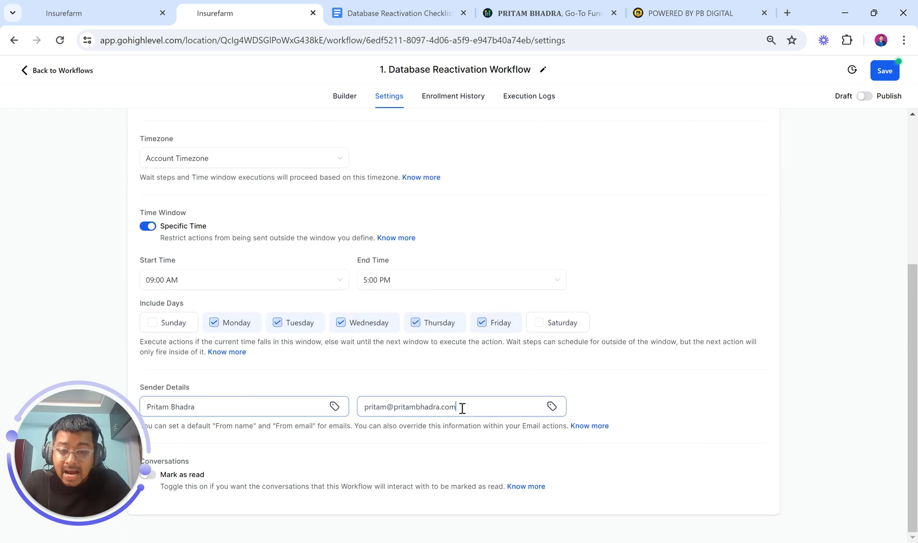
drag(460, 408, 360, 410)
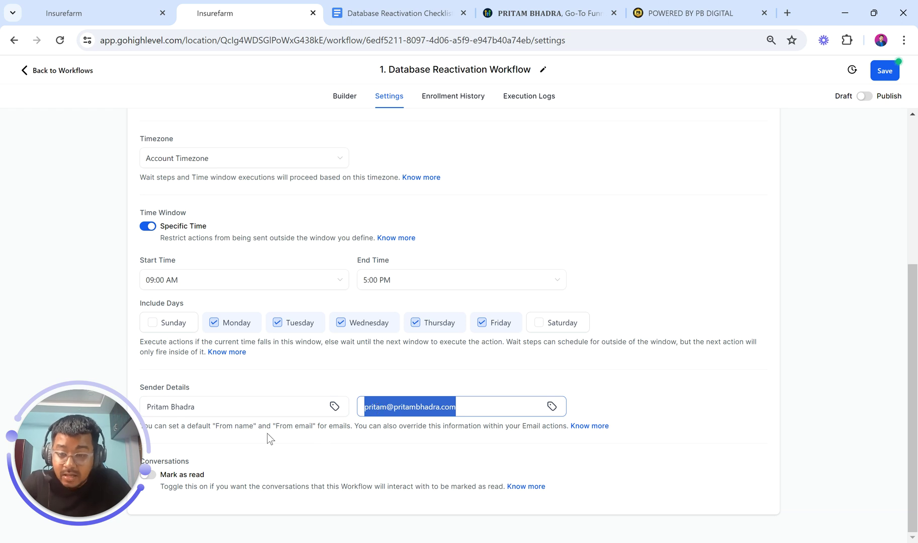
Check the entered sender details, then return to the workflow builder canvas
scroll(267, 434, up, 1)
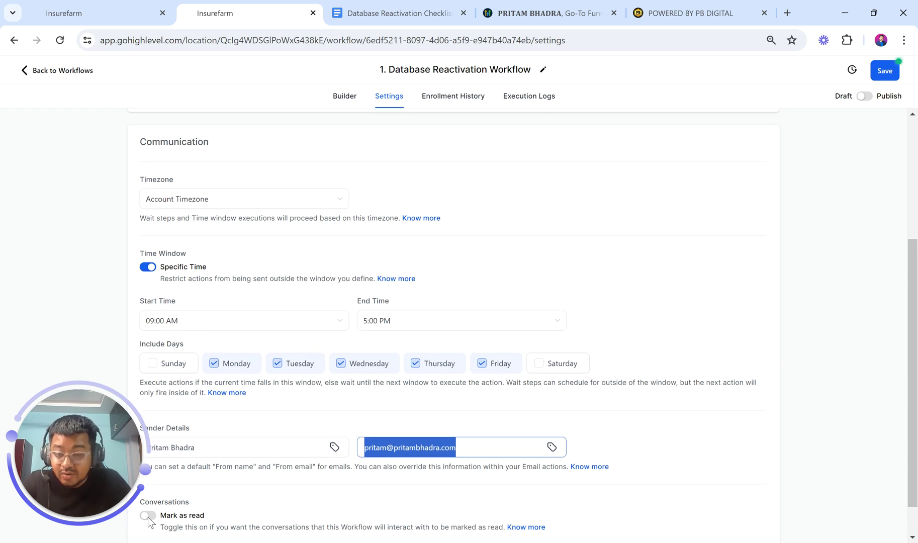
scroll(220, 498, down, 1)
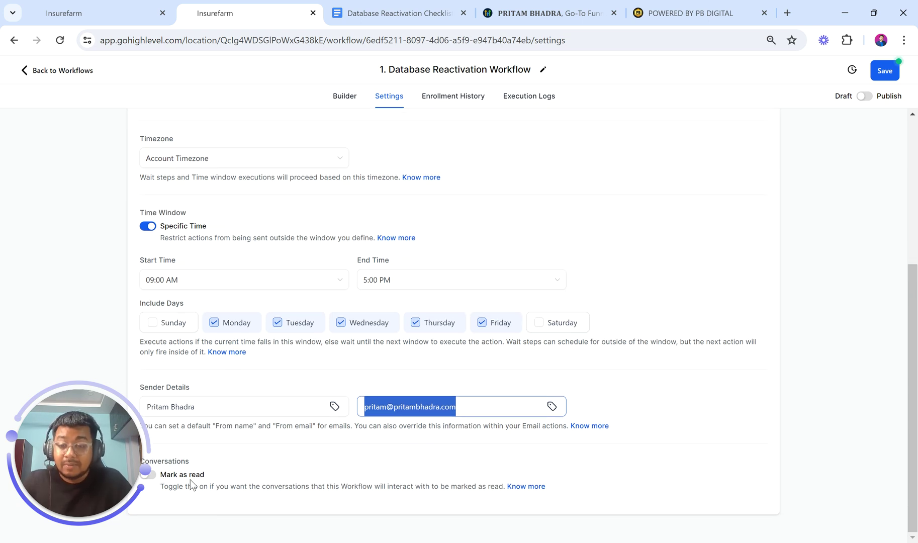
scroll(191, 485, up, 5)
scroll(190, 485, down, 5)
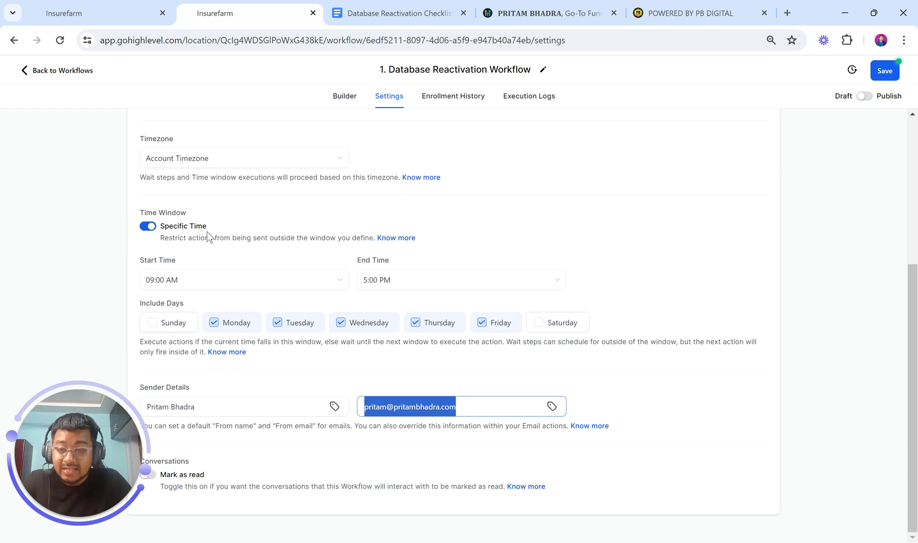
click(220, 402)
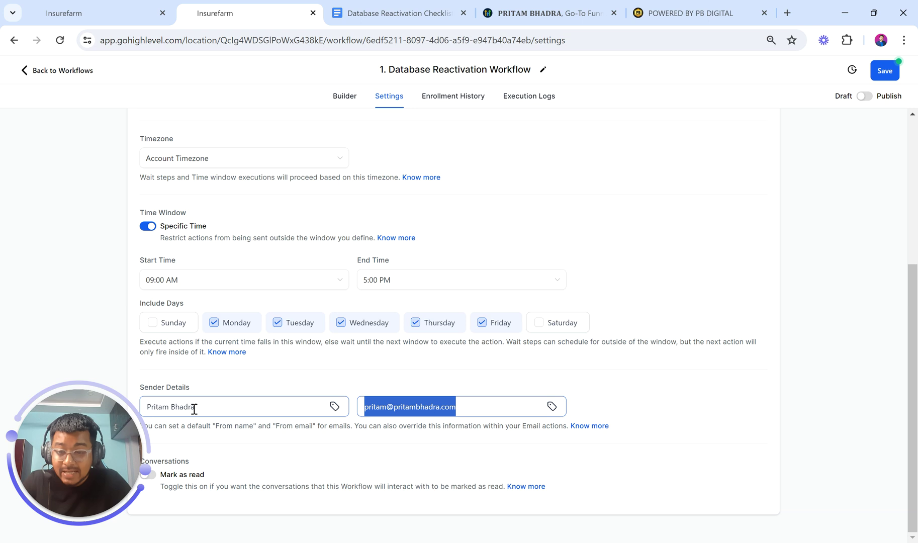
drag(198, 407, 144, 406)
drag(471, 406, 348, 403)
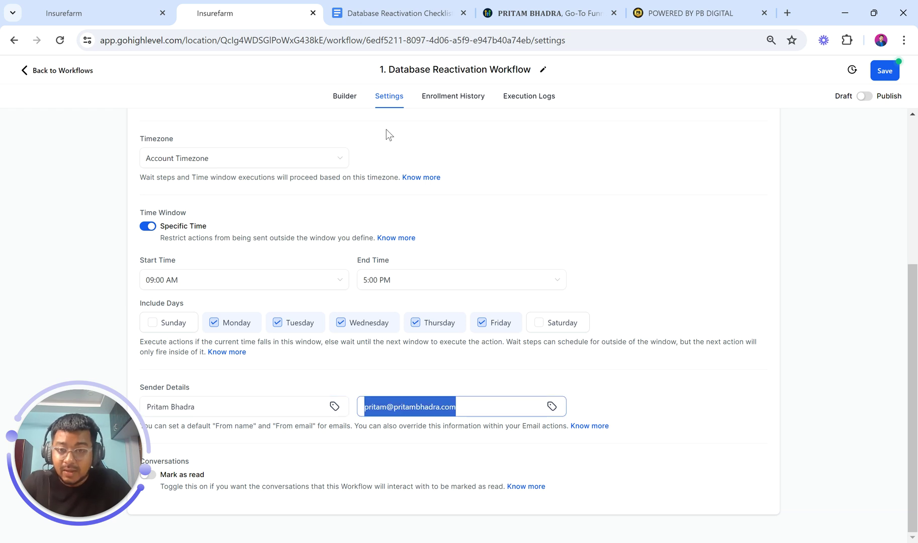
click(344, 97)
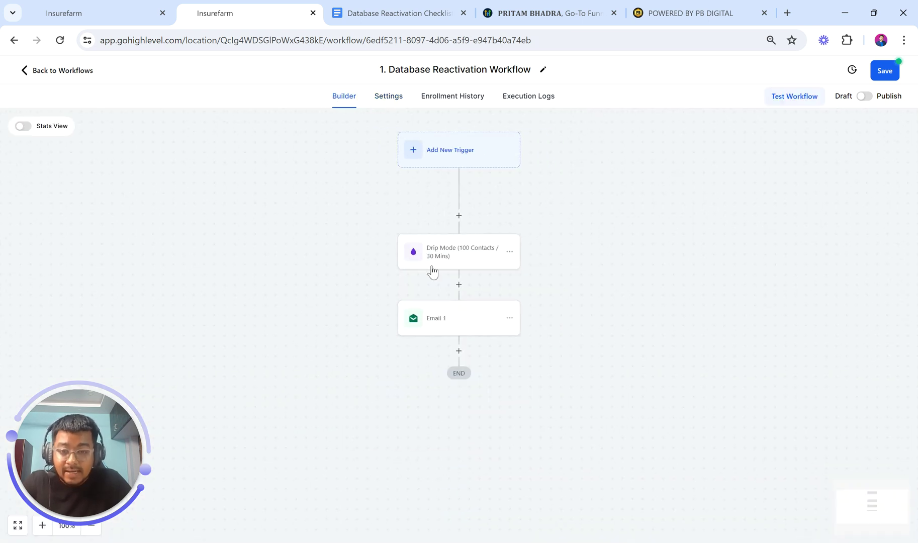
Rename the Email 1 action to 'Email 1 Day 1' and bring up the checklist document
click(440, 302)
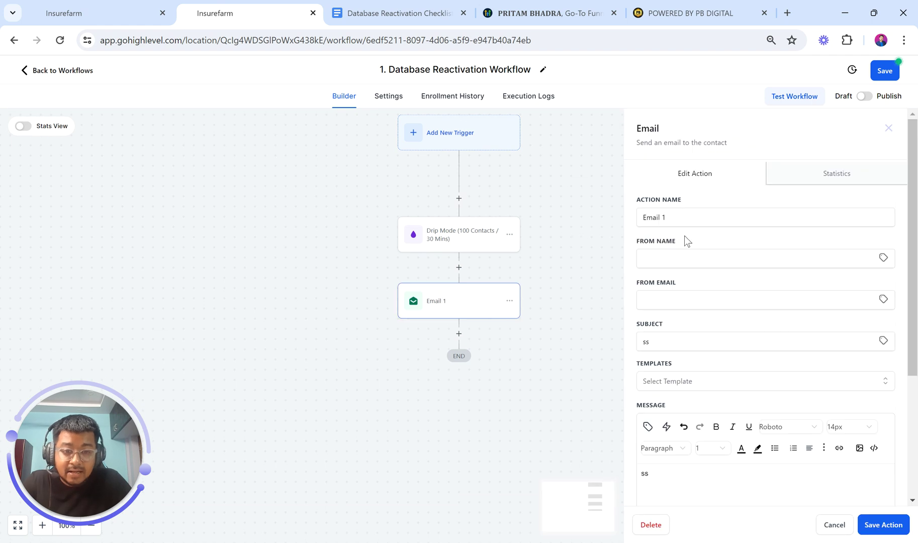
click(695, 219)
text(Day 1)
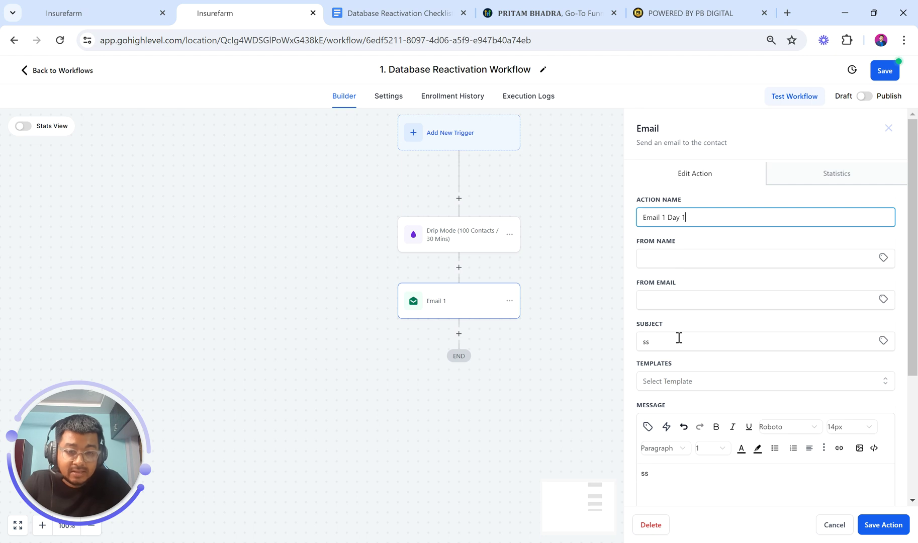
click(379, 11)
scroll(420, 309, down, 1)
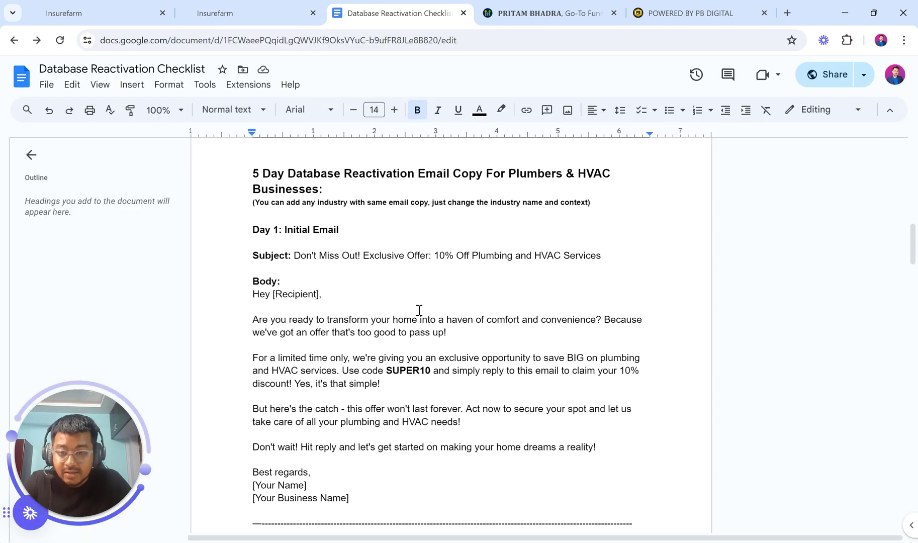
Select the Day 1 subject 'Don't Miss Out! Exclusive Offer: 10% Off Plumbing and HVAC Services' to copy
click(294, 255)
drag(311, 254, 604, 254)
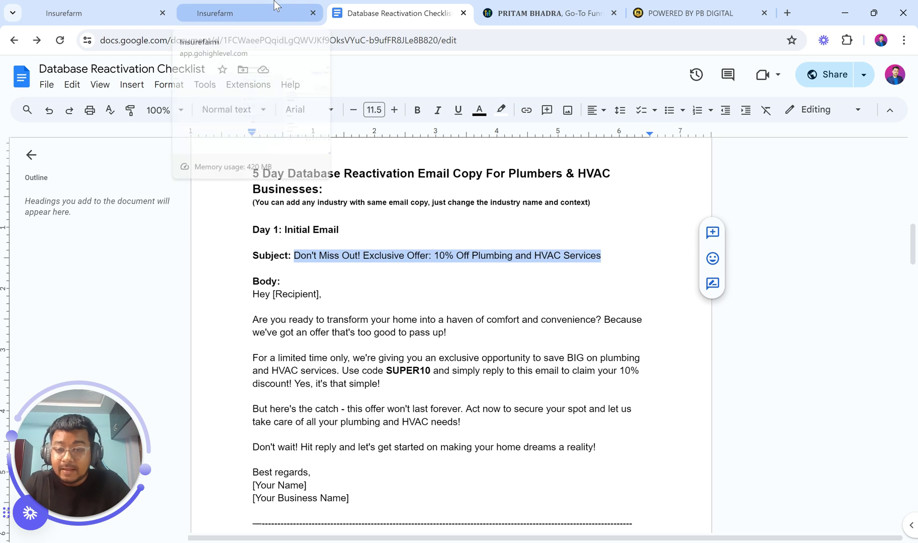
click(298, 258)
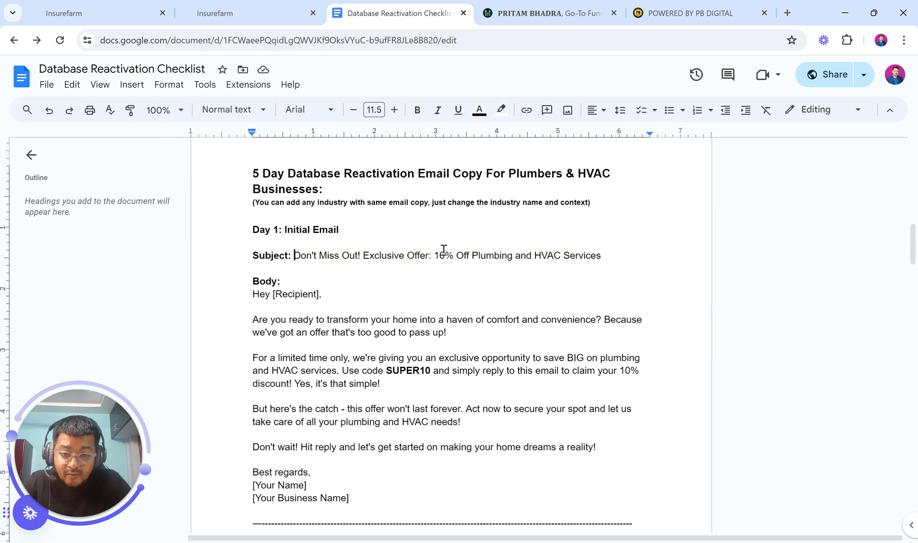
drag(438, 254, 607, 254)
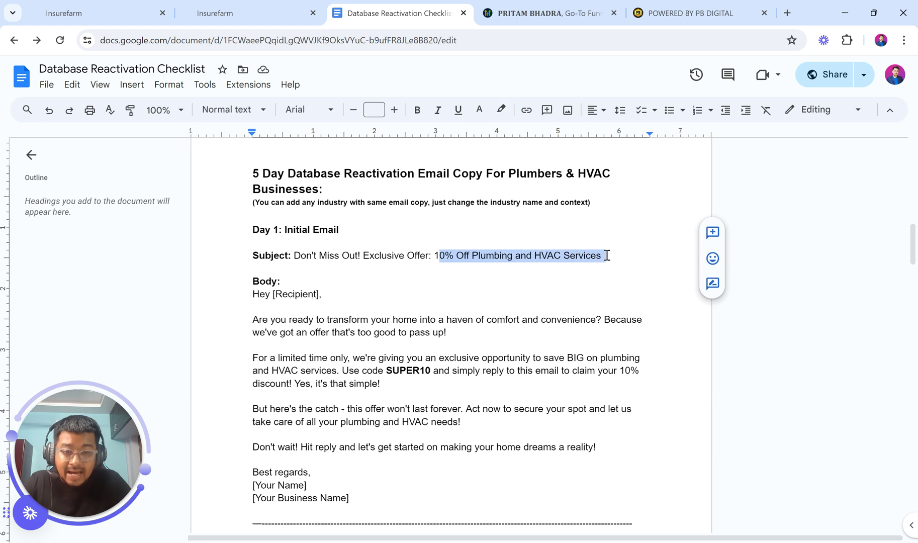
click(606, 254)
drag(295, 256, 600, 257)
key(ctrl+c)
Paste the copied subject over the 'ss' placeholder in the email's Subject, then return to the checklist
click(257, 5)
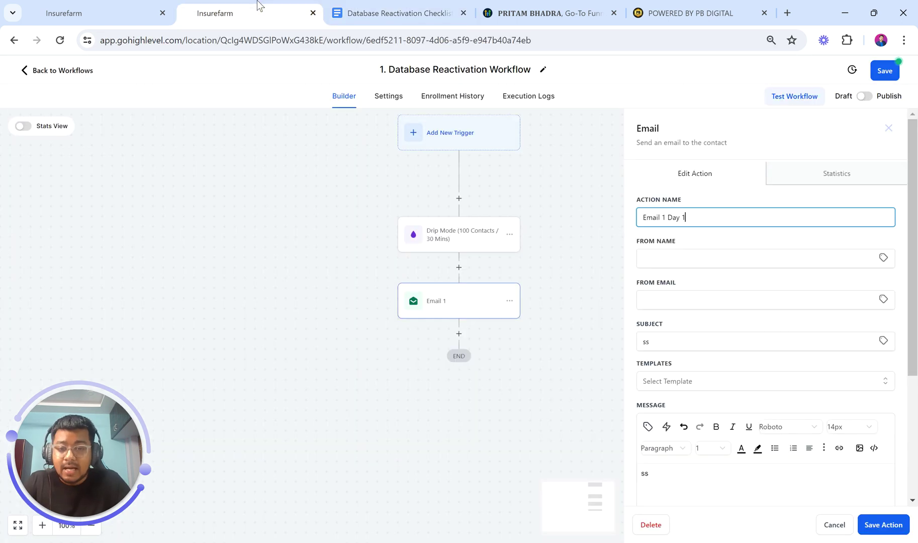
scroll(678, 280, down, 1)
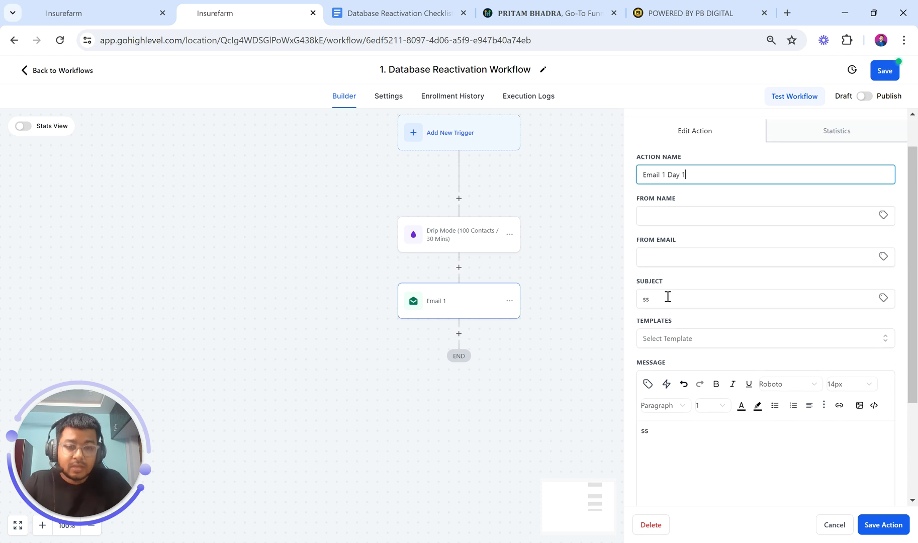
drag(668, 297, 629, 298)
key(ctrl+v)
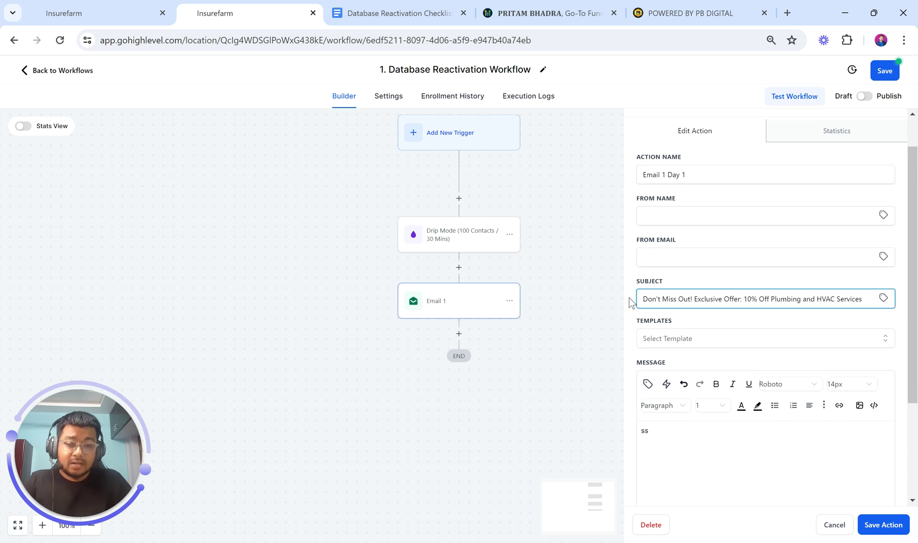
click(393, 11)
scroll(381, 296, down, 3)
scroll(381, 296, down, 1)
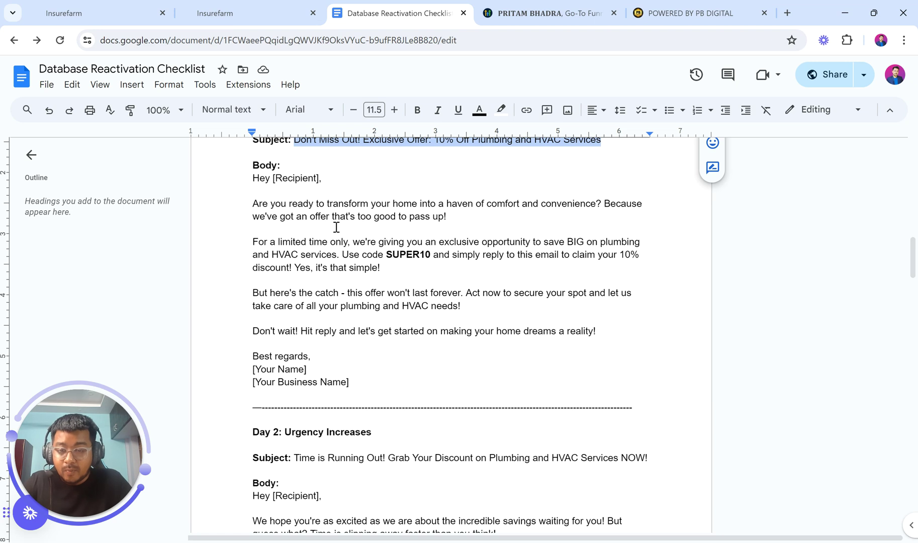
Select the Day 1 email body from 'Hey [Recipient],' through the '[Your Business Name]' sign-off
click(294, 180)
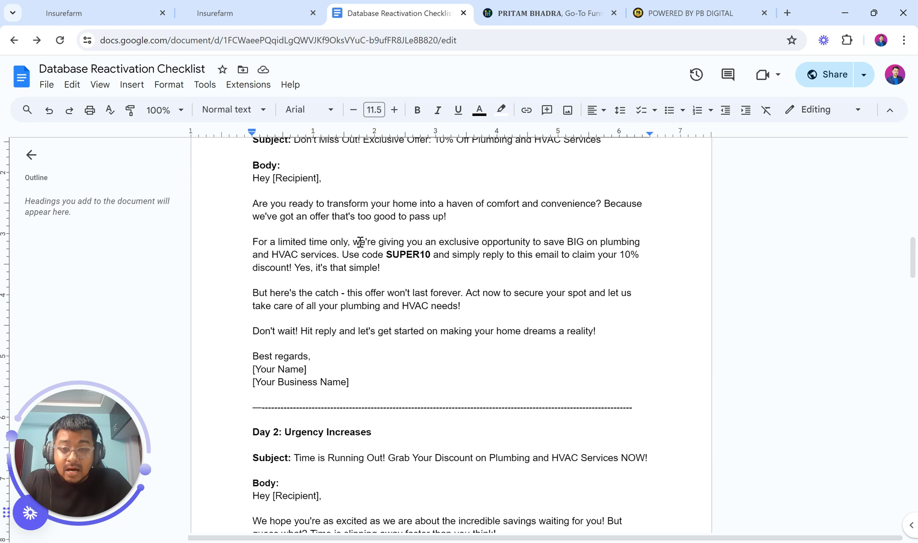
drag(358, 242, 566, 253)
click(565, 253)
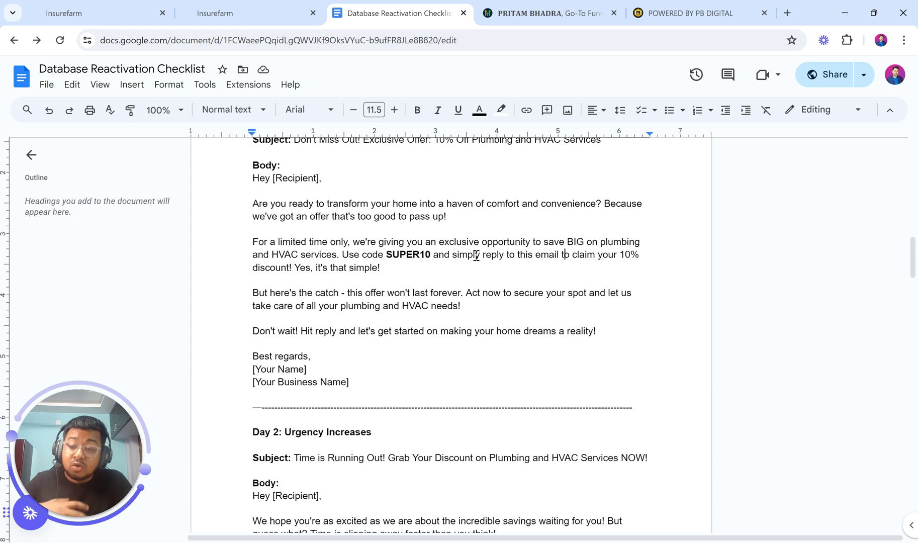
drag(452, 254, 560, 256)
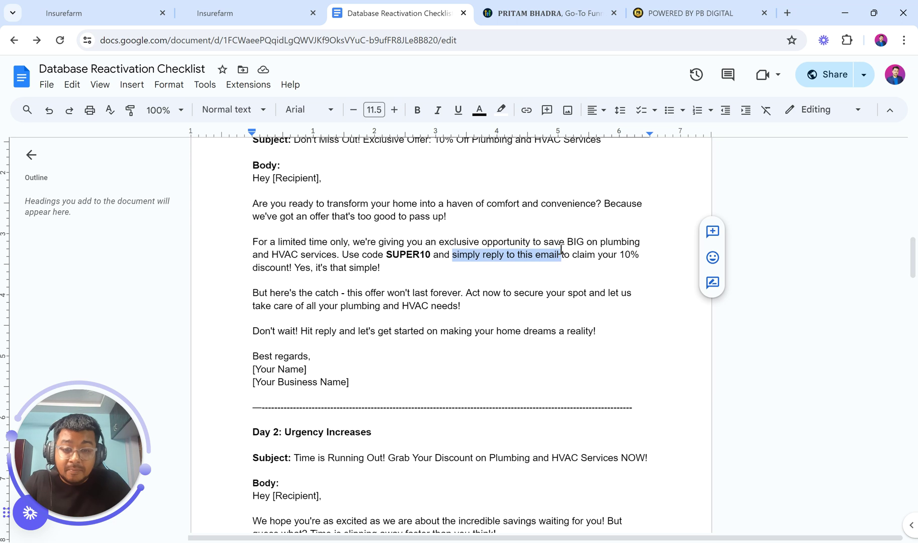
click(561, 249)
drag(618, 255, 293, 274)
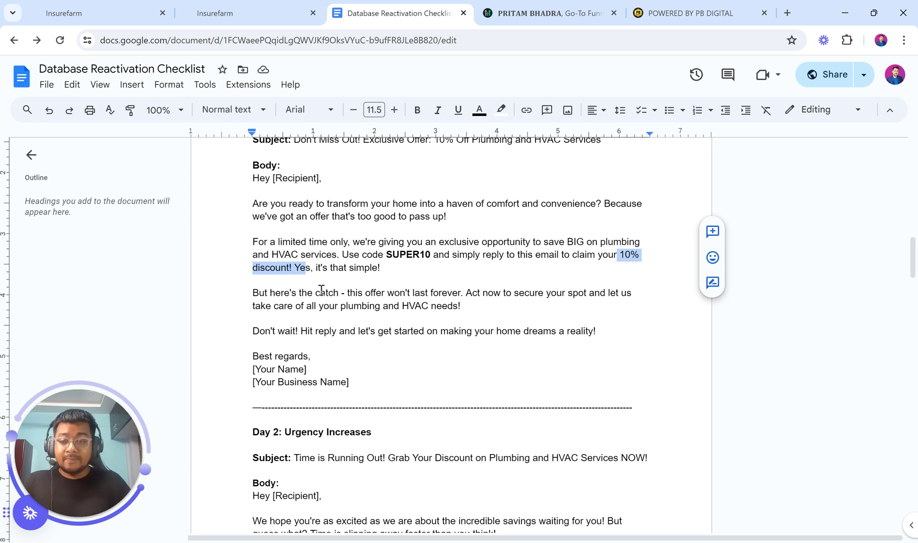
drag(347, 293, 624, 298)
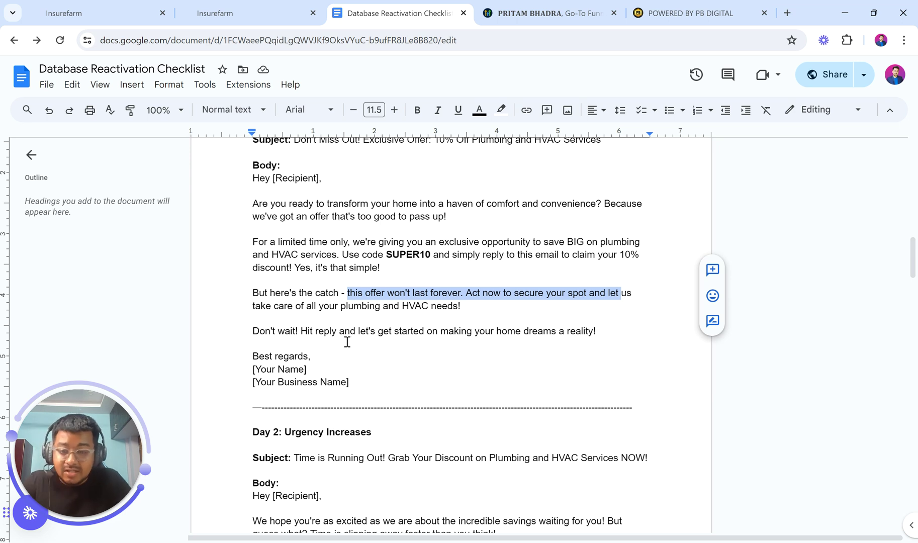
scroll(347, 342, up, 1)
click(254, 230)
drag(275, 264, 421, 438)
Paste the Day 1 copy into Message and replace [Recipient] with the Contact Full Name merge field
click(216, 10)
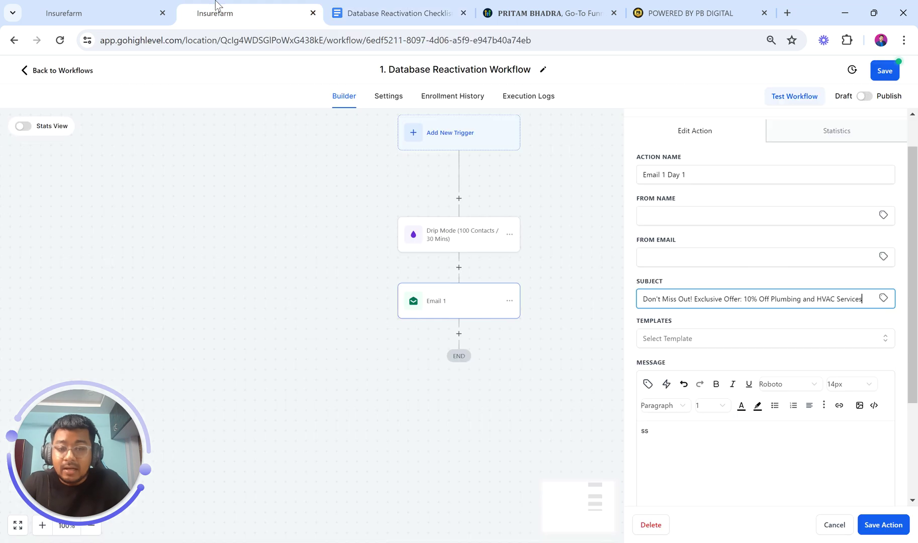
click(672, 441)
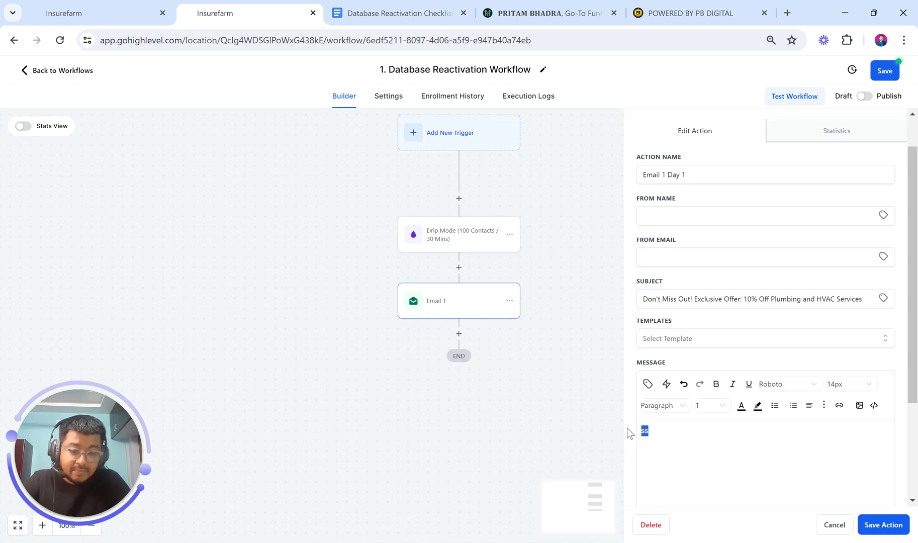
key(ctrl+v)
scroll(774, 417, down, 2)
scroll(750, 401, up, 5)
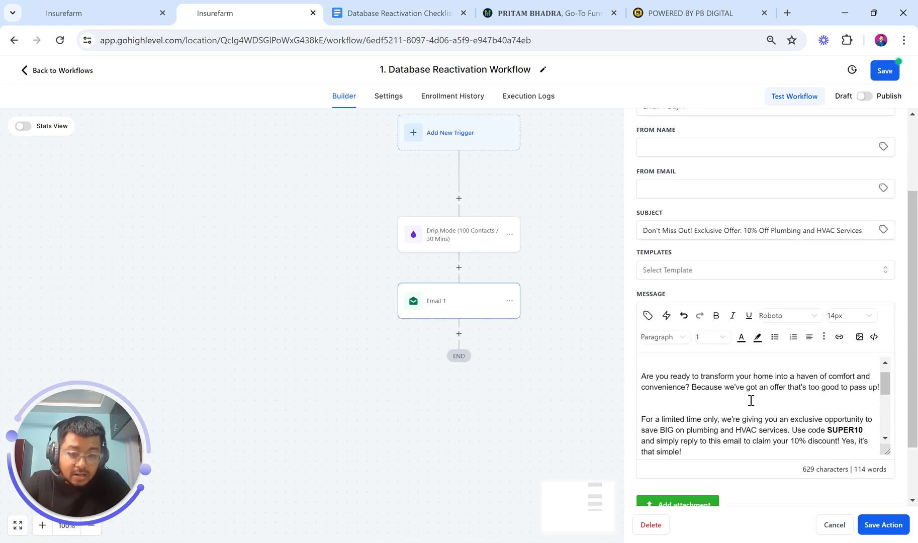
scroll(747, 401, up, 2)
drag(696, 362, 658, 362)
key(BackSpace)
key(BackSpace)
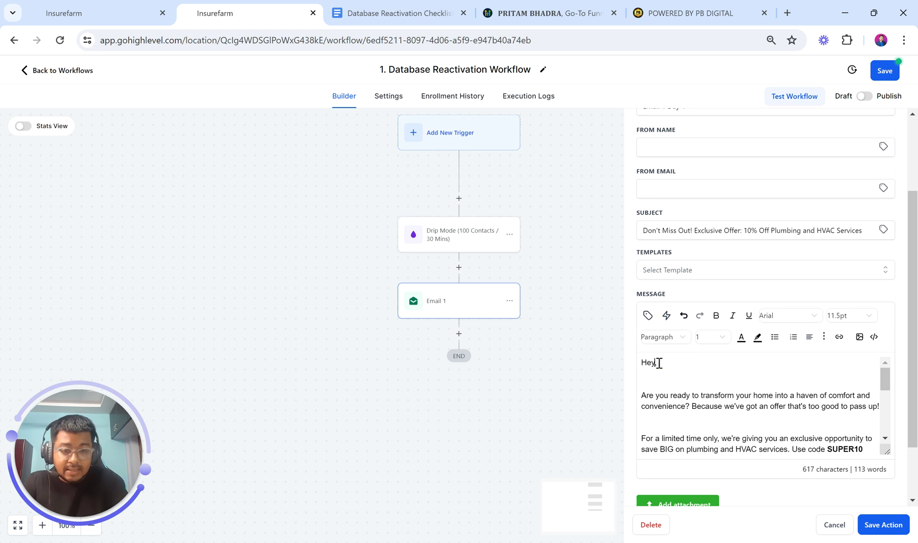
click(648, 317)
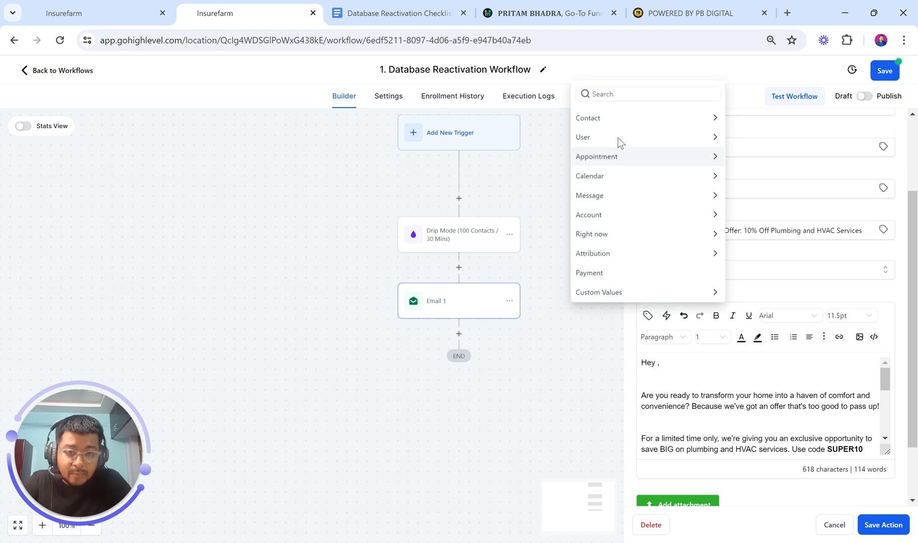
click(611, 116)
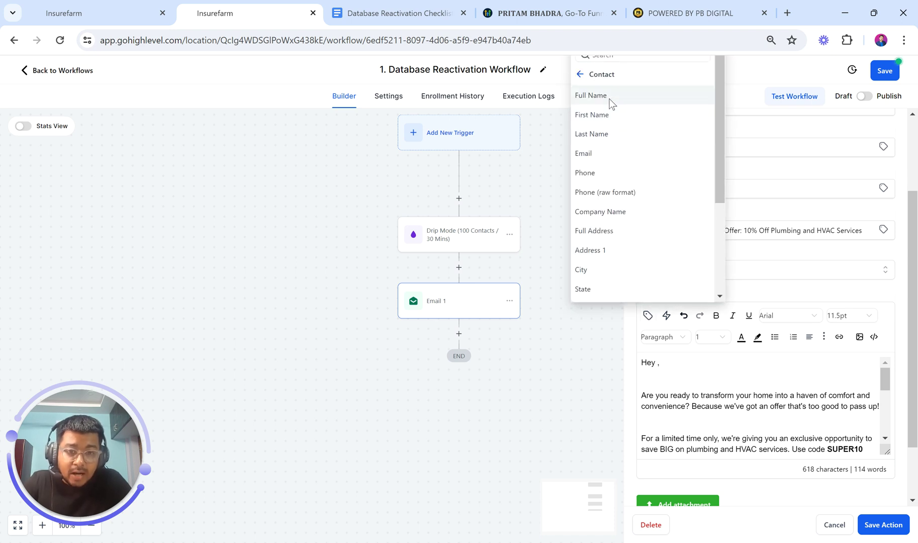
click(609, 100)
Delete the extra blank lines after the greeting, before 'Don't wait!' and above 'Best regards'
scroll(727, 436, down, 1)
click(656, 370)
key(BackSpace)
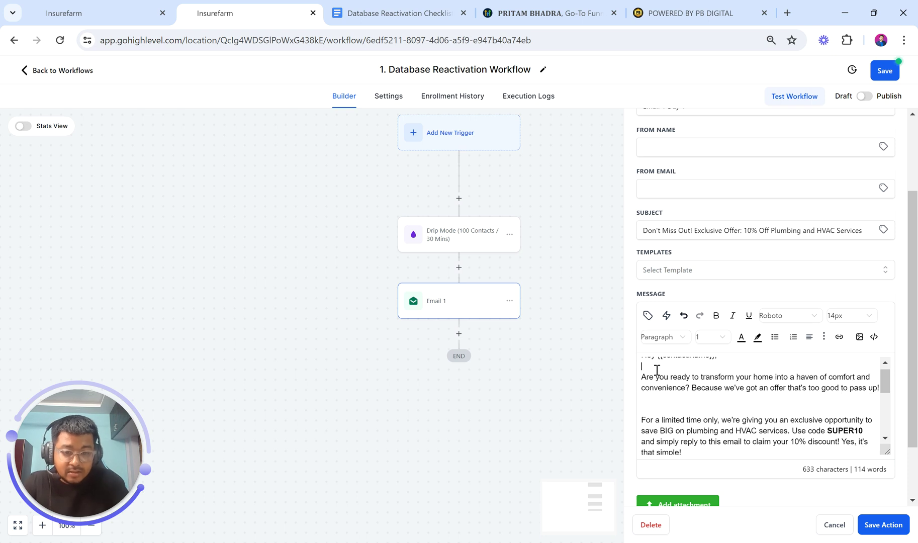
key(BackSpace)
scroll(660, 410, up, 1)
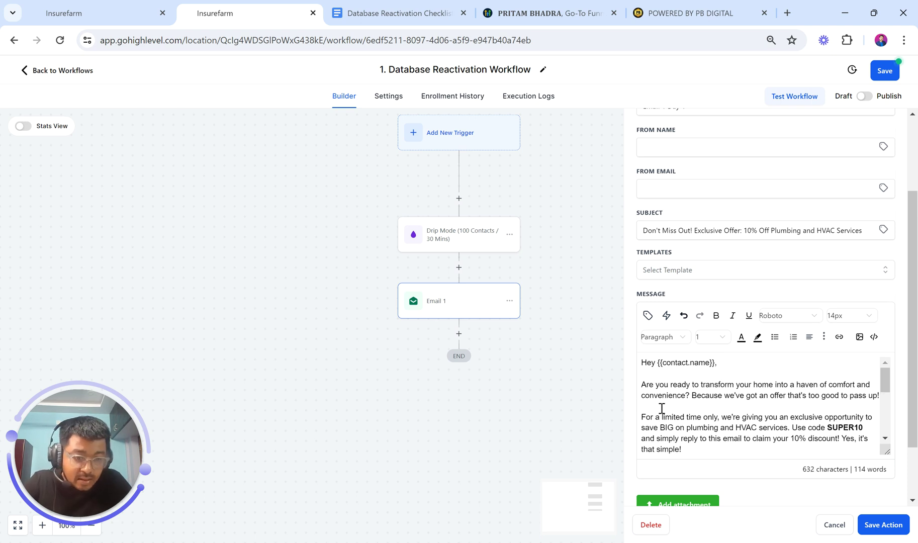
scroll(718, 441, down, 3)
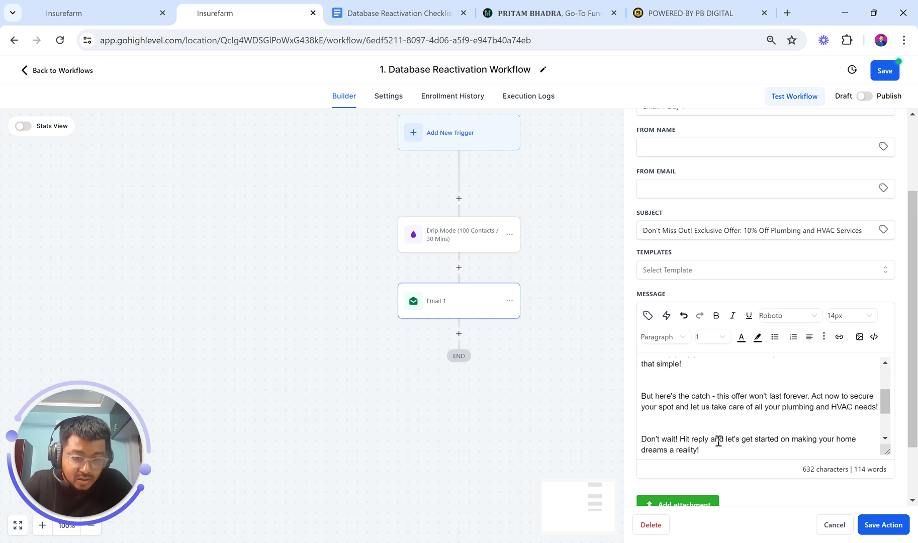
key(BackSpace)
click(658, 416)
key(BackSpace)
scroll(683, 438, down, 2)
click(653, 394)
key(BackSpace)
drag(697, 417, 642, 419)
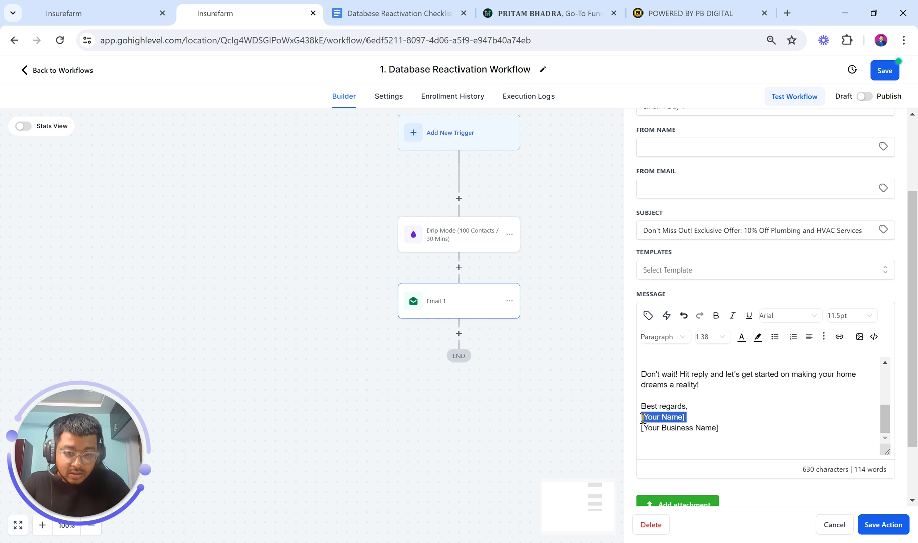
Replace [Your Name] with the Custom Values User Full Name merge field
click(647, 315)
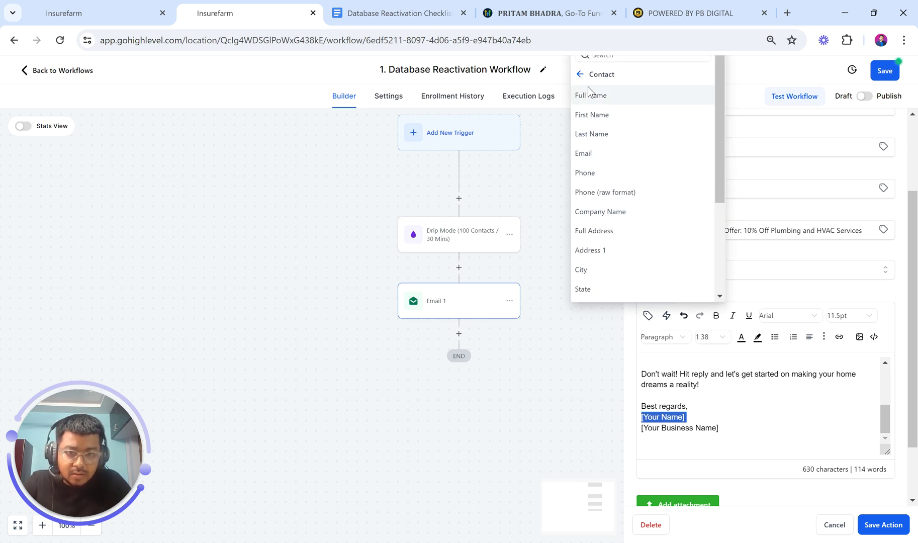
click(579, 74)
click(596, 137)
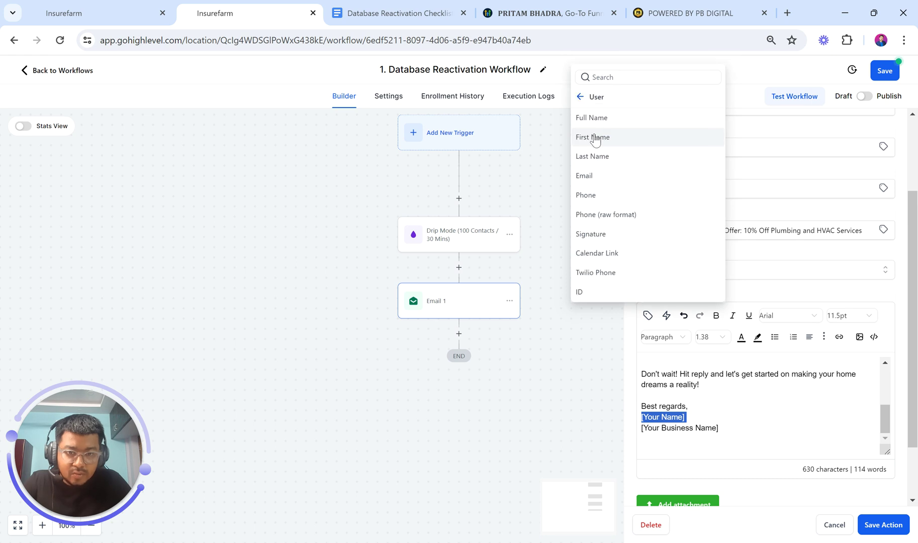
click(604, 117)
Replace [Your Business Name] with the Custom Values Account Name merge field
drag(719, 428, 644, 430)
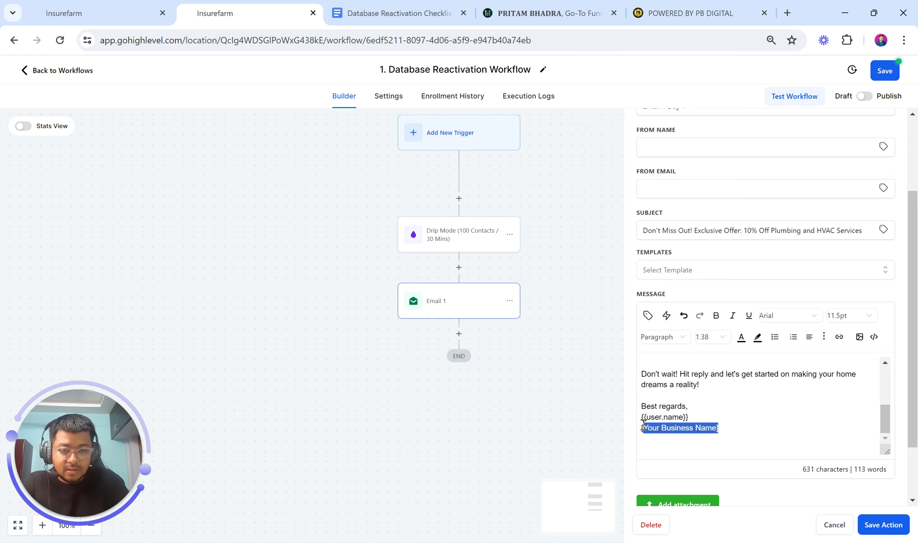
key(BackSpace)
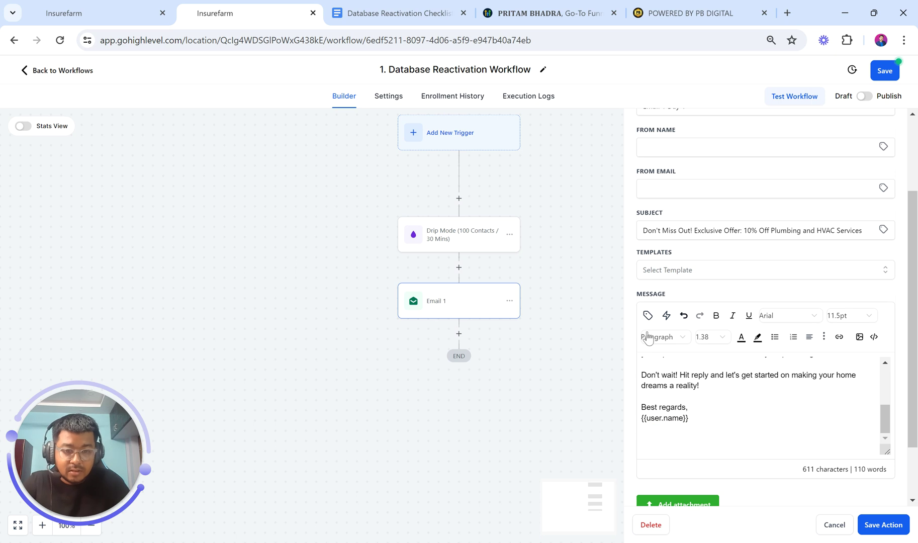
click(648, 315)
click(580, 97)
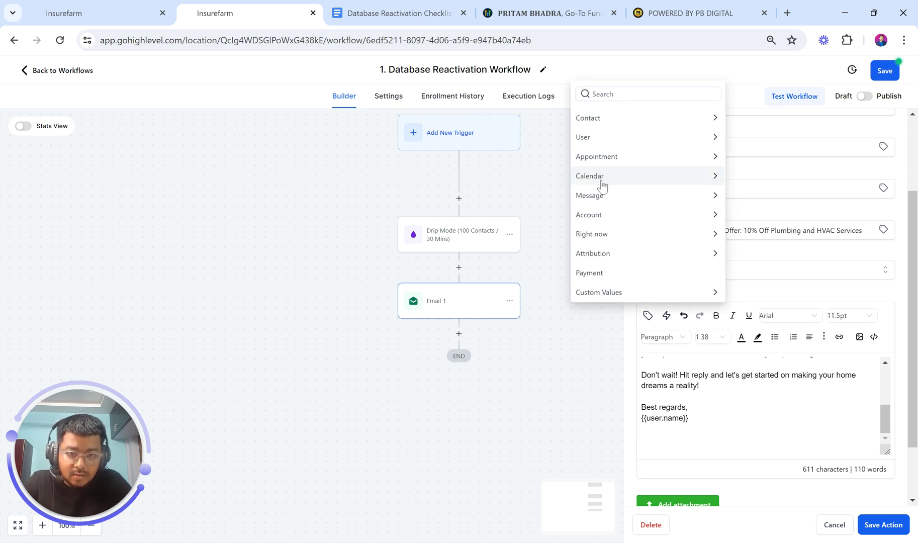
click(603, 216)
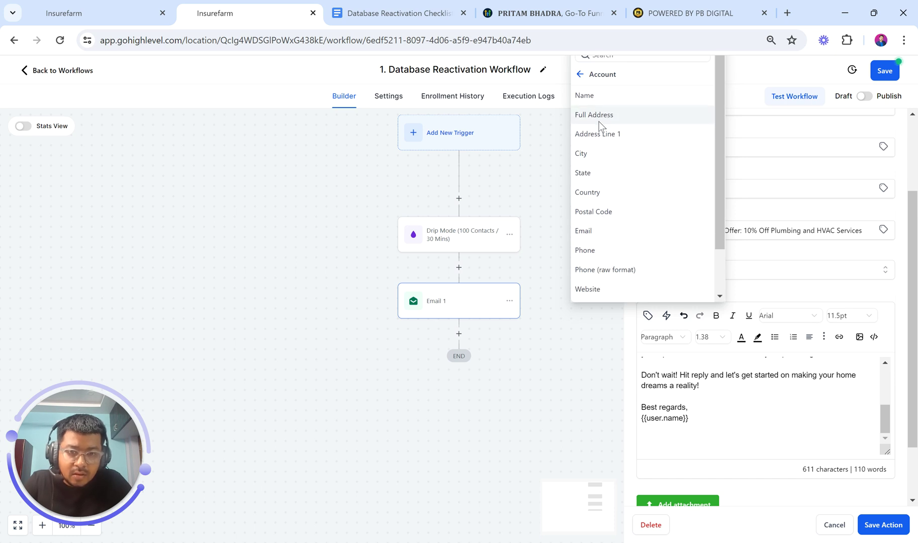
click(595, 95)
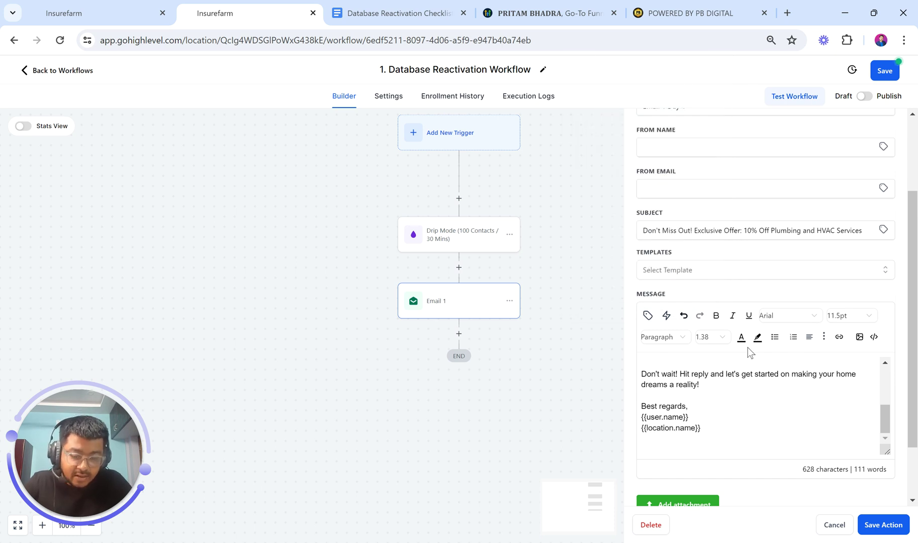
Scroll through the finished email, including the test email field, to review it
scroll(732, 387, up, 4)
scroll(732, 387, up, 5)
scroll(732, 387, down, 3)
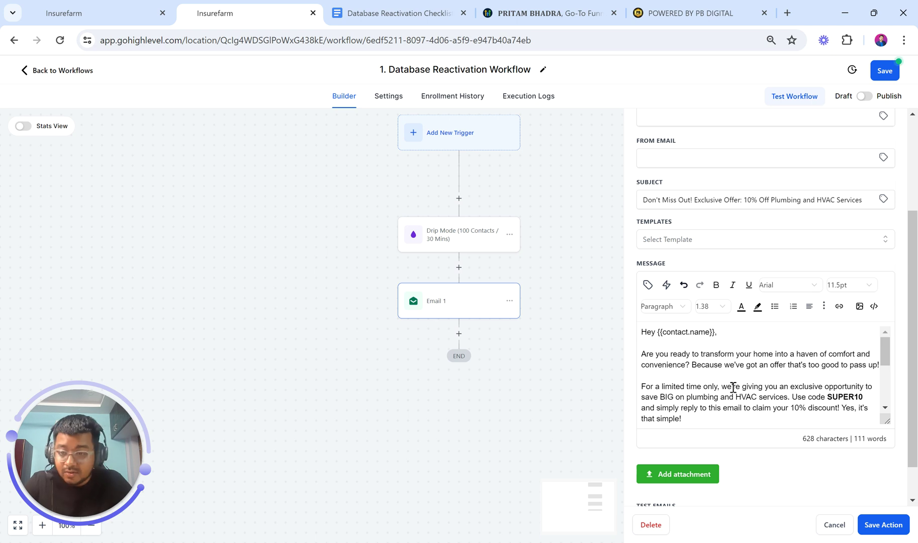
scroll(732, 387, down, 5)
scroll(739, 463, down, 1)
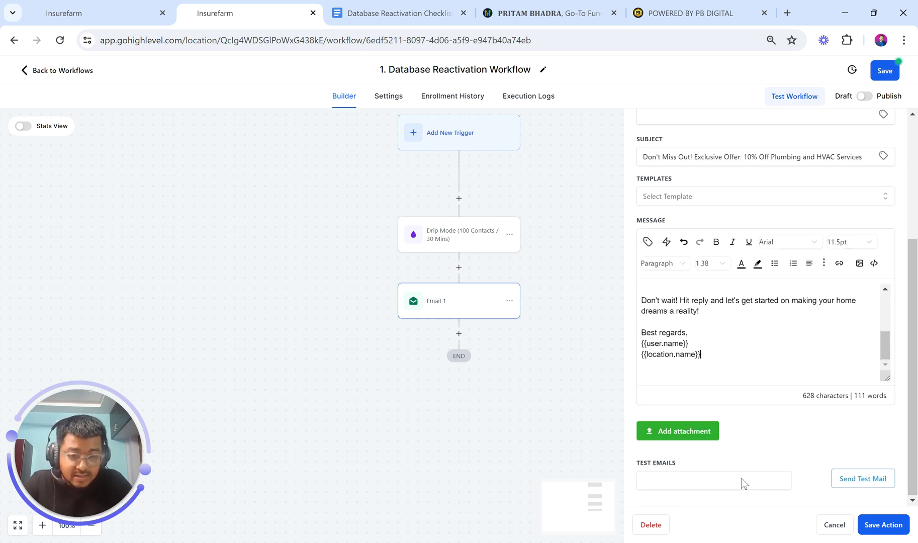
click(692, 478)
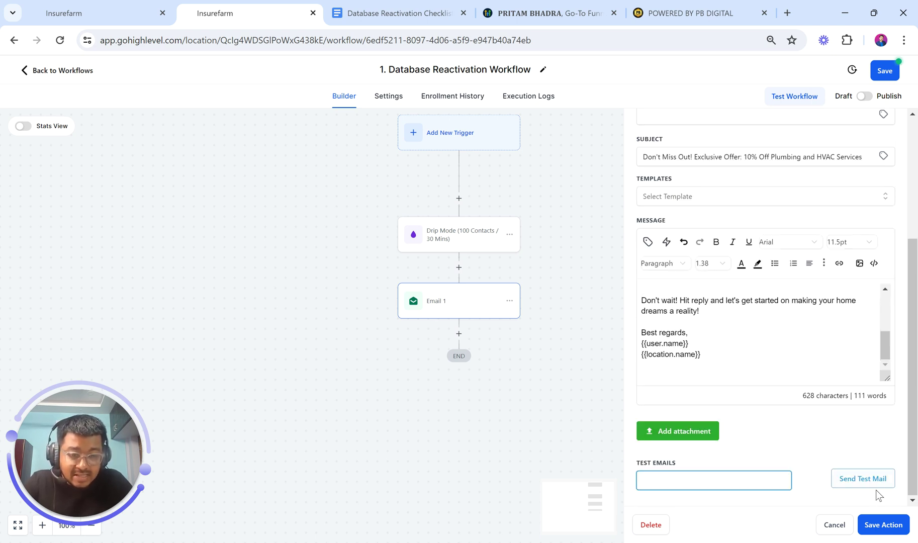
scroll(786, 435, up, 2)
scroll(754, 406, up, 6)
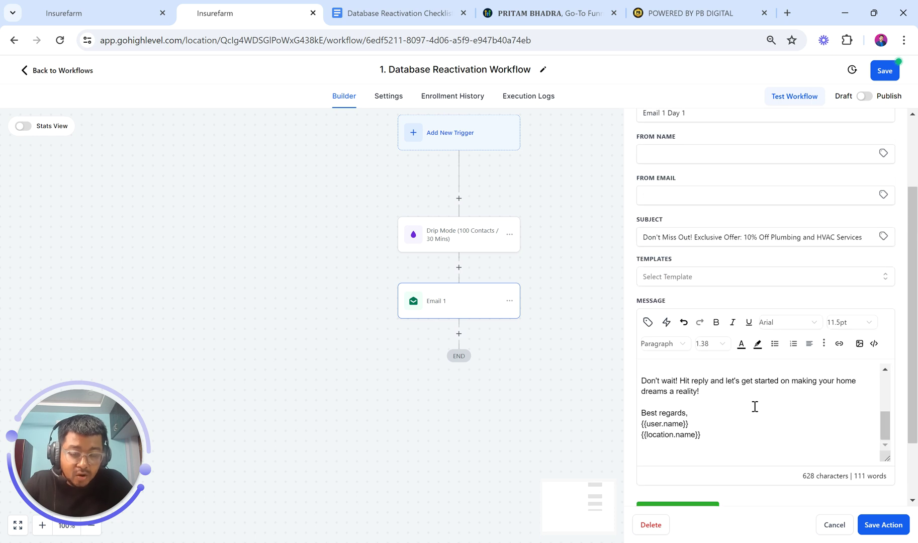
scroll(755, 406, down, 5)
scroll(754, 406, up, 5)
scroll(738, 315, up, 3)
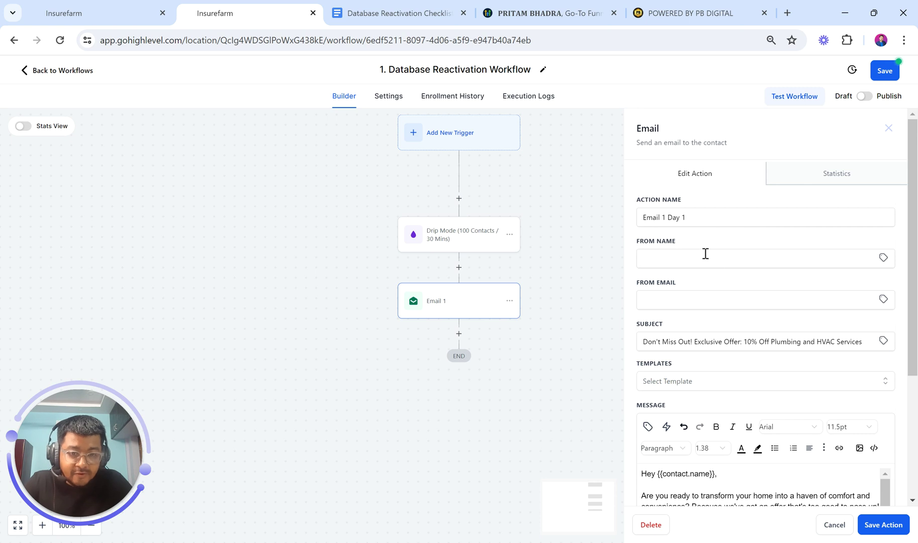
Save the Email 1 Day 1 action and check the Time Window in Settings before returning to Builder
click(864, 529)
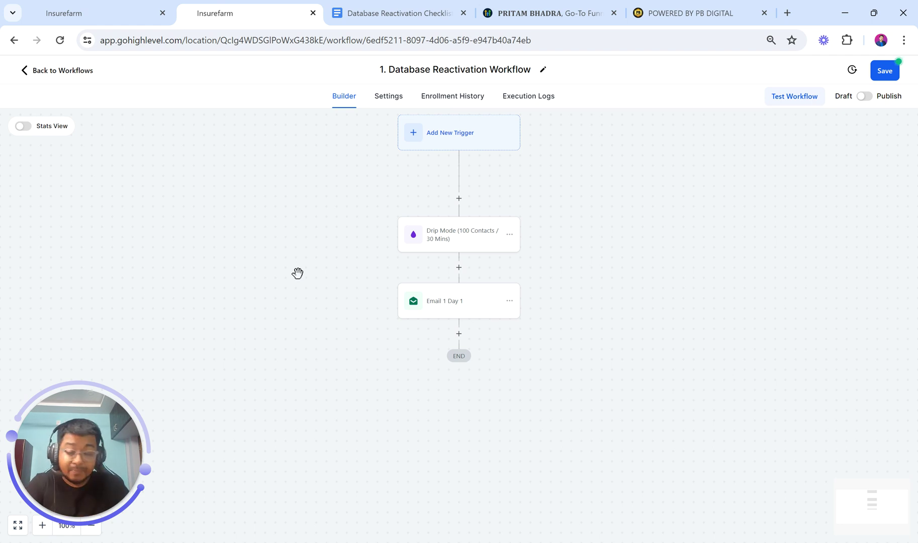
click(389, 96)
scroll(264, 263, down, 5)
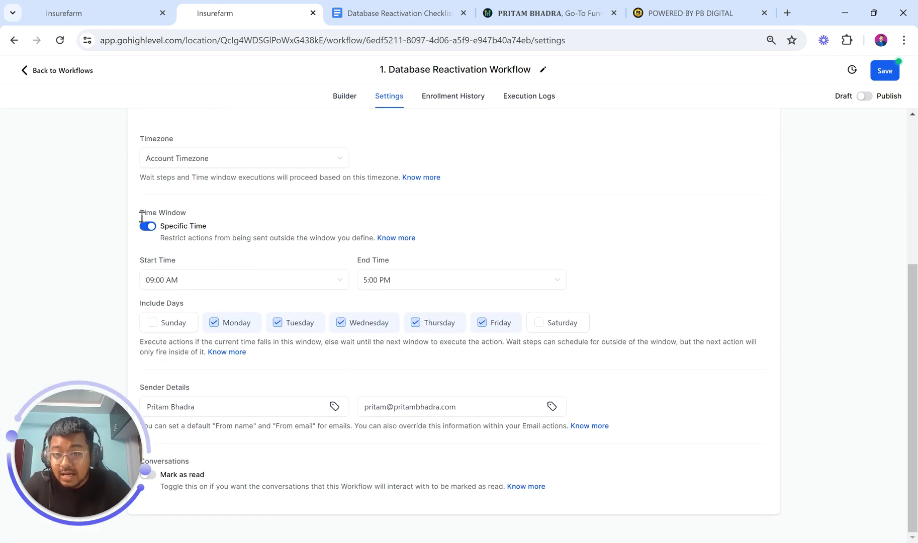
drag(138, 212, 210, 215)
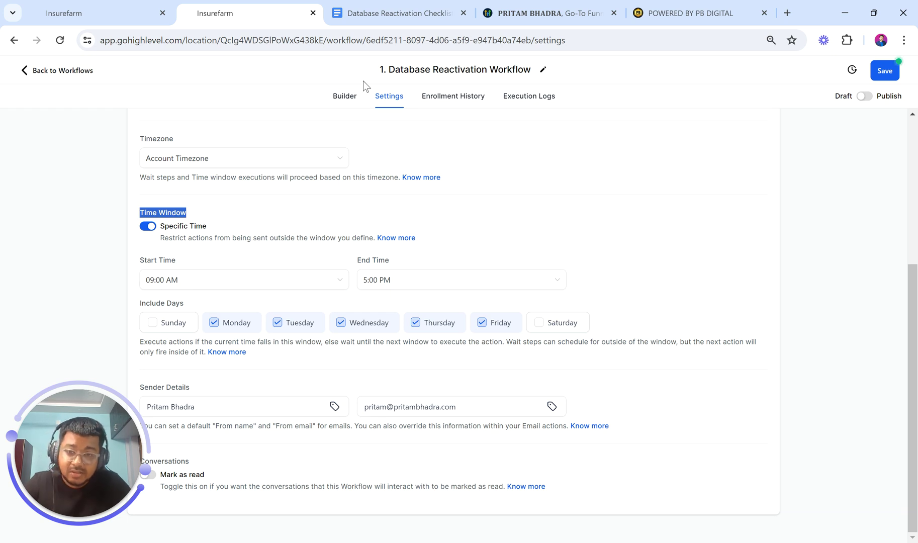
click(344, 96)
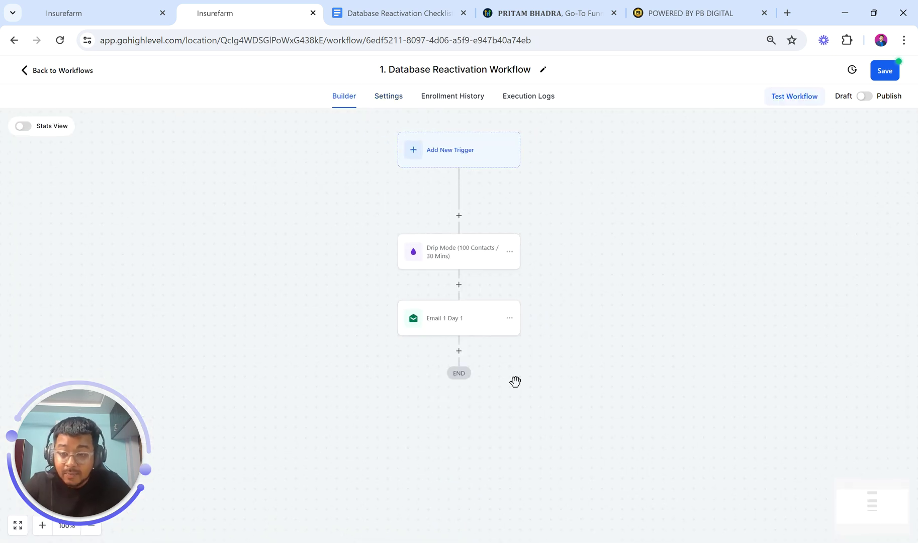
Add a Wait step after Email 1 Day 1 and name it 'Wait (1 Day)'
click(459, 351)
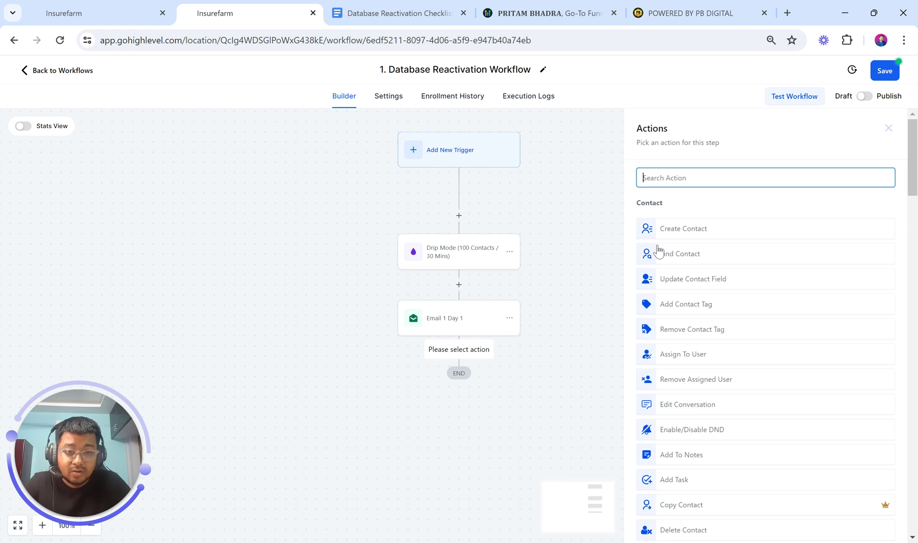
text(wait)
click(671, 217)
click(525, 194)
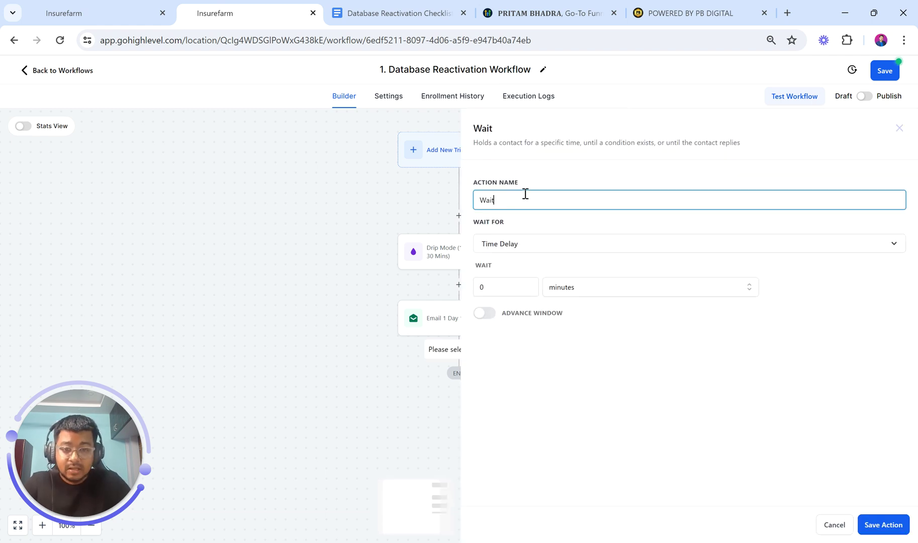
text((1 Day)
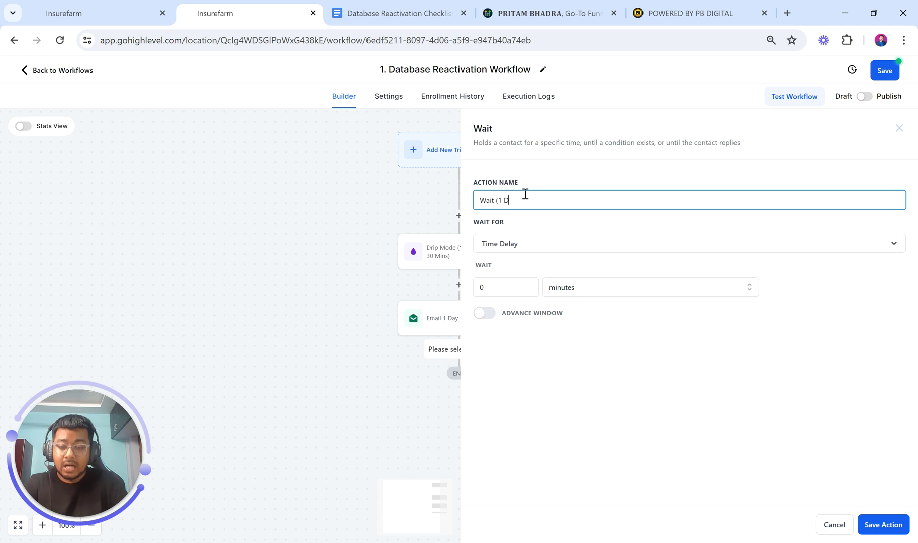
Make the wait step wait for a Contact Reply instead of a time delay
click(526, 245)
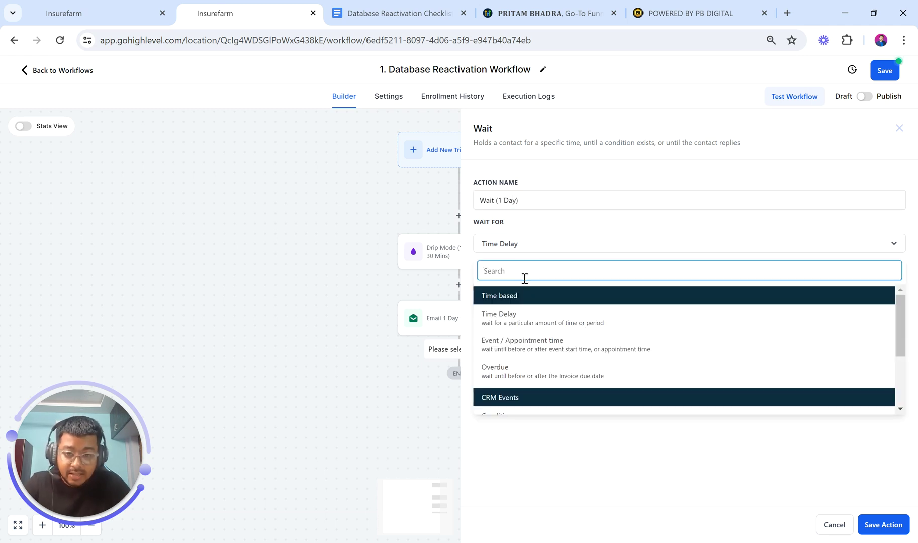
scroll(529, 347, down, 1)
scroll(528, 346, down, 2)
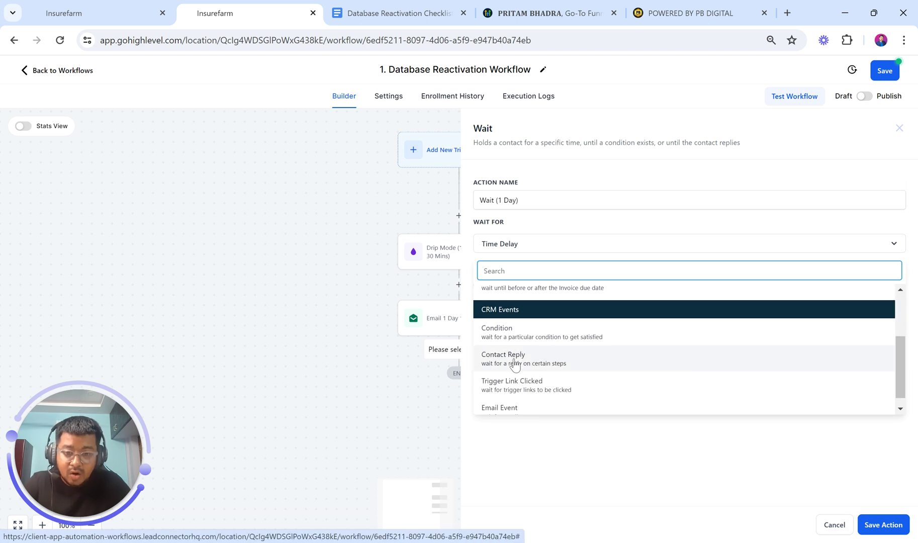
click(513, 358)
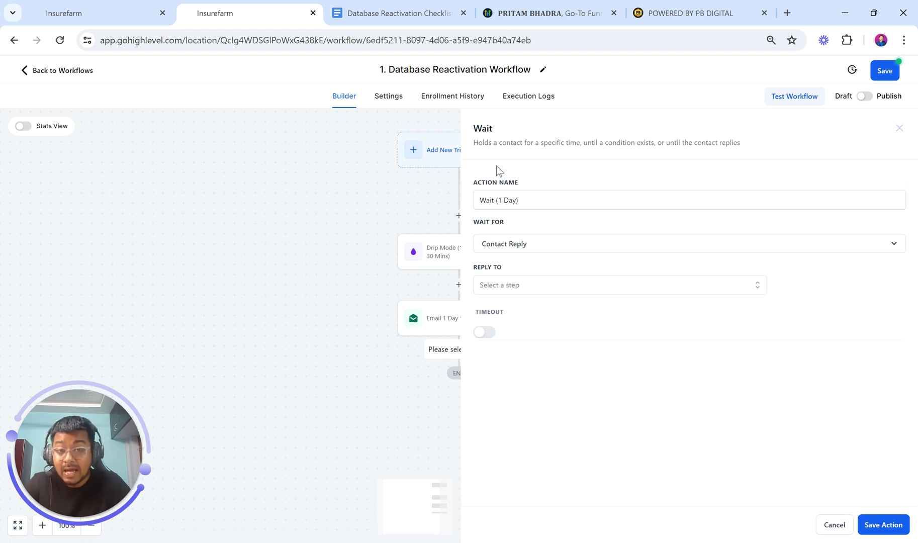
click(435, 11)
click(492, 332)
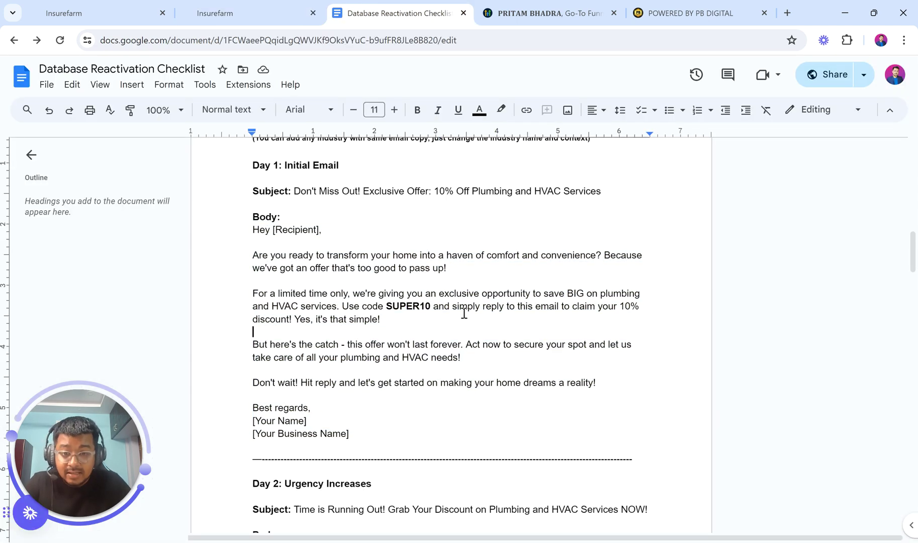
drag(452, 306, 562, 308)
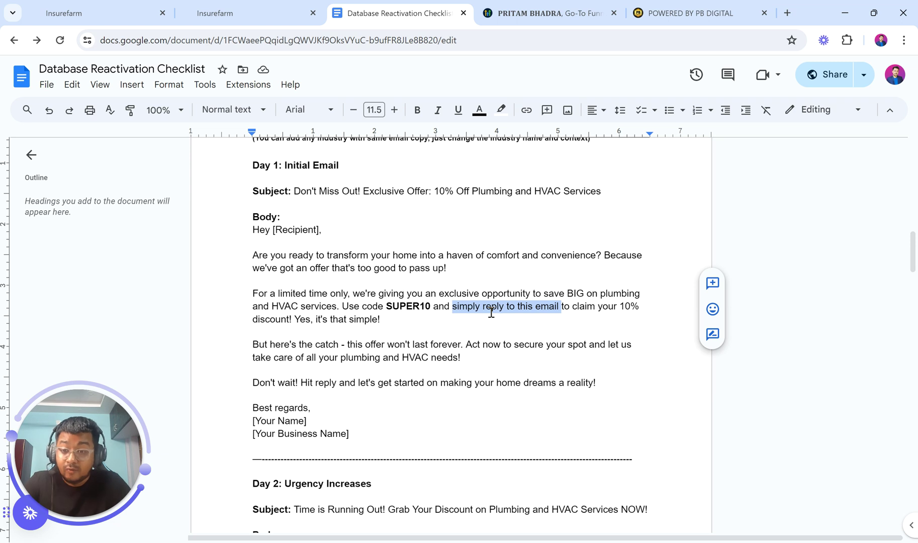
click(478, 310)
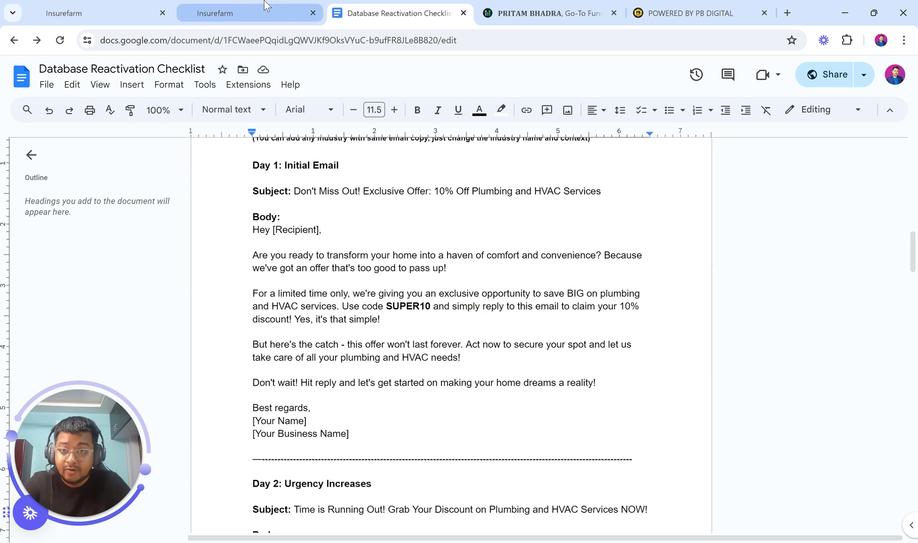
click(257, 7)
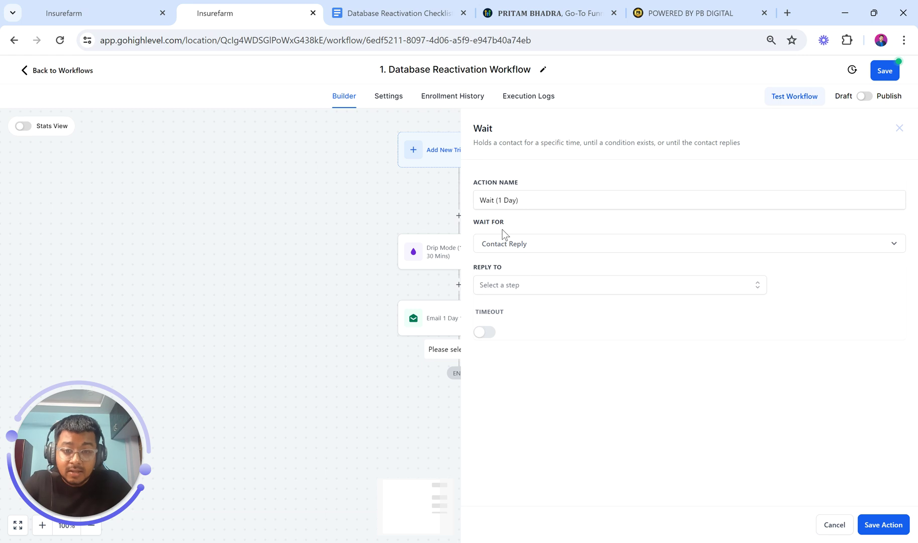
Make the wait step wait for a contact reply to Email 1 Day 1, with a timeout enabled
click(538, 246)
scroll(550, 356, down, 2)
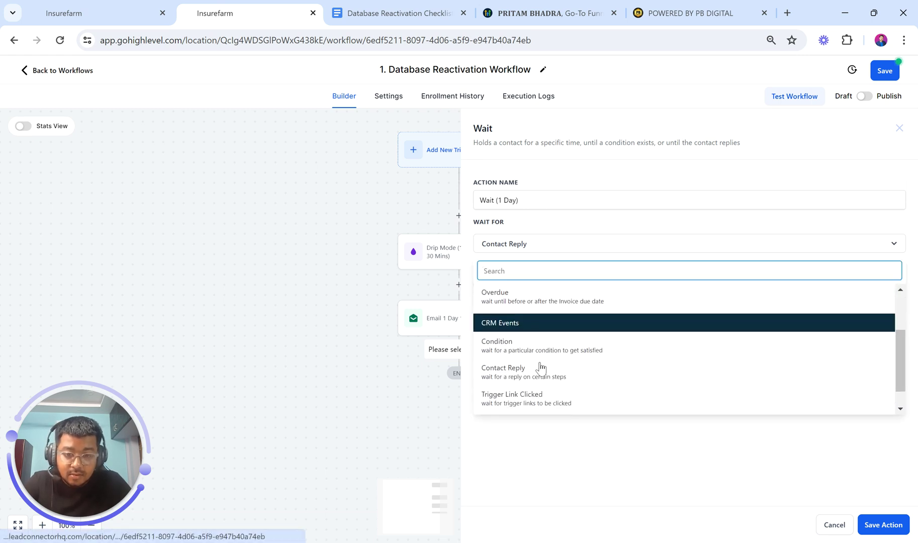
click(529, 377)
click(483, 334)
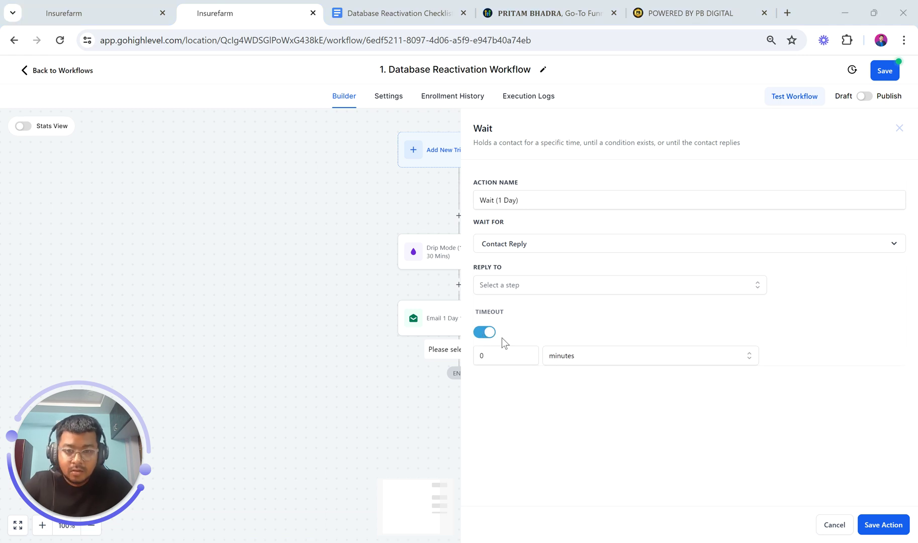
click(520, 285)
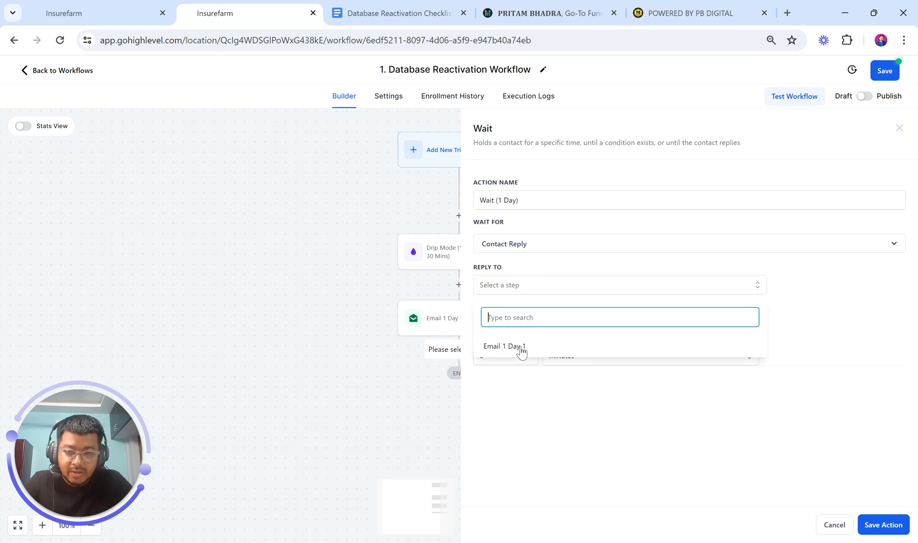
click(521, 347)
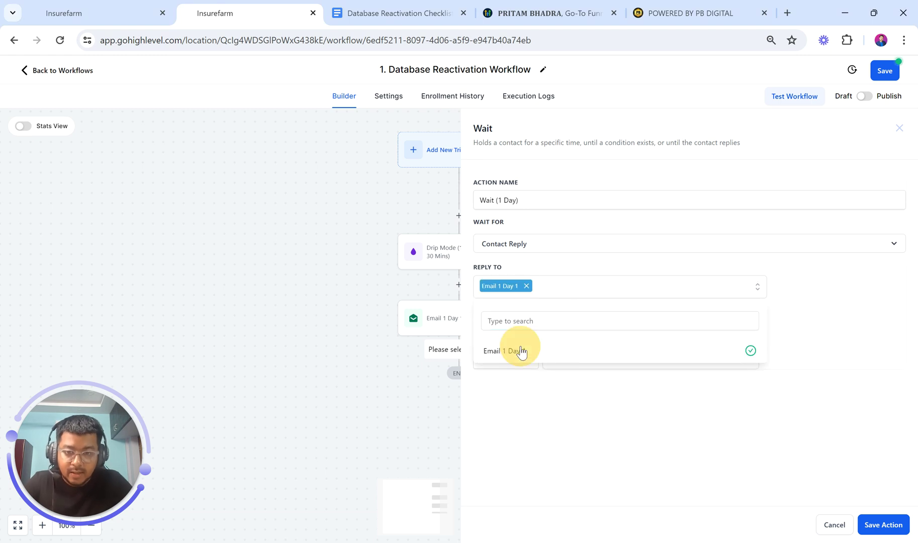
click(524, 387)
Set the timeout to 1 day and save the Wait (1 Day) step
click(586, 356)
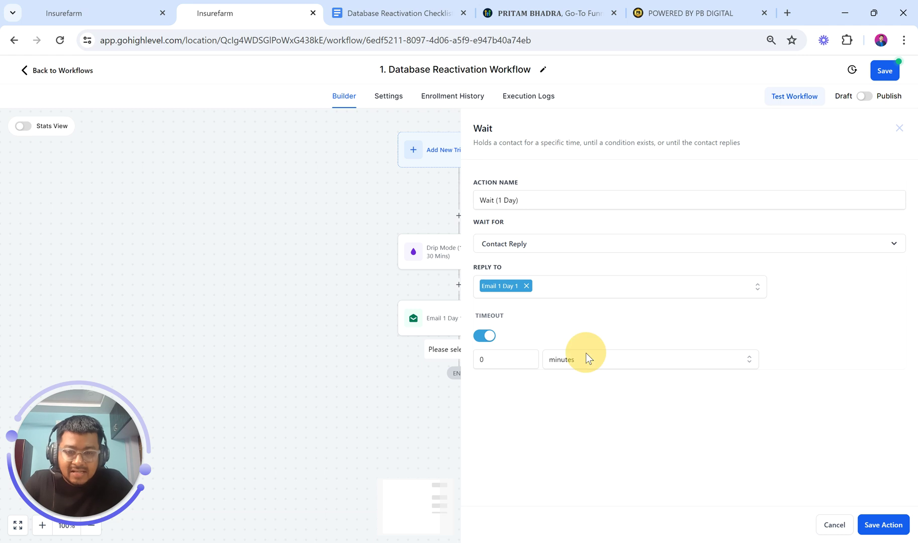
click(574, 382)
double_click(503, 360)
text(1)
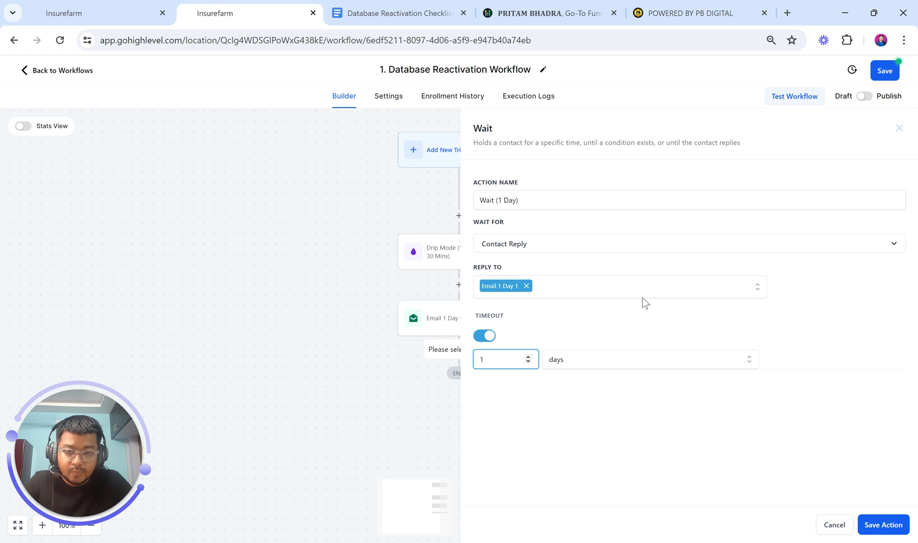
triple_click(530, 199)
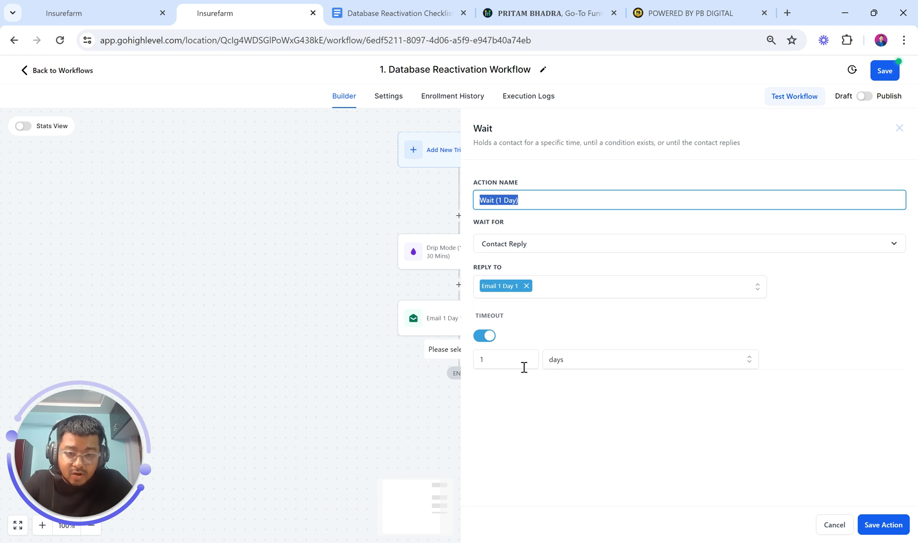
click(881, 523)
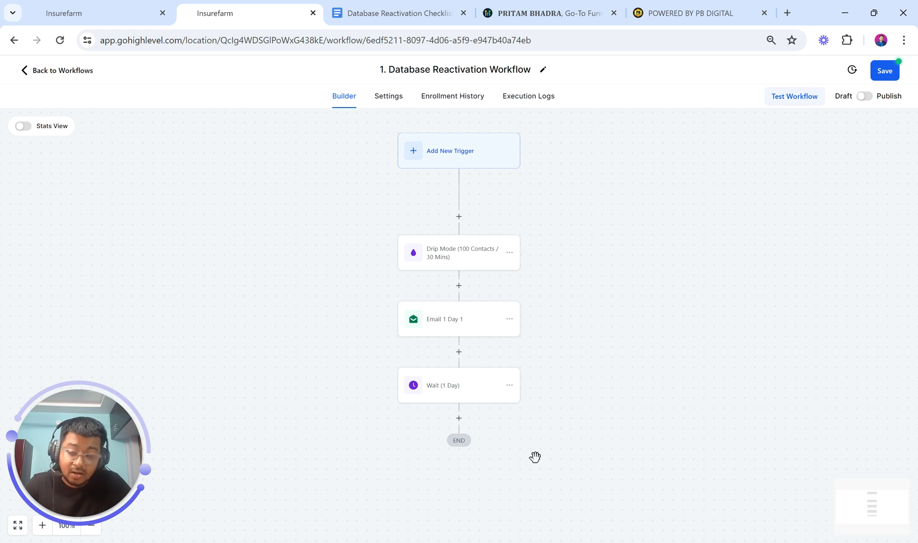
Add a new step below Wait (1 Day) and start searching the actions for a condition
click(458, 417)
text(condi)
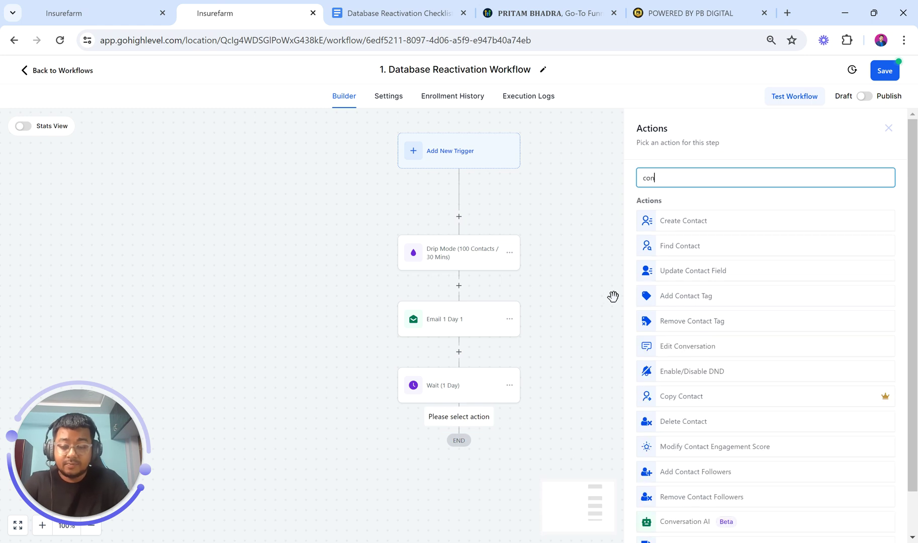
key(BackSpace)
key(BackSpace)
key(BackSpace)
key(BackSpace)
key(BackSpace)
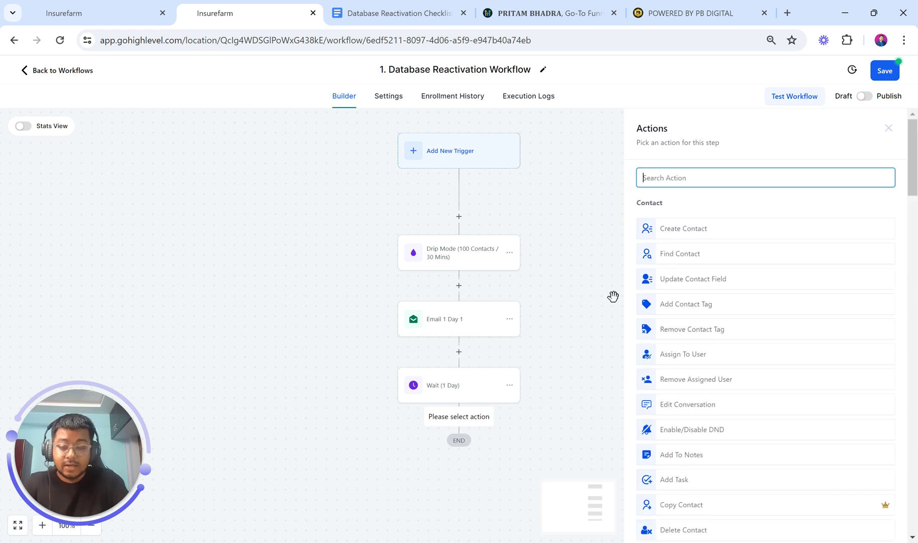
Add an If / Else condition step after Wait (1 Day), briefly checking the Insurefarm workflow
text(if)
click(687, 271)
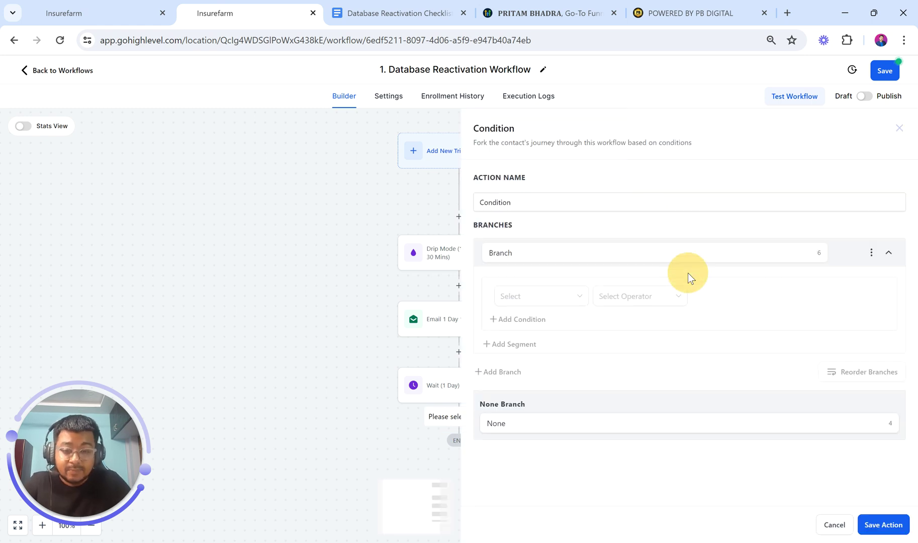
drag(529, 203, 469, 202)
text(Pos)
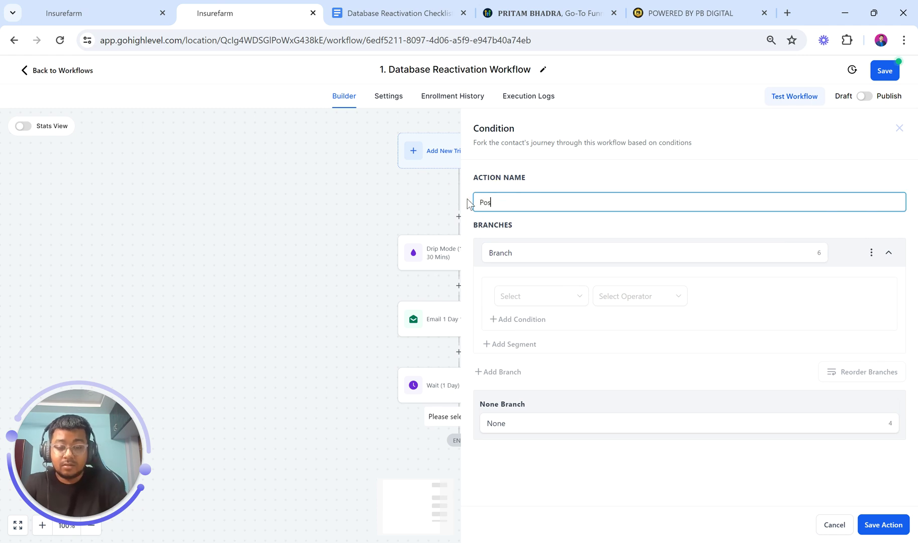
text(itive Response)
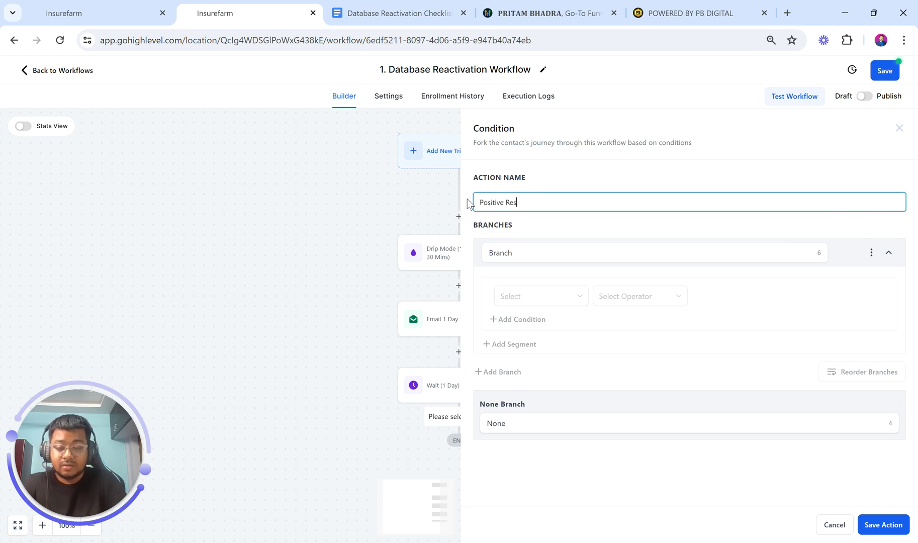
click(102, 5)
scroll(338, 350, down, 1)
click(185, 8)
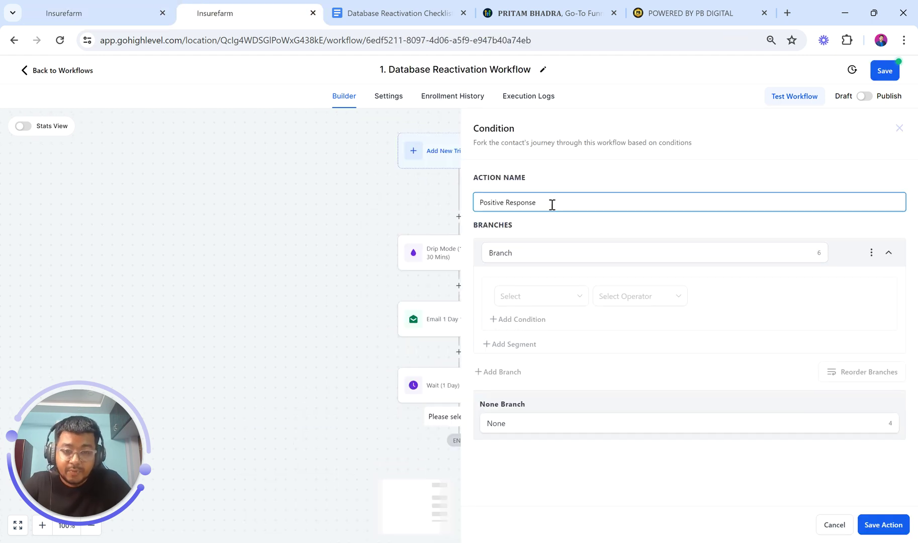
Name the step 'Contact Replied? (Condition)' and its first branch 'Positive Response?'
drag(551, 205, 436, 198)
text(Re)
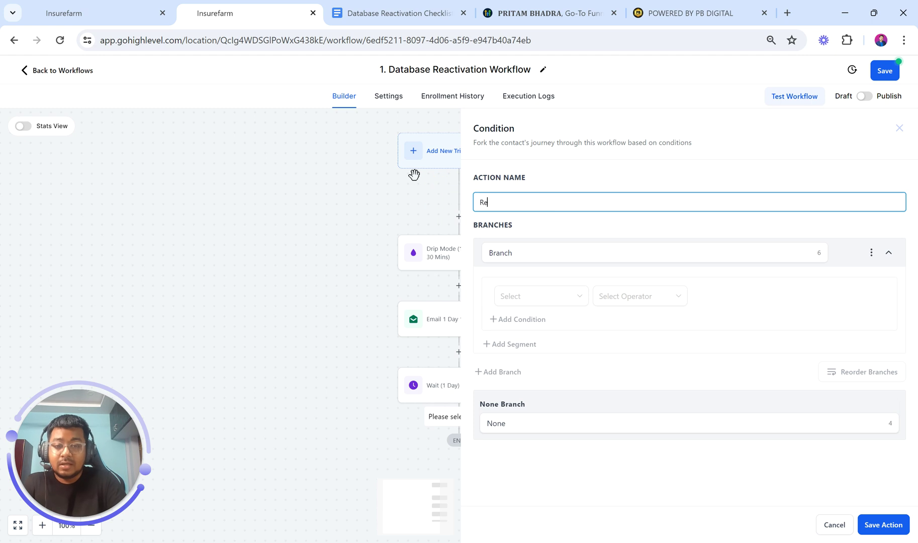
text(plied?)
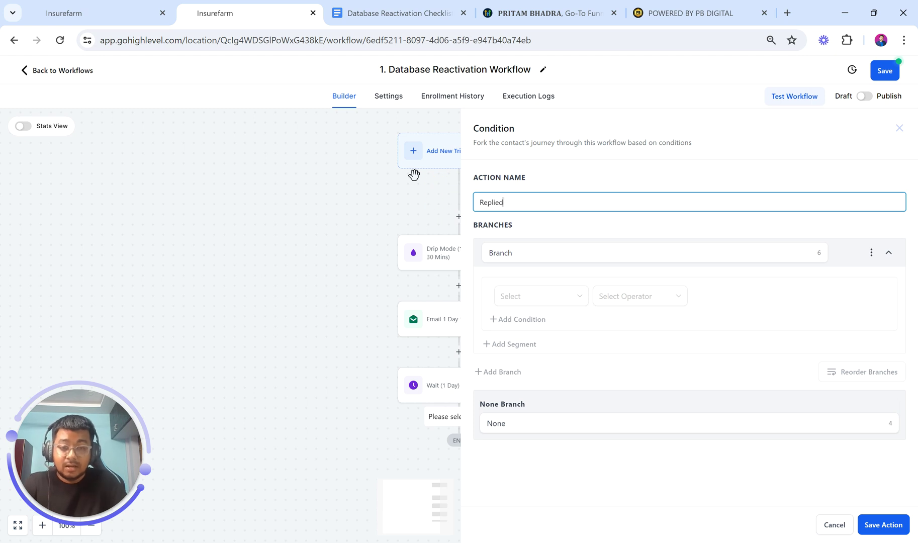
key(Left)
key(Left)
key(Left)
key(Left)
key(Left)
key(Left)
key(Left)
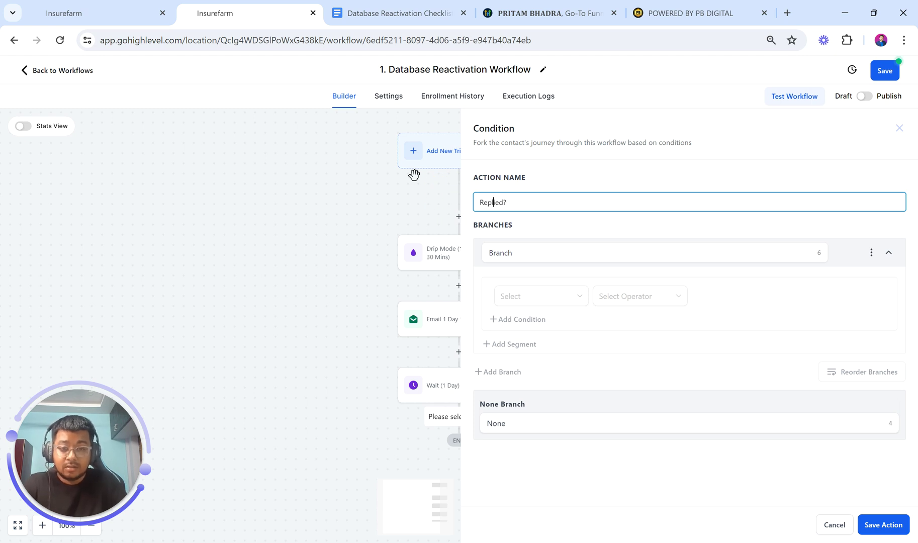
text(Contact)
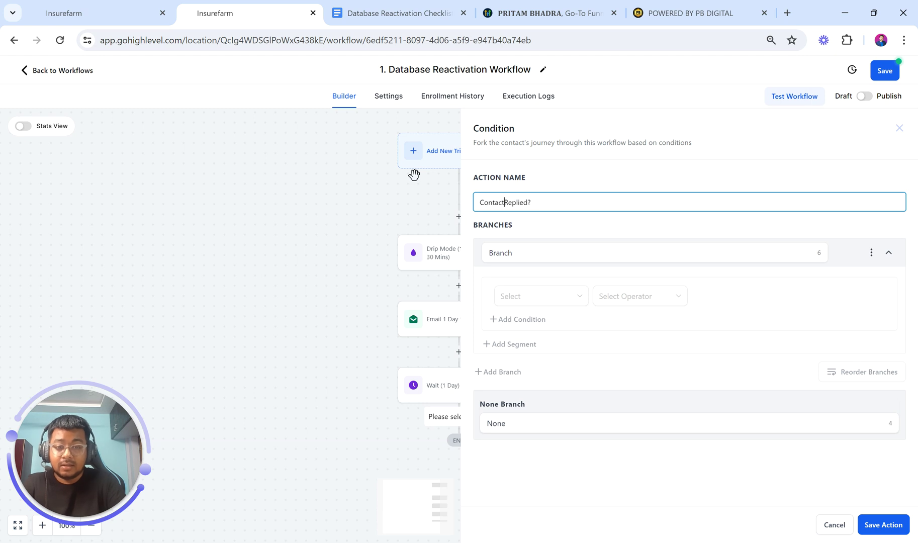
click(554, 203)
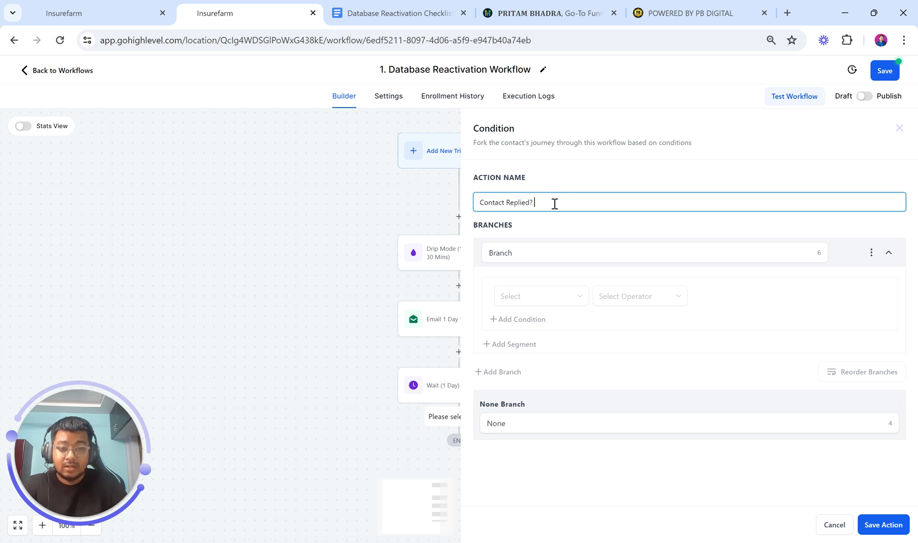
text((Conditio)
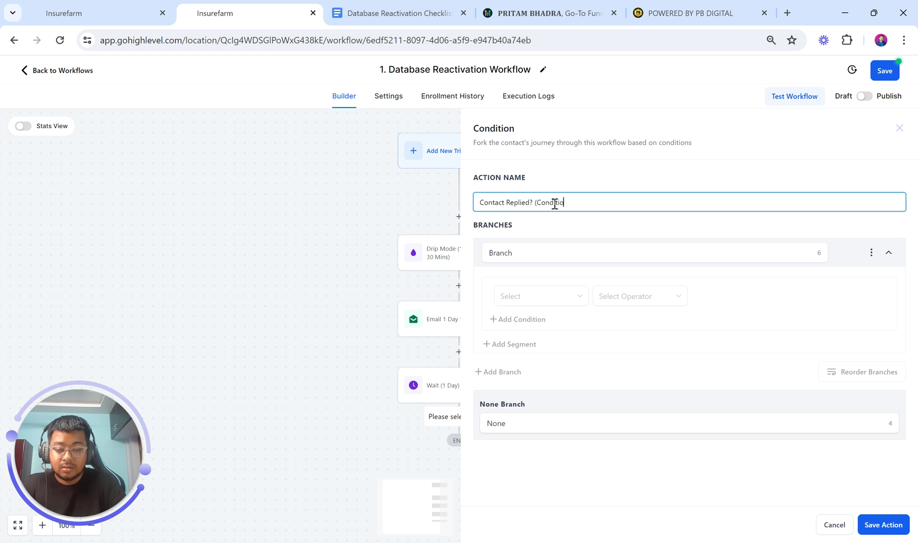
text(n))
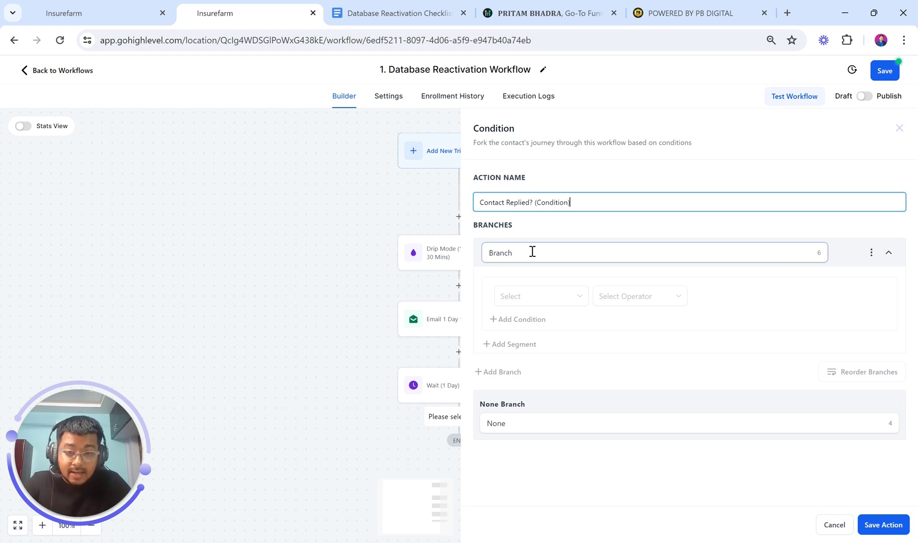
drag(531, 252, 458, 262)
text(Pos)
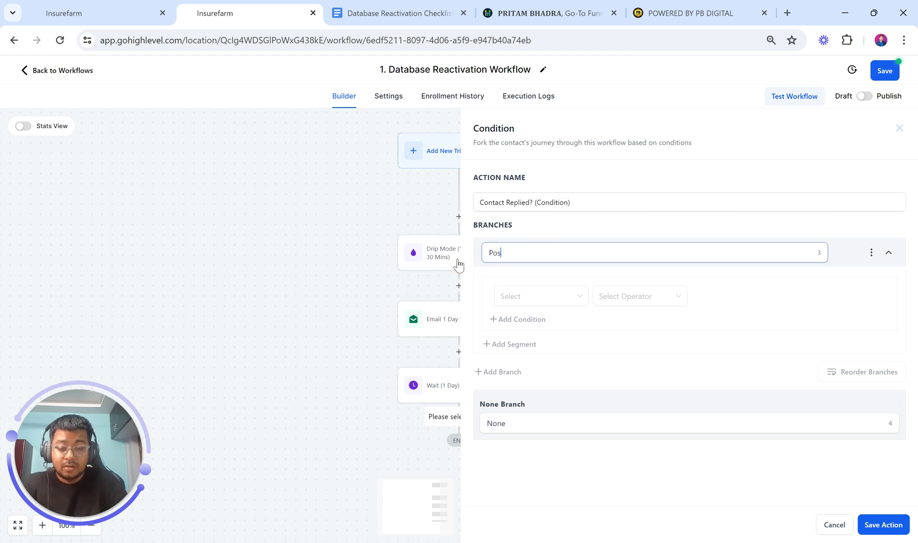
text(itive Re)
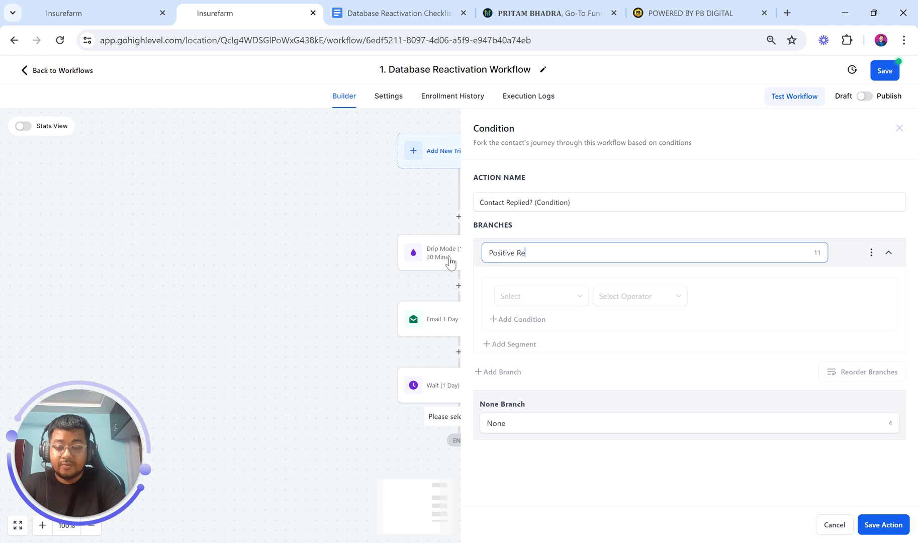
text(sponse?)
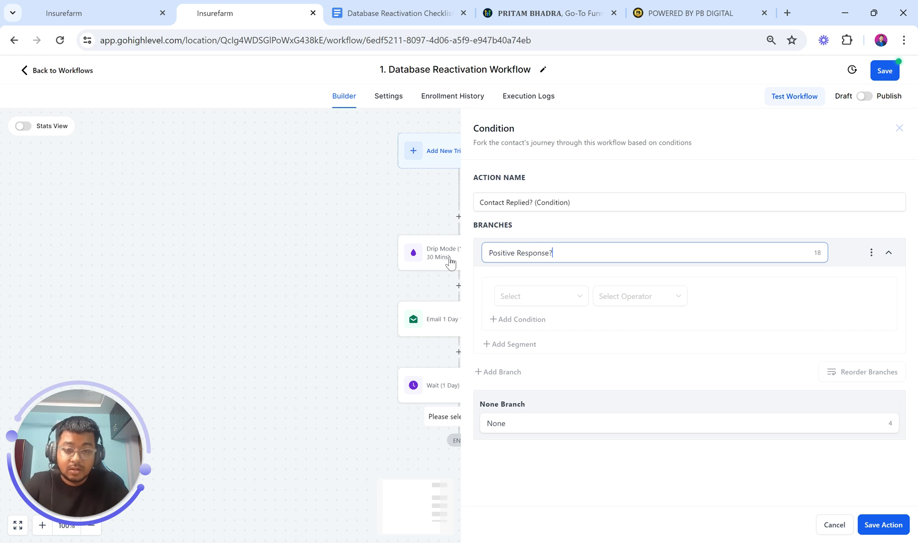
Try a Contact replied condition on the branch, then back out to all condition categories
click(550, 295)
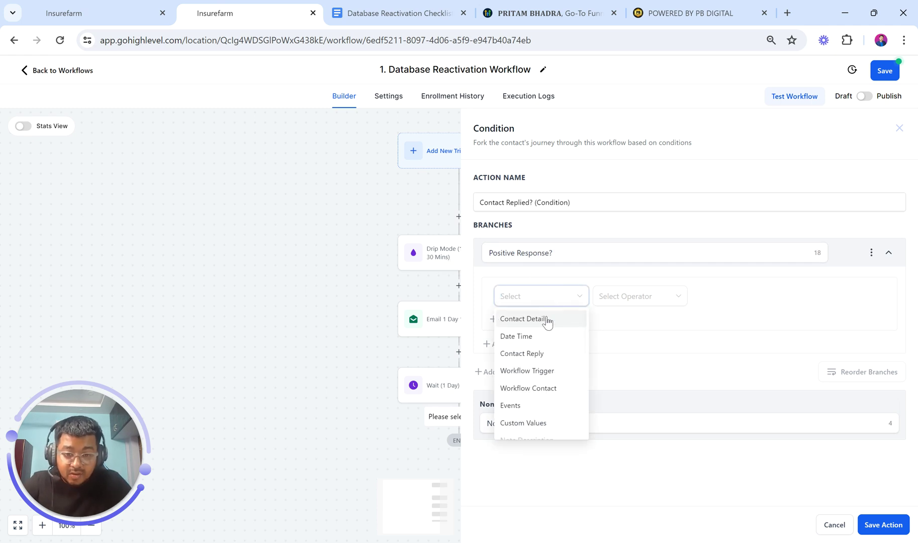
click(538, 354)
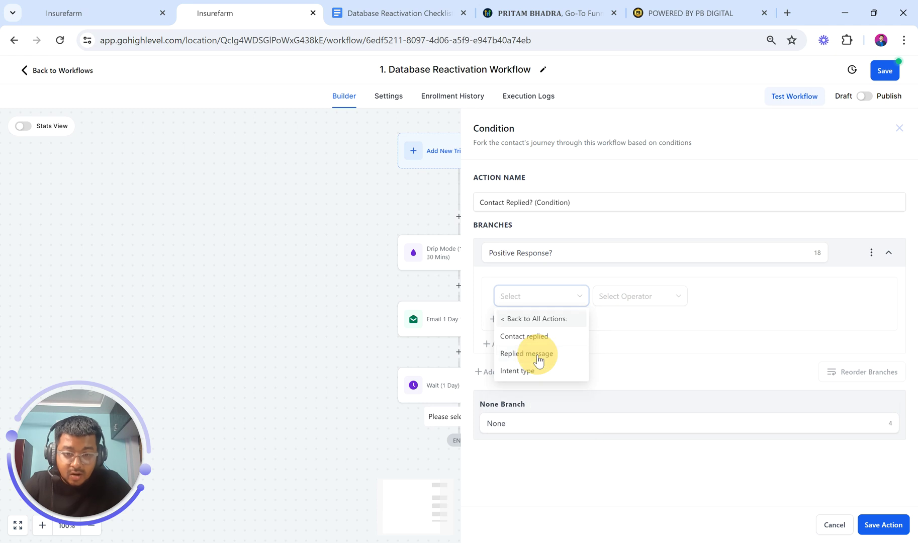
click(534, 338)
click(610, 302)
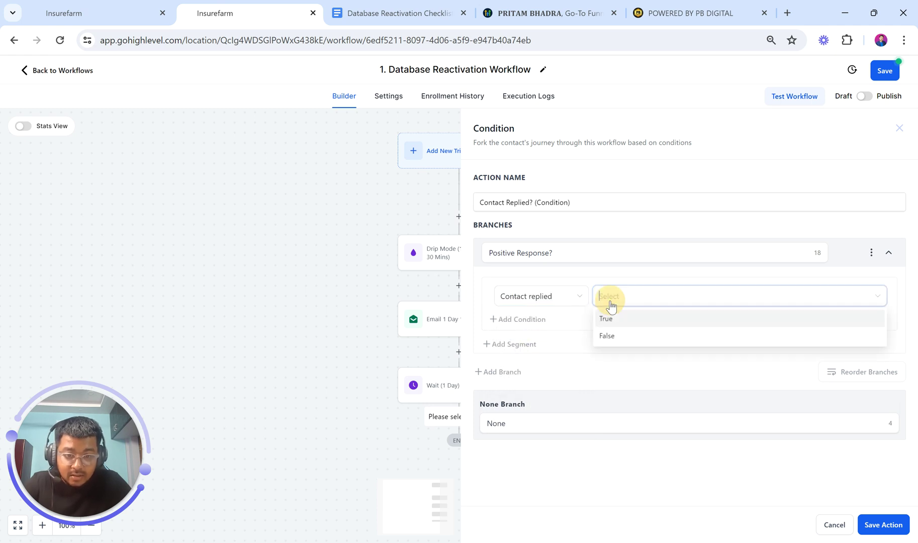
click(545, 296)
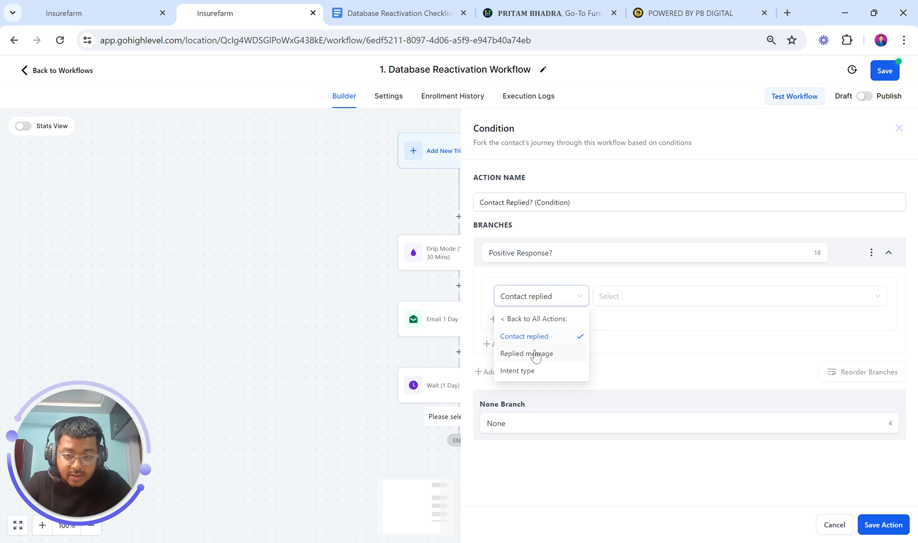
click(510, 317)
Set the branch condition to Contact Reply Intent type Is Positive/Yes
click(530, 301)
click(534, 354)
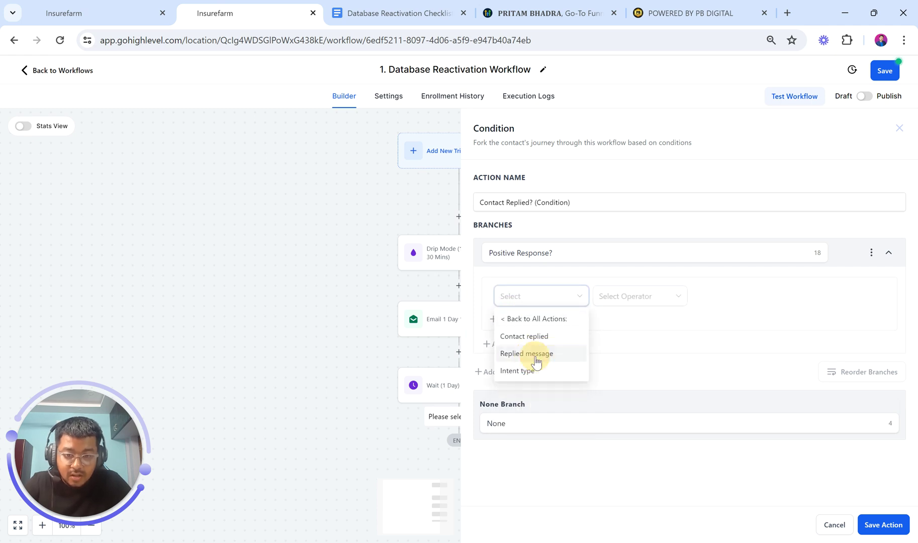
click(534, 372)
click(630, 300)
click(625, 321)
click(719, 296)
click(723, 317)
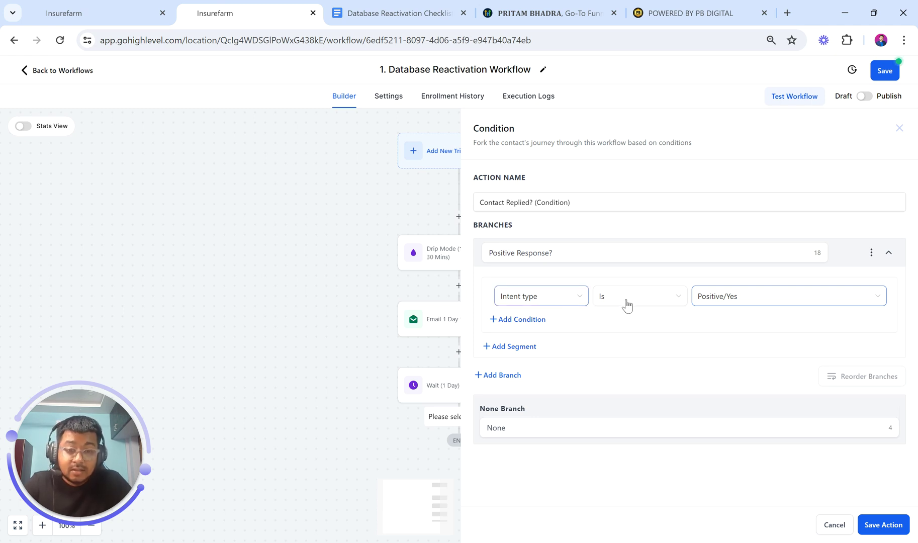
Add a second branch named 'Not A Positive Response?'
click(501, 375)
drag(559, 253, 439, 261)
key(ctrl+c)
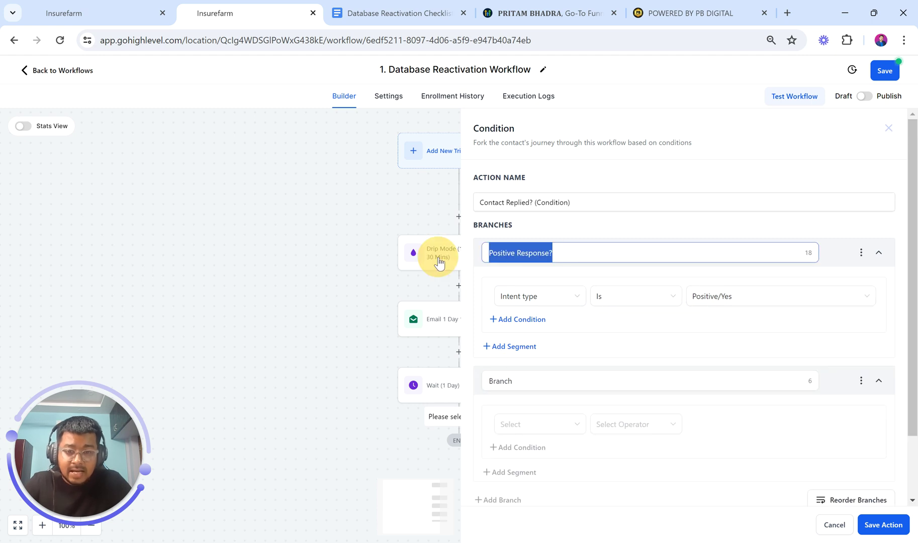
drag(516, 385, 466, 381)
key(ctrl+v)
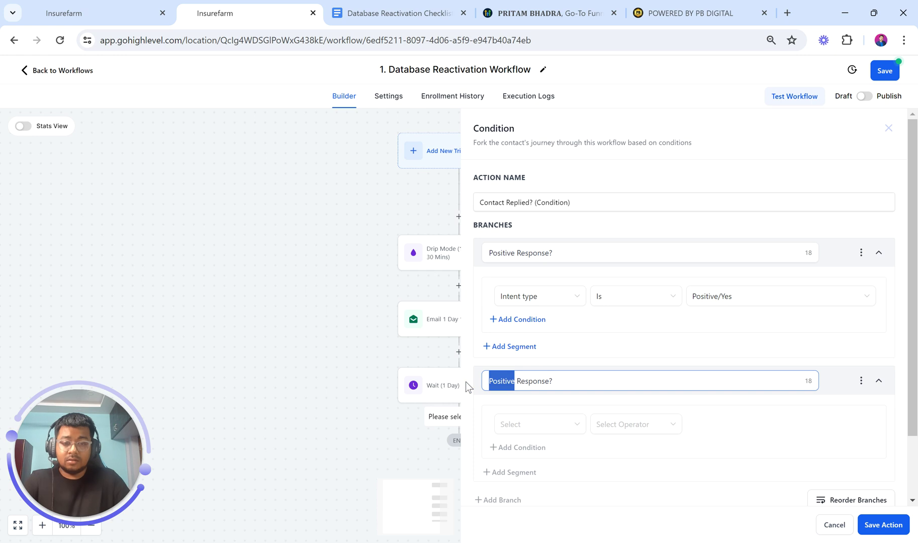
text(Not A P)
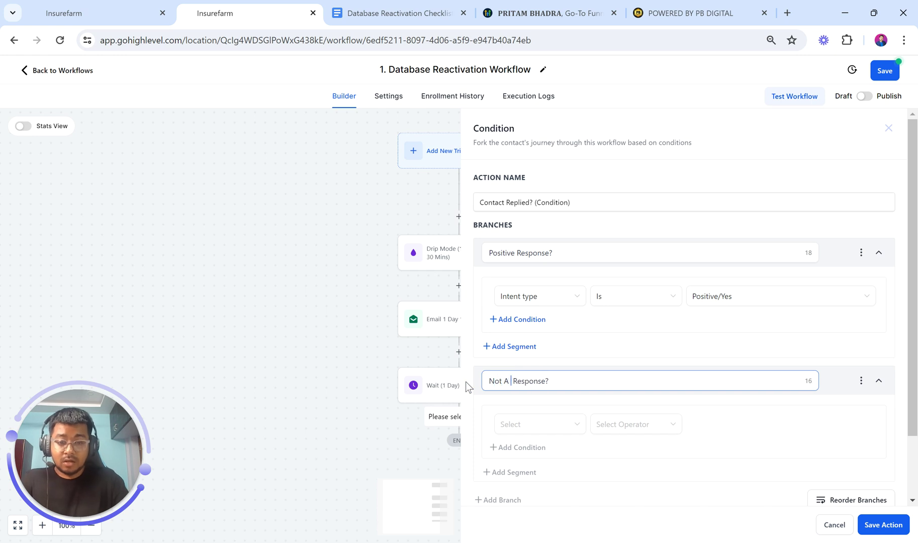
text(ositive)
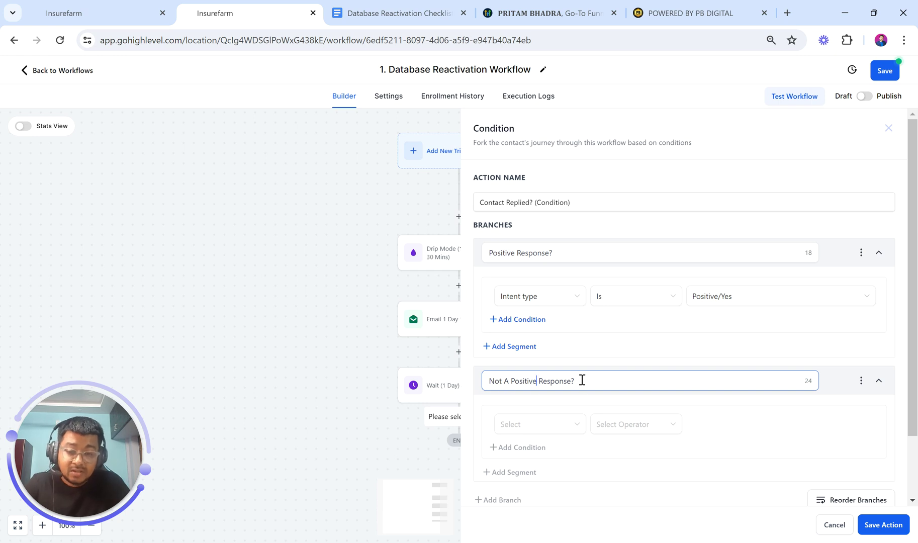
Set the second branch condition to Contact Reply Intent type Is not Positive/Yes
click(550, 427)
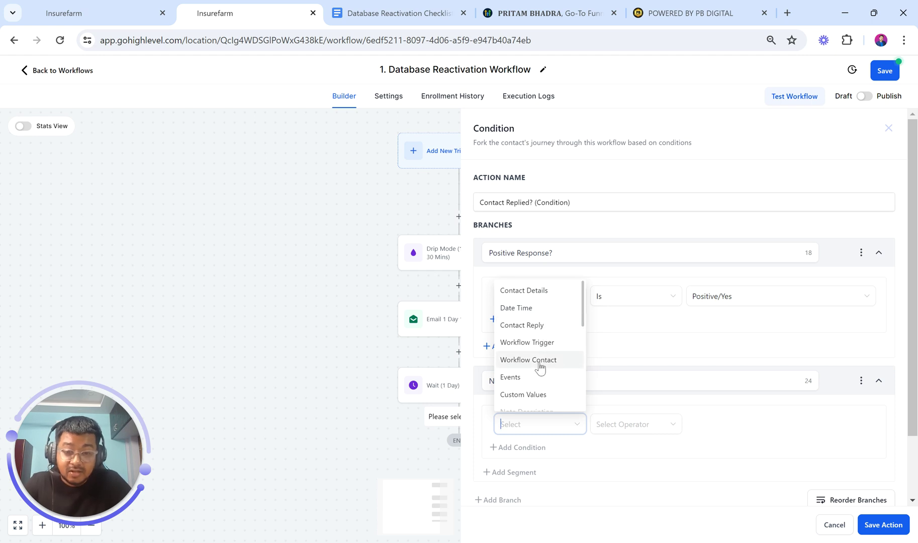
click(516, 326)
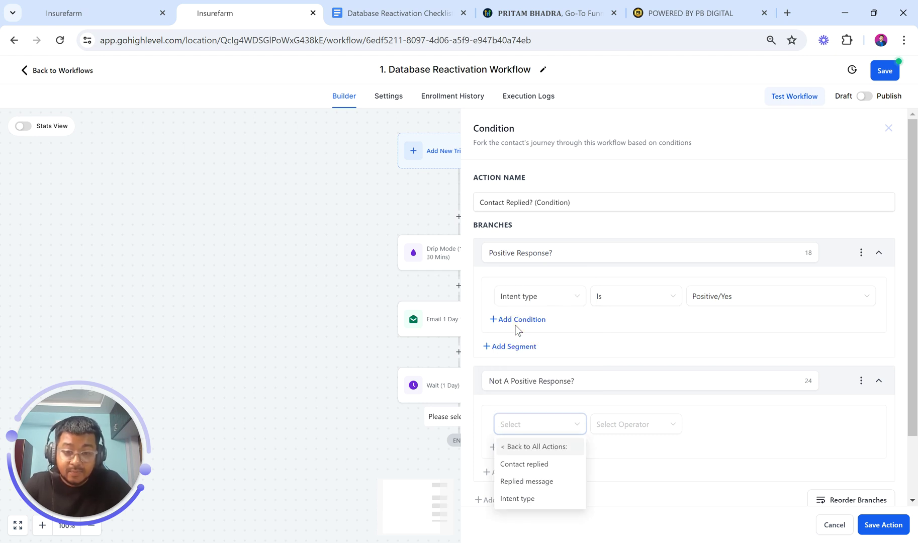
click(523, 499)
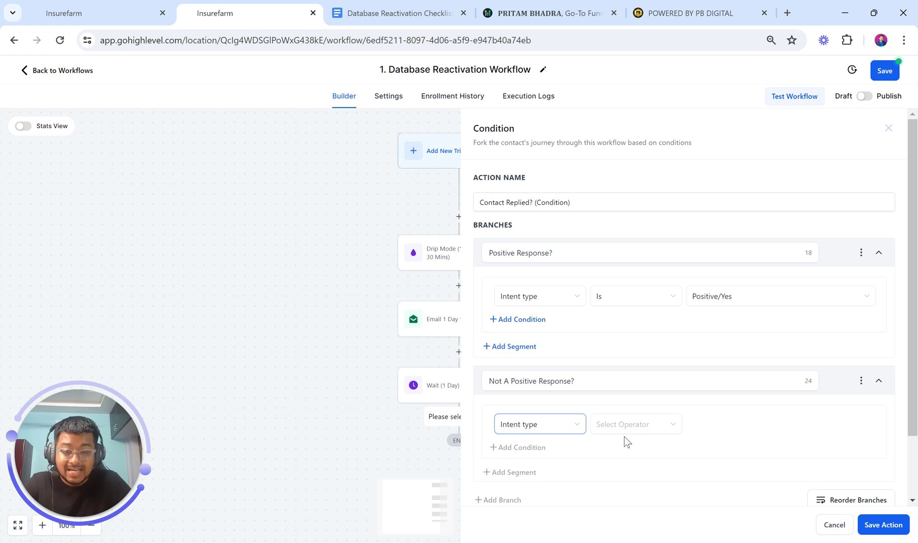
click(626, 434)
click(625, 462)
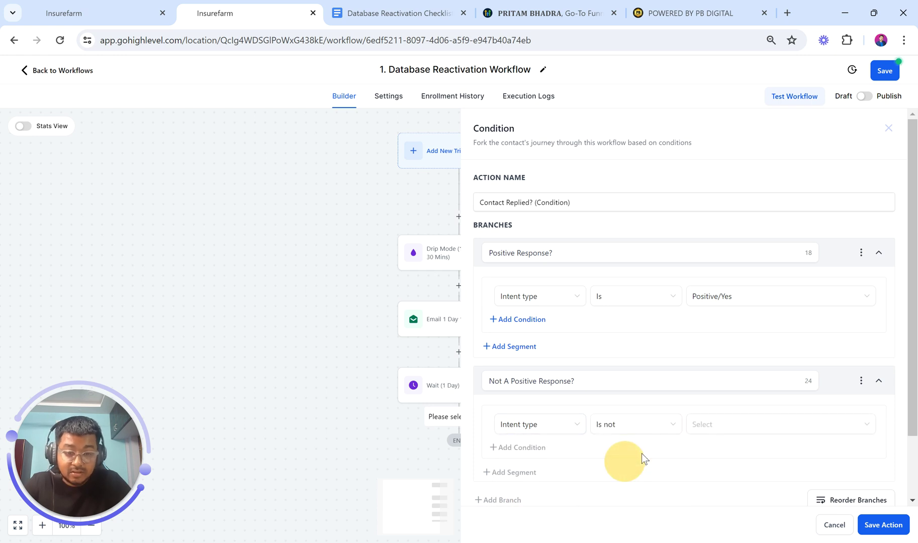
click(713, 424)
click(720, 447)
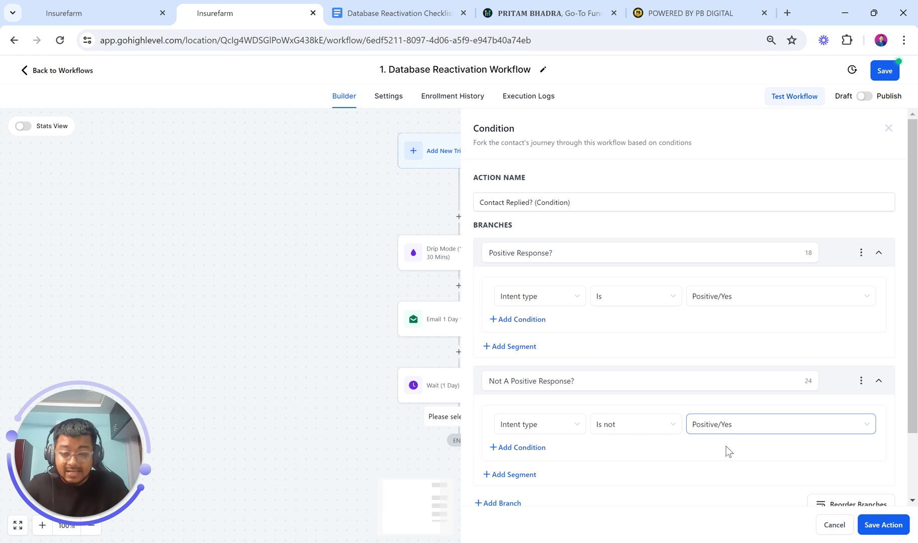
scroll(726, 446, down, 3)
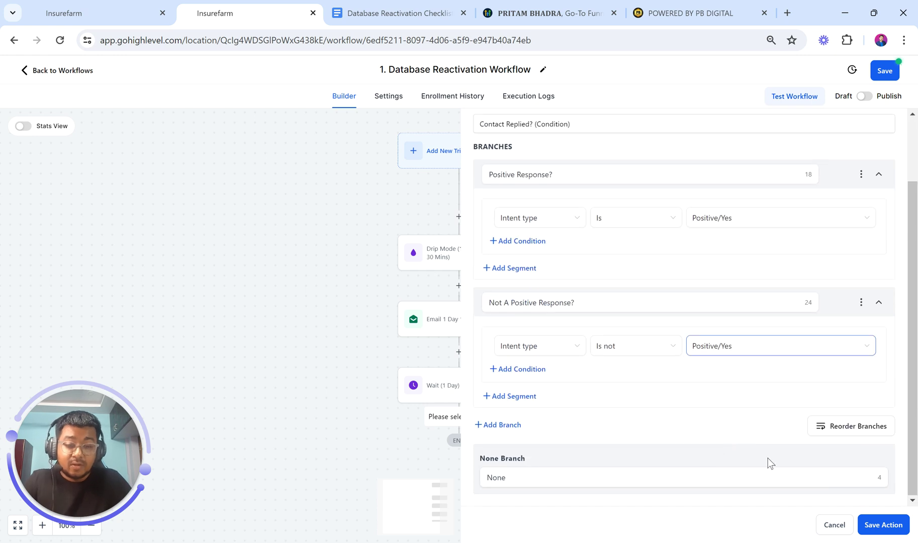
Save the Contact Replied? condition step to the workflow
click(881, 526)
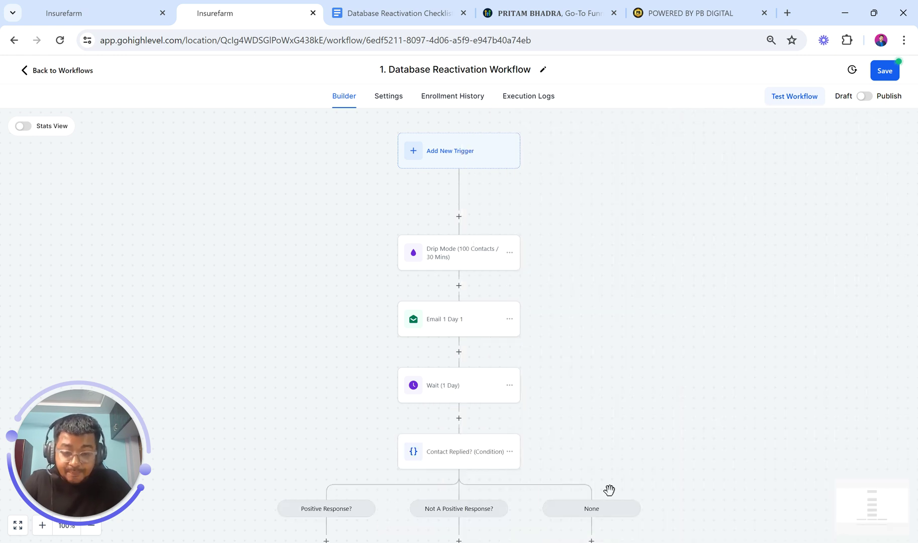
scroll(608, 490, down, 2)
scroll(608, 490, down, 1)
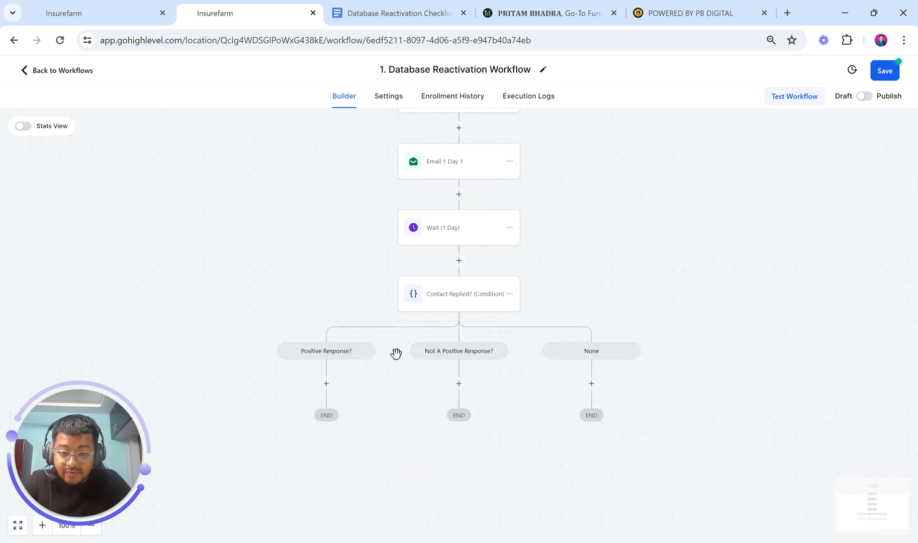
Add a Wait step under the Positive Response? branch
click(327, 384)
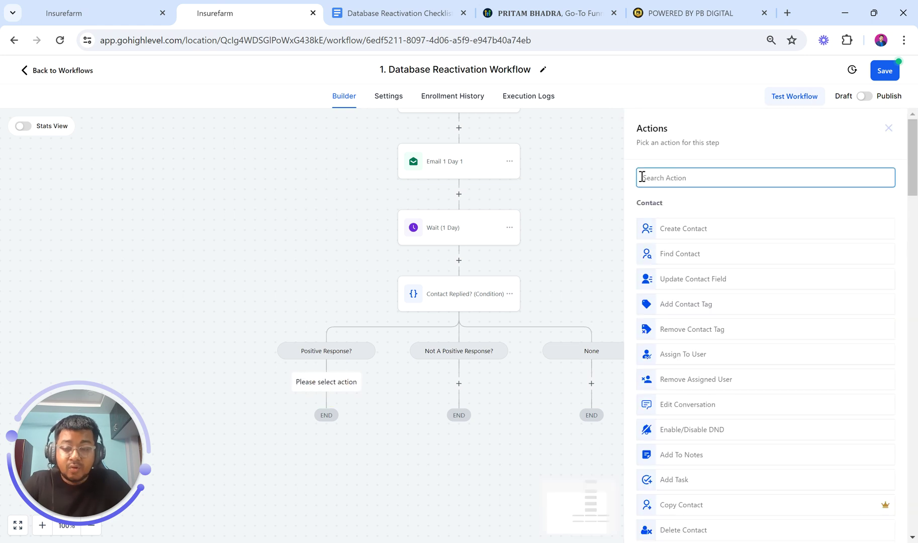
text(wait)
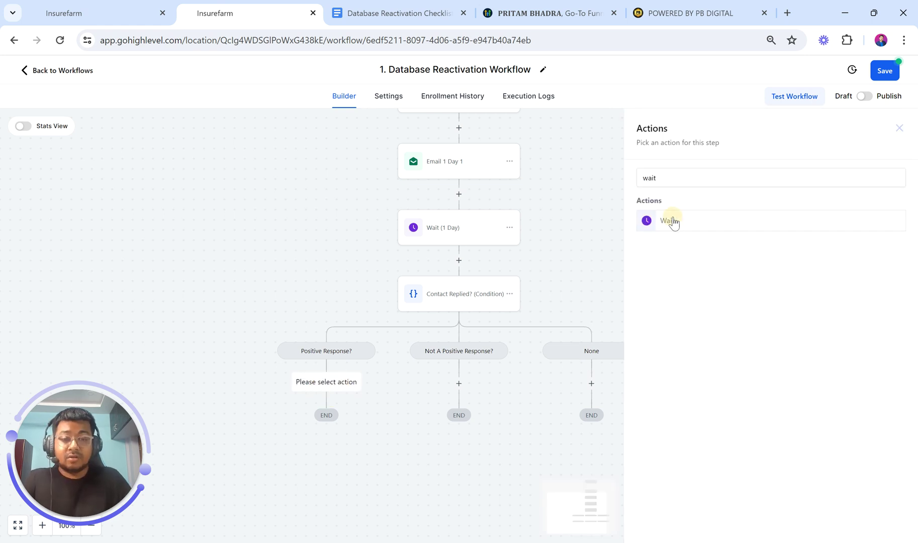
click(672, 219)
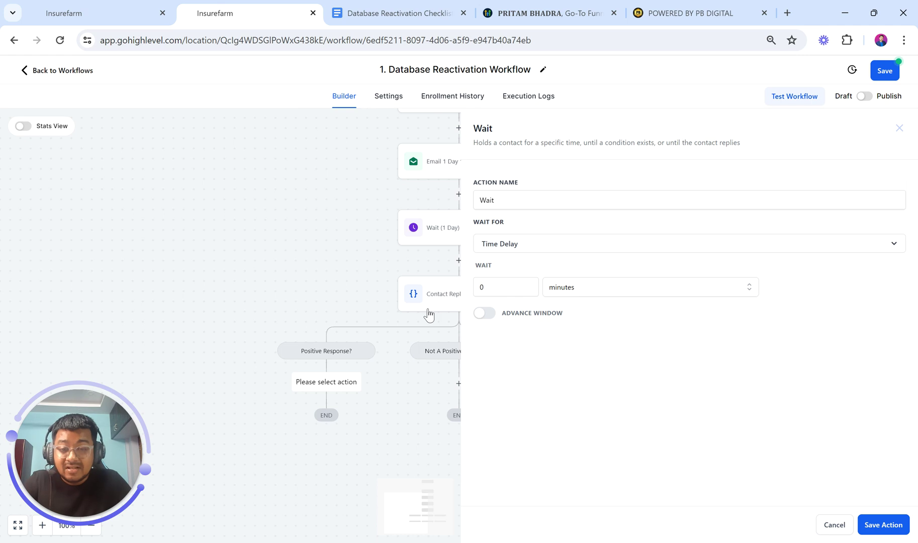
scroll(427, 312, right, 1)
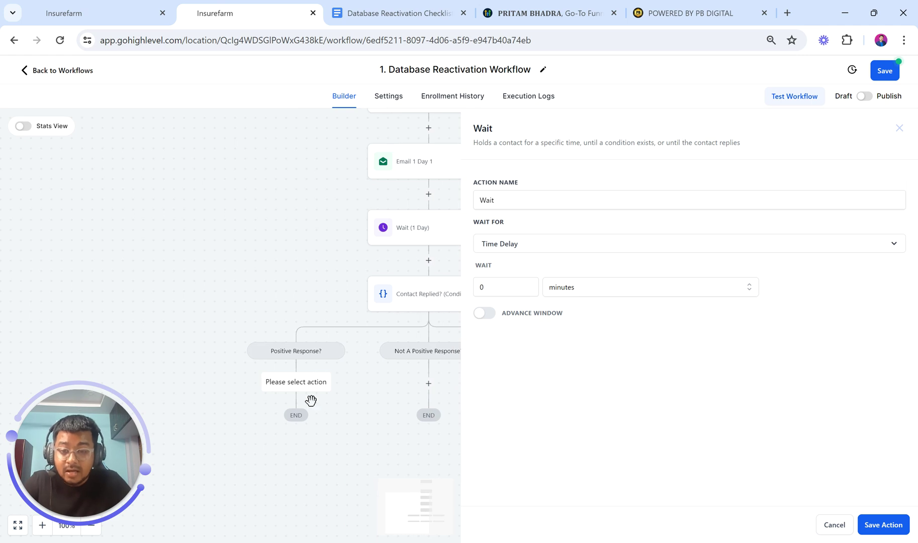
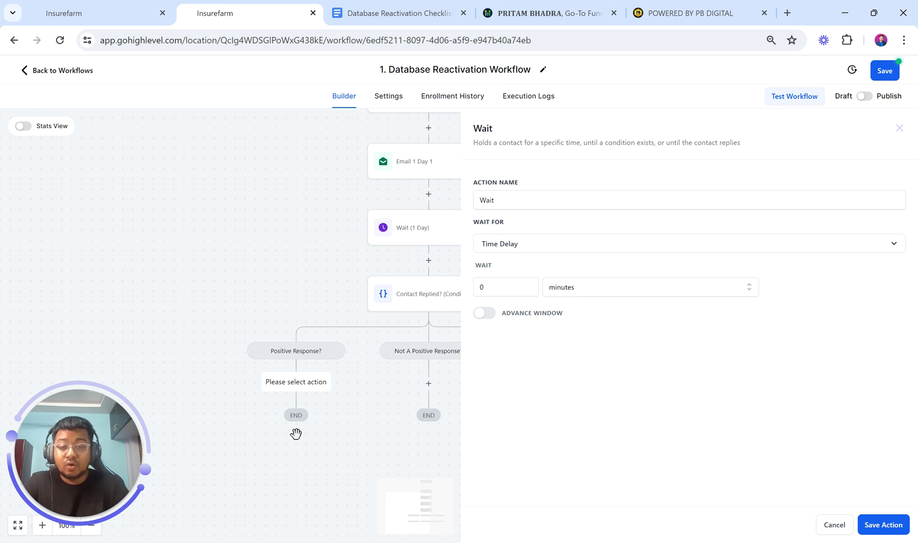
Set the wait duration to 5 minutes and save the step
click(495, 289)
key(BackSpace)
text(5)
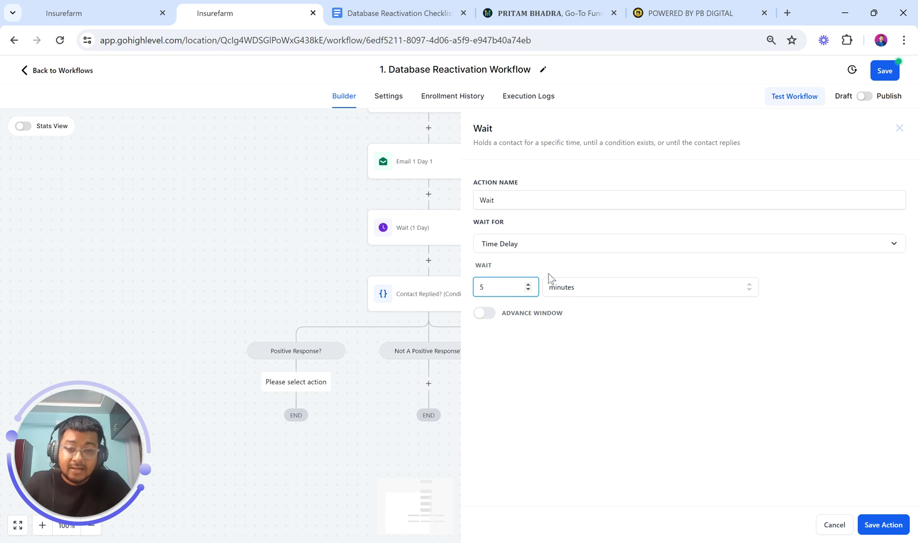
click(484, 313)
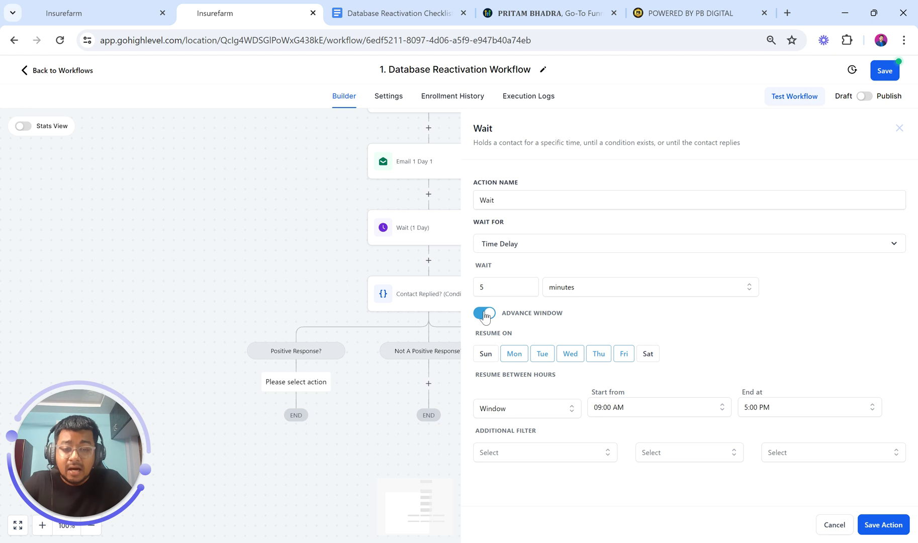
click(484, 314)
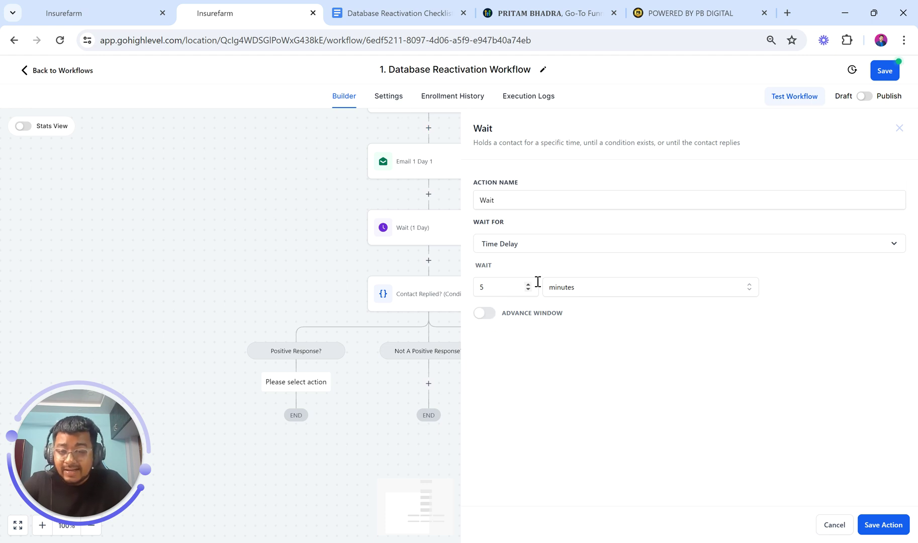
click(881, 525)
Rename the wait step to 'Wait (5 Mins)' and save it
scroll(638, 493, down, 2)
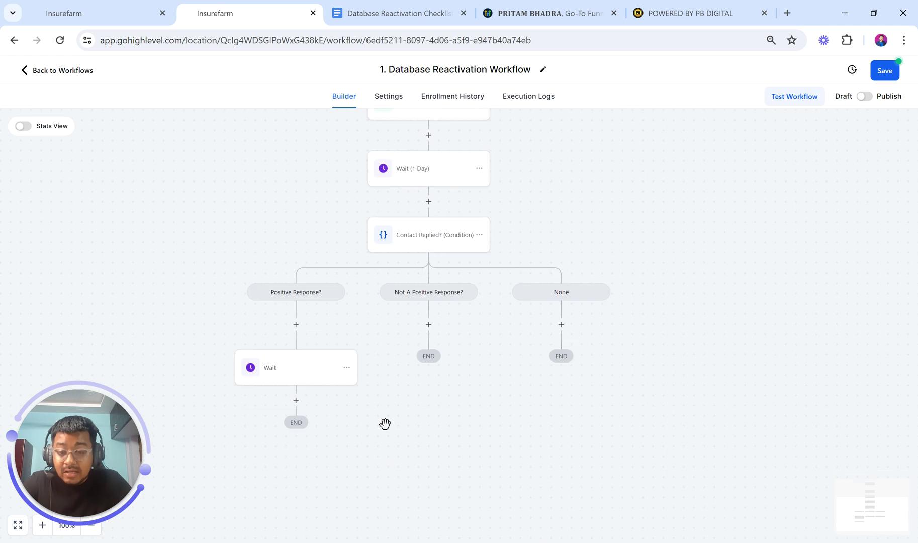
click(292, 375)
click(537, 204)
text((5 Mins)
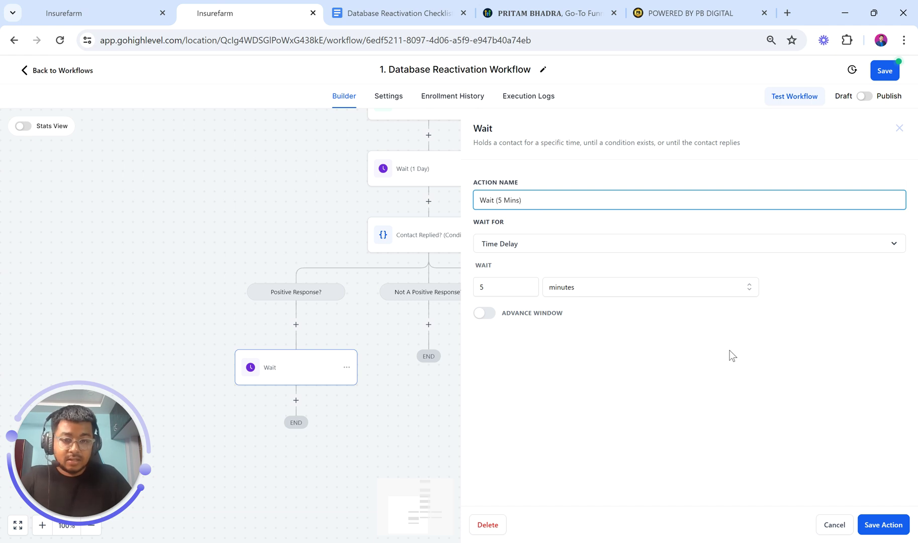
click(885, 525)
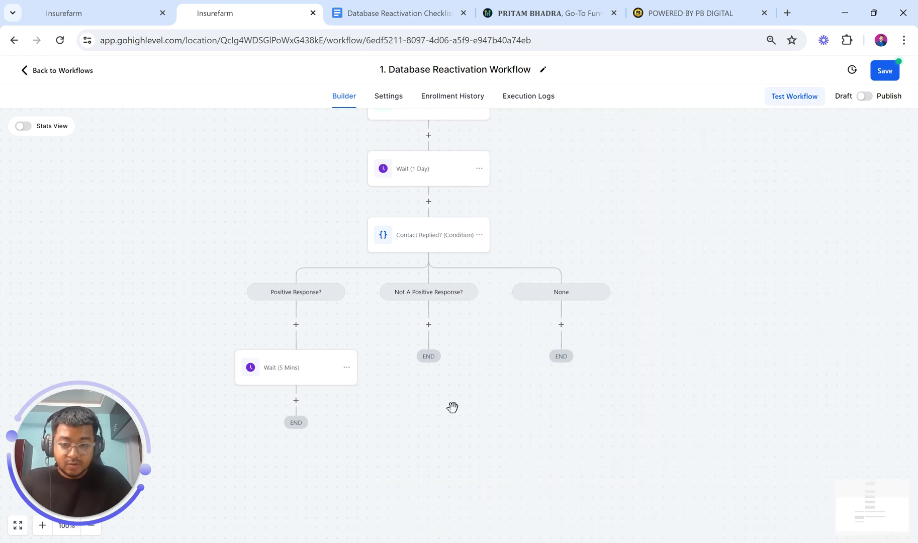
Add a Send Email step below the wait, named 'Email Positive Contact'
click(296, 400)
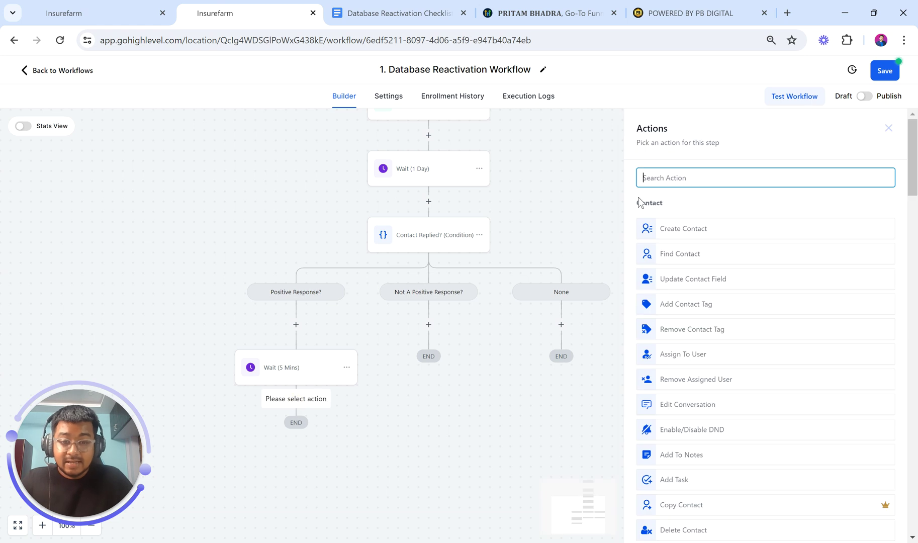
text(email)
click(670, 224)
click(674, 217)
text(to )
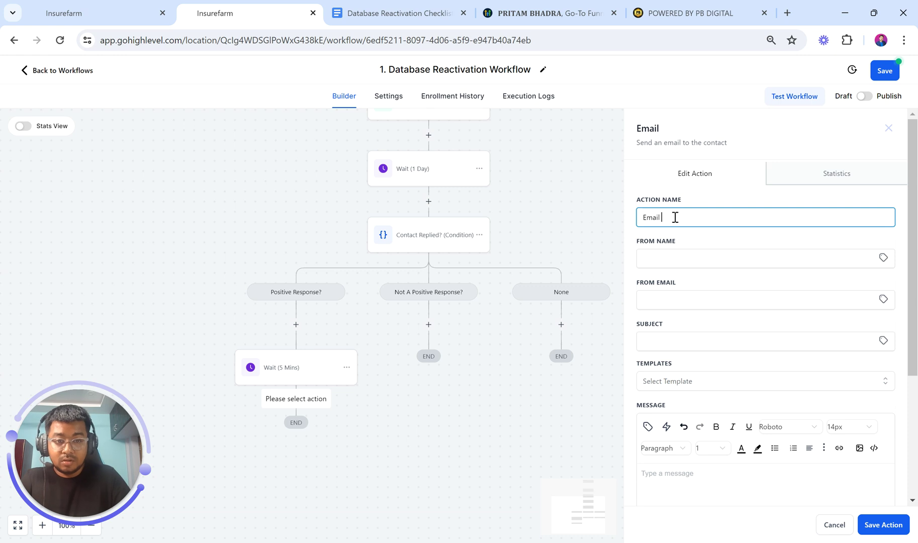
text(Positive )
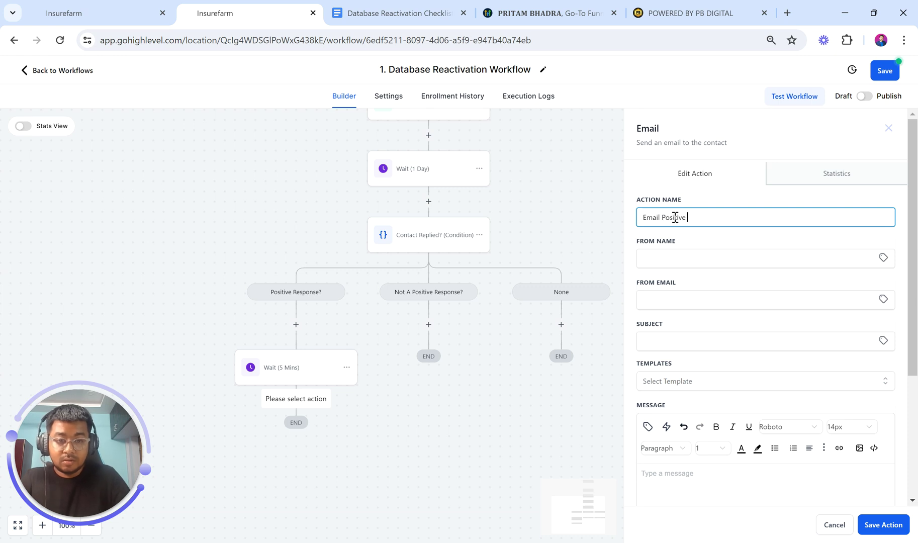
text(Contact)
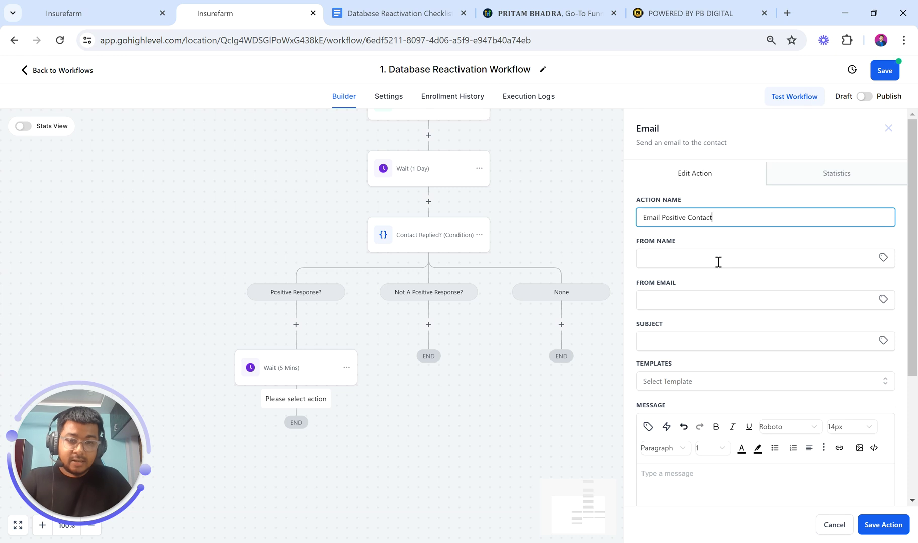
click(714, 259)
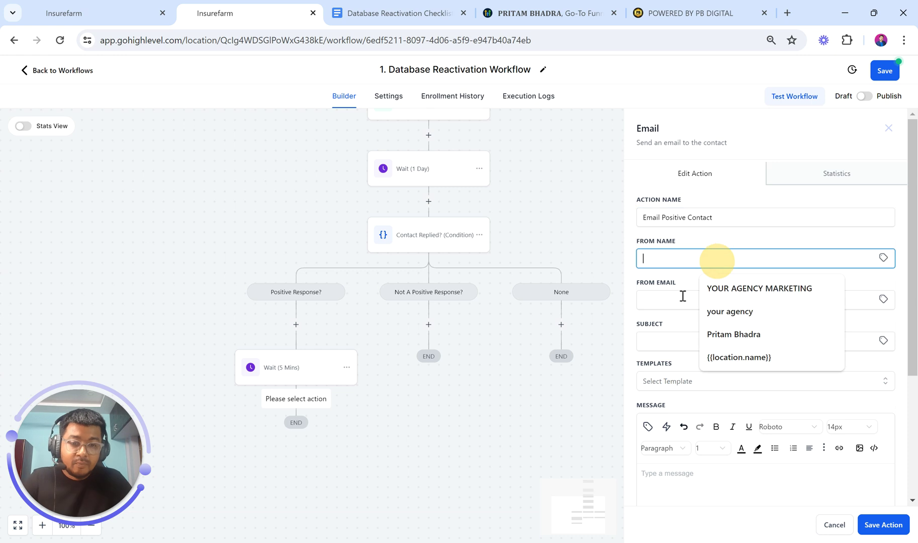
click(660, 299)
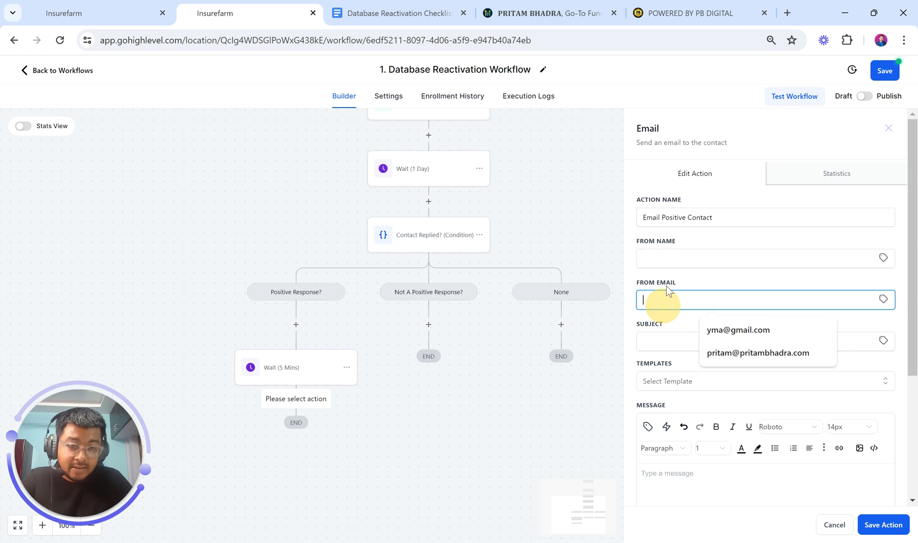
click(672, 366)
Enter the email subject 'Hey, Grab your 10% Offer!'
scroll(674, 367, down, 2)
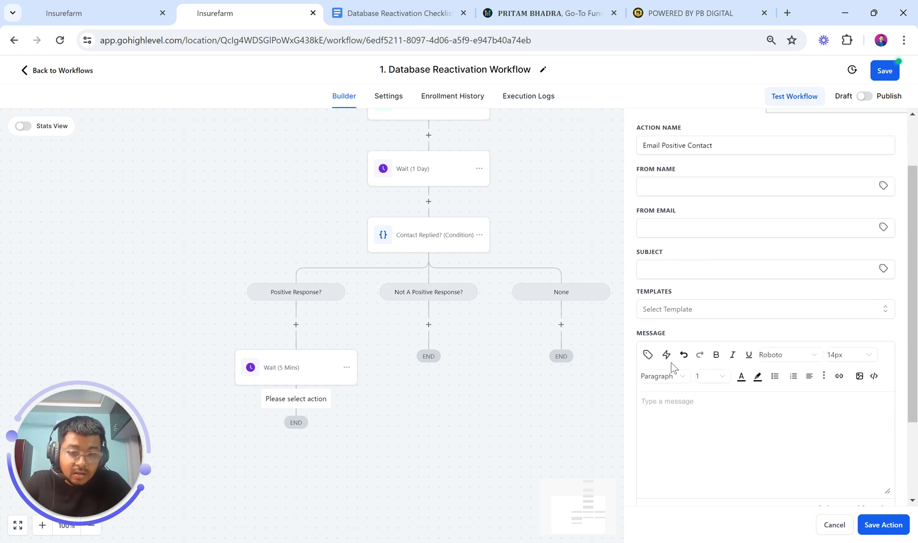
click(670, 238)
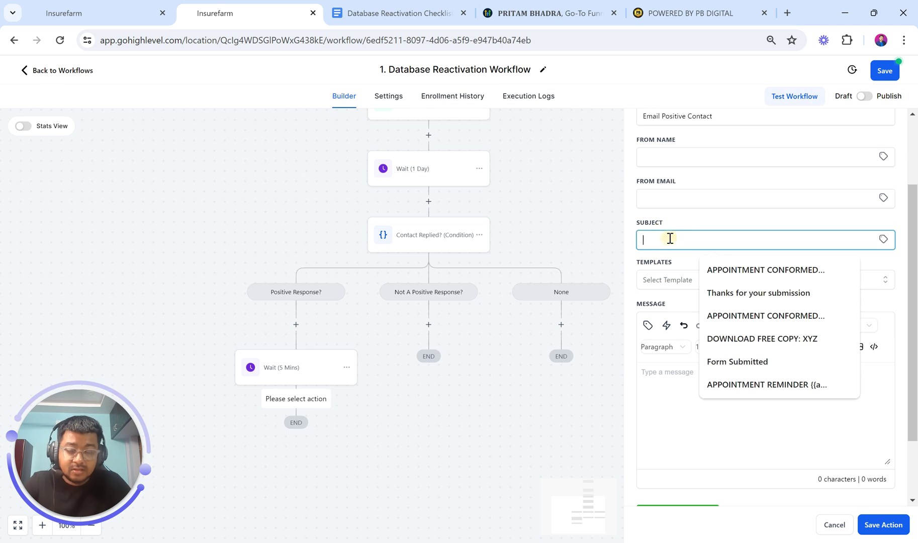
text(Hey, Thanki yo)
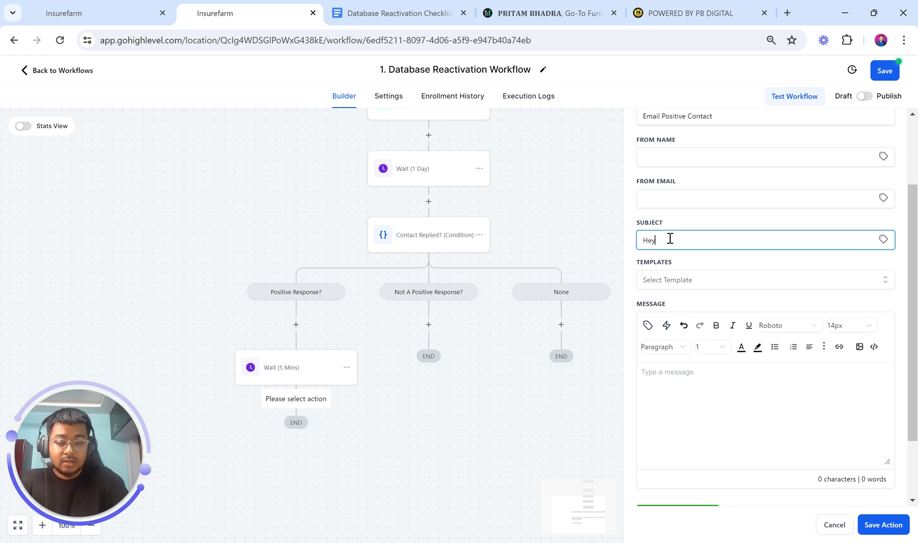
key(BackSpace)
key(BackSpace)
key(BackSpace)
key(BackSpace)
key(BackSpace)
key(BackSpace)
key(BackSpace)
key(BackSpace)
key(BackSpace)
text(We)
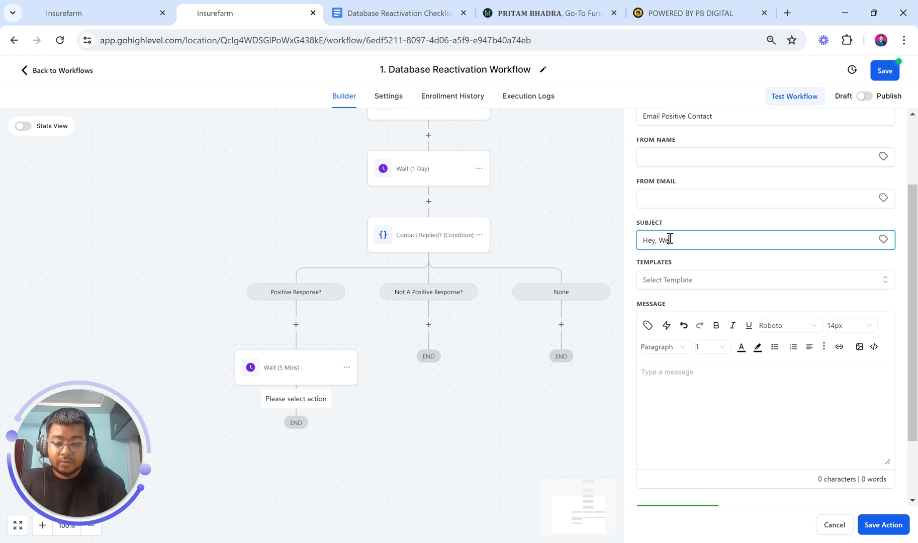
text( Are Here To Help you!)
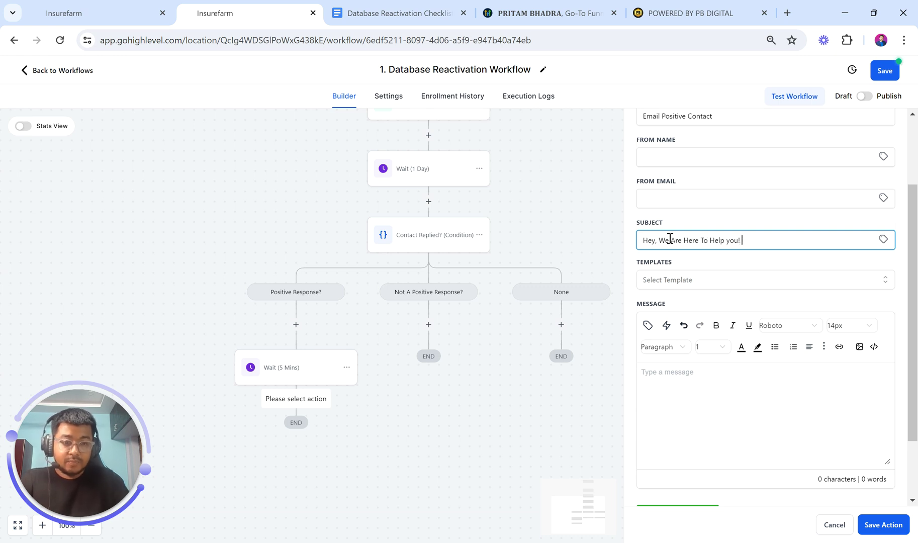
key(BackSpace)
key(BackSpace)
key(BackSpace)
key(BackSpace)
text(you)
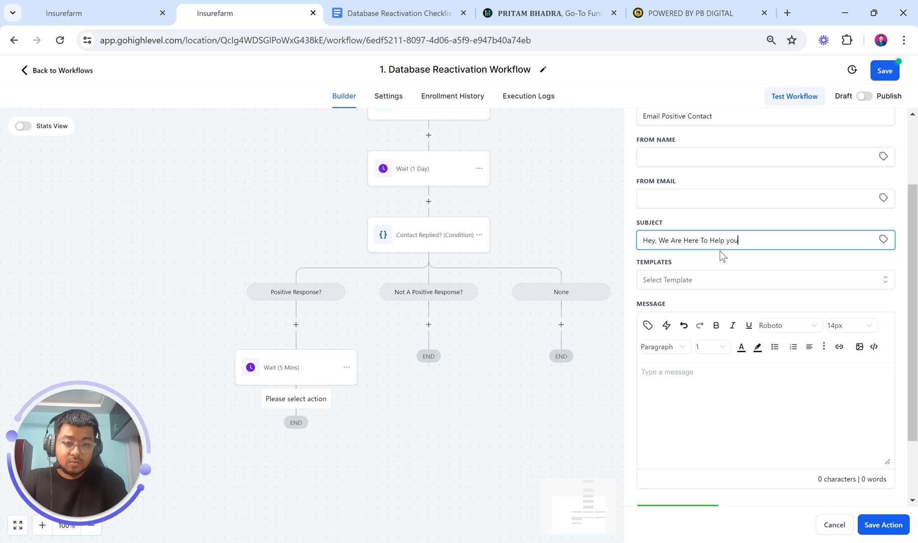
text(!)
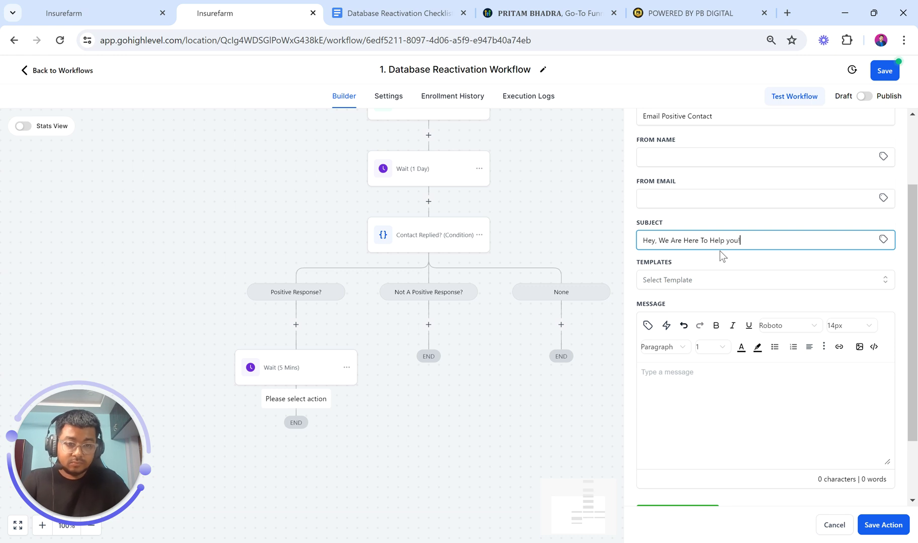
drag(659, 241, 791, 247)
text(Grab your )
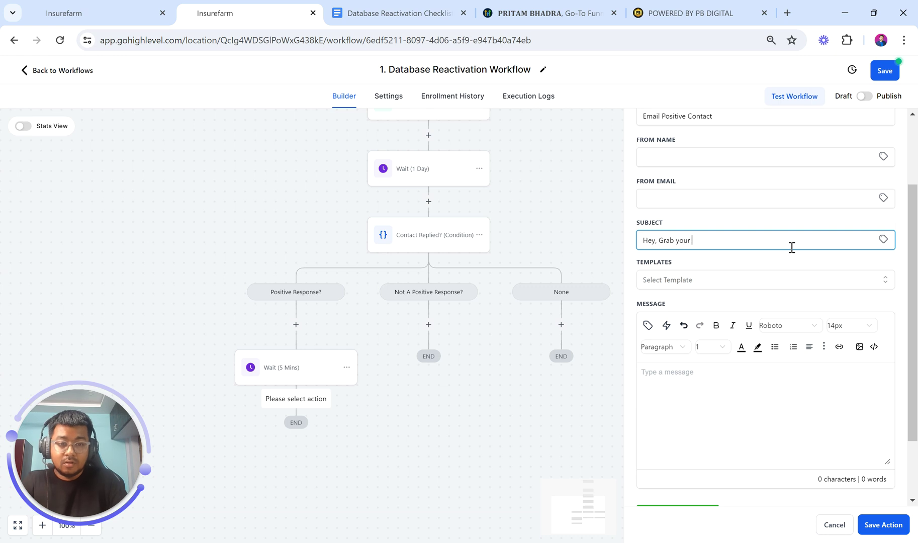
text(10% Of)
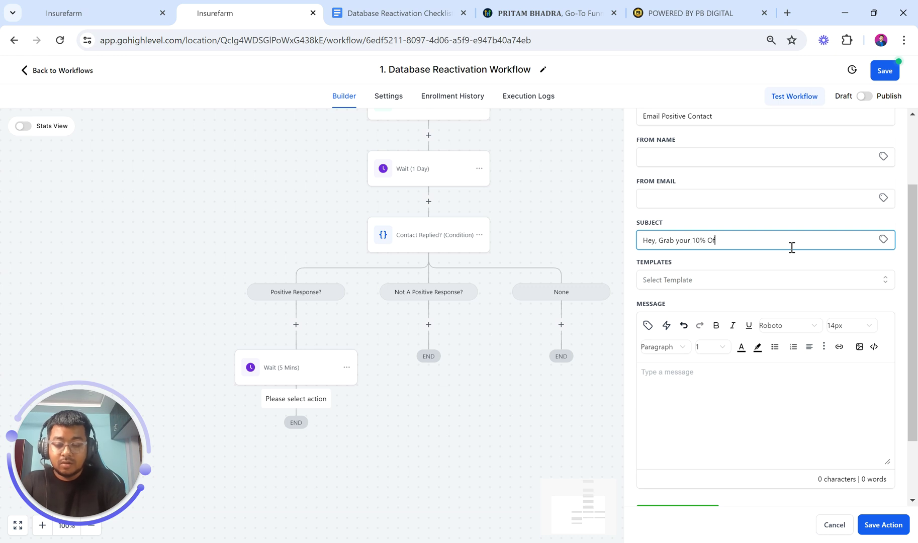
text(fer,)
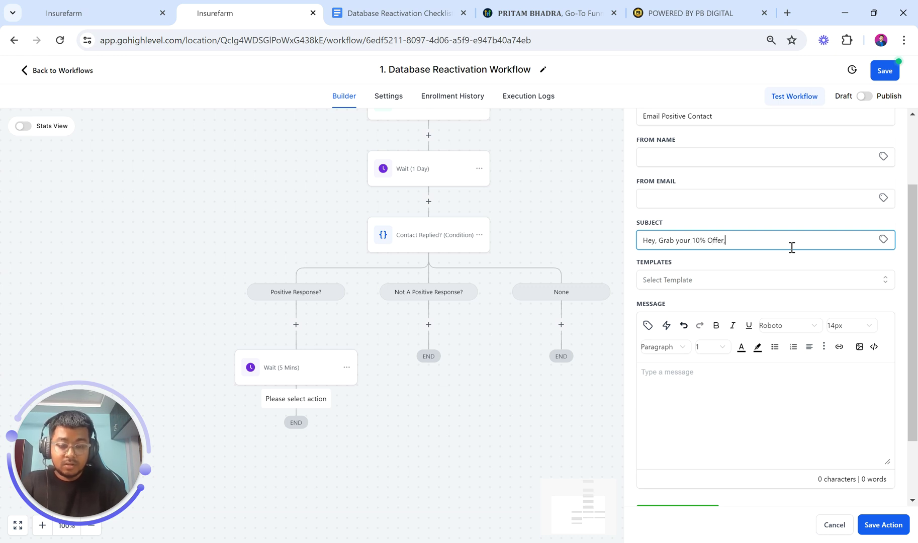
text( Let me kn)
key(BackSpace)
key(BackSpace)
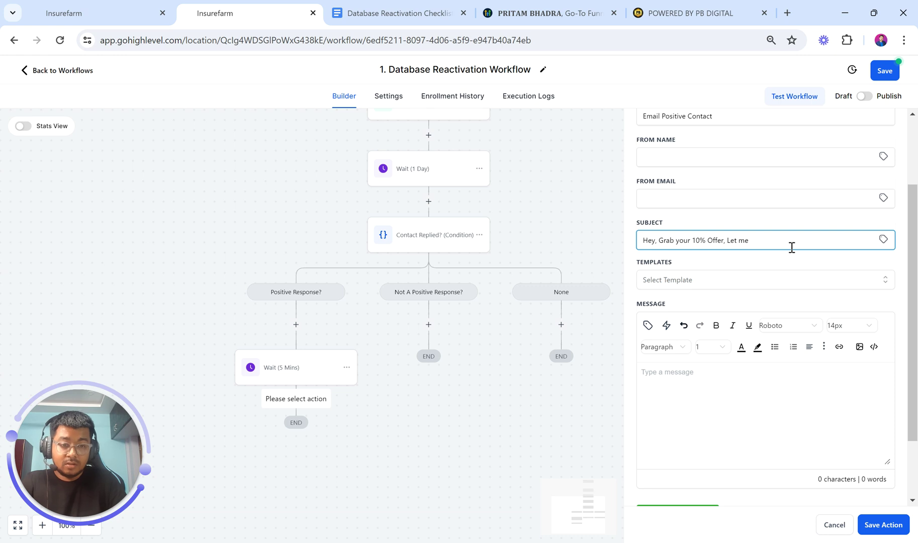
key(BackSpace)
key(BackSpace)
key(BackSpace)
key(BackSpace)
key(BackSpace)
text(!)
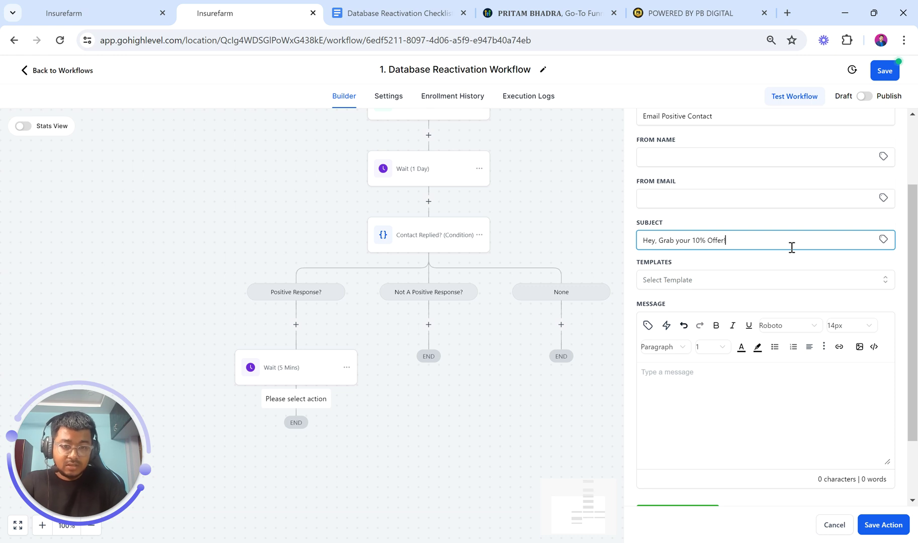
Insert the contact's full name merge field after 'Hey' in the subject
click(656, 242)
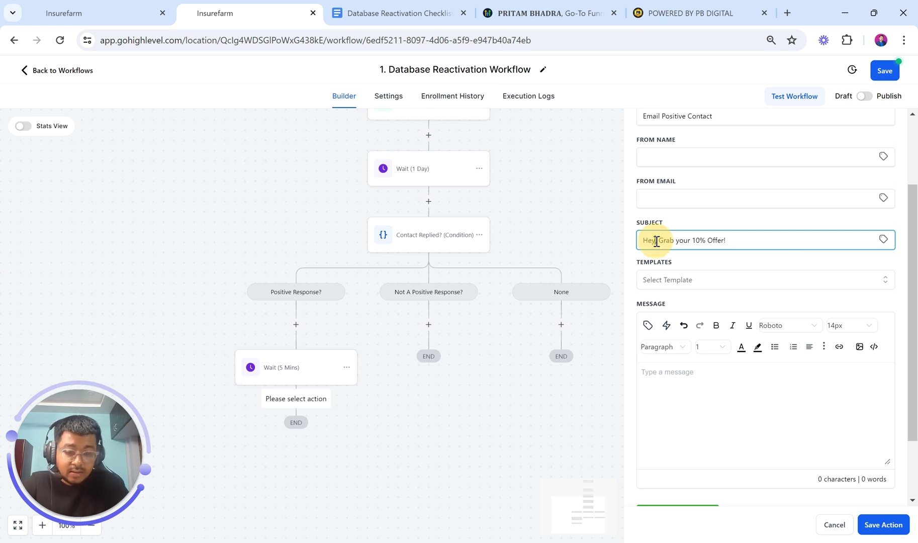
click(883, 239)
click(830, 272)
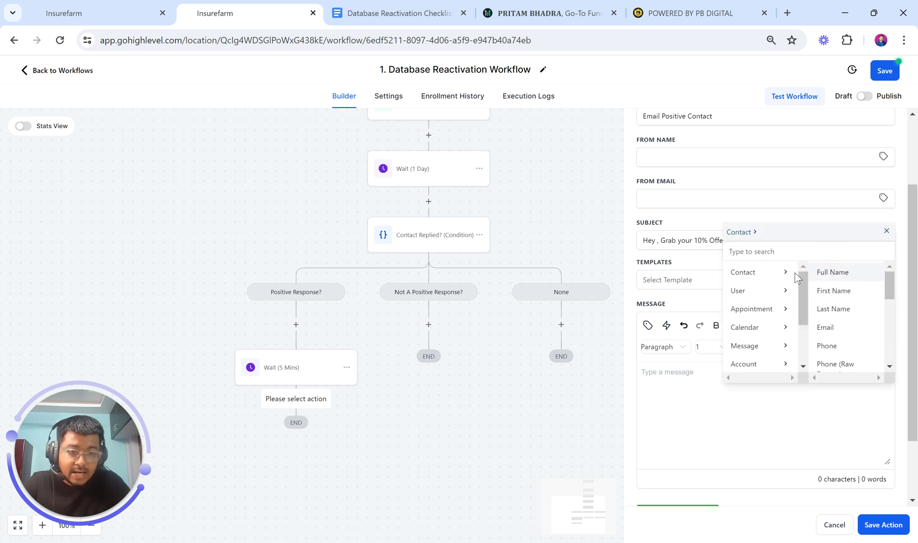
click(830, 274)
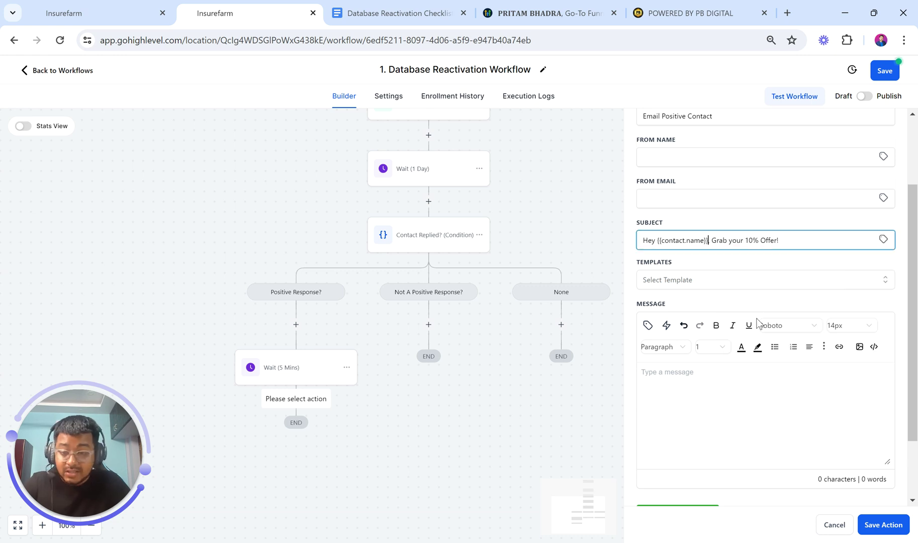
Open the email body with 'Hey' followed by the contact's full name field
click(656, 391)
text(Hey)
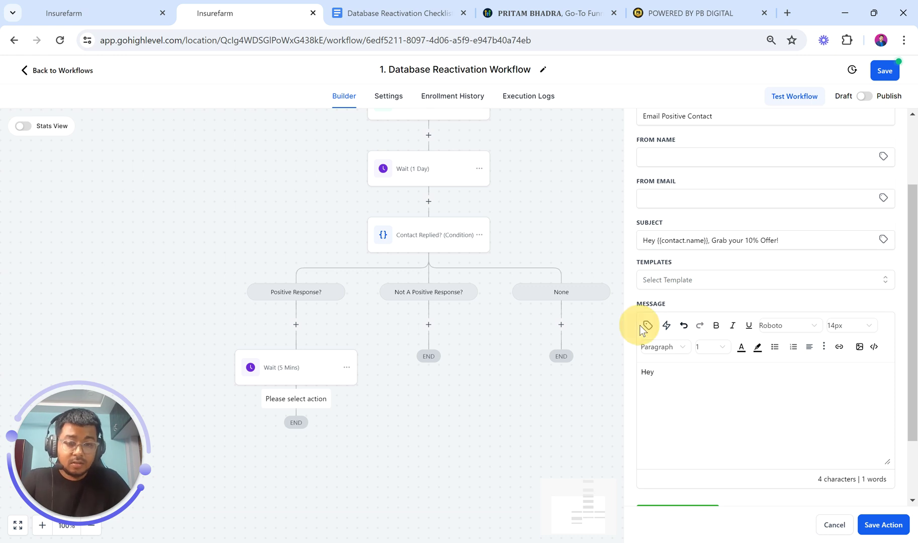
click(647, 325)
click(606, 127)
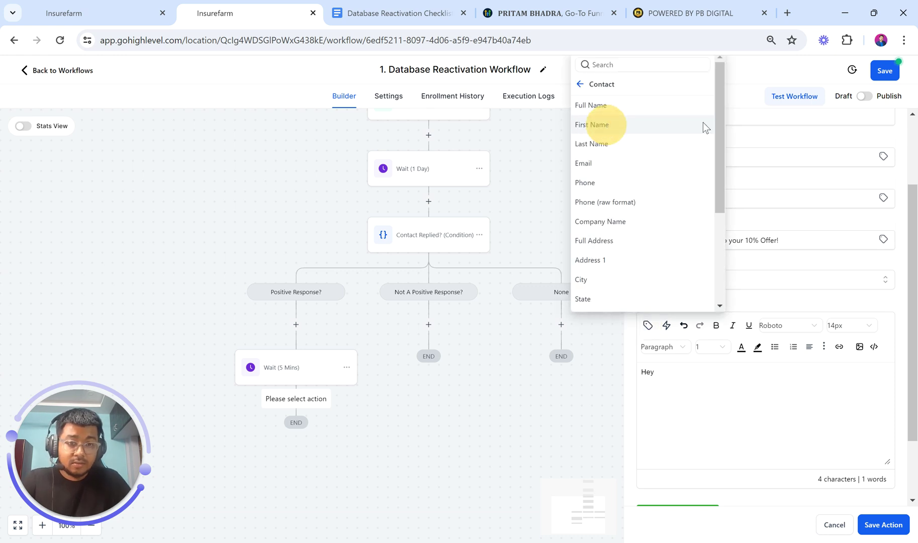
click(631, 104)
Write the body thanking them for interest in the limited deal with only 10 spots
key(Return)
text(Thanks for re)
key(BackSpace)
key(BackSpace)
text(showin)
key(BackSpace)
key(BackSpace)
key(BackSpace)
key(BackSpace)
key(BackSpace)
key(BackSpace)
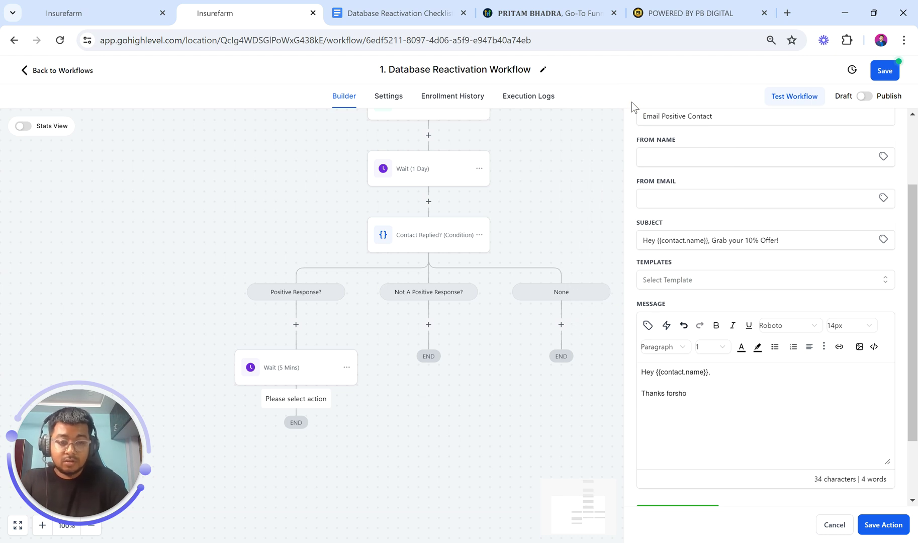
text(shjo)
key(BackSpace)
key(BackSpace)
key(BackSpace)
text(howing interest in our limited )
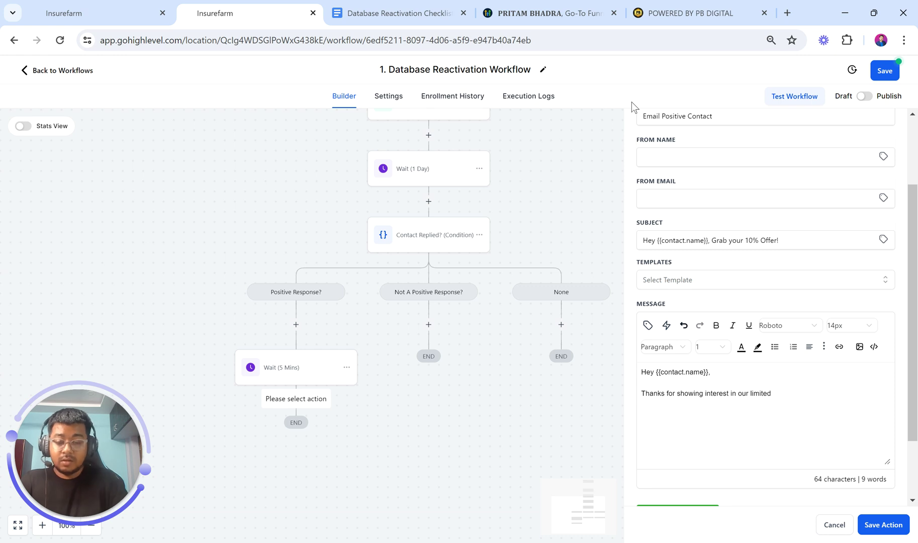
text(d)
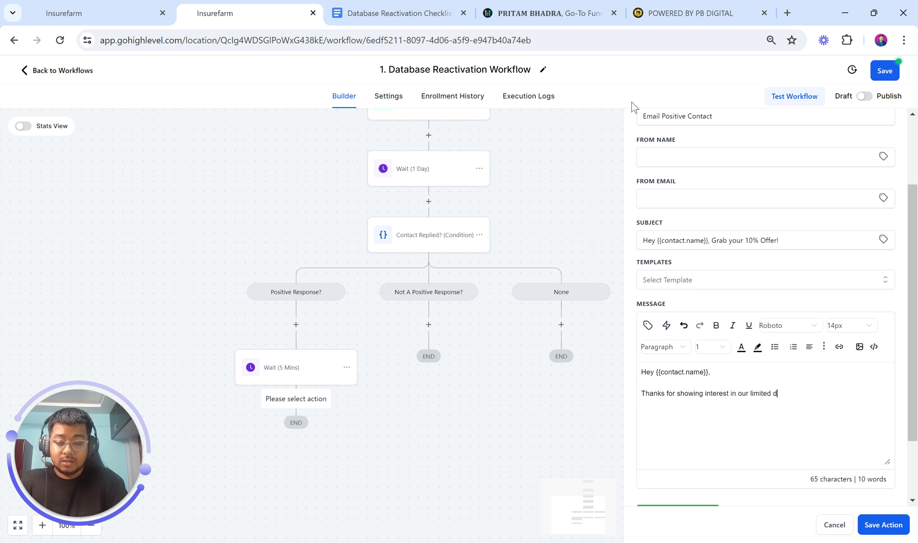
text(eal that )
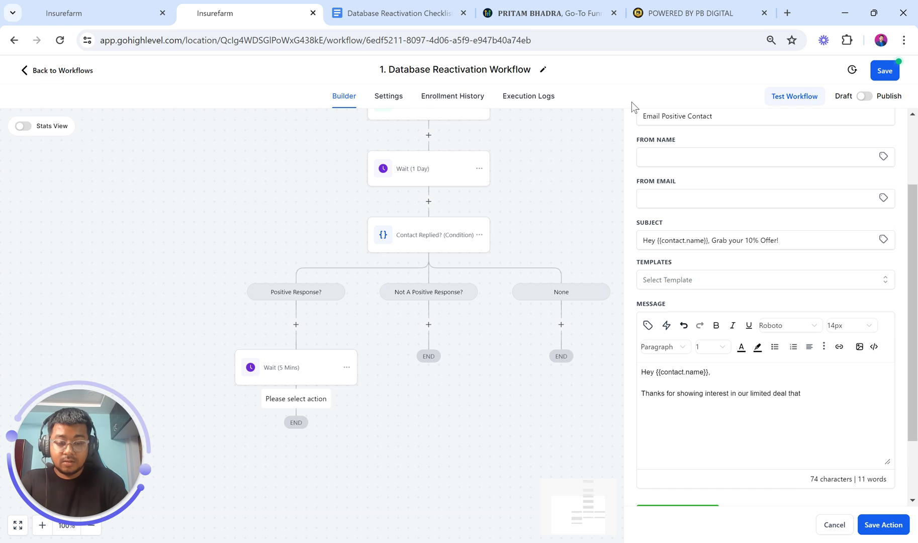
text(only has )
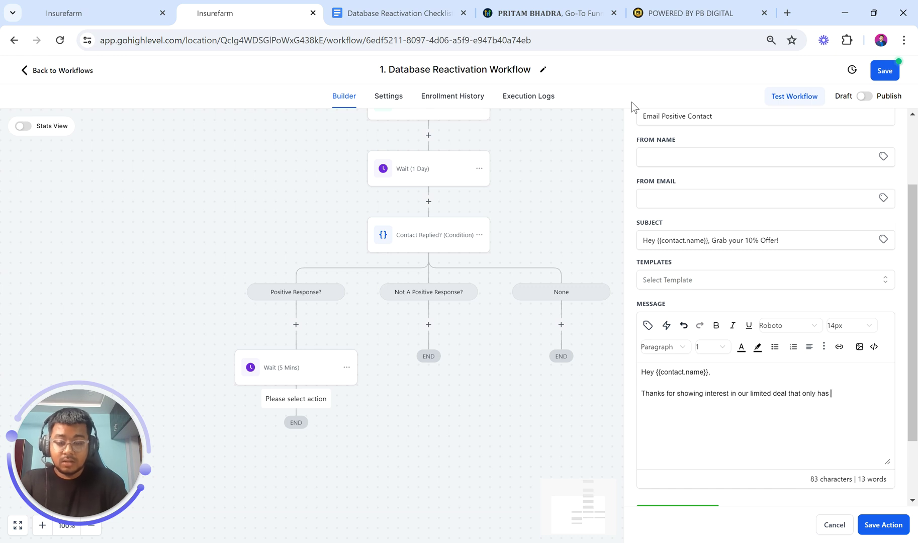
text(10 spots )
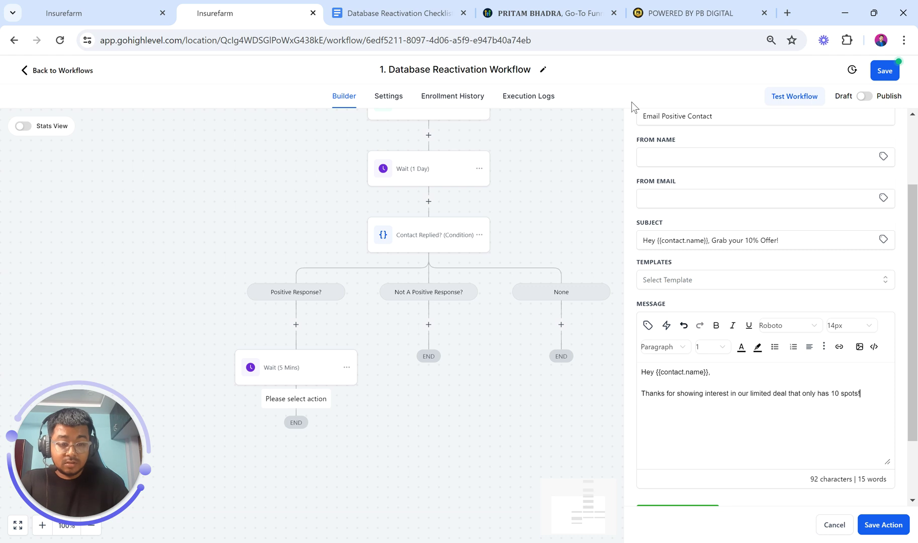
text(Please )
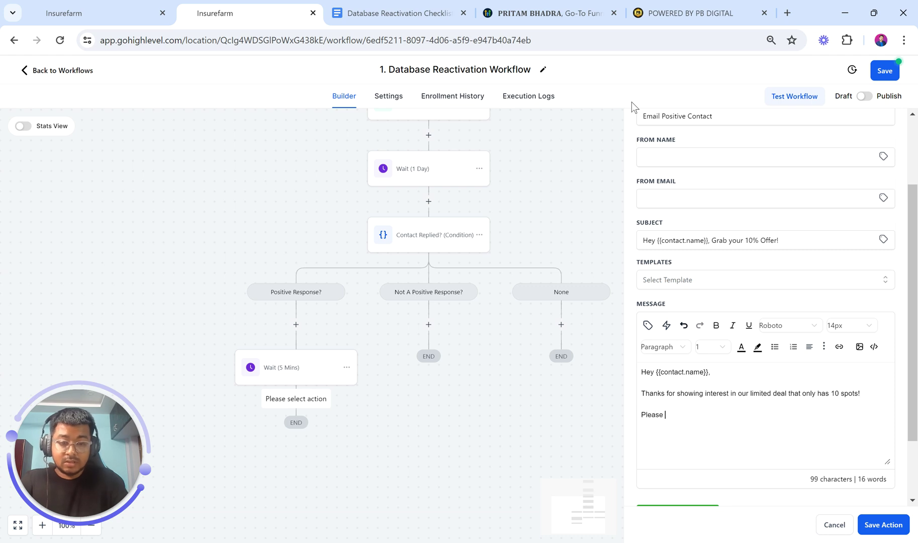
text(let us know h)
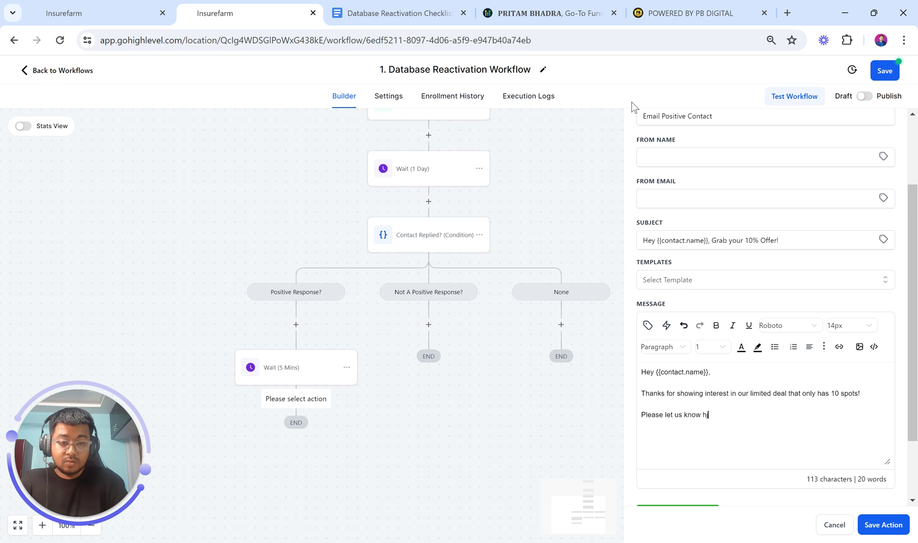
text(ow ca)
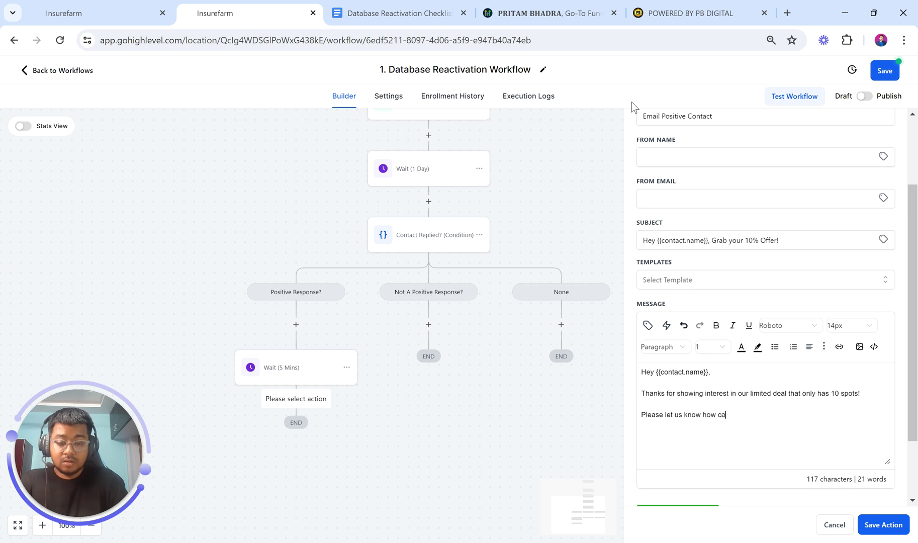
text(n we help you)
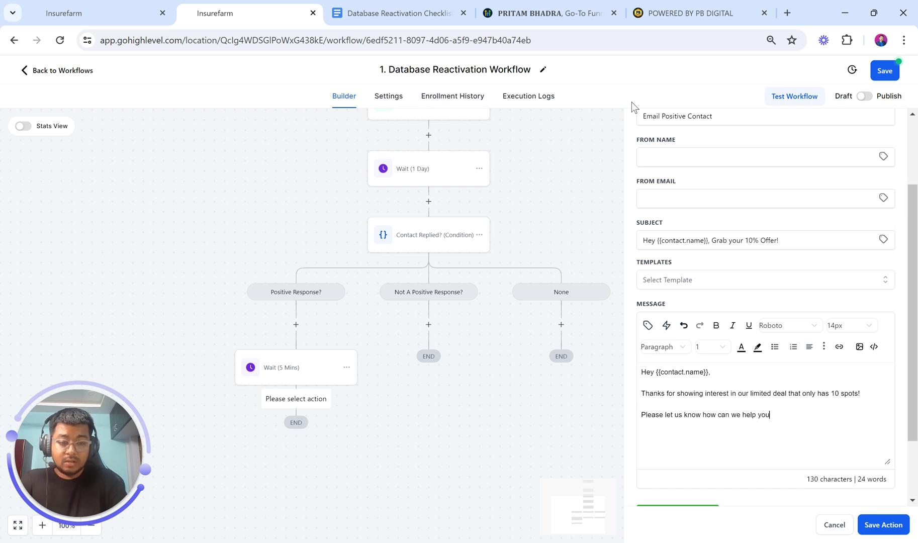
text(?Bets)
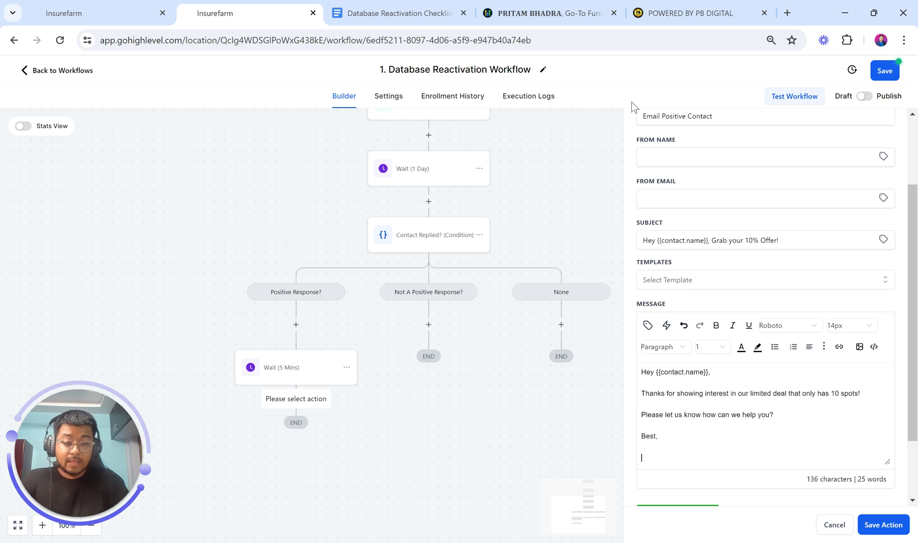
Sign off the email with the {{user.name}} and {{location.name}} custom values
click(650, 327)
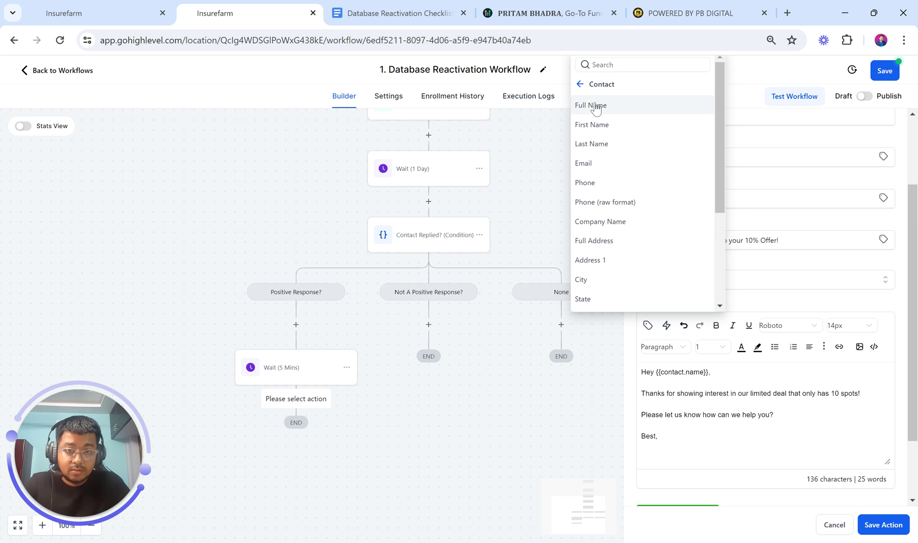
click(580, 84)
click(596, 147)
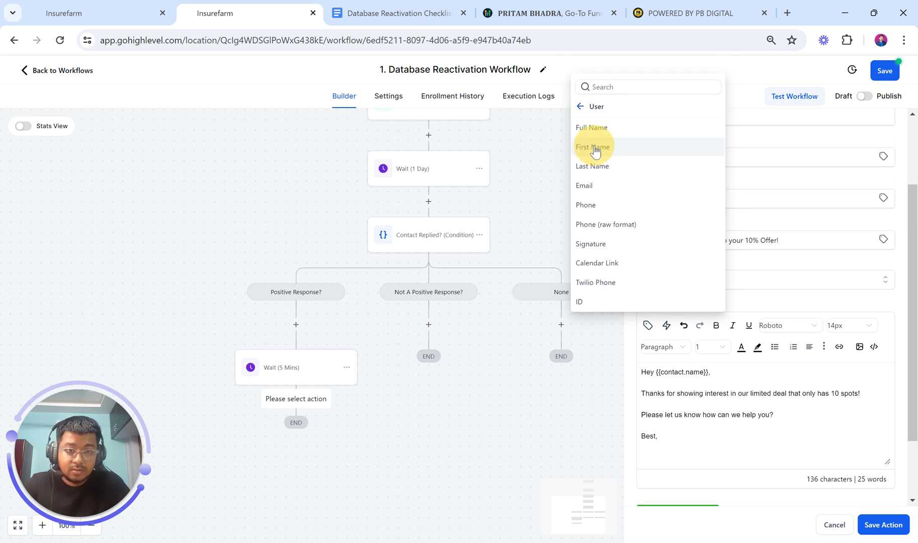
click(595, 127)
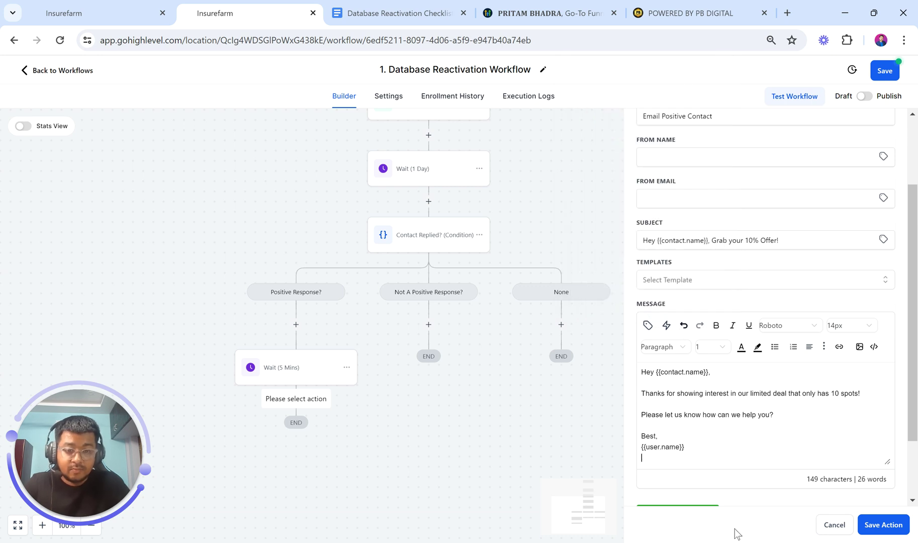
click(648, 325)
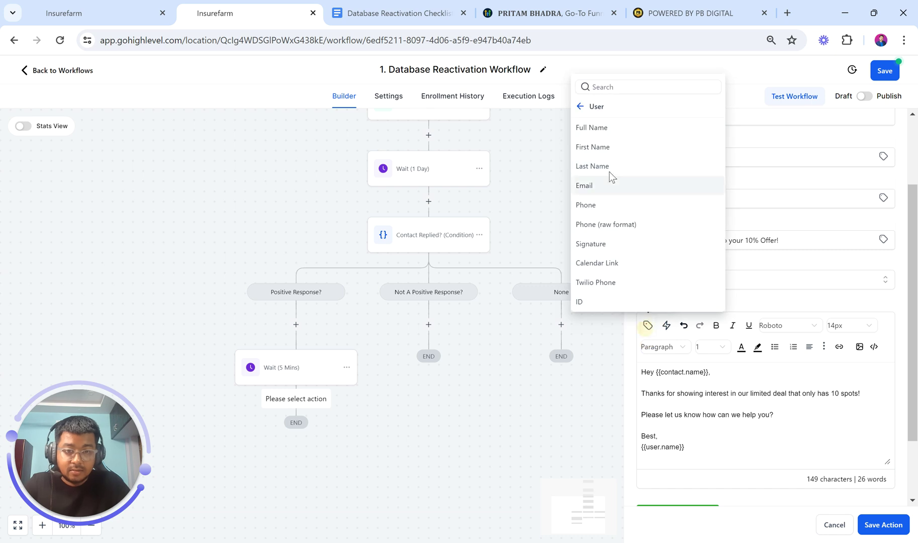
click(579, 106)
click(597, 230)
click(585, 112)
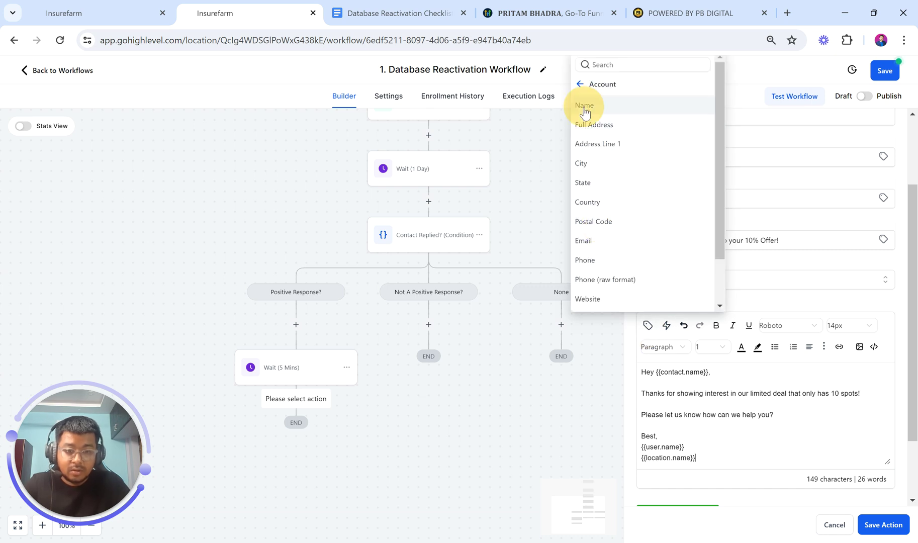
Save the Email Positive Contact step to the workflow
scroll(737, 410, up, 2)
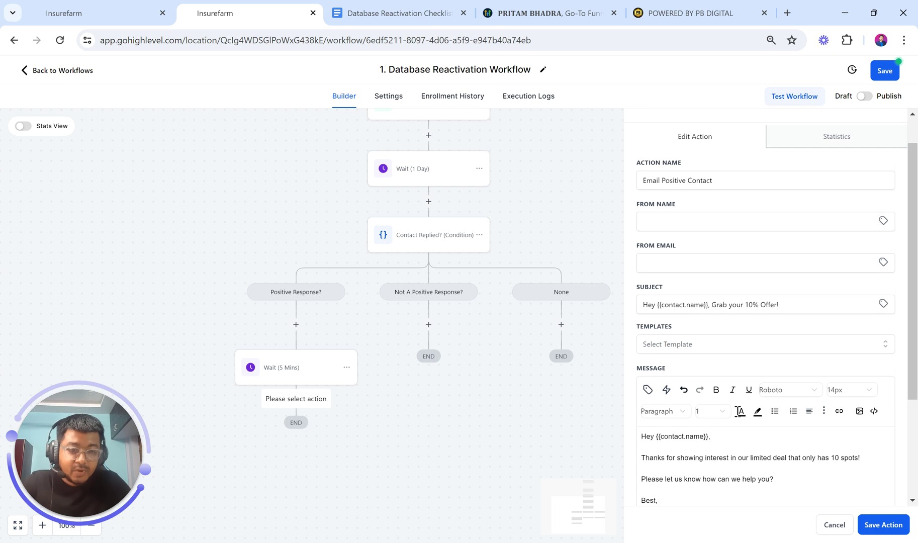
scroll(733, 333, down, 3)
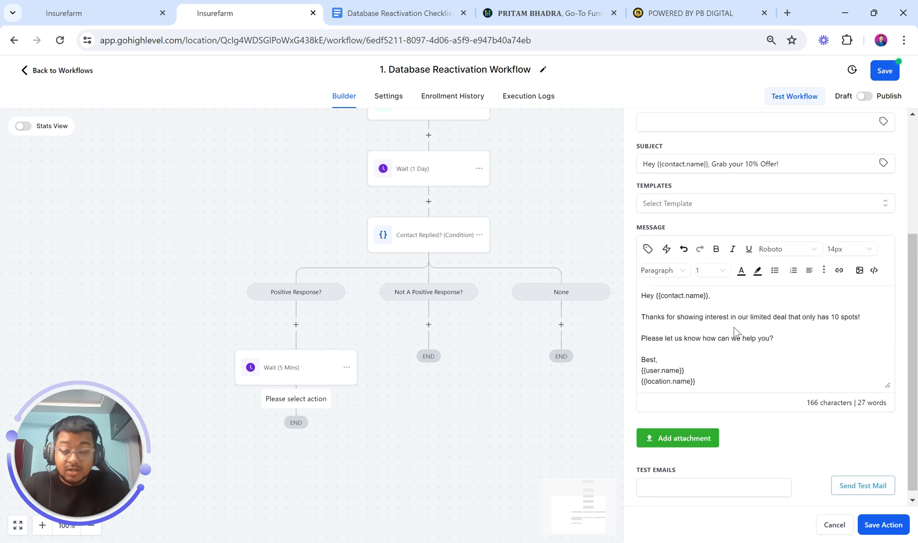
scroll(735, 332, up, 2)
scroll(735, 331, down, 2)
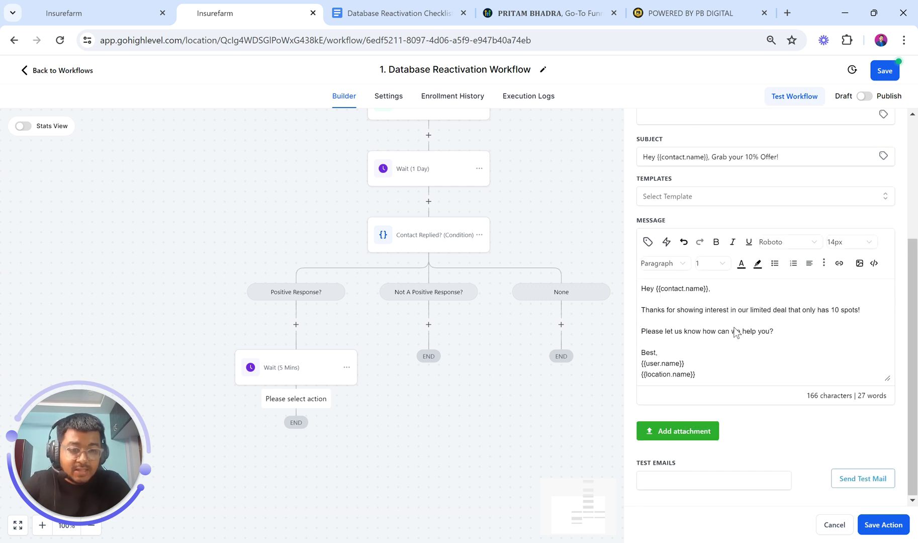
click(882, 524)
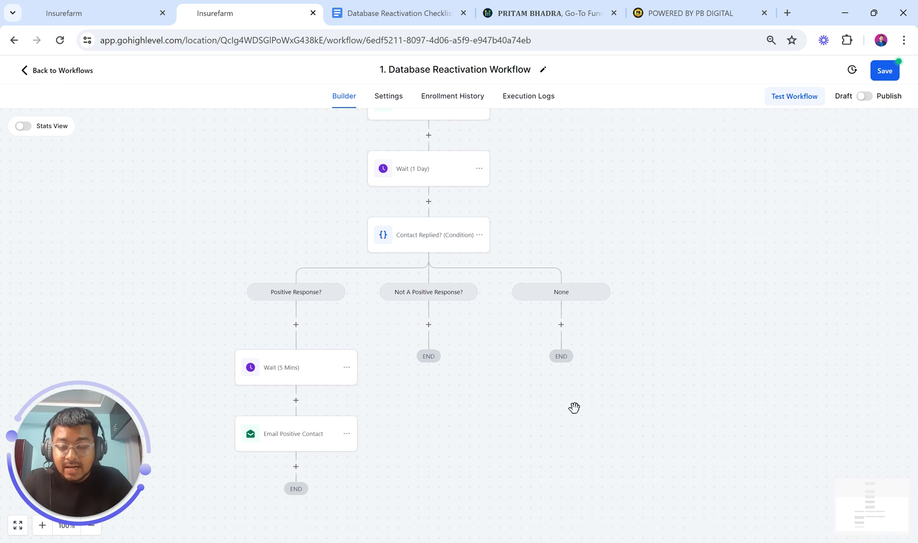
Add an Internal Notification step of type Email after Email Positive Contact
scroll(452, 393, down, 1)
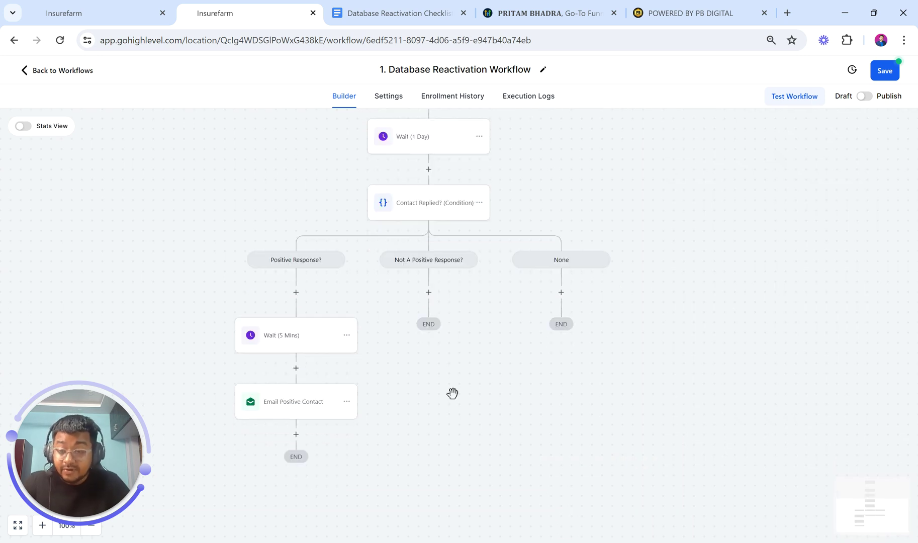
click(296, 434)
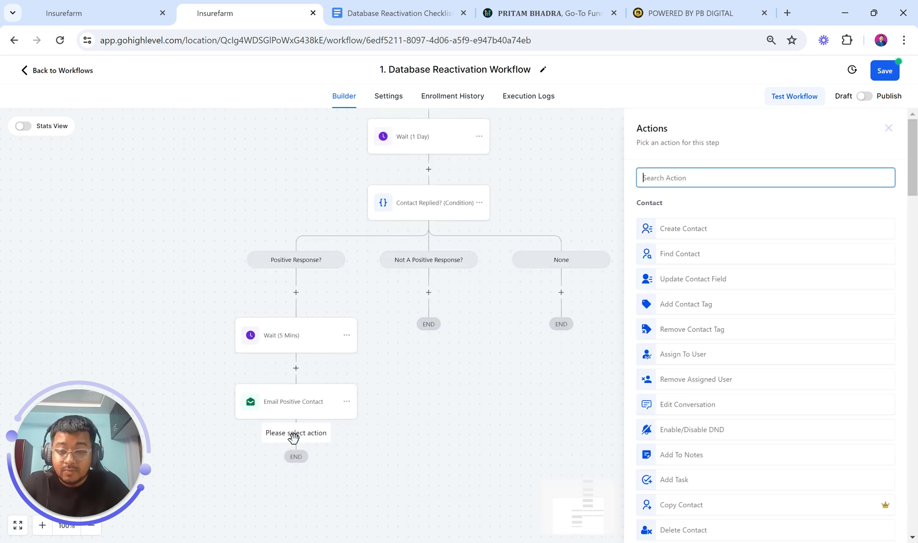
text(noti)
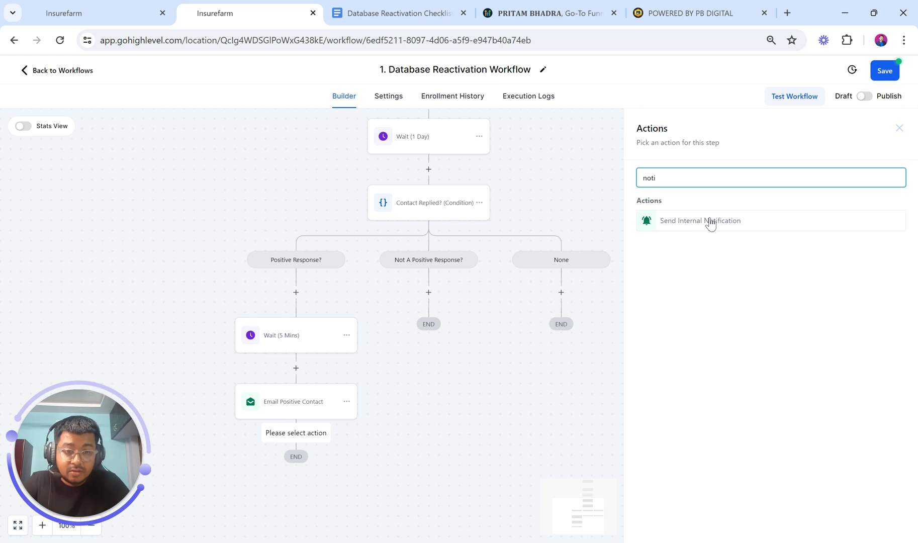
click(710, 222)
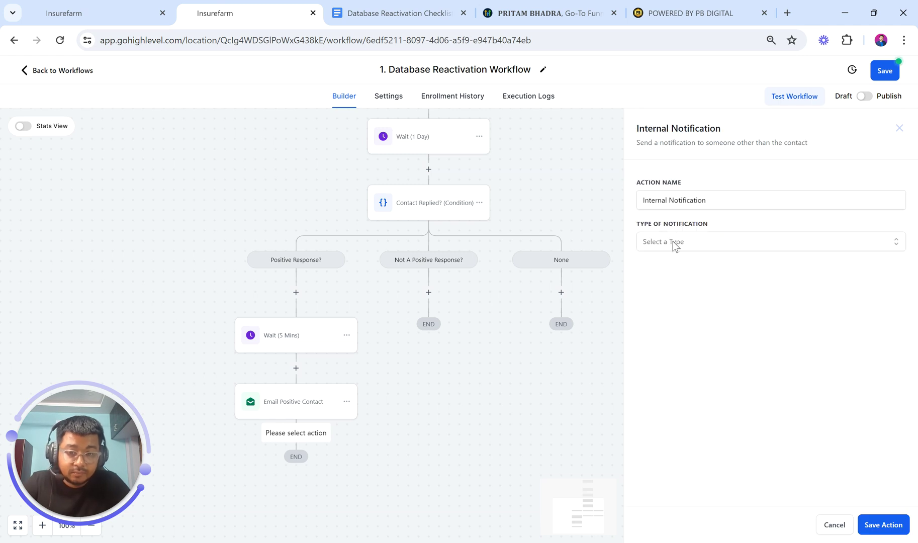
click(672, 240)
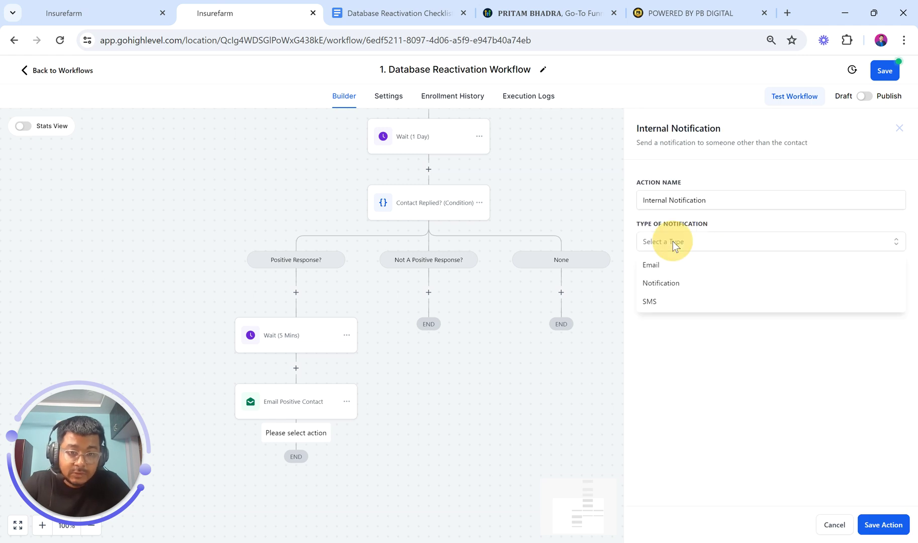
click(667, 274)
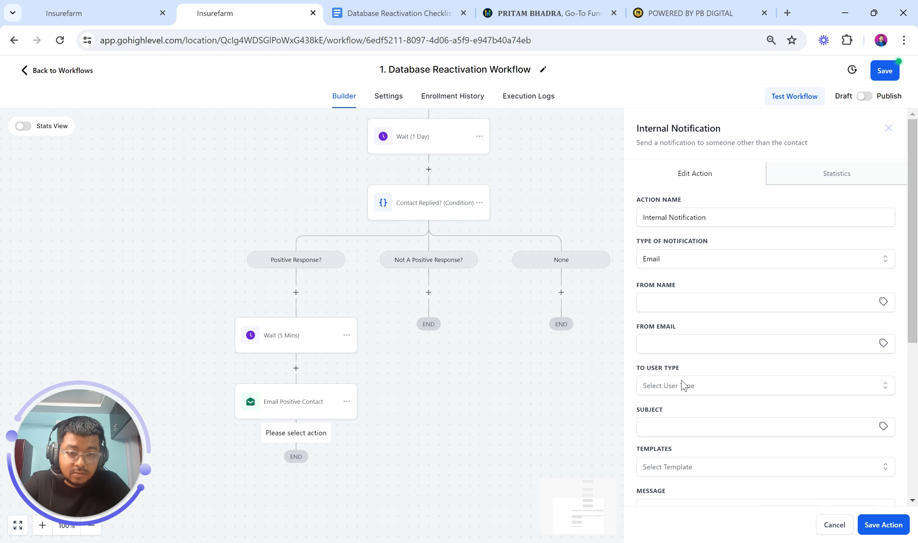
Set the subject to 'Positive Response Received From {{contact.name}}' and begin the message
scroll(676, 359, down, 1)
click(665, 360)
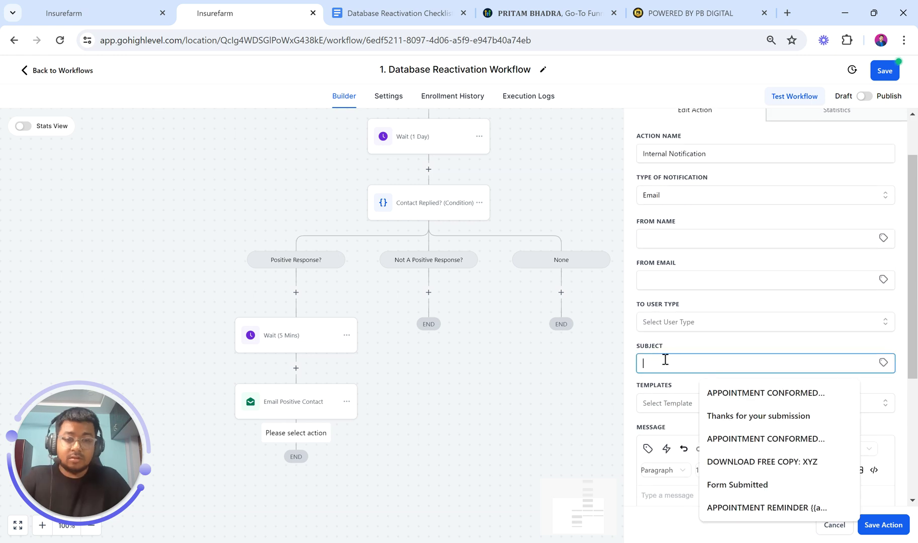
text(Positive Response Received From)
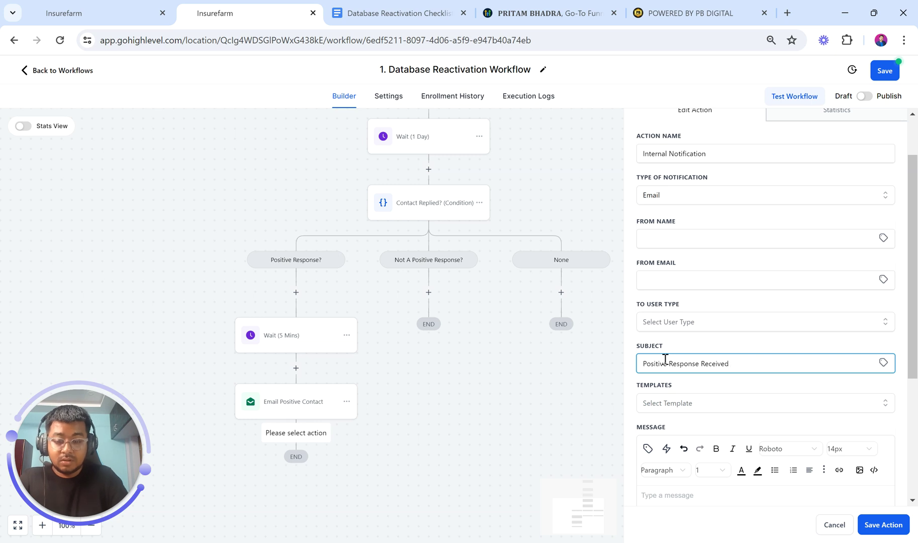
click(883, 362)
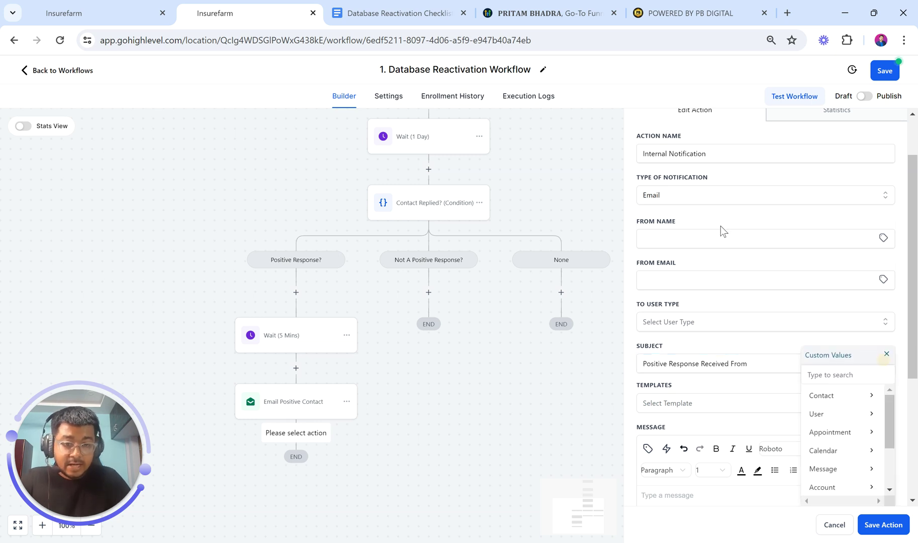
click(822, 400)
click(834, 396)
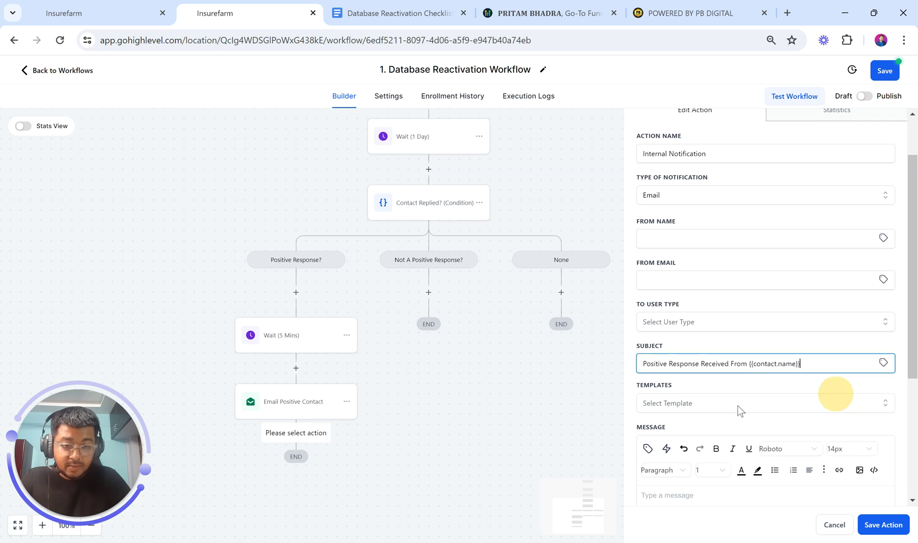
scroll(727, 407, down, 2)
click(687, 410)
text(Hey)
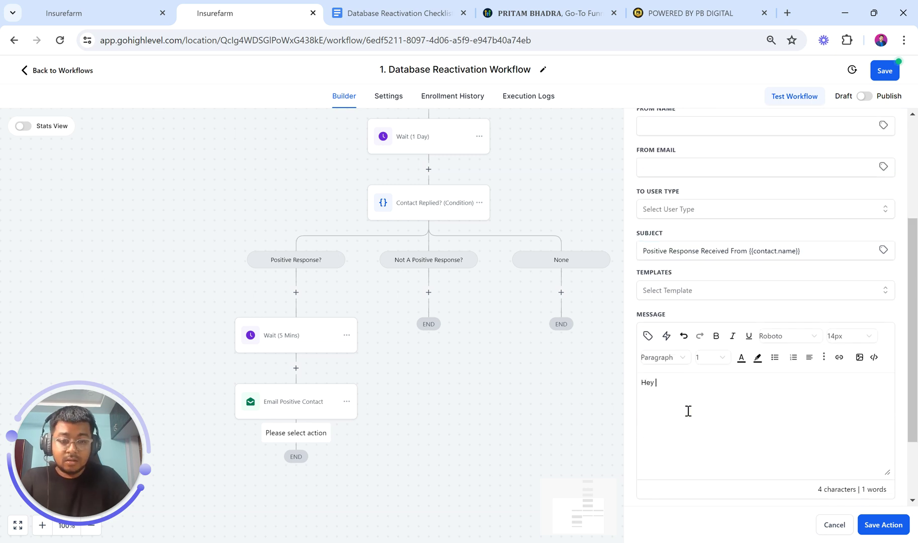
Write 'Hey {{user.name}}', then a line saying a positive response came from {{contact.name}}
click(647, 335)
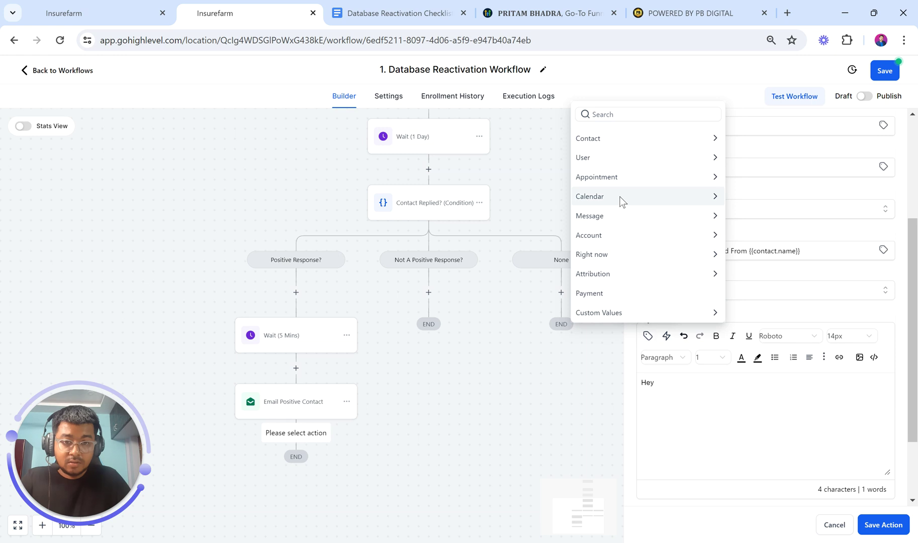
click(608, 160)
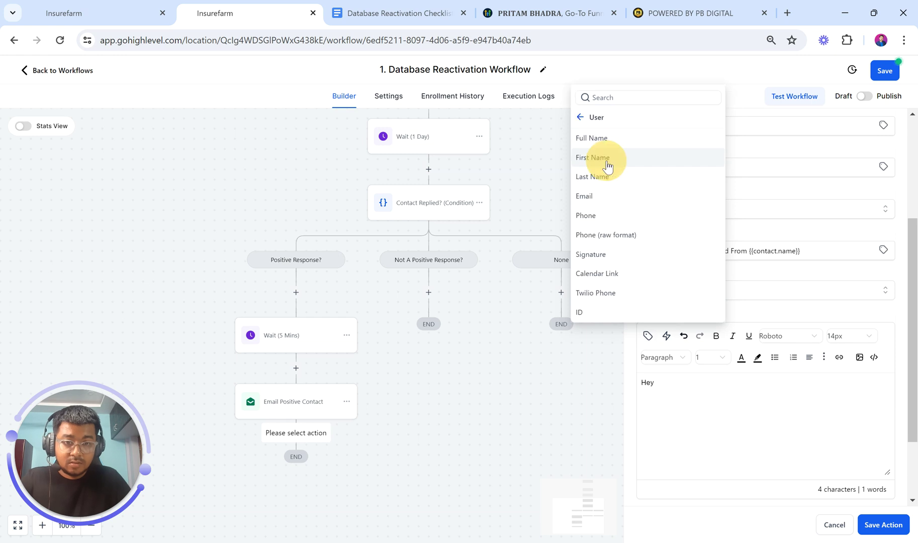
click(600, 137)
key(Return)
text(We ahve)
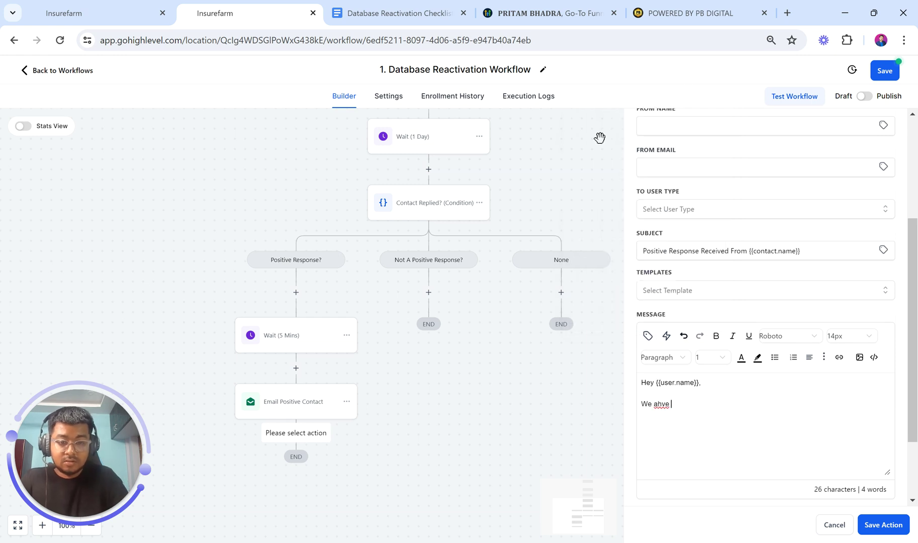
key(BackSpace)
key(BackSpace)
key(BackSpace)
key(BackSpace)
key(BackSpace)
text(have received a po)
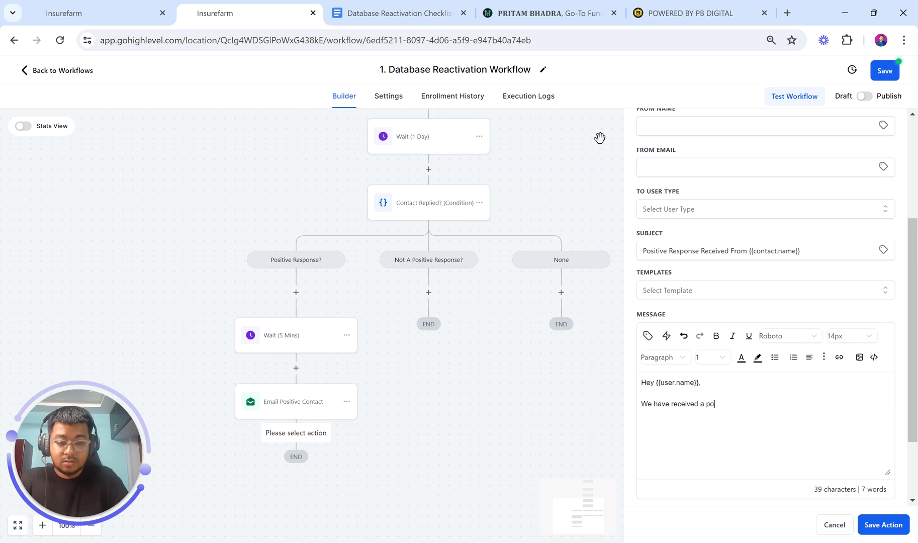
text(sitive response from)
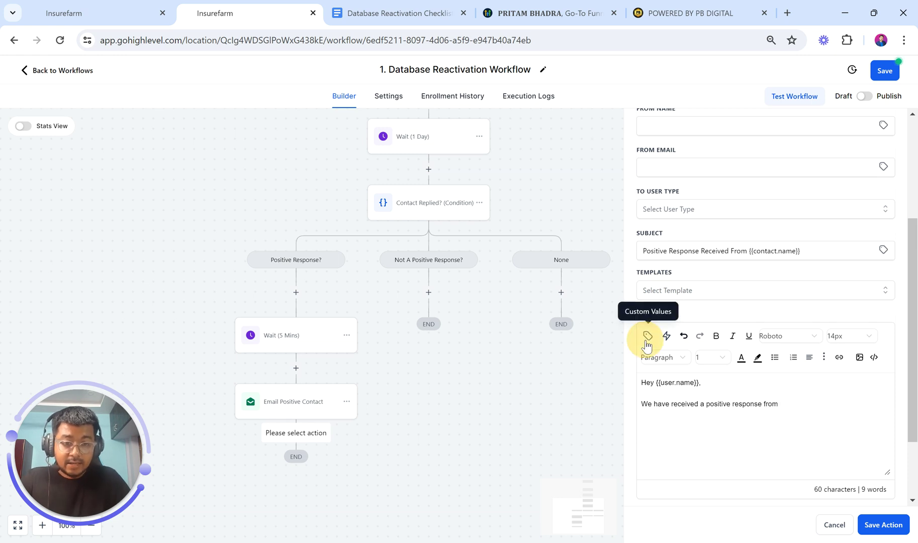
click(647, 336)
click(590, 117)
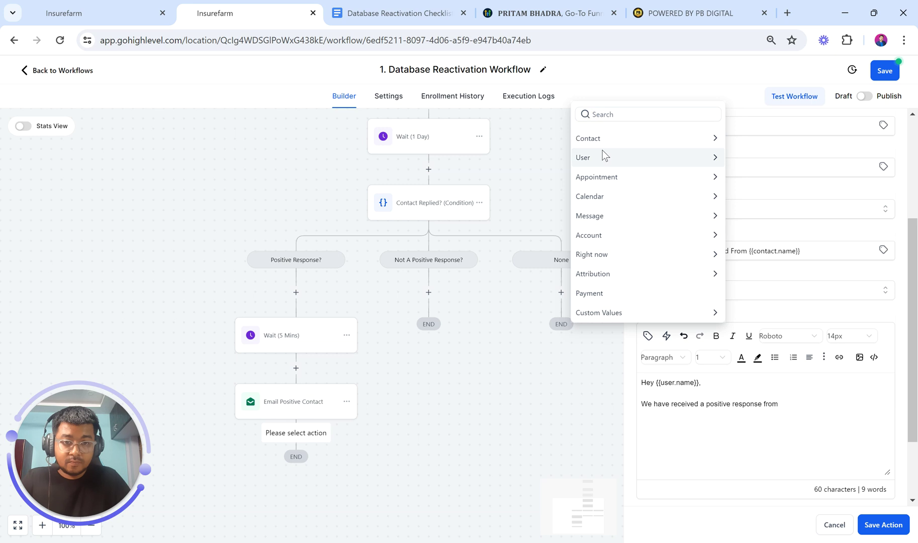
click(618, 136)
click(633, 117)
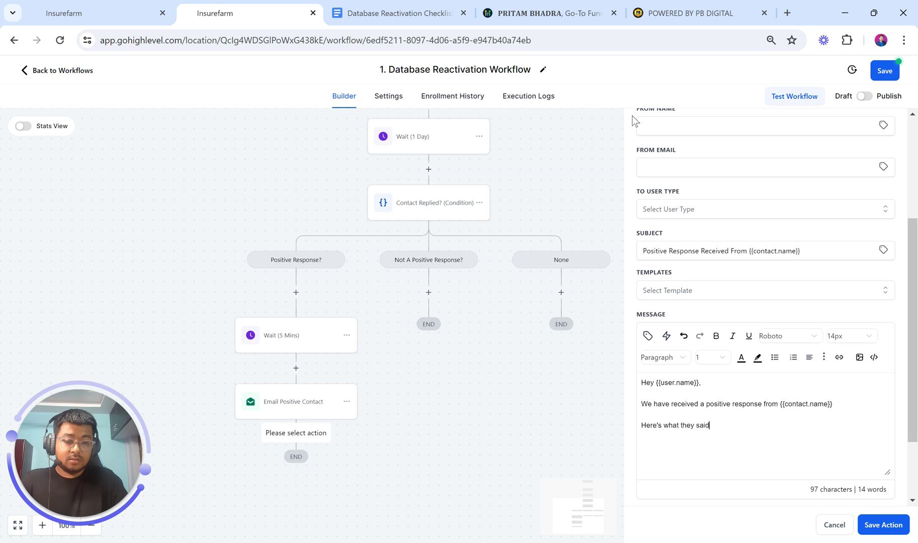
Insert the {{message.body}} field to quote the contact's reply
click(649, 338)
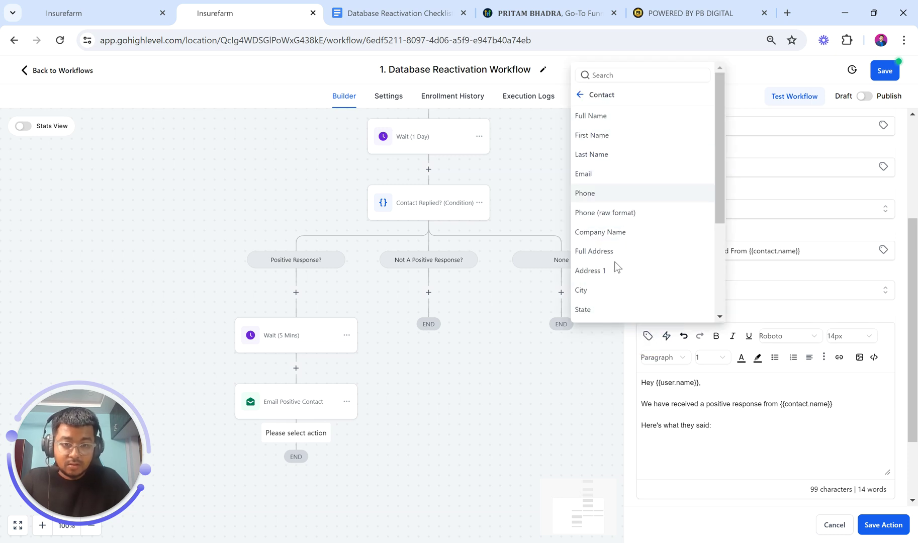
scroll(622, 280, down, 1)
click(581, 94)
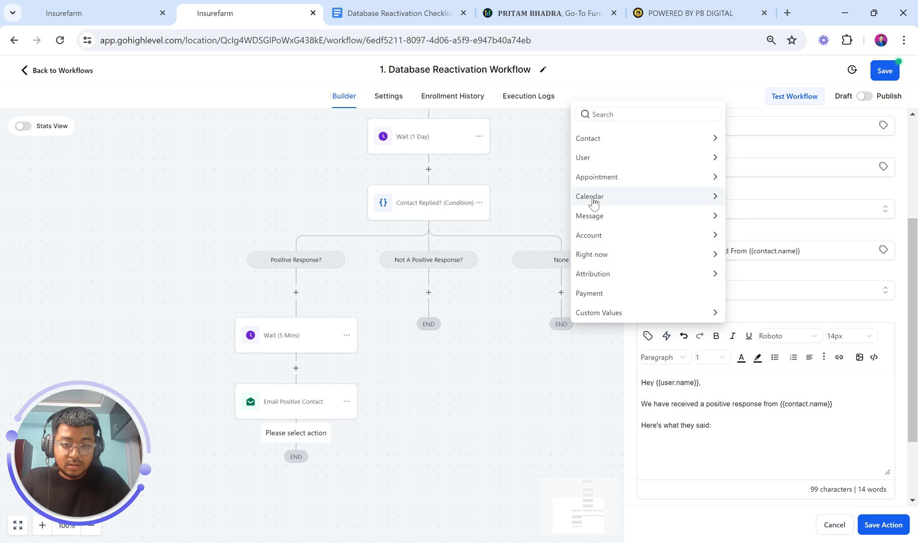
click(591, 216)
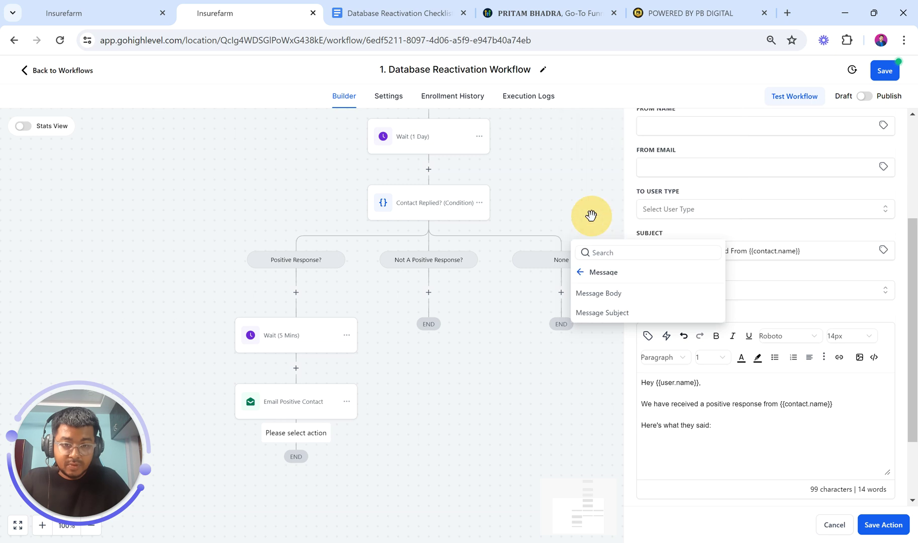
click(609, 293)
scroll(743, 432, down, 1)
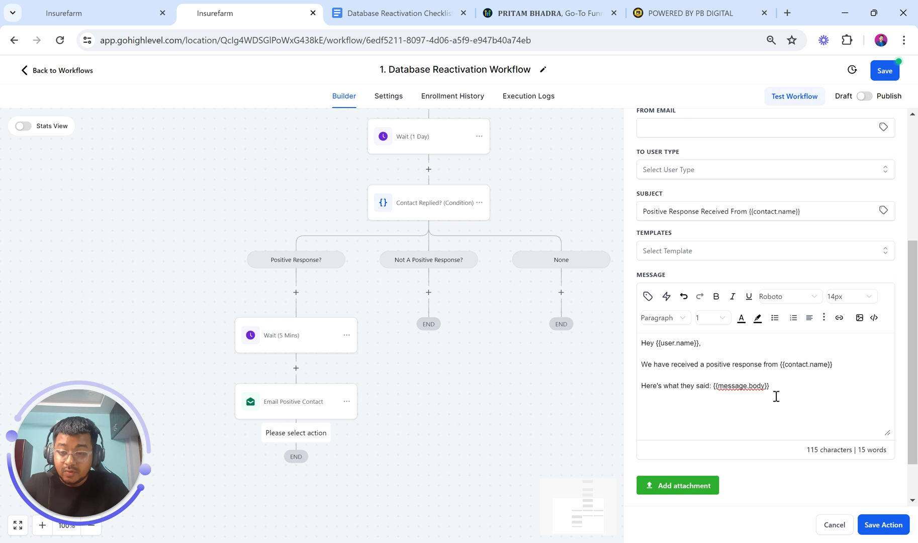
Send the notification to the Assigned User and save the step
click(870, 525)
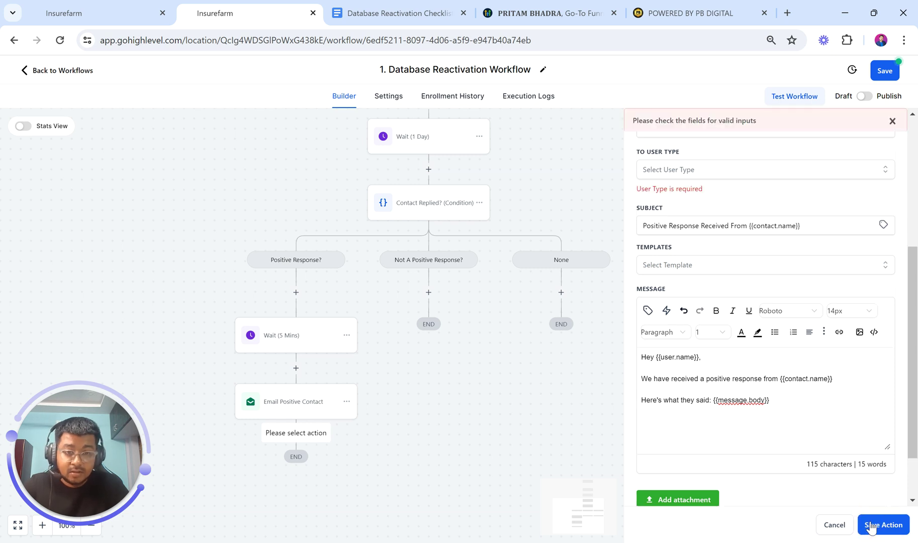
scroll(721, 285, up, 2)
click(702, 264)
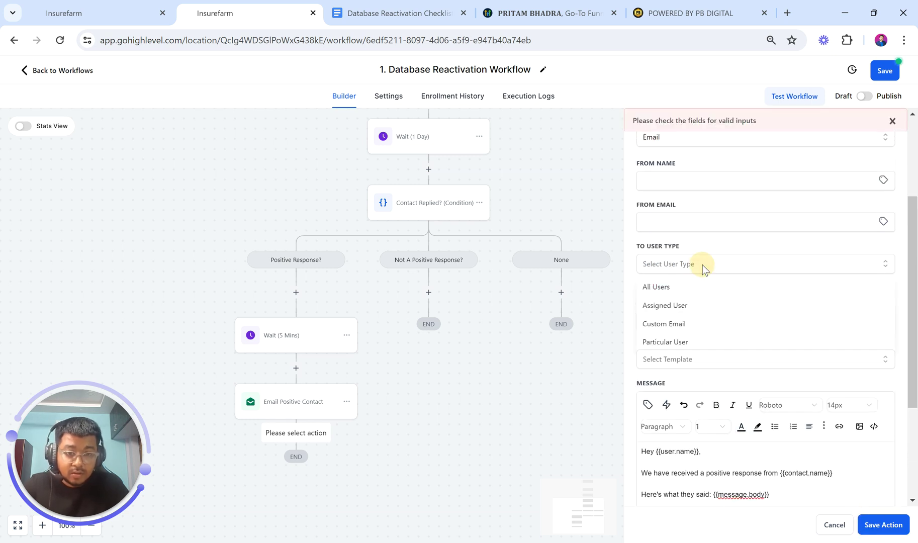
click(681, 305)
scroll(726, 369, down, 2)
scroll(731, 373, down, 1)
scroll(731, 373, up, 6)
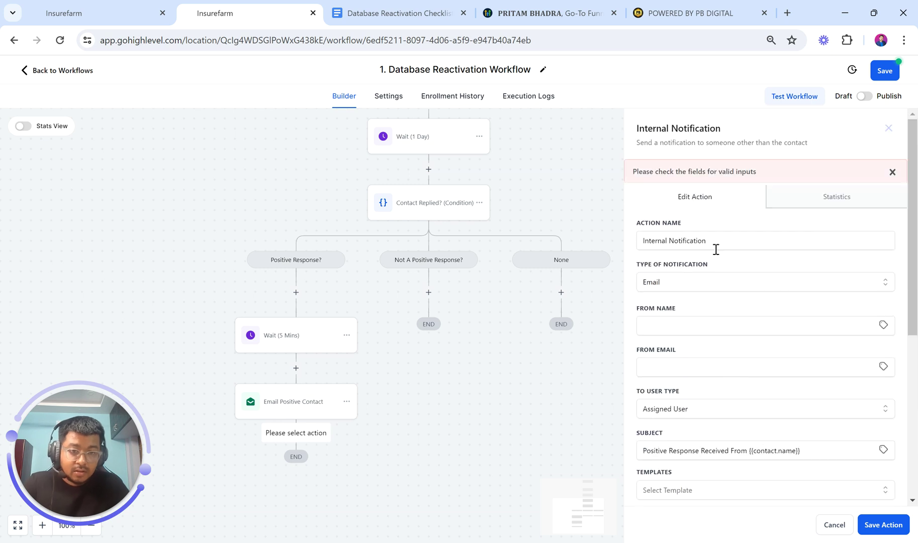
scroll(746, 331, down, 5)
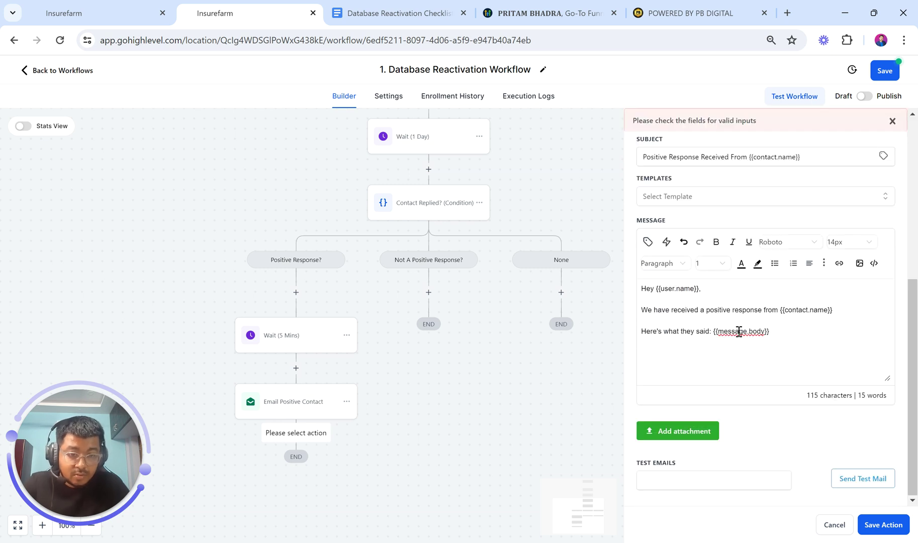
click(873, 527)
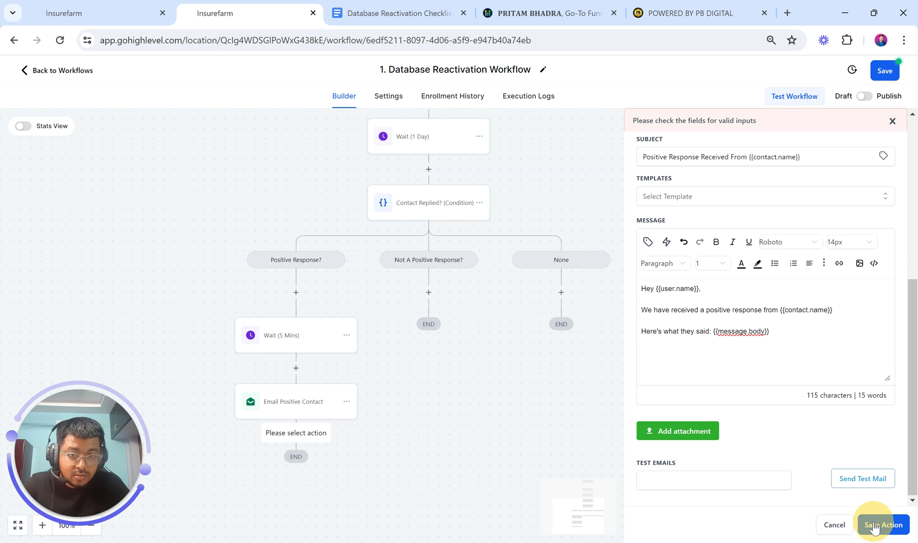
click(84, 5)
scroll(217, 277, down, 5)
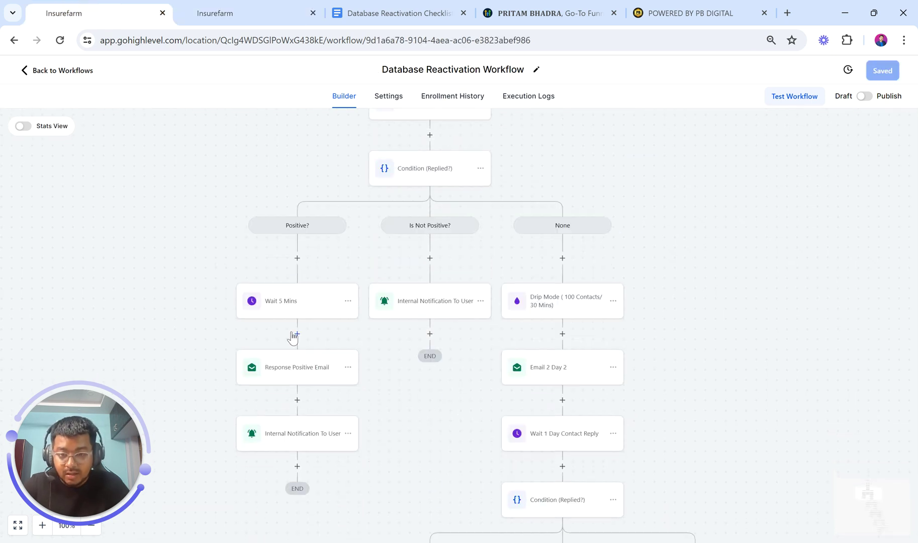
click(206, 12)
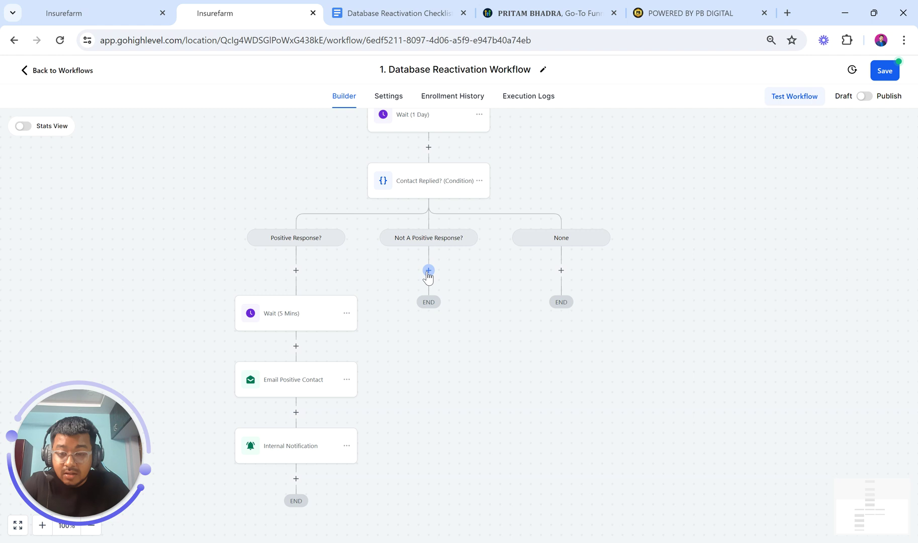
Copy the Internal Notification step and paste it under Not A Positive Response
click(346, 445)
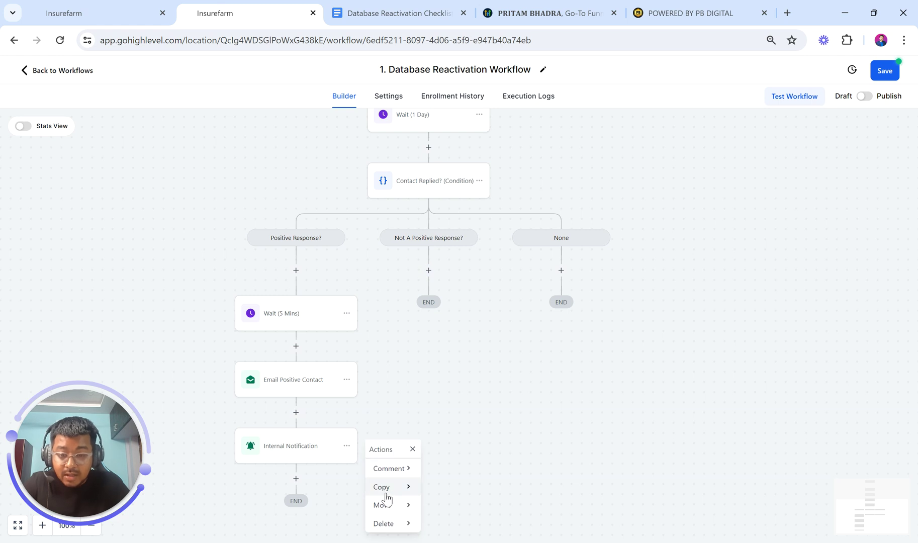
click(392, 487)
click(447, 472)
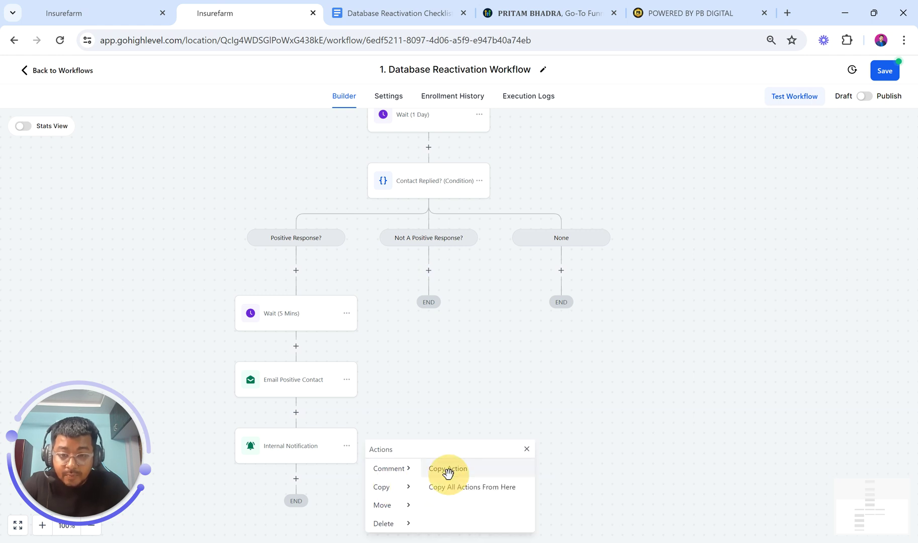
click(429, 270)
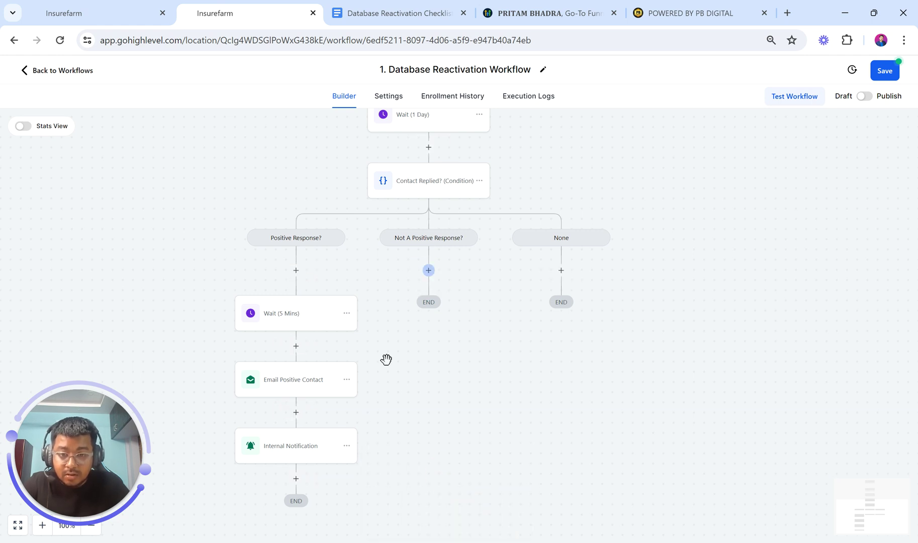
click(347, 446)
click(384, 488)
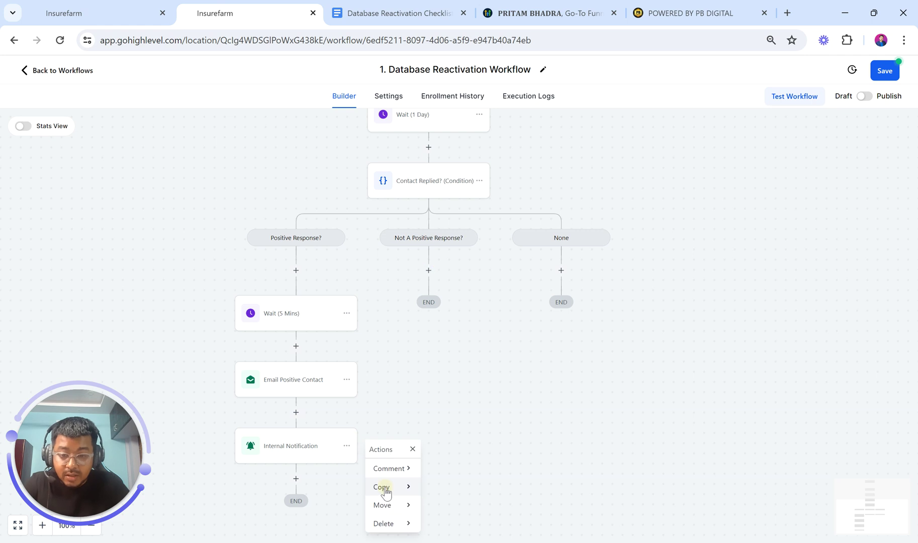
click(447, 470)
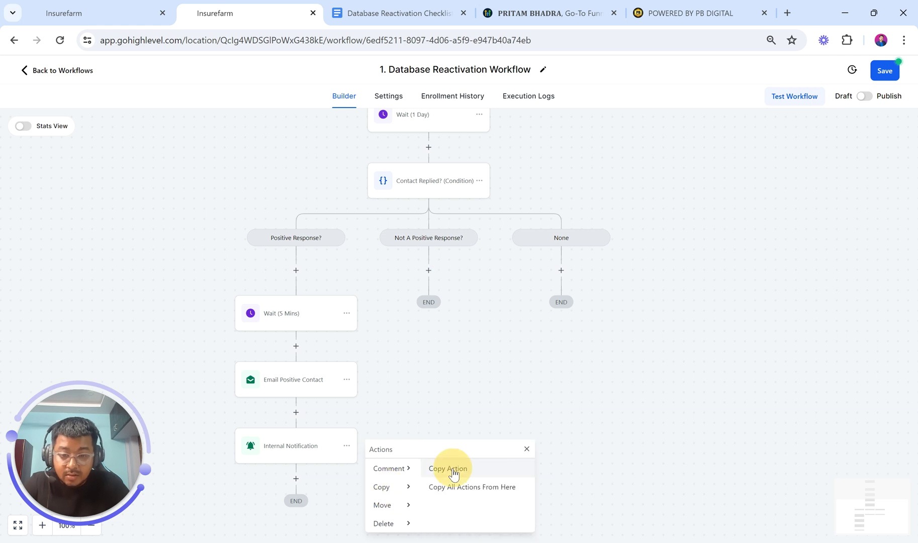
click(427, 272)
click(432, 313)
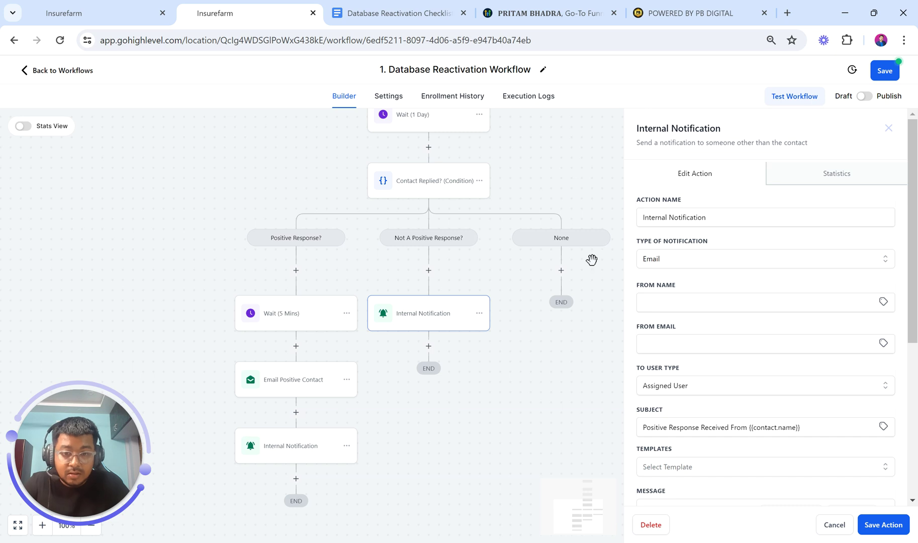
Delete 'Positive' from the copied notification's subject and message, then save it
scroll(715, 345, down, 2)
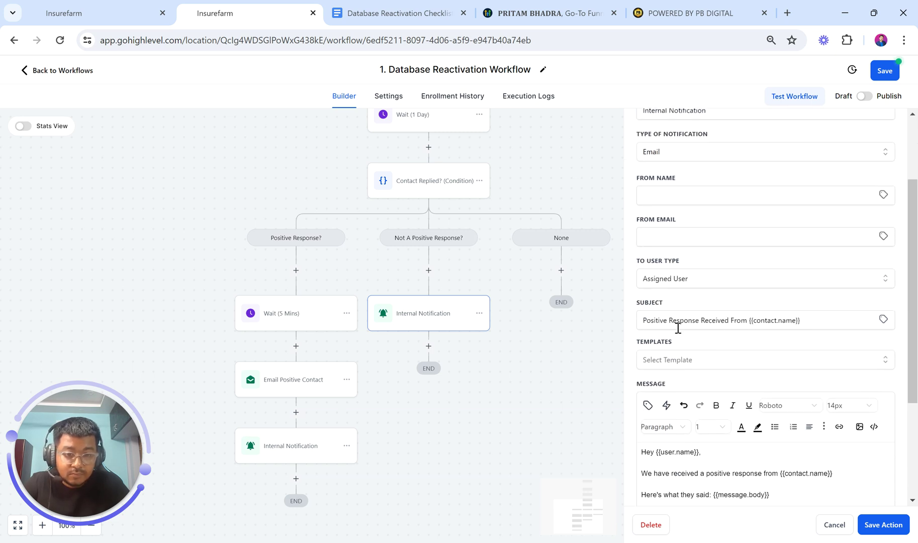
drag(669, 321, 633, 321)
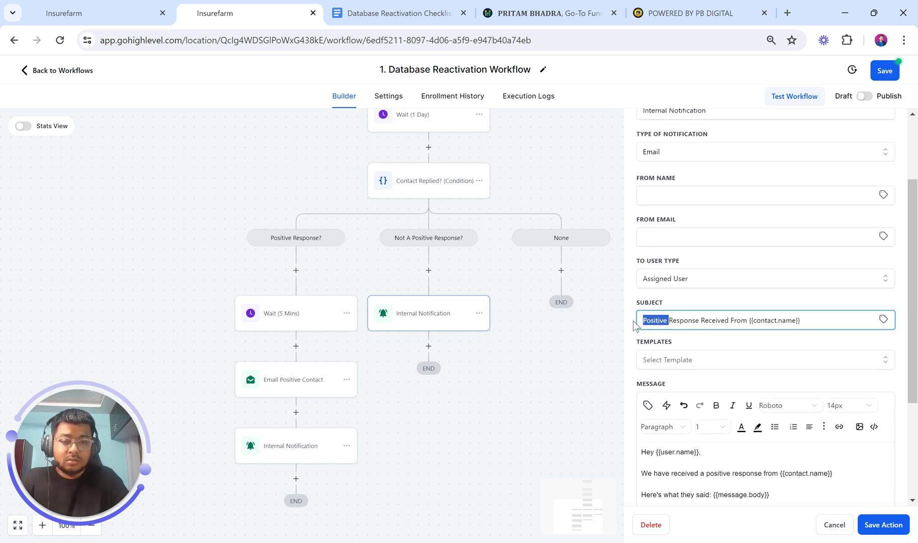
key(BackSpace)
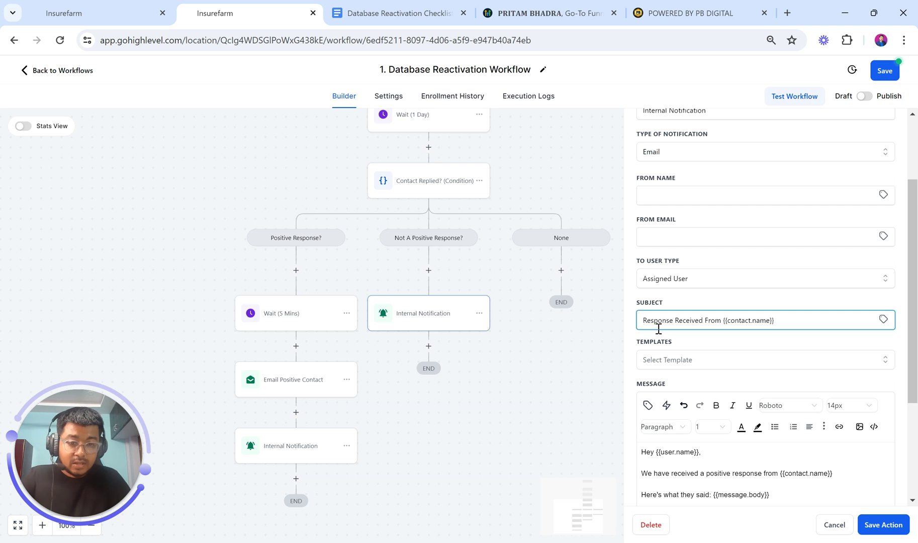
scroll(658, 328, down, 2)
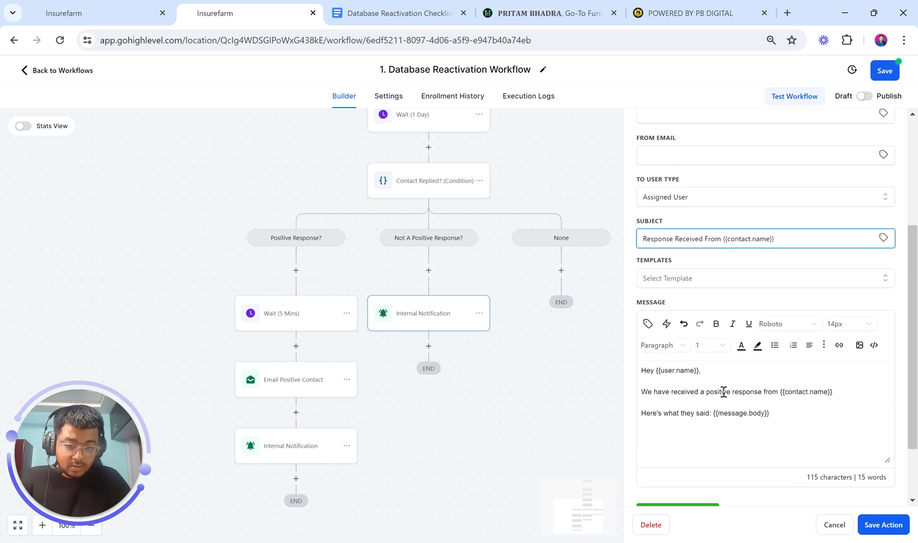
double_click(723, 391)
key(BackSpace)
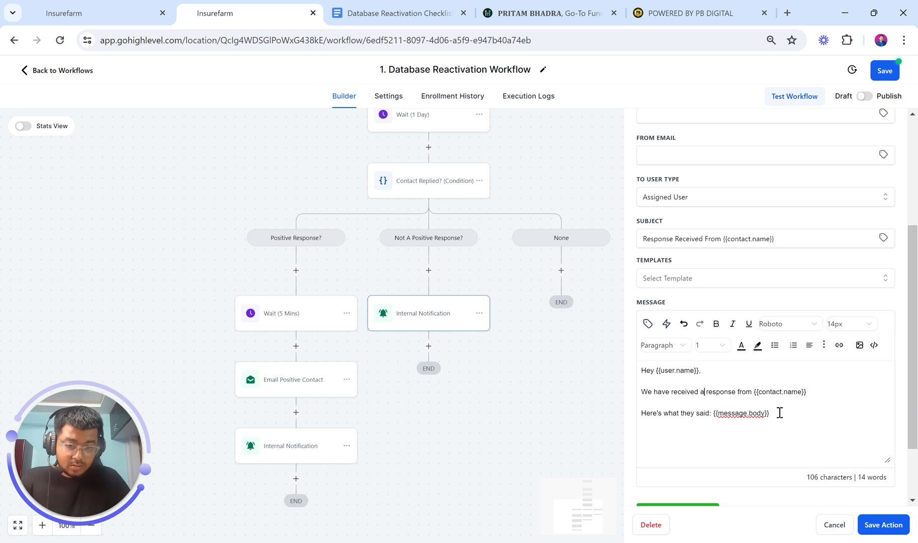
scroll(760, 445, down, 1)
scroll(809, 409, up, 5)
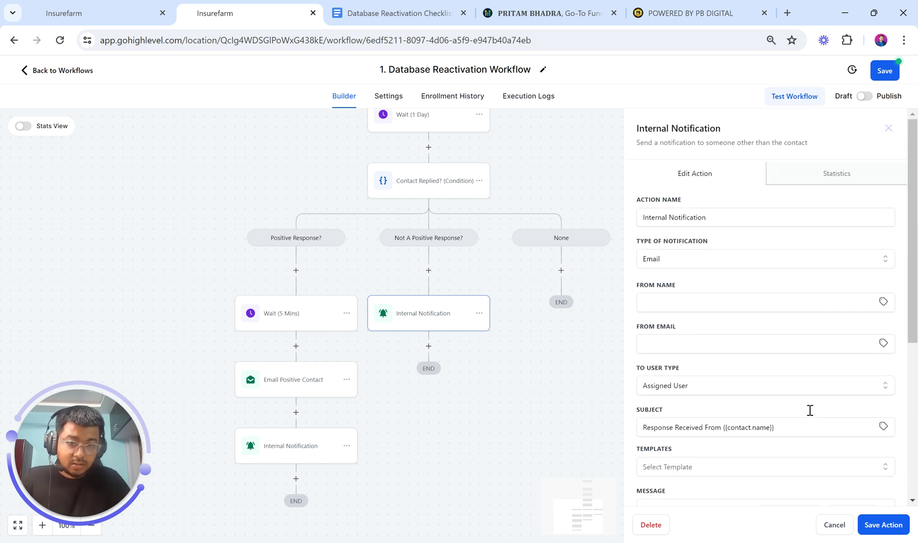
scroll(810, 409, down, 5)
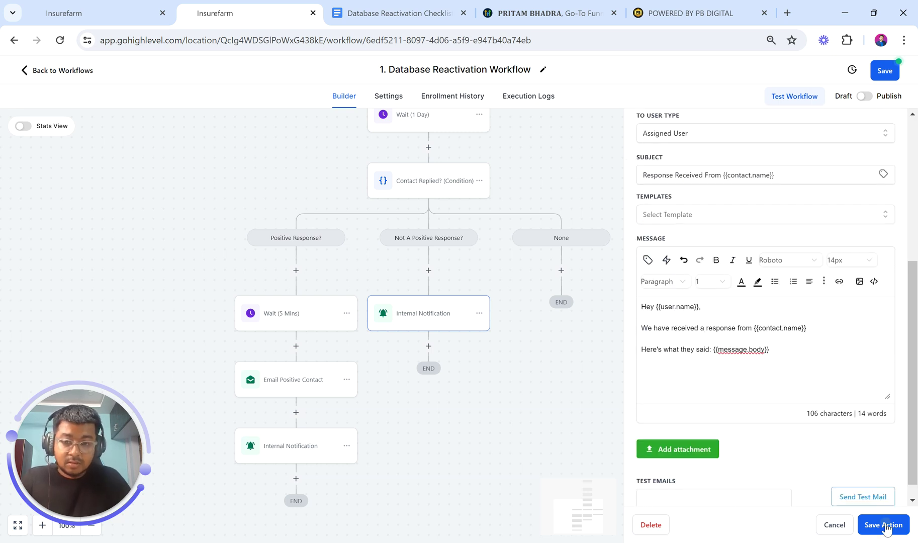
click(884, 526)
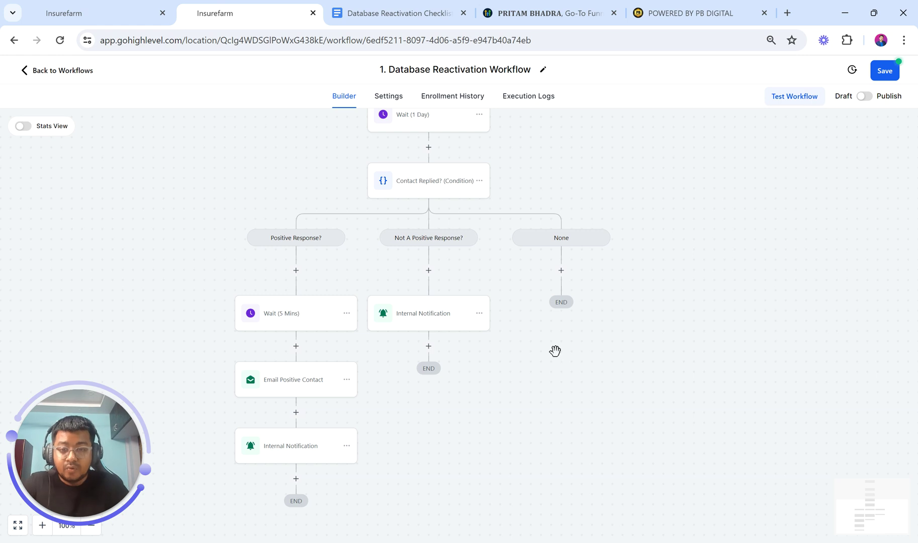
Open the Database Reactivation Checklist doc at the Day 1: Initial Email copy
scroll(555, 351, up, 5)
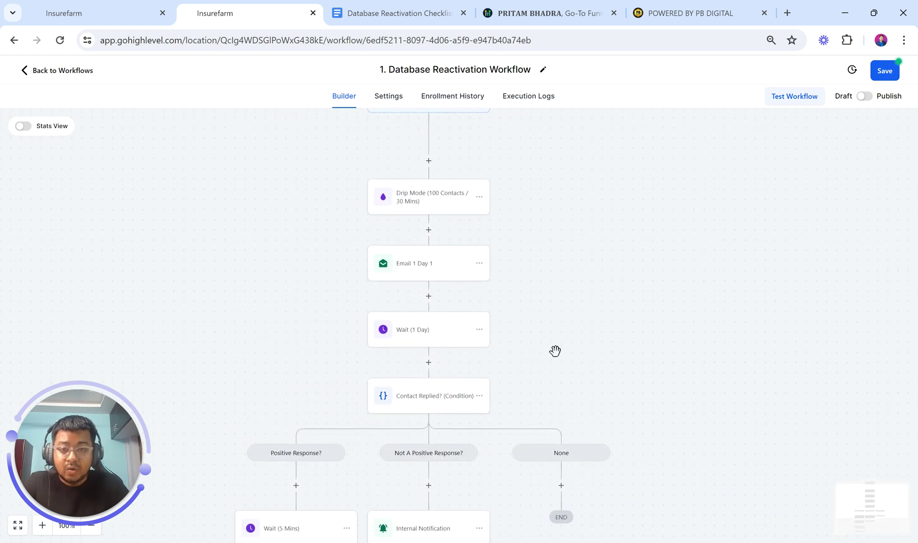
scroll(555, 351, up, 1)
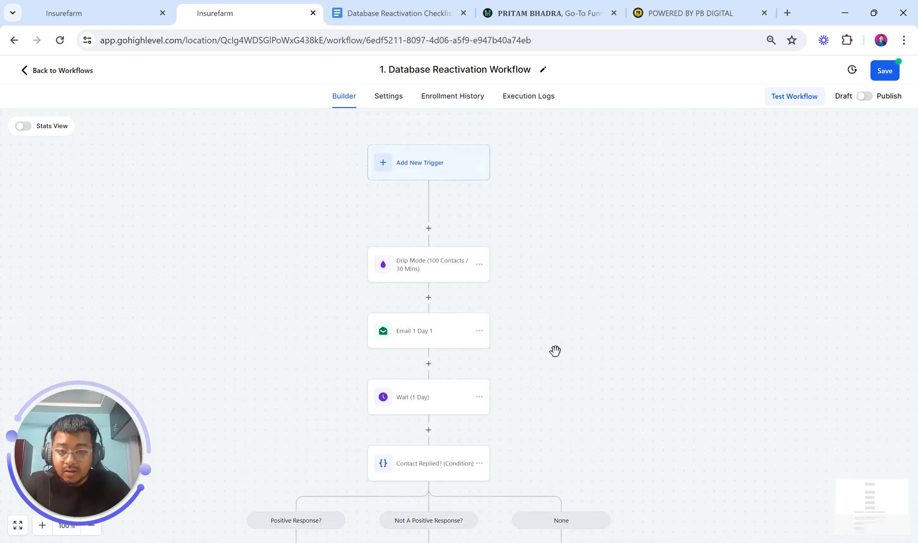
scroll(555, 350, down, 6)
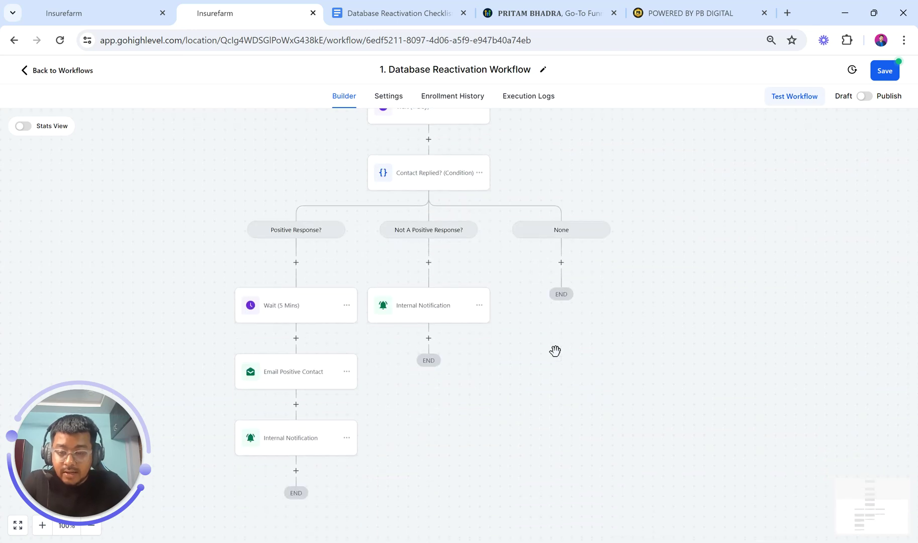
scroll(554, 351, up, 1)
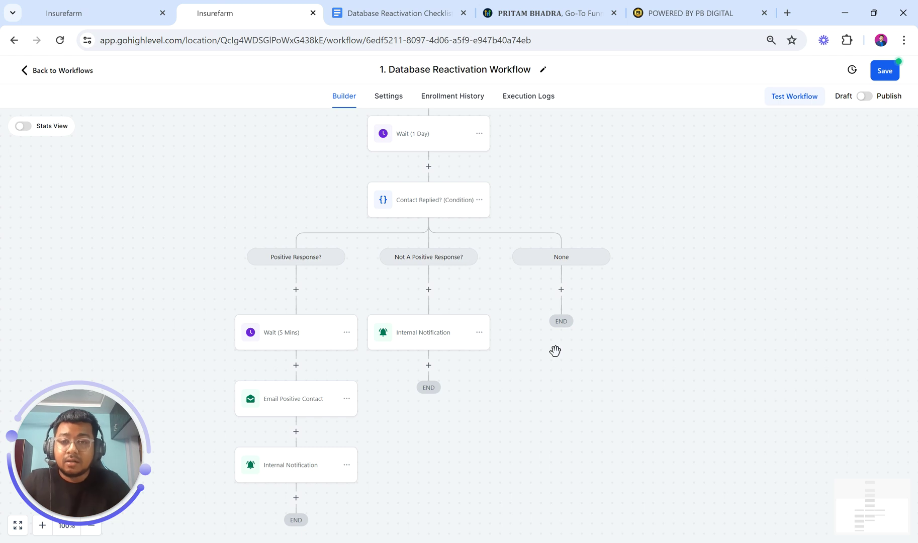
click(390, 13)
scroll(365, 256, up, 6)
scroll(365, 256, down, 6)
scroll(366, 255, up, 1)
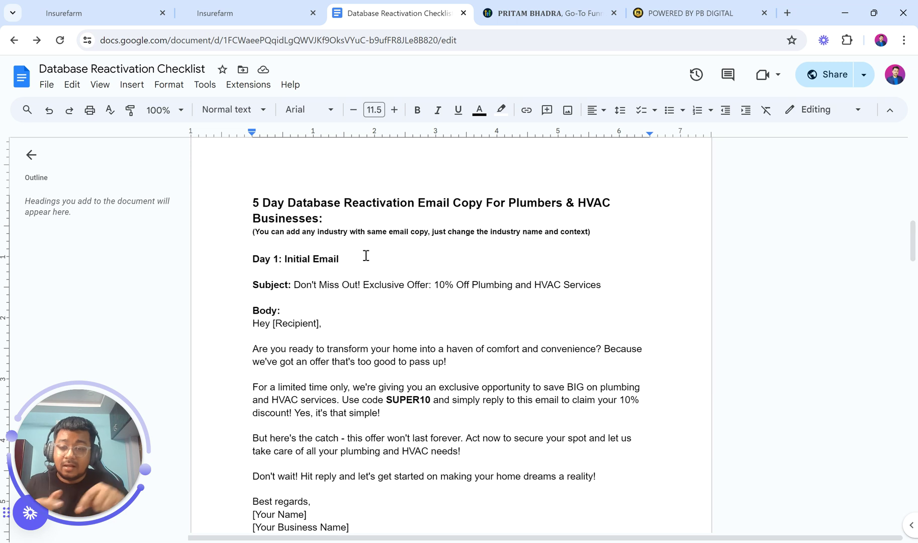
Scroll through the Day 1–3 email copy, then go back to the workflow builder
scroll(366, 255, up, 15)
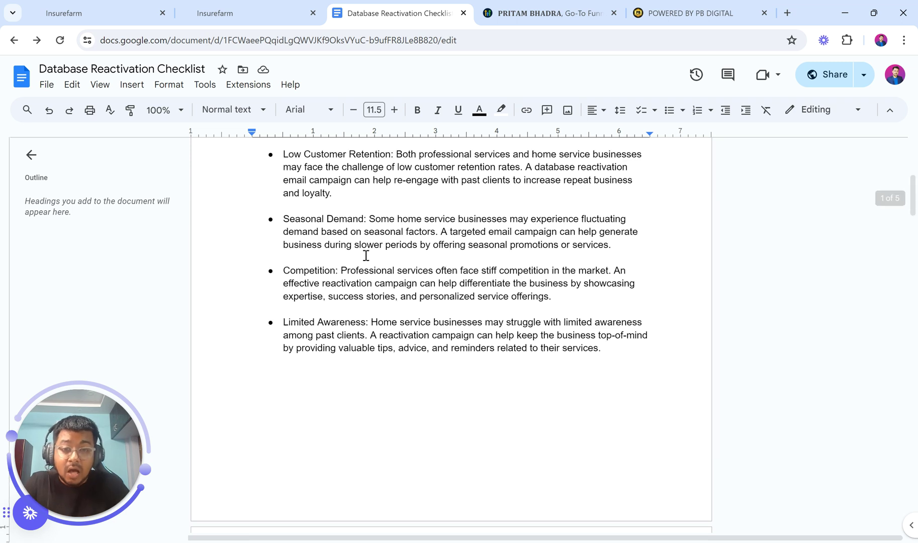
click(422, 210)
key(ctrl+End)
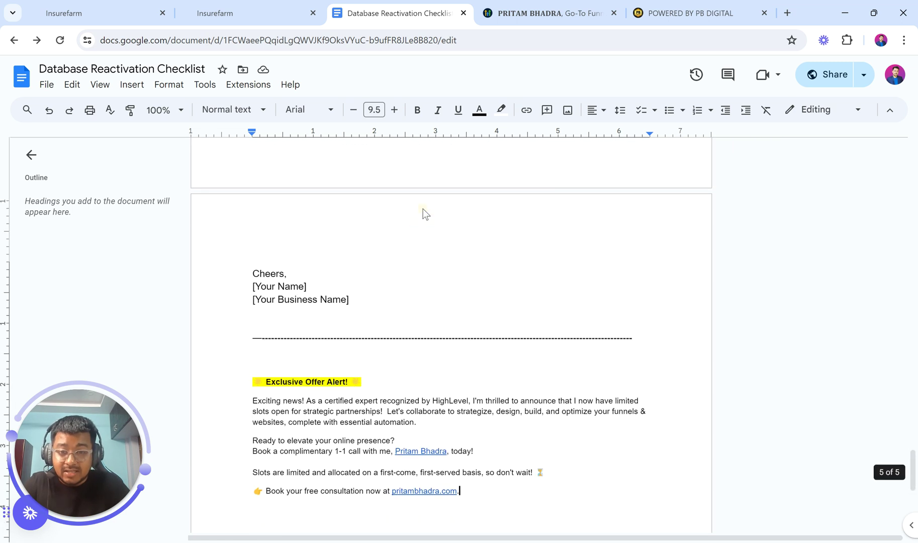
scroll(424, 272, up, 10)
scroll(425, 271, up, 15)
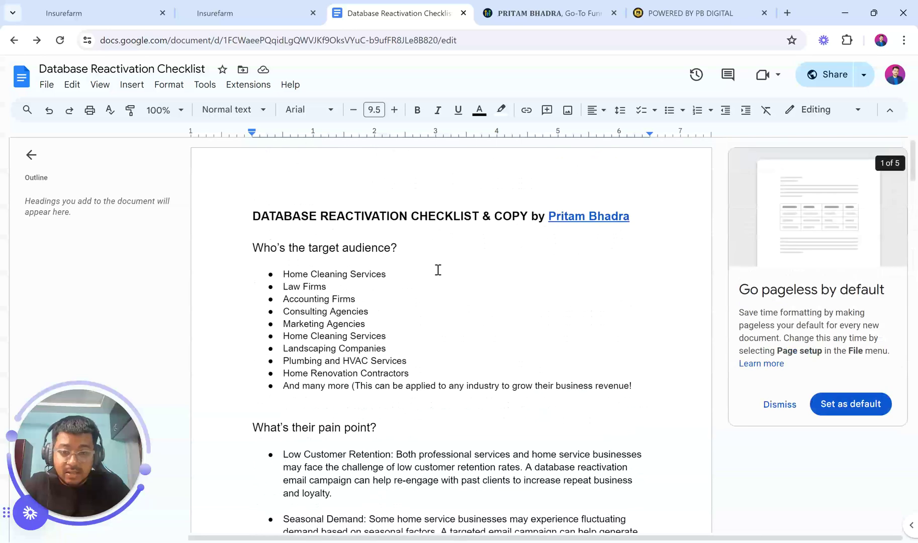
double_click(438, 217)
scroll(405, 459, down, 20)
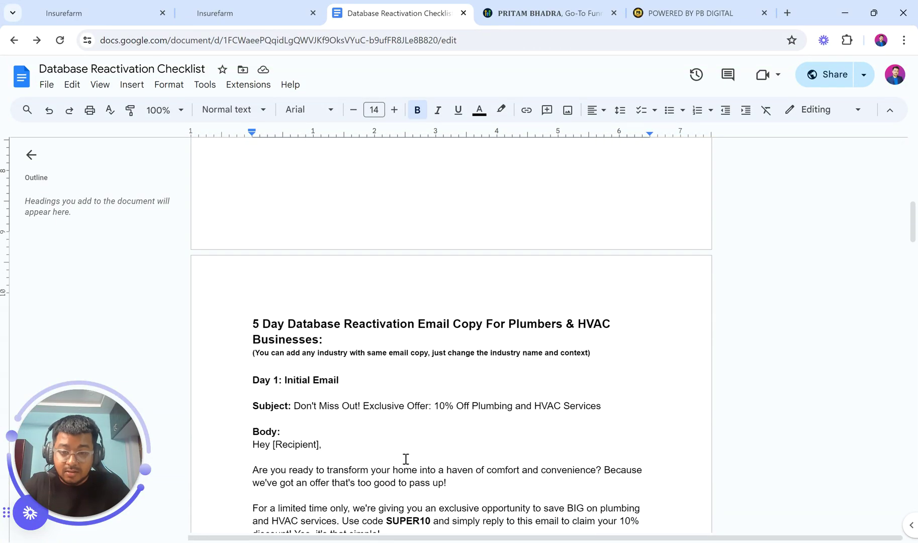
scroll(405, 459, up, 2)
scroll(406, 459, up, 9)
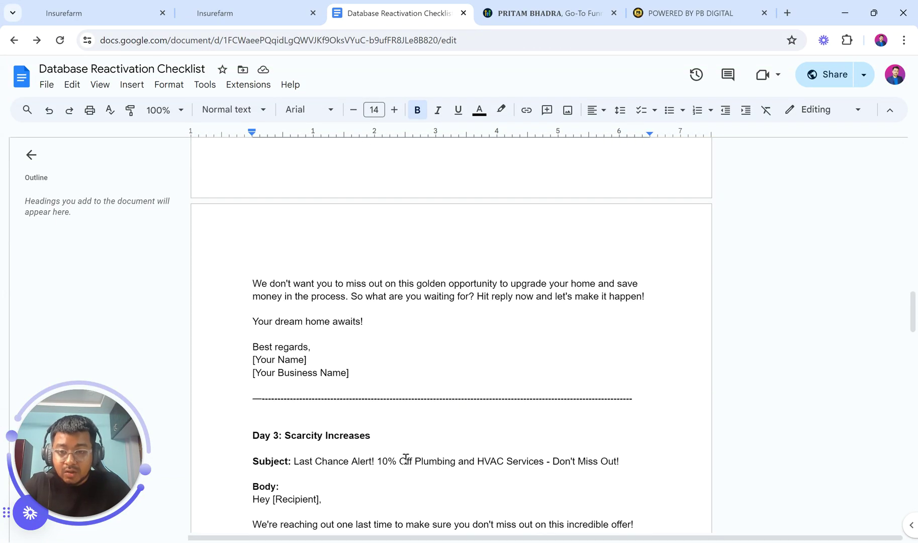
scroll(405, 459, down, 1)
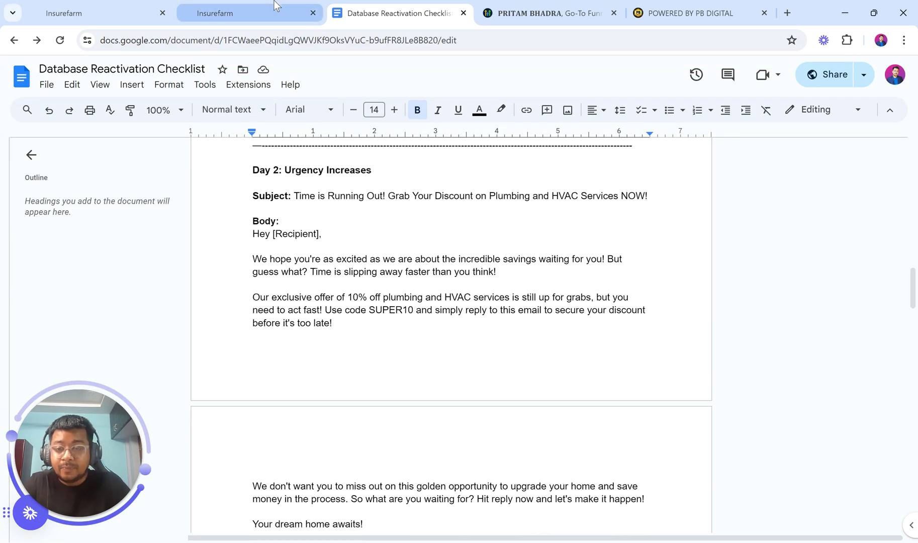
click(266, 12)
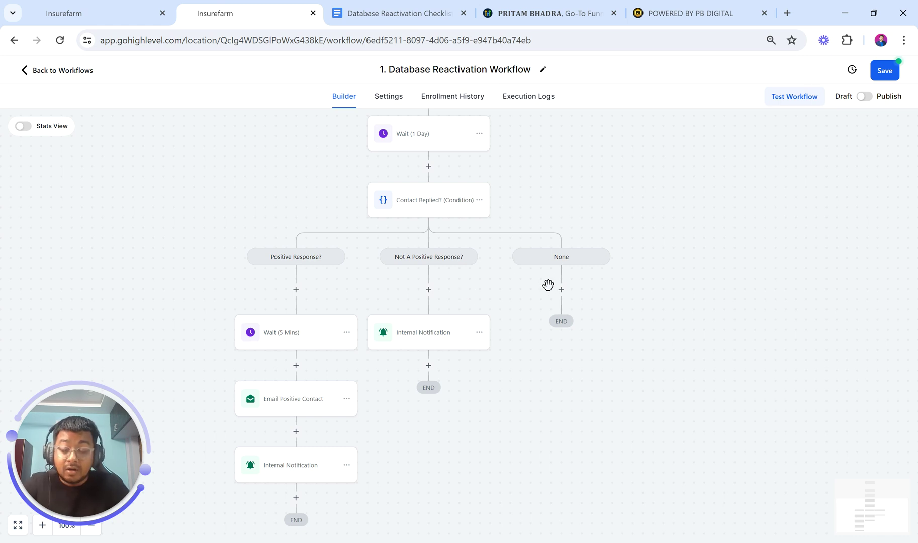
scroll(548, 285, up, 3)
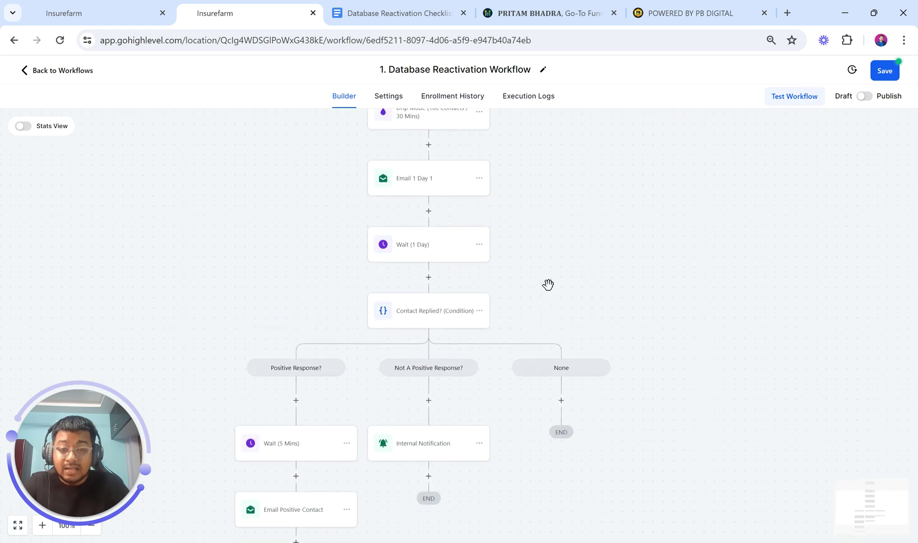
scroll(548, 285, up, 2)
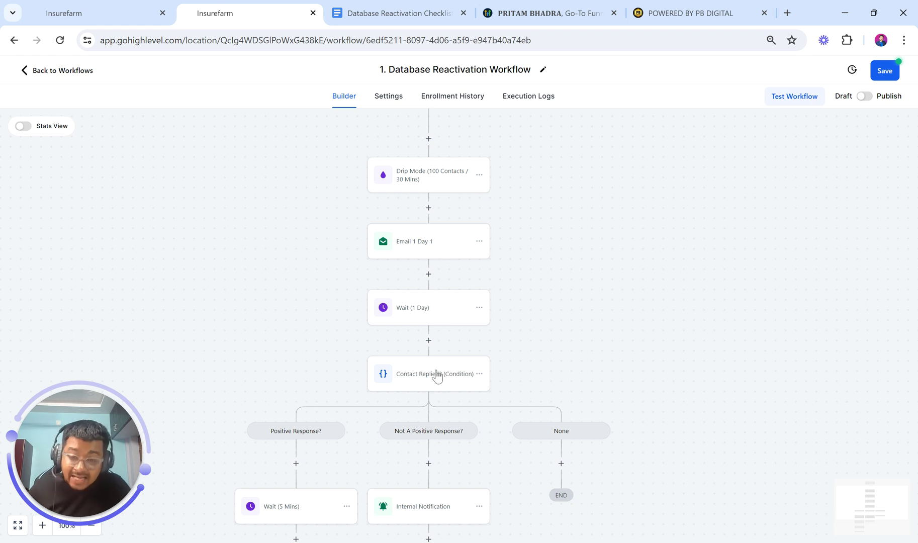
scroll(436, 374, down, 2)
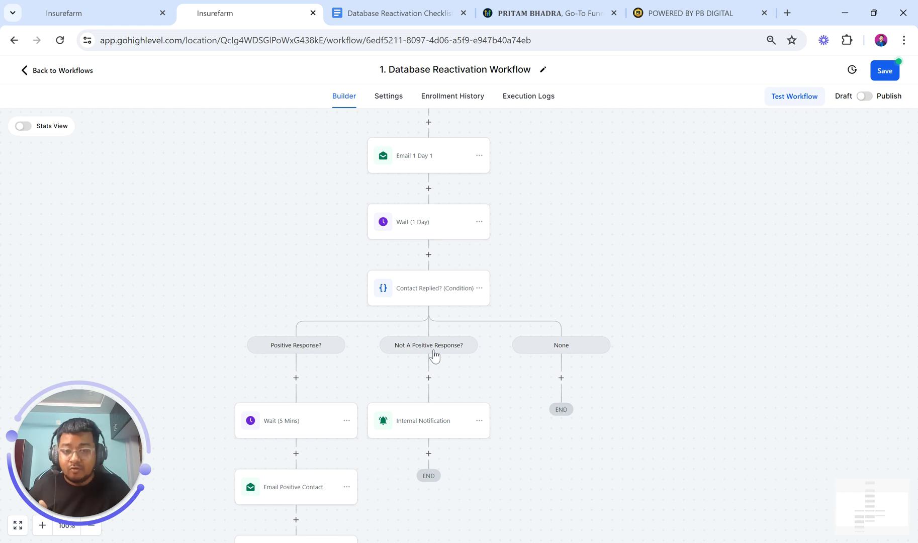
scroll(435, 356, up, 2)
scroll(434, 356, down, 4)
scroll(435, 355, up, 4)
scroll(435, 355, up, 1)
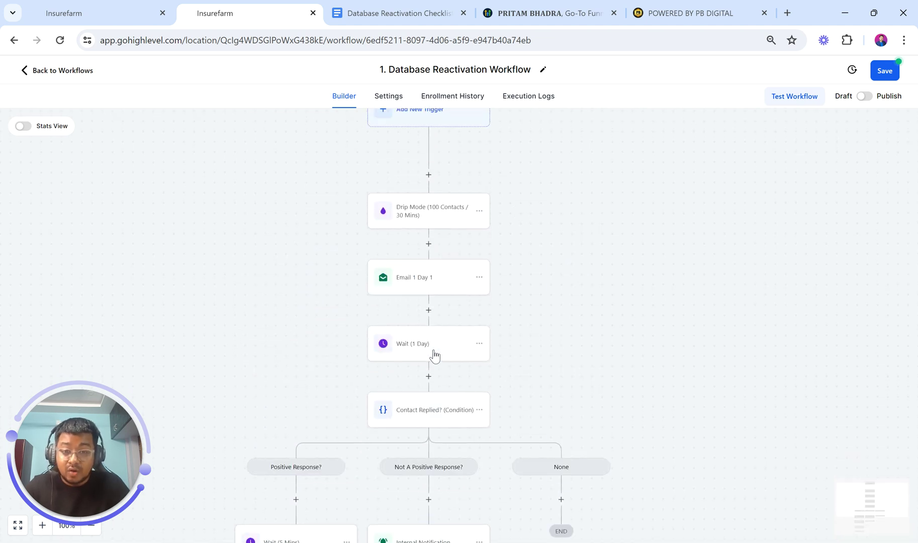
Copy all actions from the Drip Mode step downward and paste them under the None branch
click(479, 212)
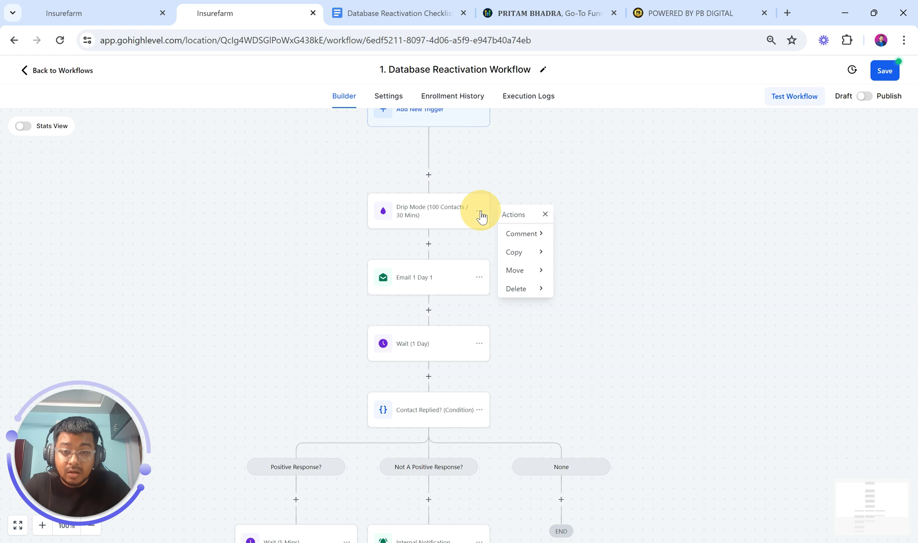
click(523, 258)
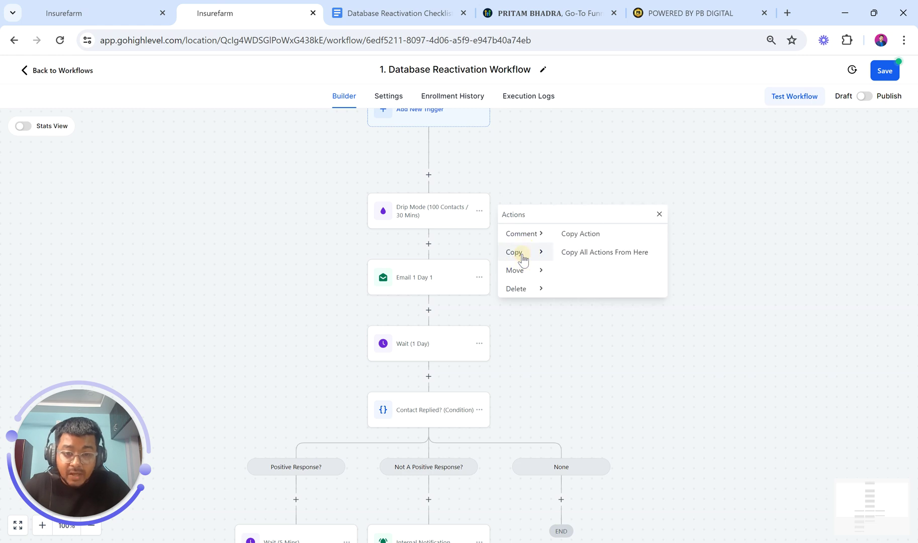
click(604, 254)
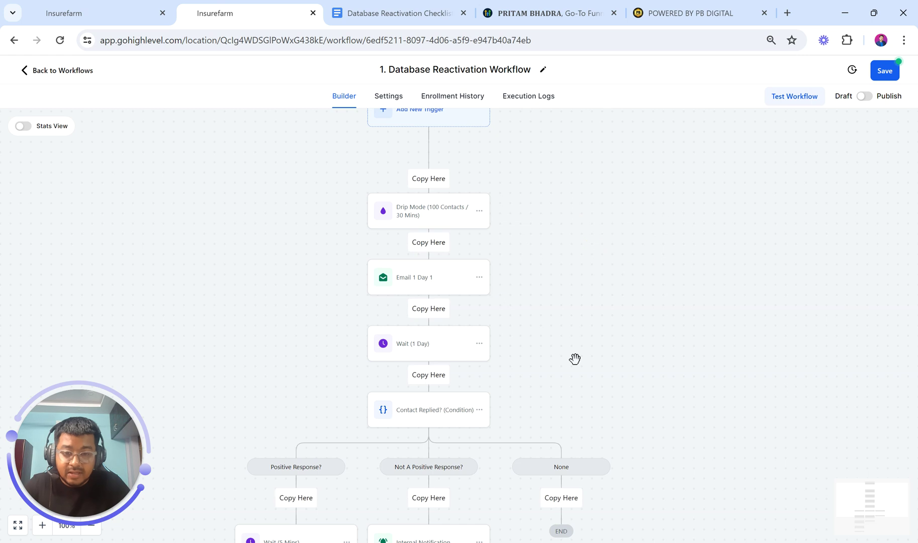
scroll(575, 362, down, 2)
click(561, 393)
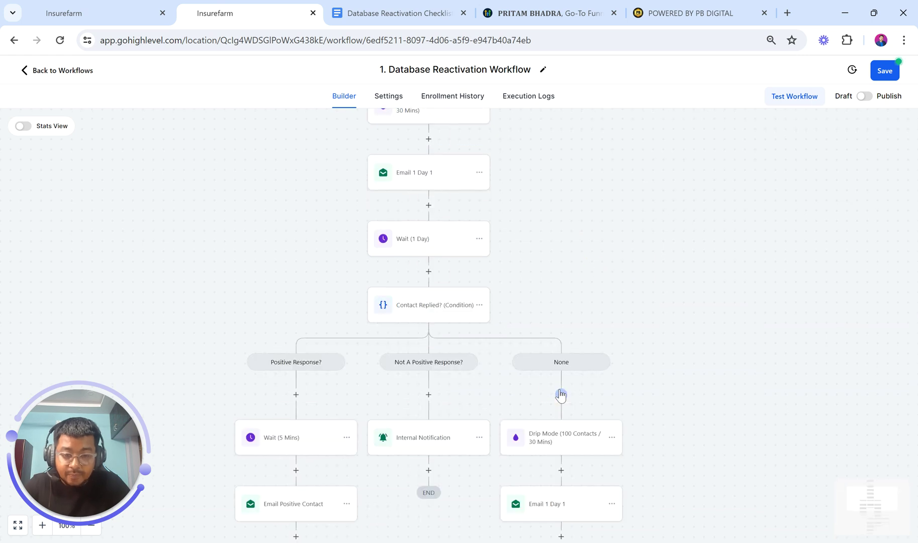
Rename the pasted drip step to 'Drip Mode (100 Contacts / 30 Mins) Day 2'
scroll(561, 395, down, 2)
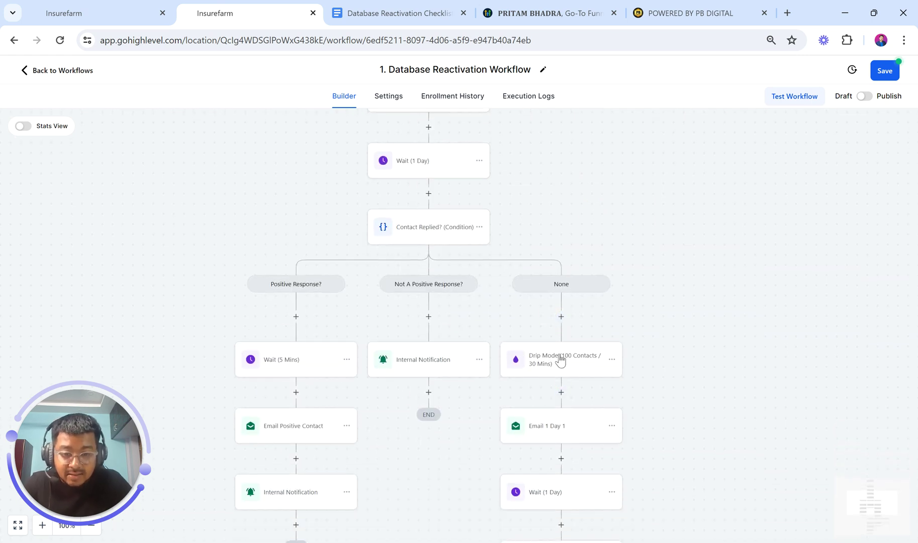
click(560, 360)
click(782, 197)
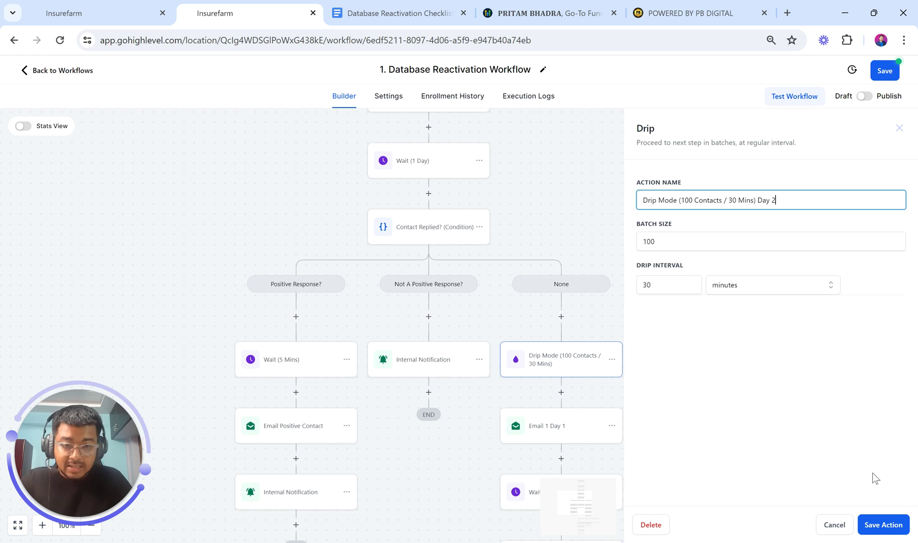
Save the Day 2 drip, rename the copied email to 'Email 2 Day 2', then return to the checklist doc
click(878, 527)
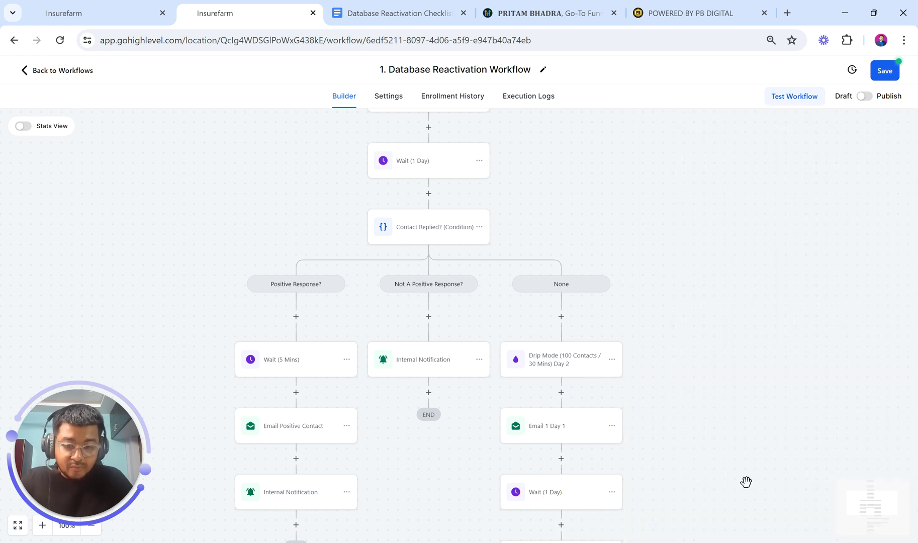
scroll(728, 472, down, 1)
click(570, 379)
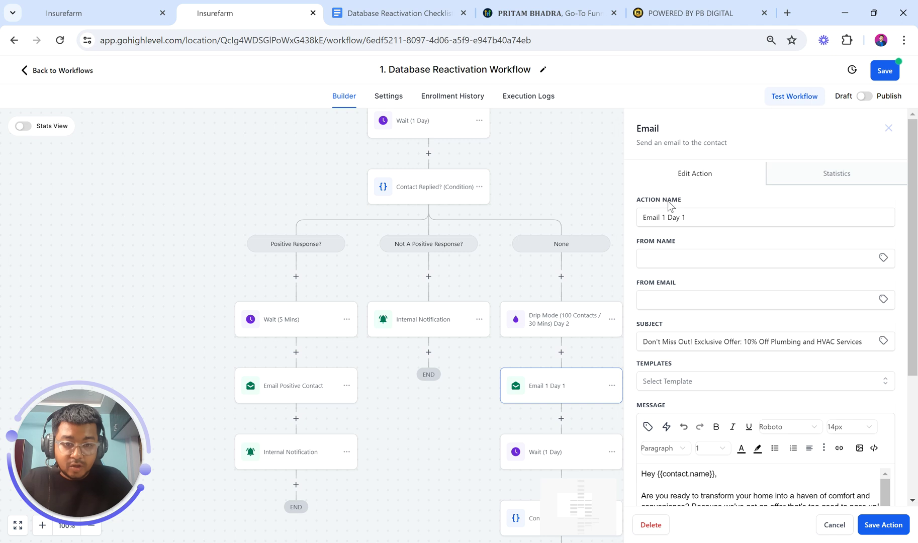
click(666, 216)
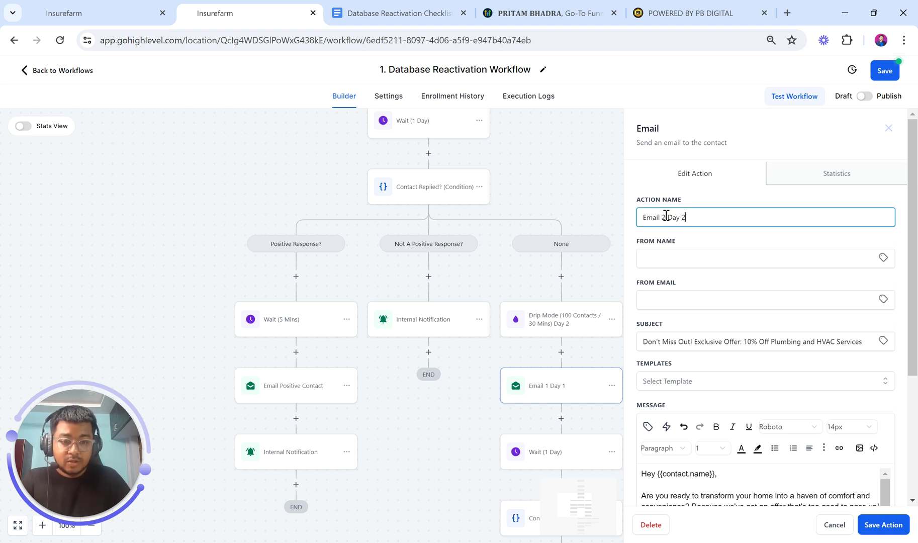
scroll(718, 412, down, 3)
scroll(719, 414, up, 1)
click(400, 13)
scroll(405, 383, up, 6)
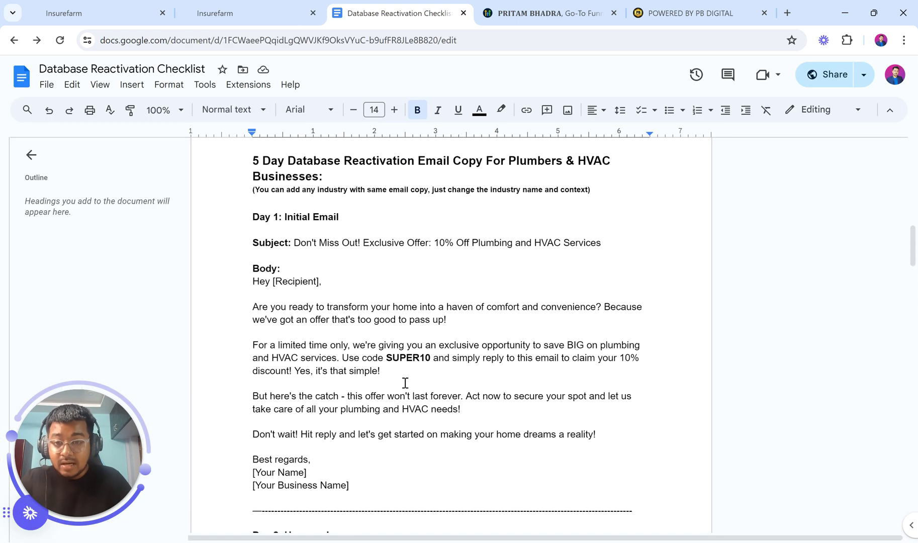
Append ', Offer Introduction' to the Day 1 heading in the checklist doc
drag(286, 221, 349, 219)
click(348, 219)
text(, Offer intr)
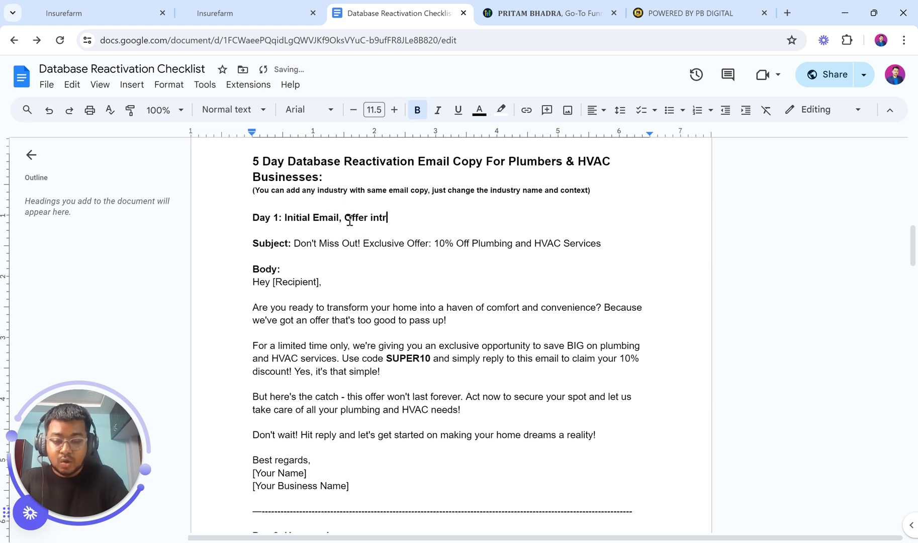
text(oduction)
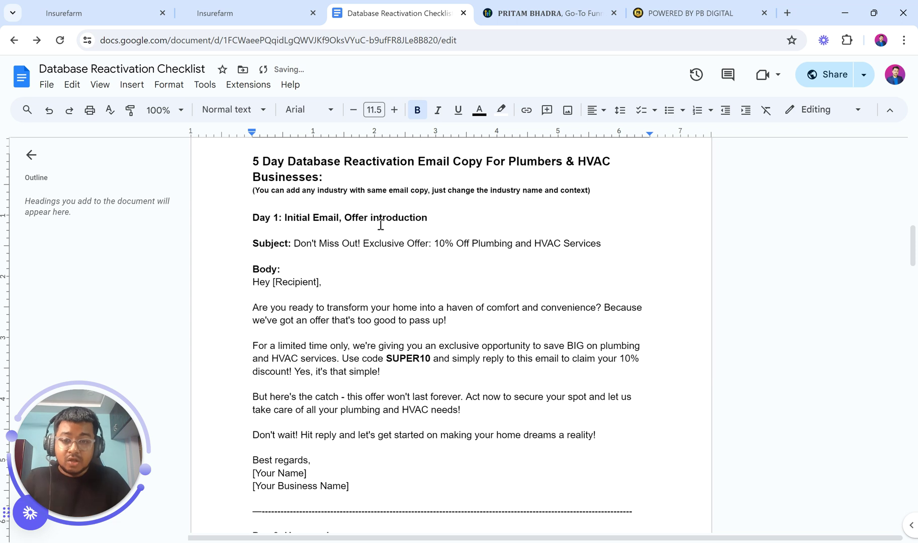
click(374, 218)
key(BackSpace)
text(I)
click(402, 344)
scroll(403, 344, down, 7)
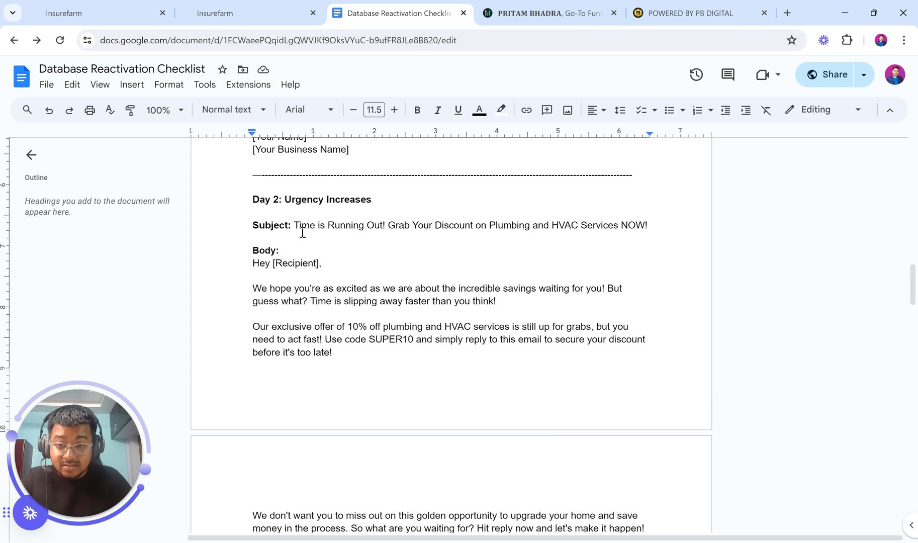
Paste the Day 2 subject line 'Time is Running Out!…' into the copied email's Subject field
drag(295, 225, 653, 223)
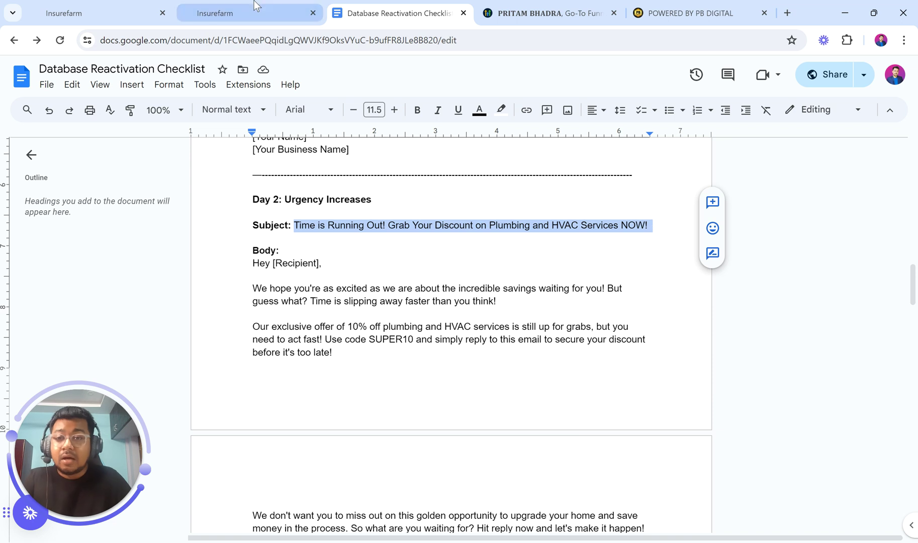
click(254, 11)
click(703, 226)
key(ctrl+a)
key(ctrl+v)
key(Home)
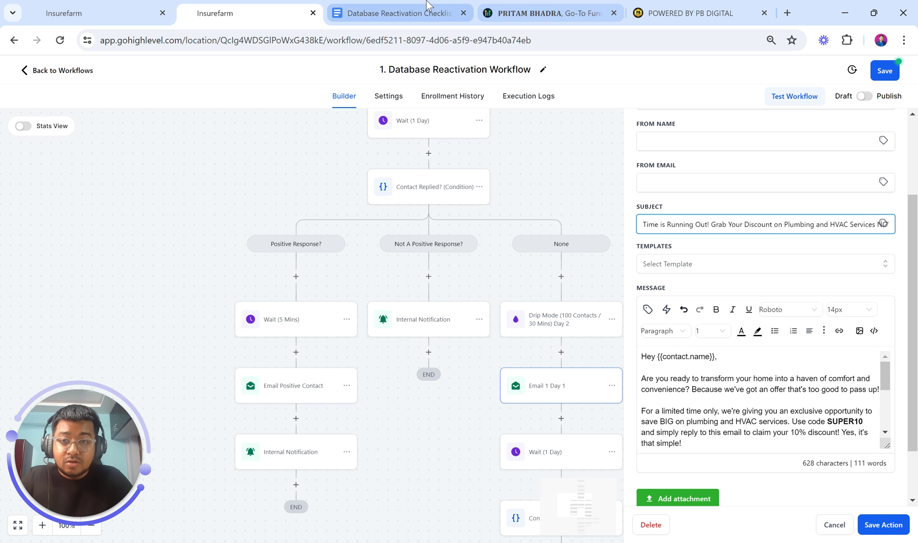
click(427, 6)
scroll(416, 297, down, 2)
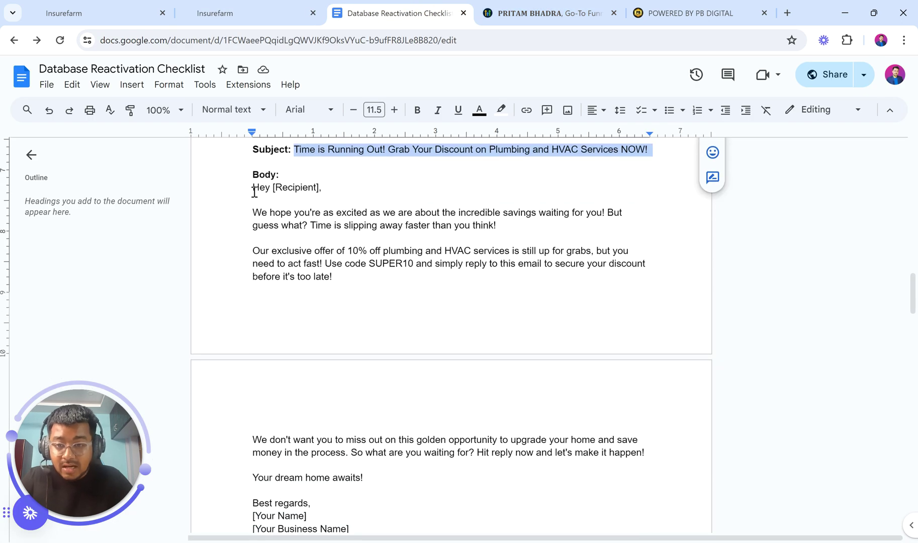
Select and copy the Day 2 email body paragraphs through the sign-off from the checklist
drag(259, 245, 589, 248)
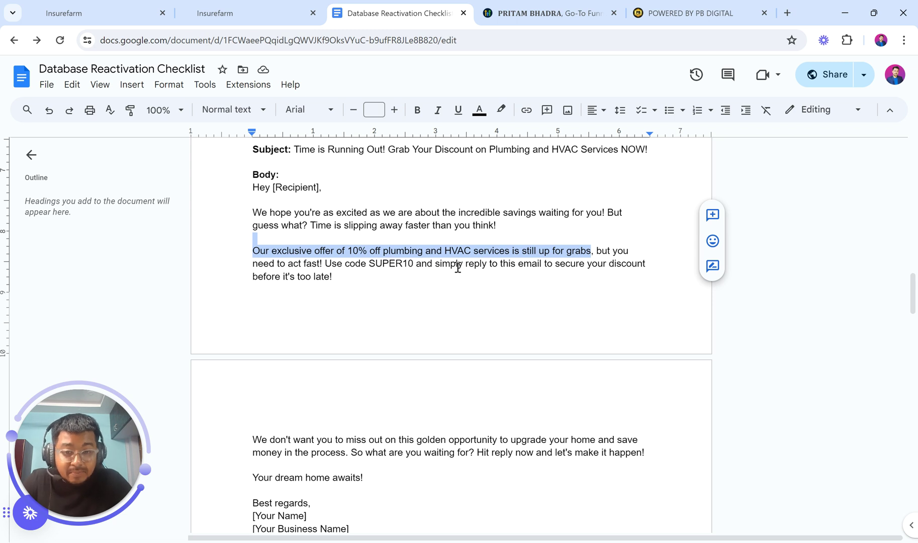
drag(436, 265, 537, 267)
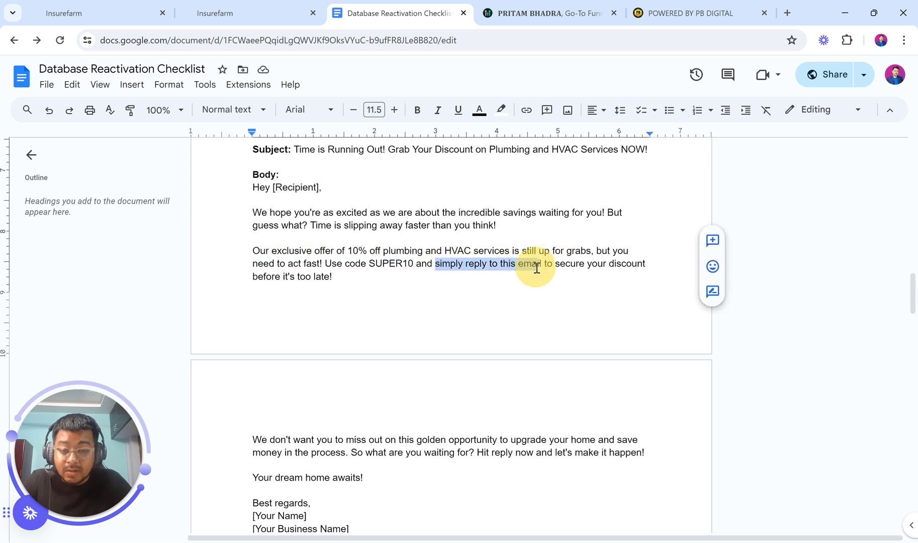
scroll(537, 302, down, 1)
scroll(539, 331, down, 1)
drag(252, 390, 382, 395)
scroll(382, 394, up, 3)
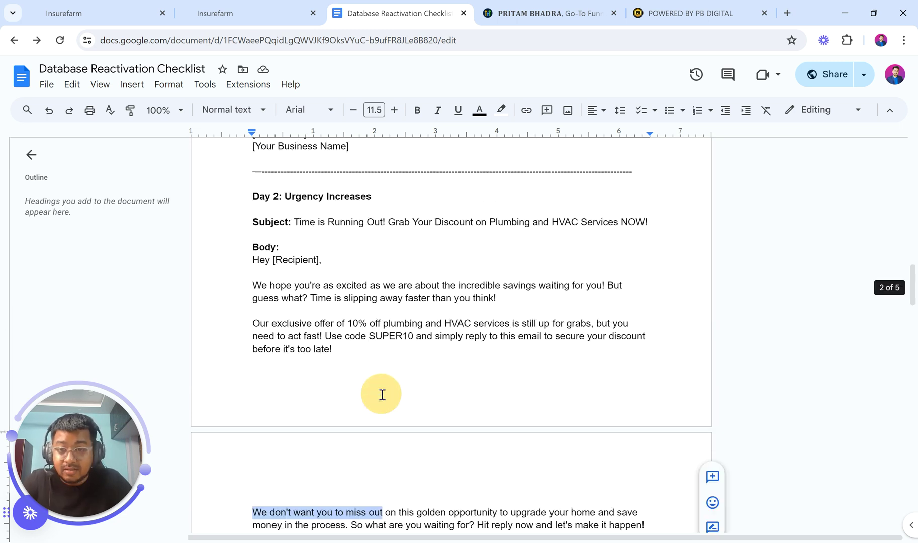
drag(255, 259, 361, 362)
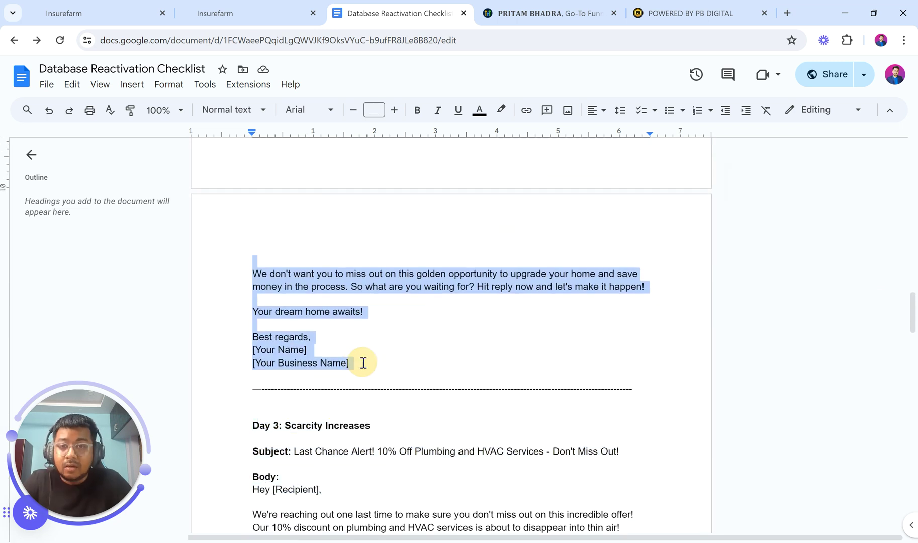
click(260, 6)
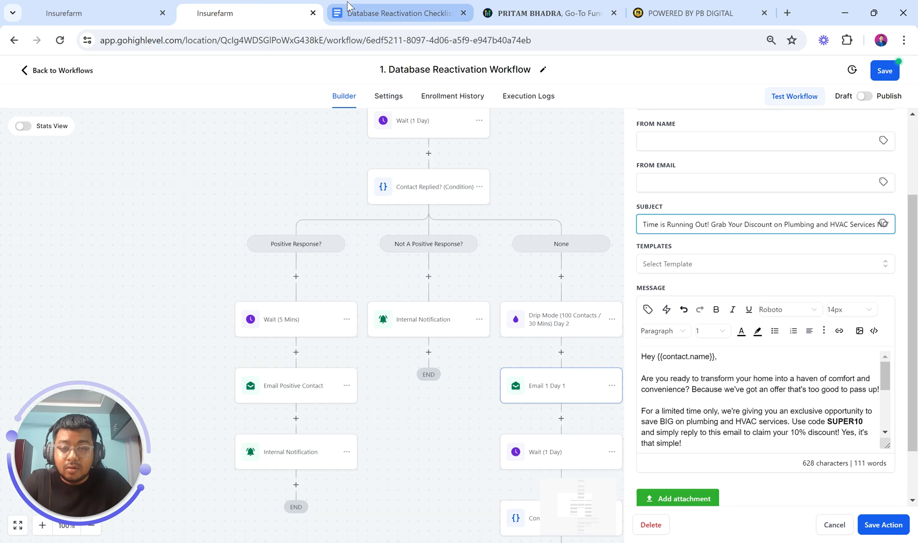
click(346, 4)
click(343, 290)
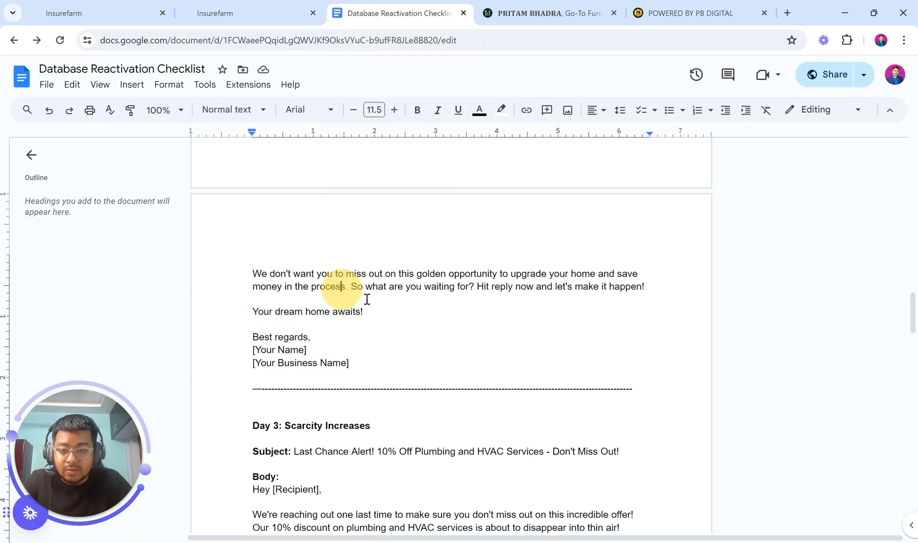
drag(367, 312, 255, 286)
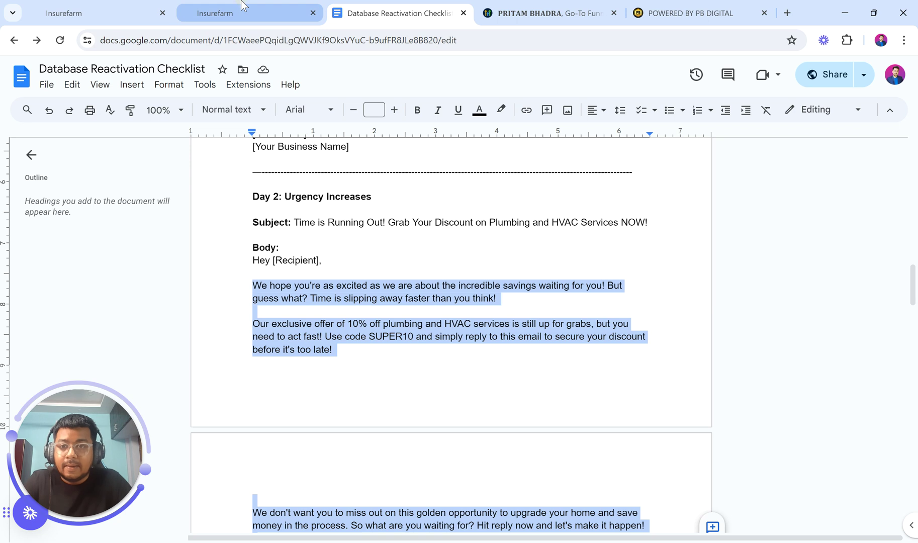
click(241, 4)
scroll(708, 400, up, 1)
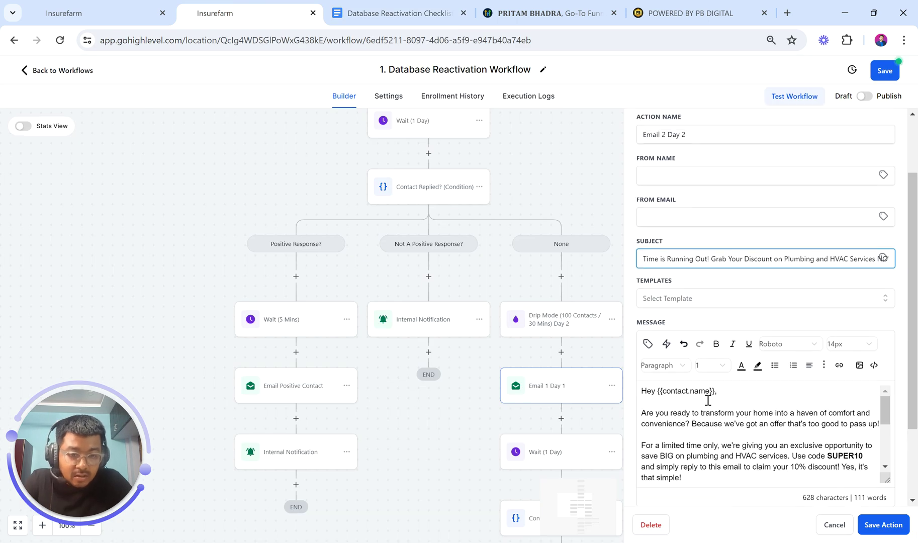
Paste the Day 2 copy over the old message body and remove the extra blank lines
scroll(703, 401, down, 1)
drag(643, 402, 713, 334)
key(ctrl+v)
key(BackSpace)
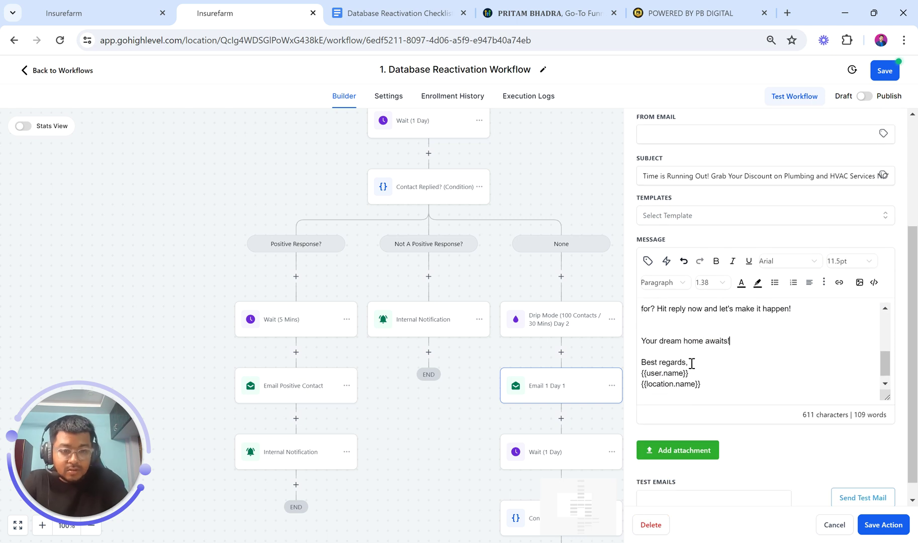
click(660, 328)
key(BackSpace)
key(BackSpace)
key(Return)
scroll(660, 328, up, 2)
click(648, 371)
key(BackSpace)
scroll(646, 369, up, 1)
click(642, 366)
key(BackSpace)
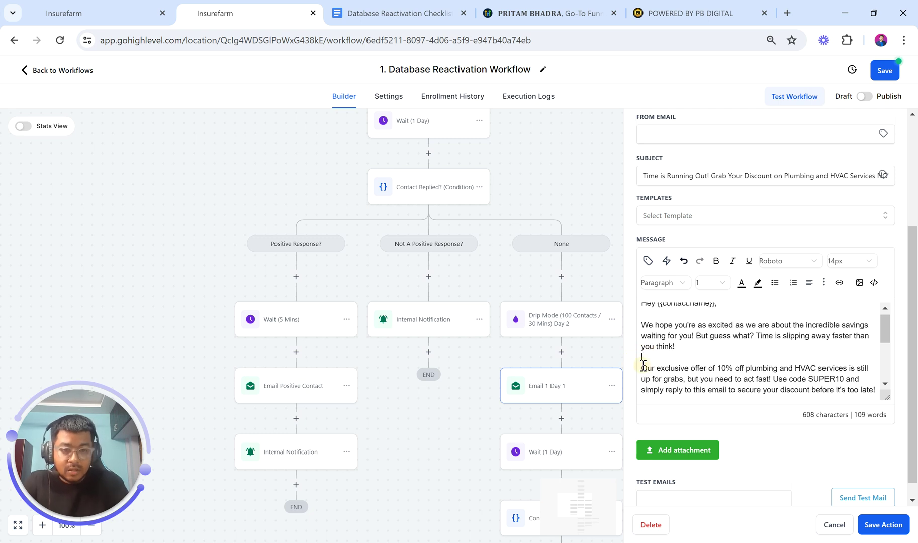
scroll(643, 365, up, 1)
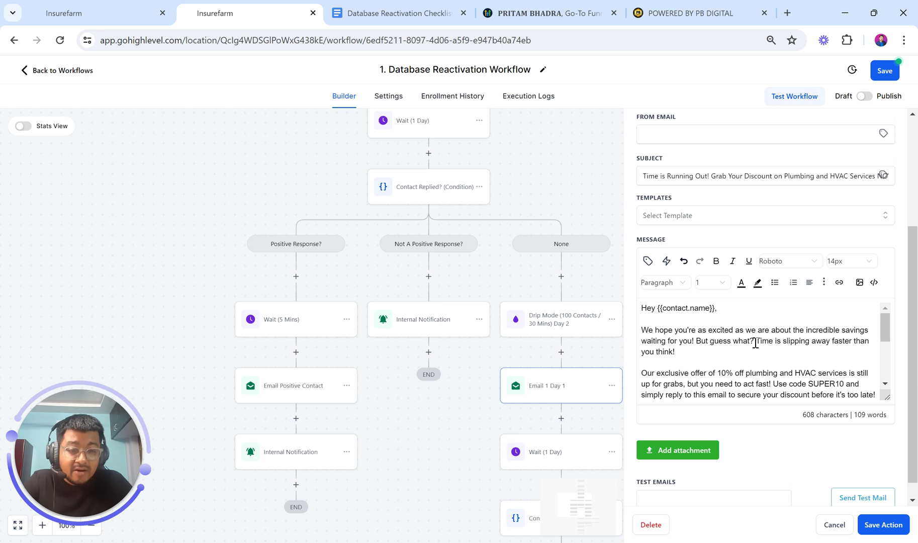
scroll(755, 343, down, 5)
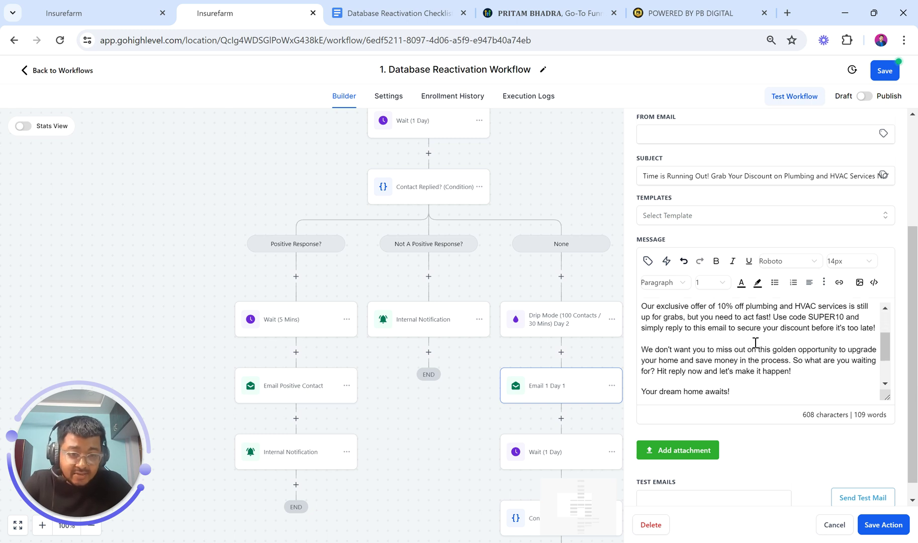
Bold the SUPER10 call-to-action sentence in the message
click(729, 334)
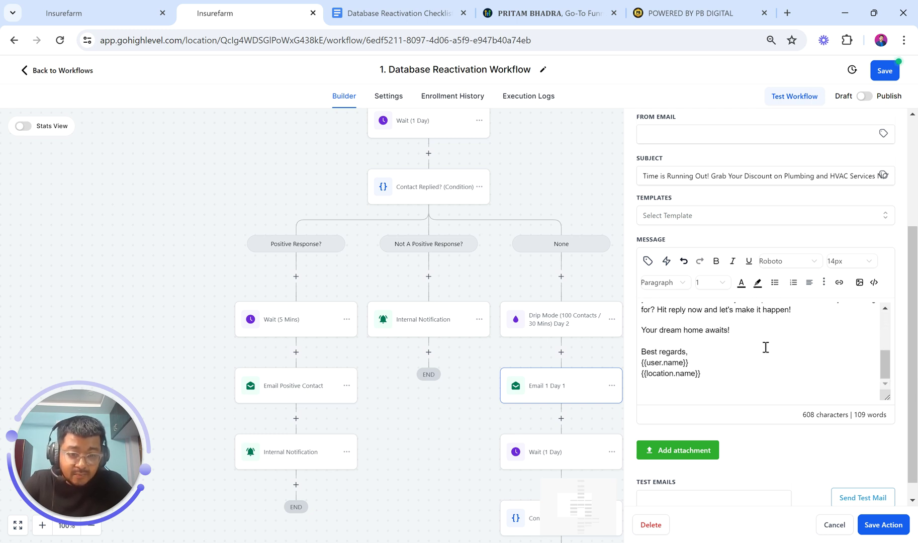
scroll(765, 347, up, 2)
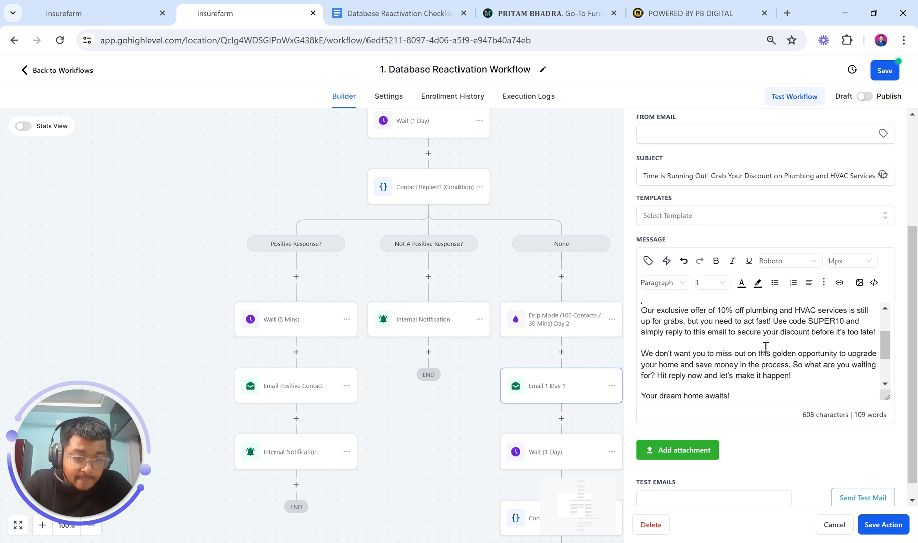
scroll(765, 347, up, 1)
scroll(774, 327, up, 2)
click(855, 329)
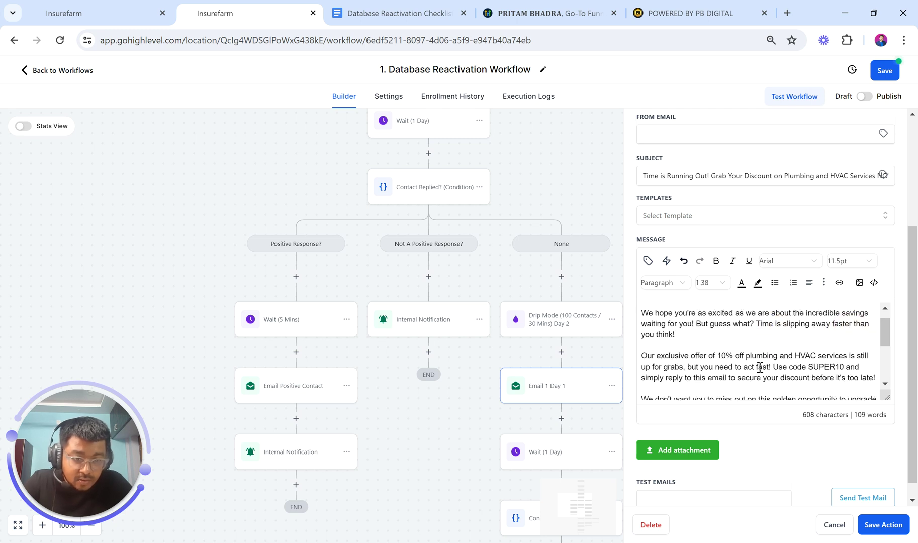
drag(772, 367, 874, 378)
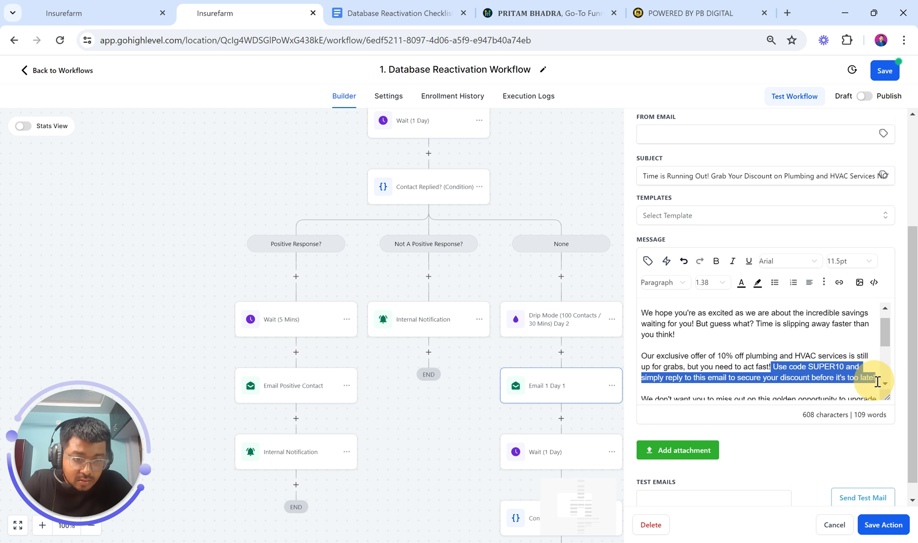
click(715, 261)
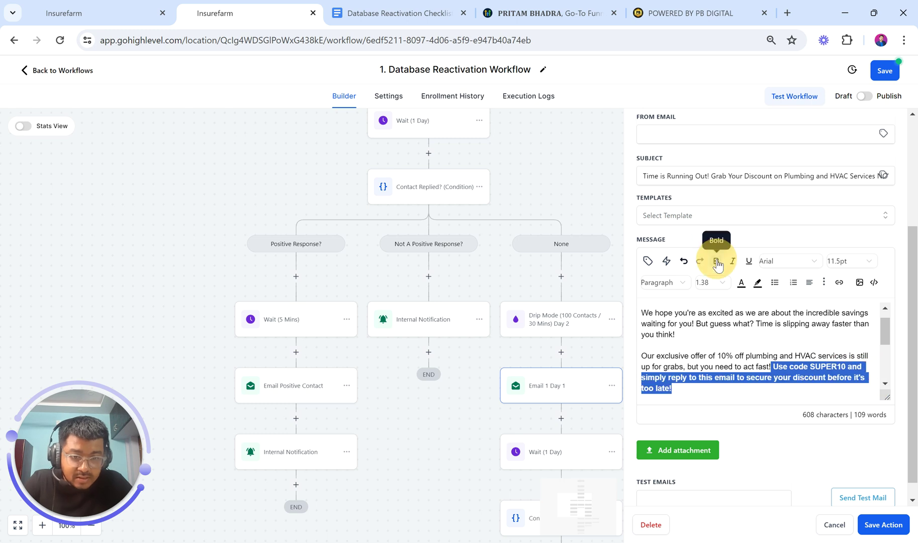
click(712, 348)
Delete the trailing empty line and save the Email 2 Day 2 step
scroll(712, 348, down, 6)
click(645, 383)
key(BackSpace)
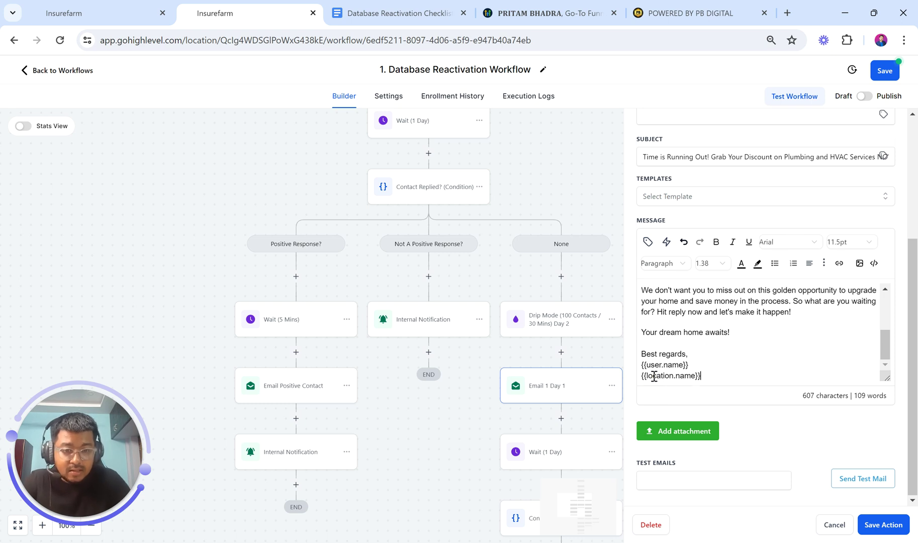
scroll(737, 347, up, 10)
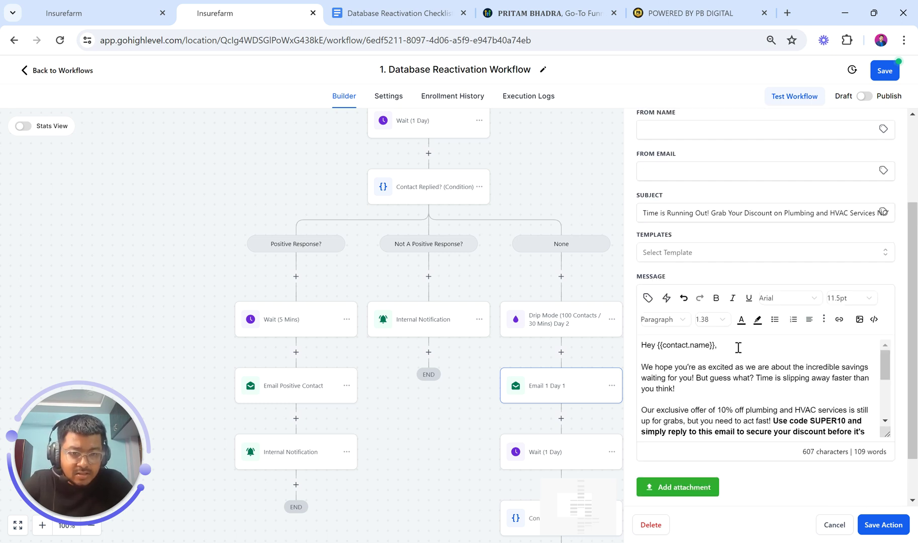
scroll(737, 348, up, 3)
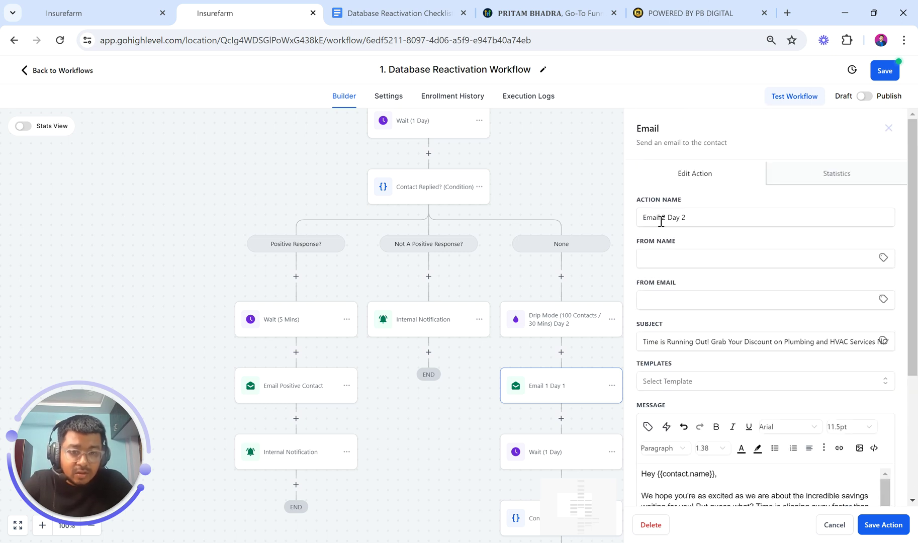
scroll(743, 362, down, 8)
click(887, 525)
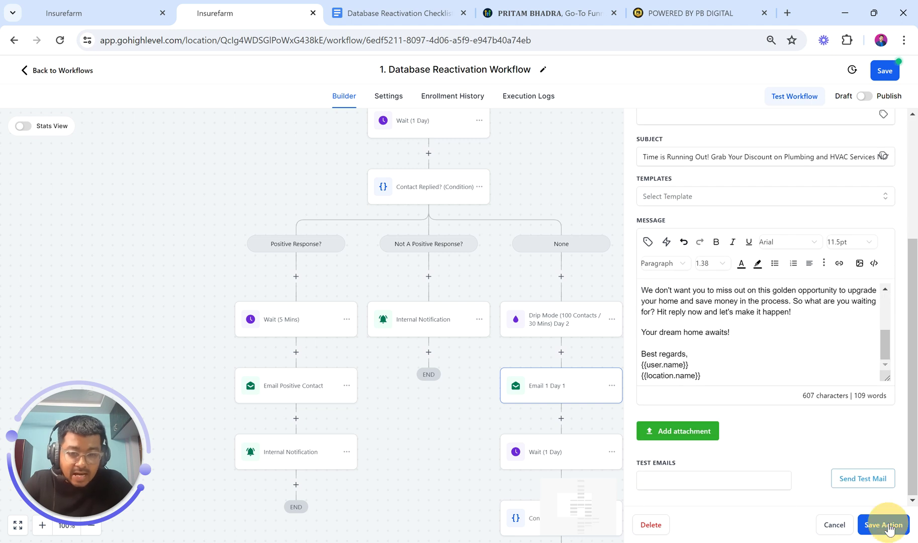
Switch the Wait (1 Day) step's reply target to Email 2 Day 2 and save it
click(553, 452)
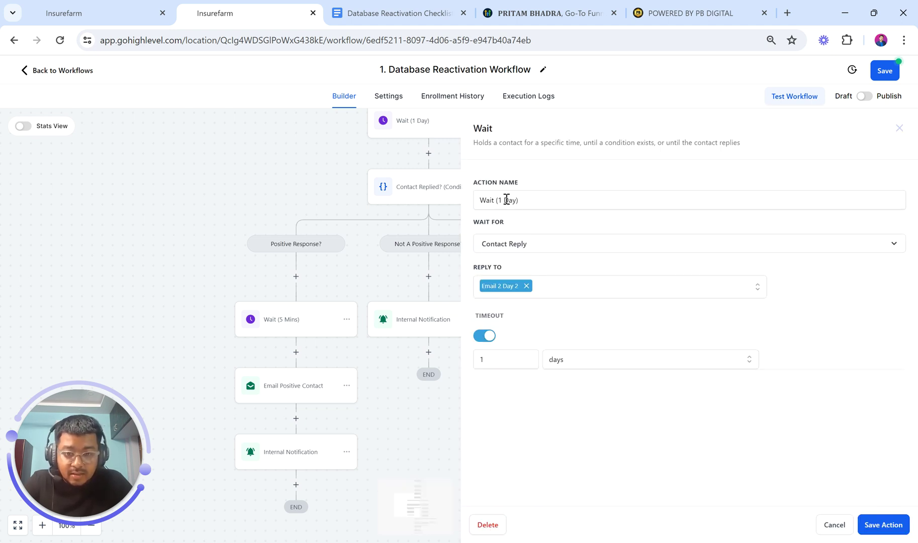
click(503, 200)
click(527, 200)
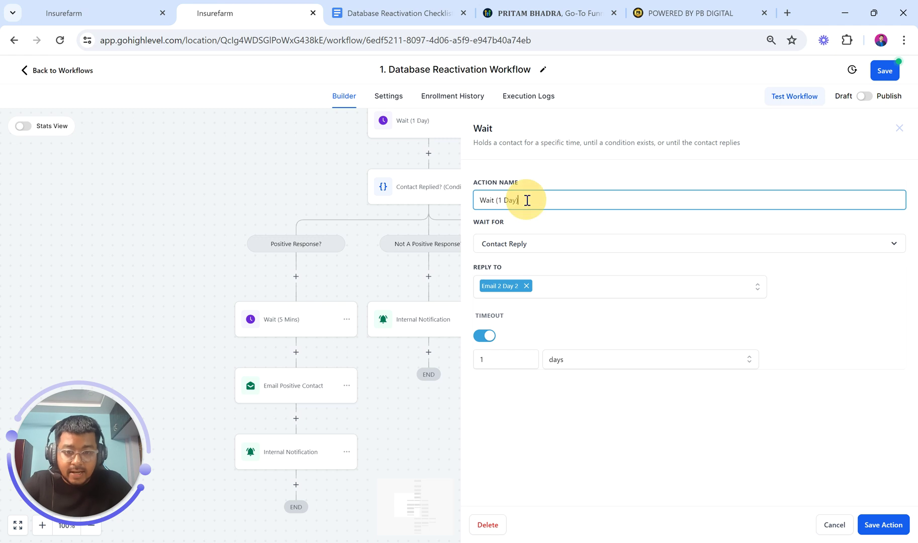
click(526, 286)
click(524, 285)
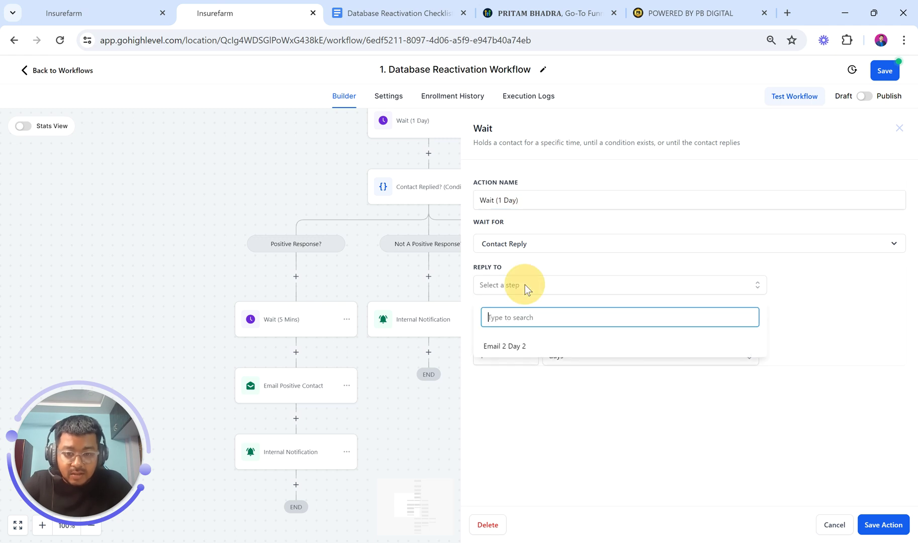
click(516, 347)
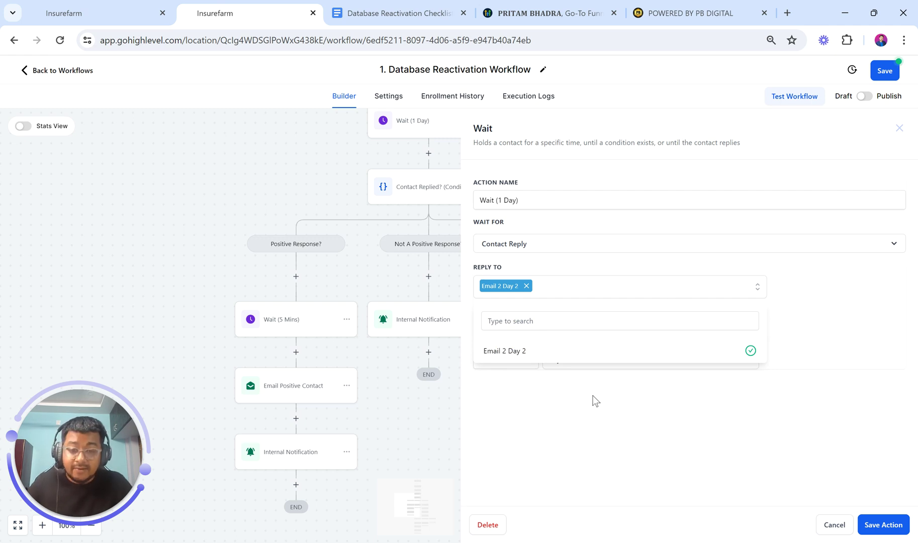
click(879, 525)
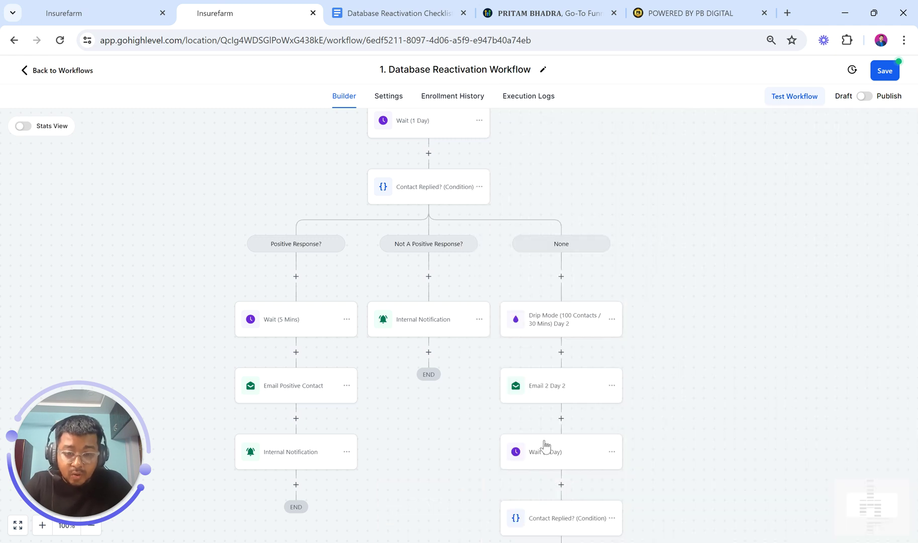
scroll(545, 444, down, 5)
scroll(544, 442, down, 3)
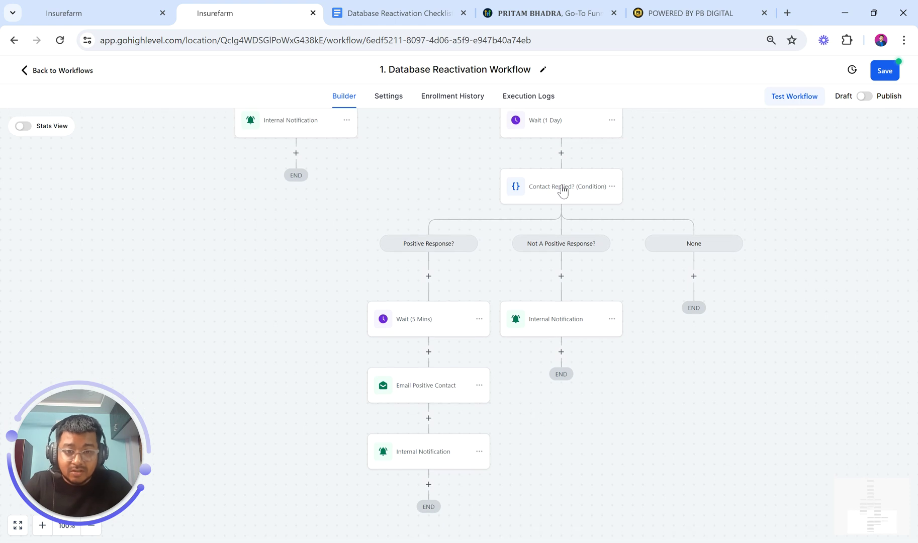
click(553, 188)
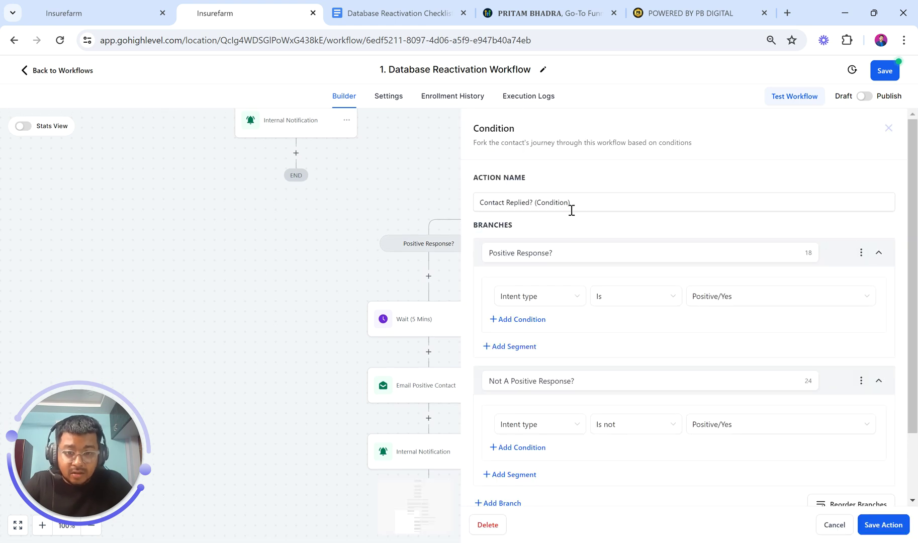
click(334, 254)
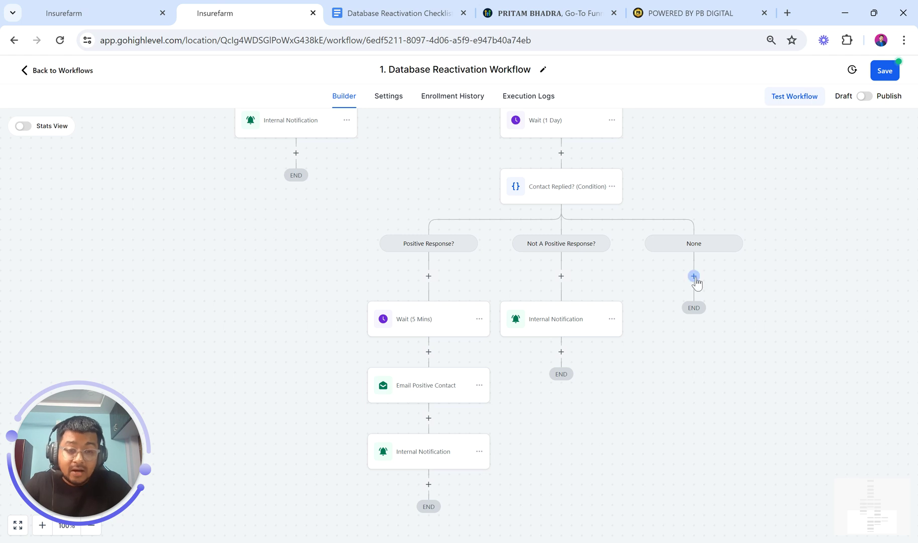
Copy all actions from the Drip Mode Day 2 step and paste them under the None branch
scroll(693, 275, up, 2)
scroll(695, 275, up, 1)
scroll(603, 244, up, 1)
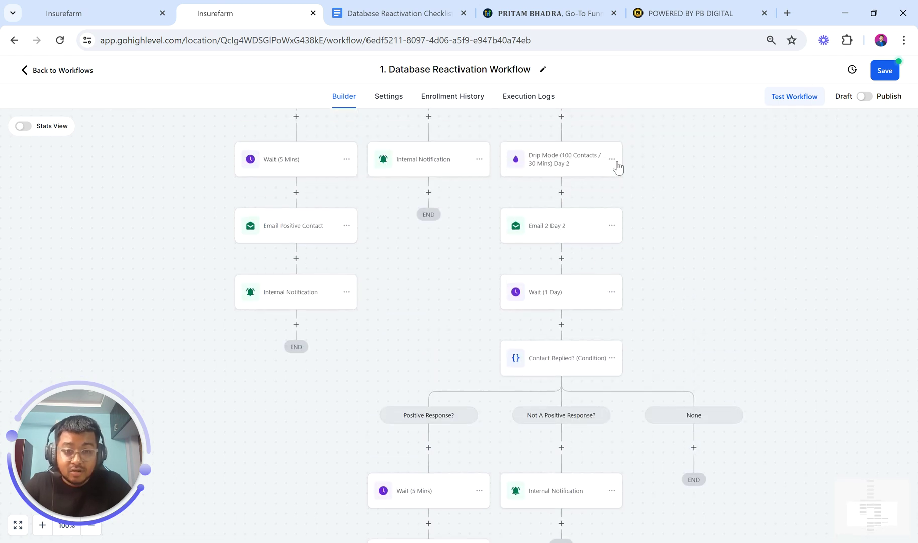
click(612, 160)
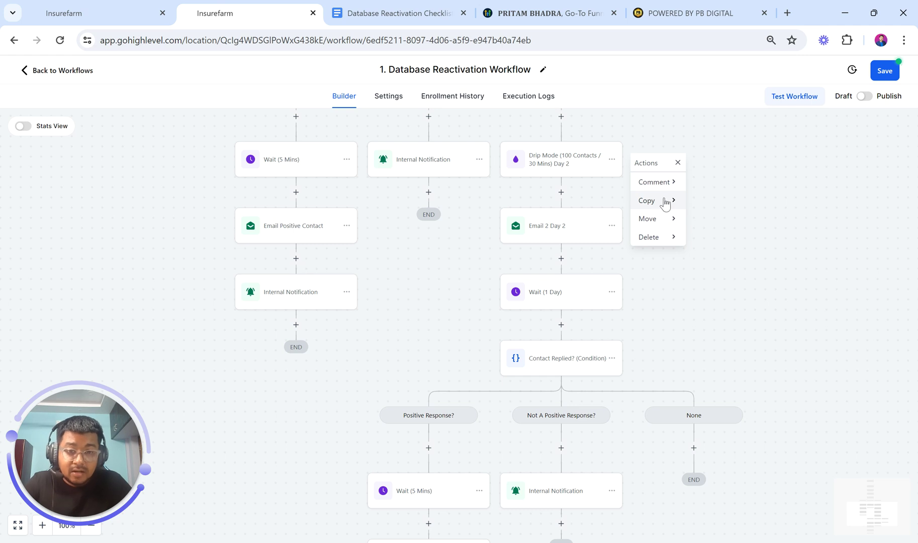
click(665, 201)
click(704, 204)
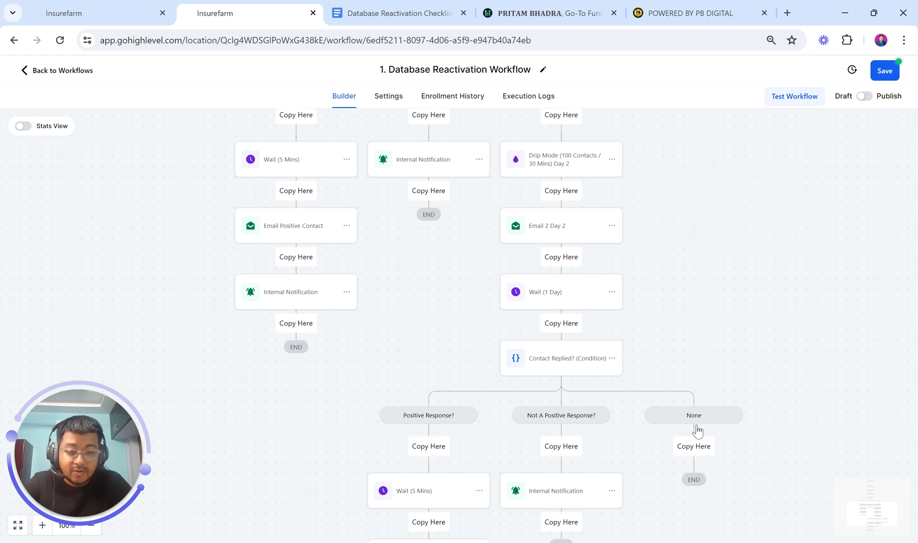
click(694, 445)
Rename the pasted drip step to Day 3 and save it
scroll(692, 452, down, 2)
scroll(692, 452, down, 2)
click(690, 304)
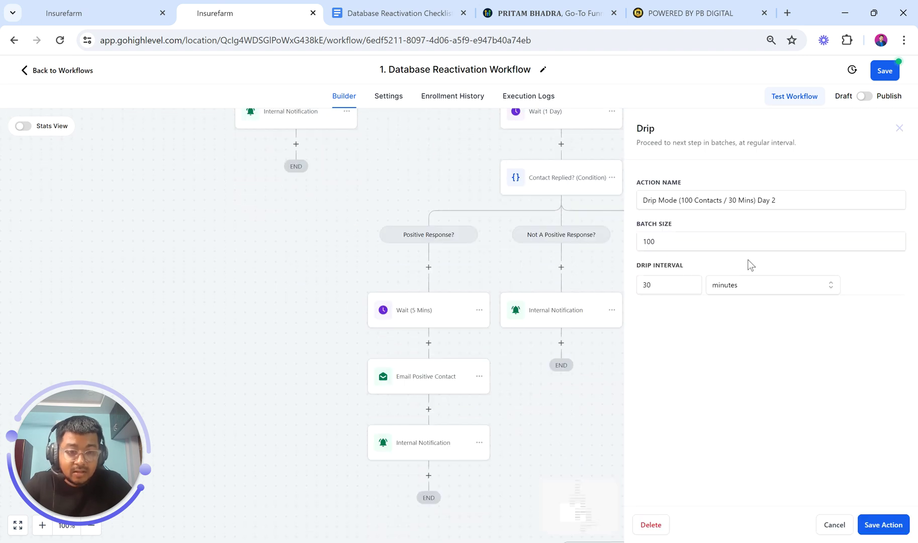
click(781, 193)
key(BackSpace)
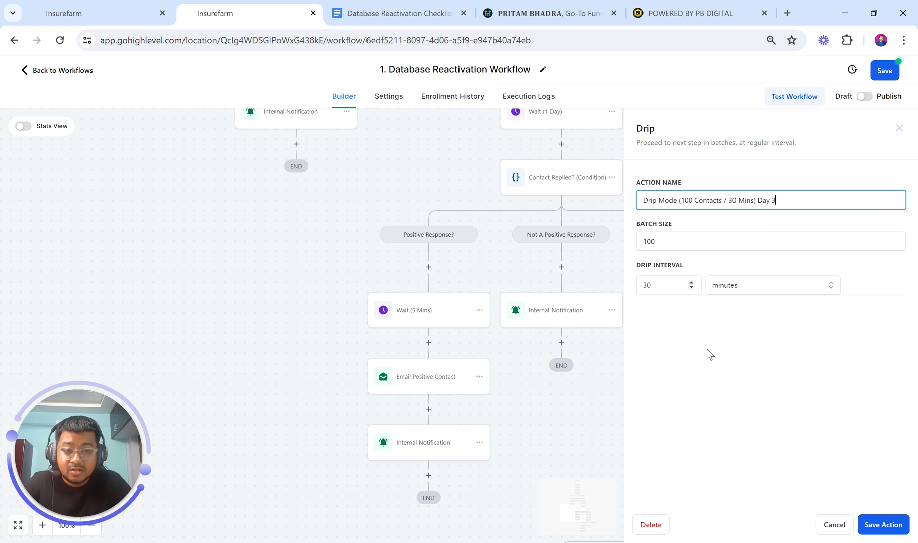
click(870, 525)
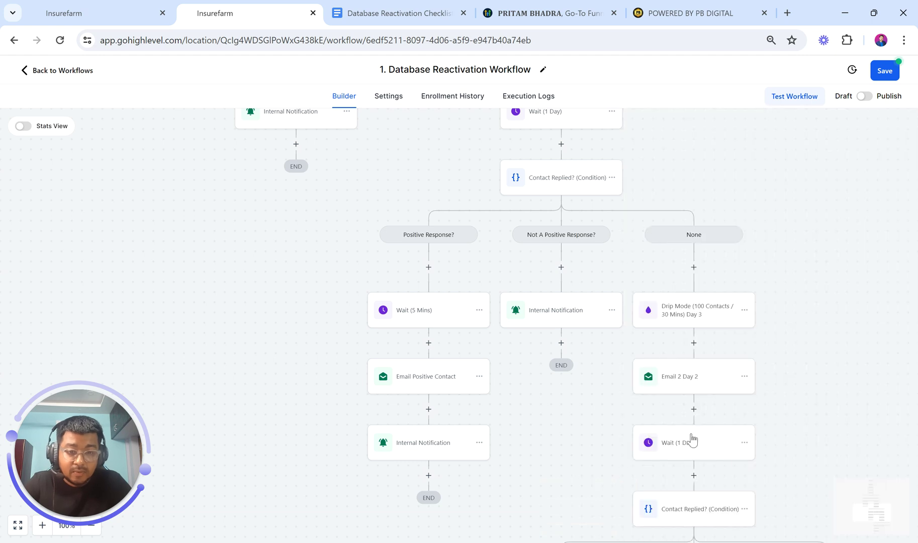
scroll(638, 396, down, 3)
Rename the copied email to 'Email 3 Day 3' and paste in the Day 3 'Last Chance Alert!' subject
click(684, 313)
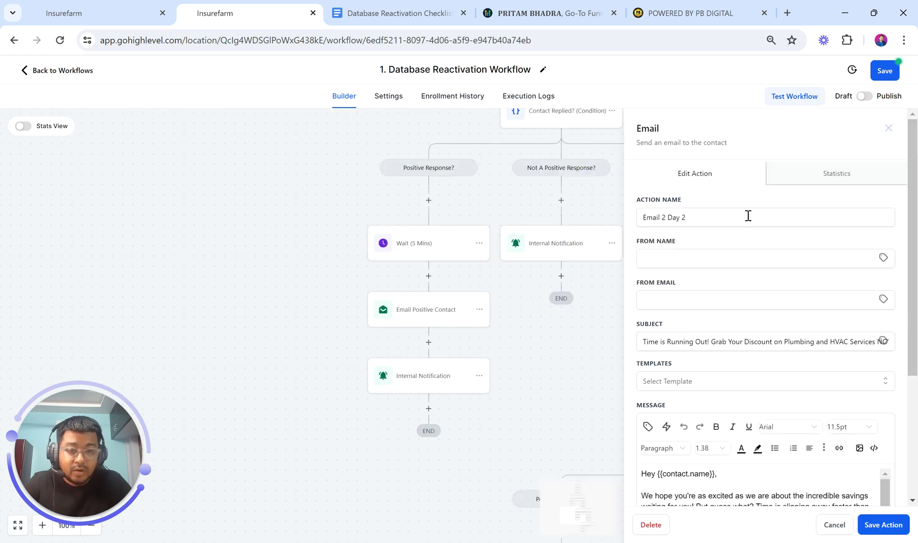
click(689, 216)
key(BackSpace)
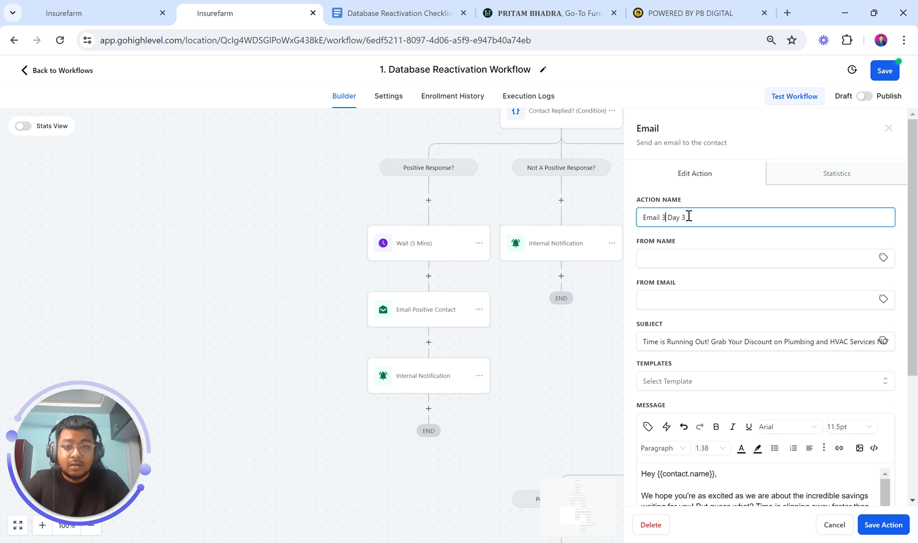
click(363, 8)
scroll(433, 369, down, 9)
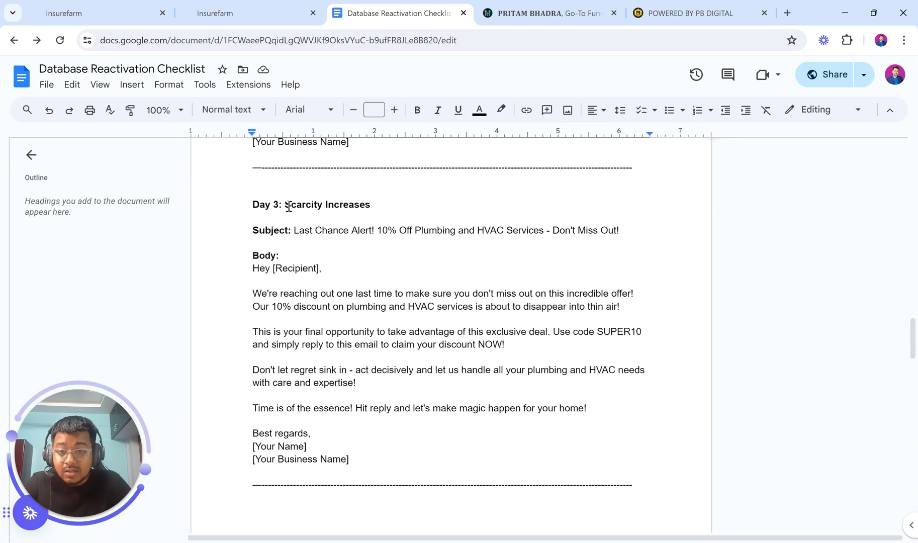
drag(286, 206, 381, 203)
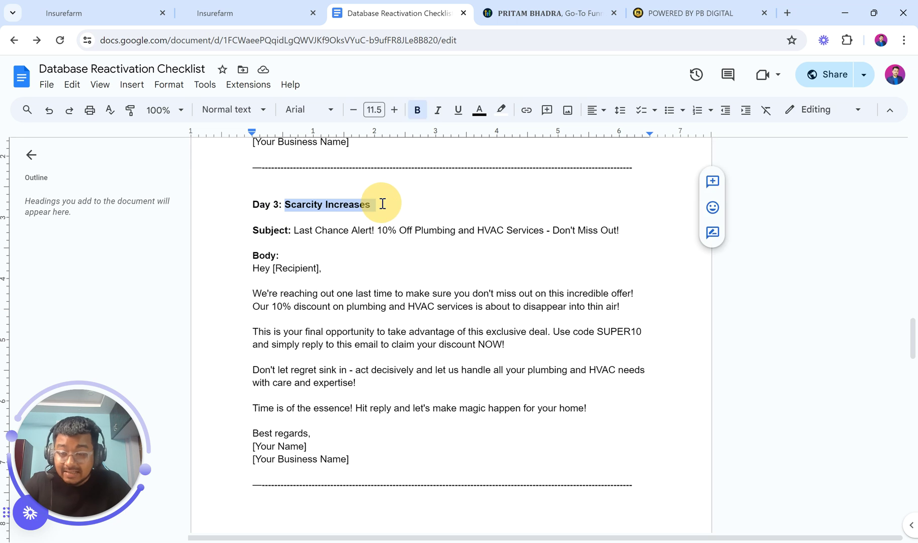
drag(294, 231, 621, 234)
scroll(506, 321, down, 1)
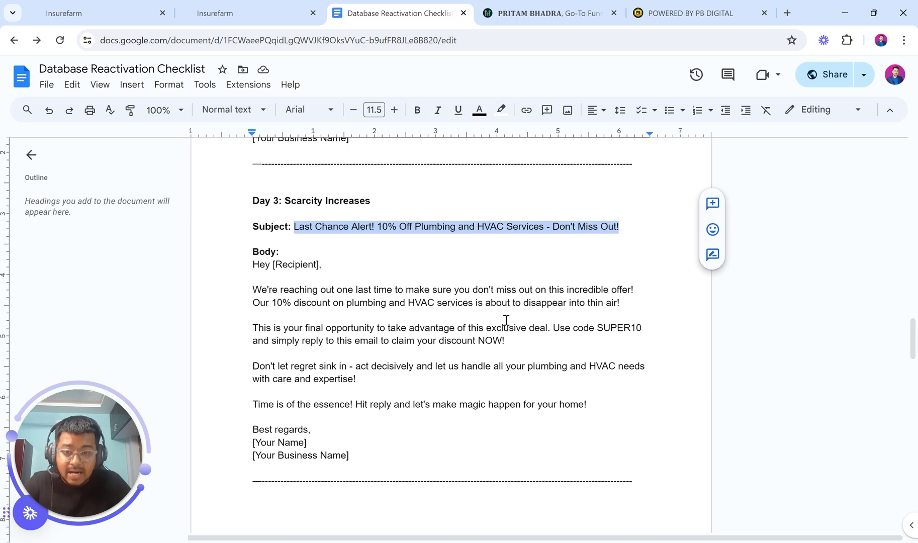
click(236, 11)
click(703, 334)
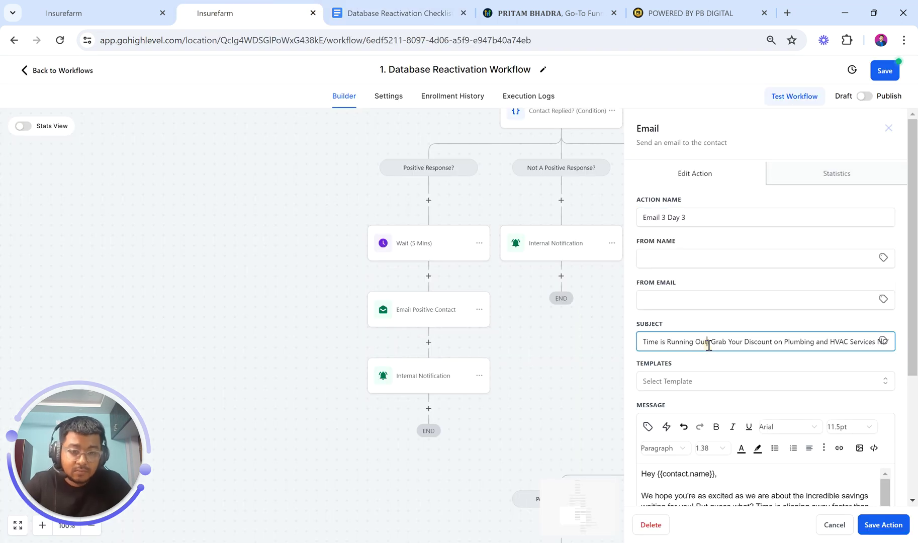
key(ctrl+a)
key(ctrl+v)
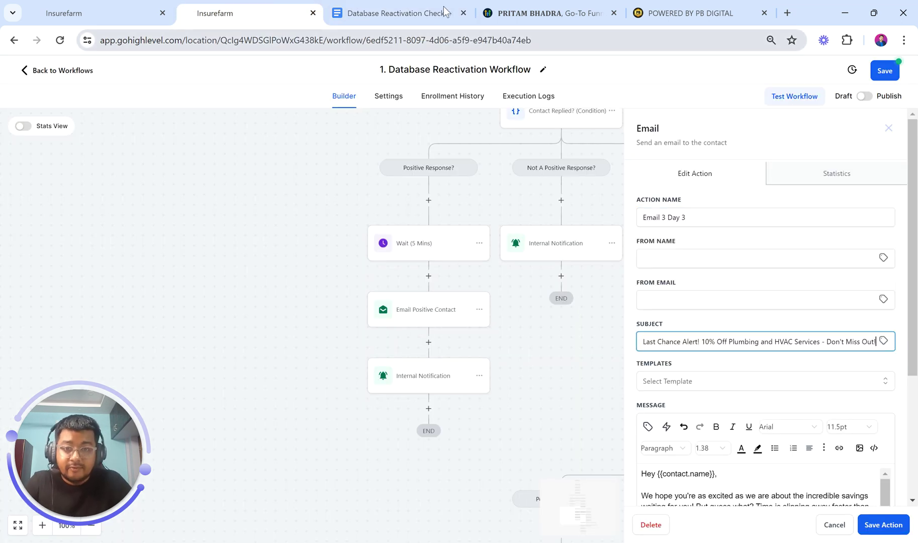
Replace the email body with the four Day 3 paragraphs from the checklist
click(421, 11)
drag(252, 289, 598, 397)
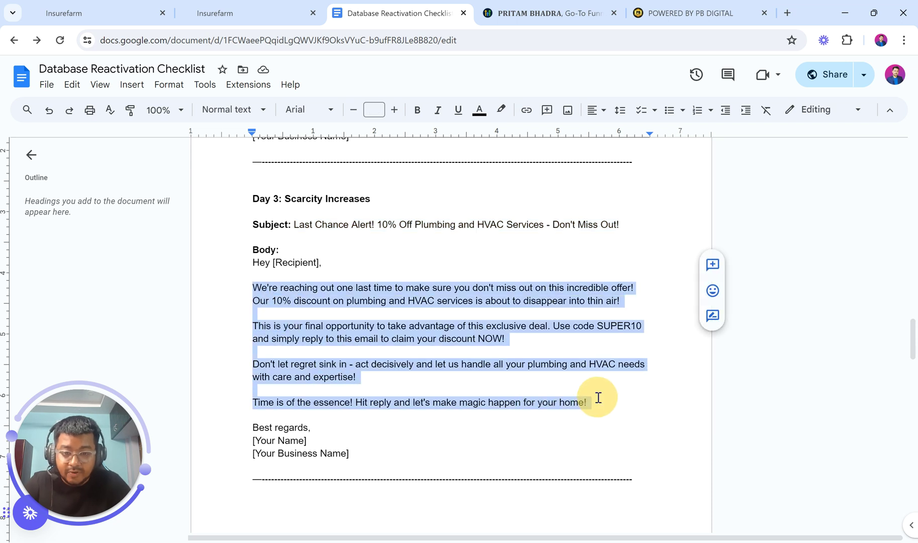
click(260, 11)
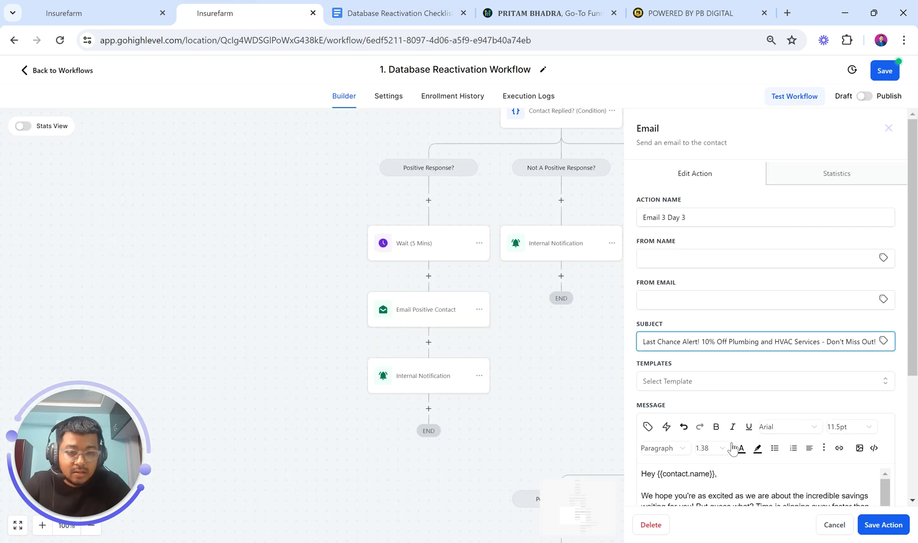
scroll(735, 449, down, 3)
scroll(700, 397, up, 1)
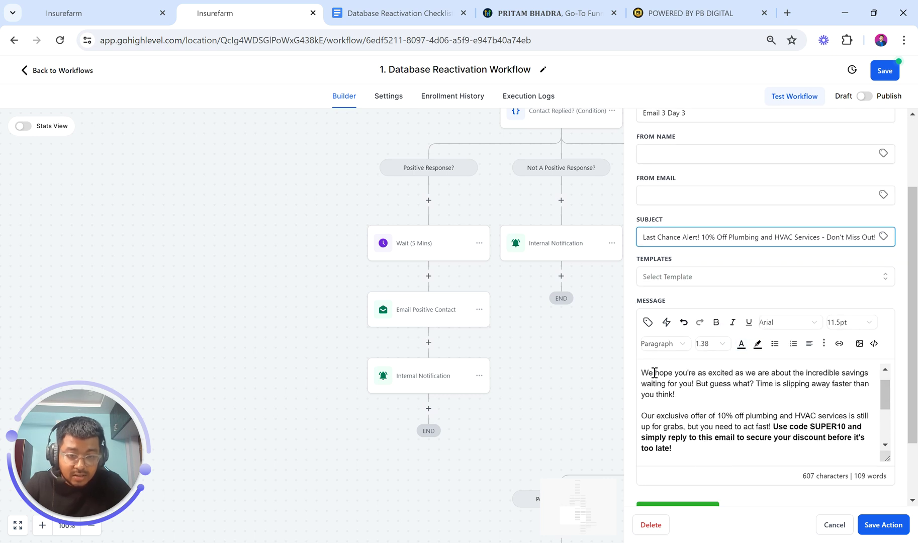
drag(641, 372, 735, 409)
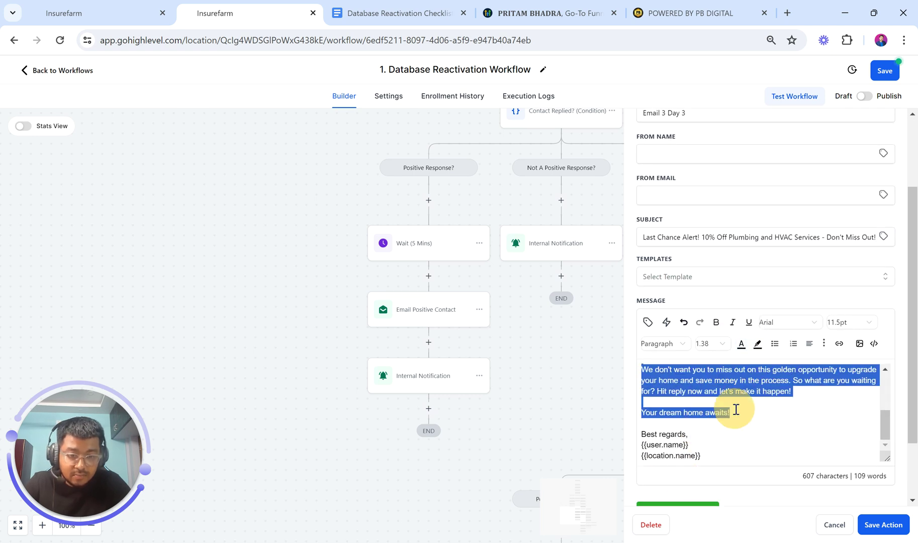
key(ctrl+v)
click(735, 408)
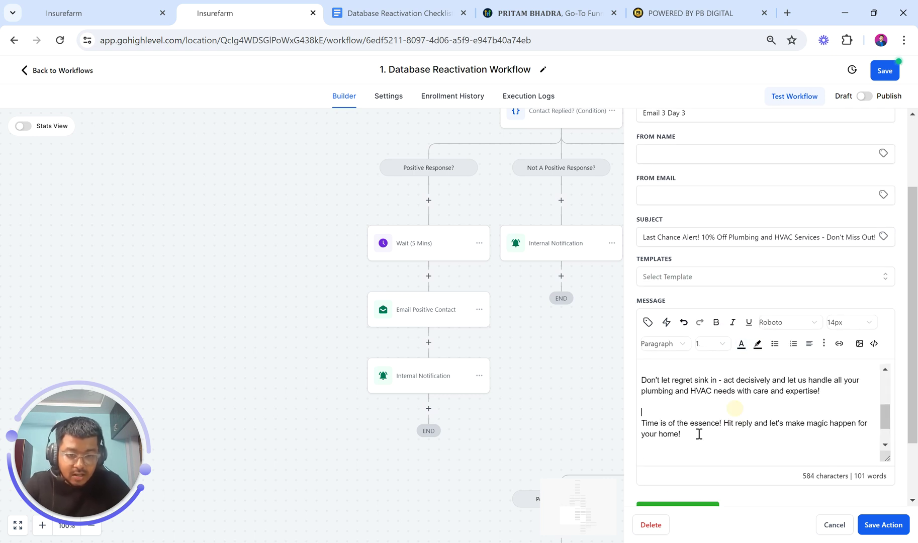
scroll(691, 437, up, 3)
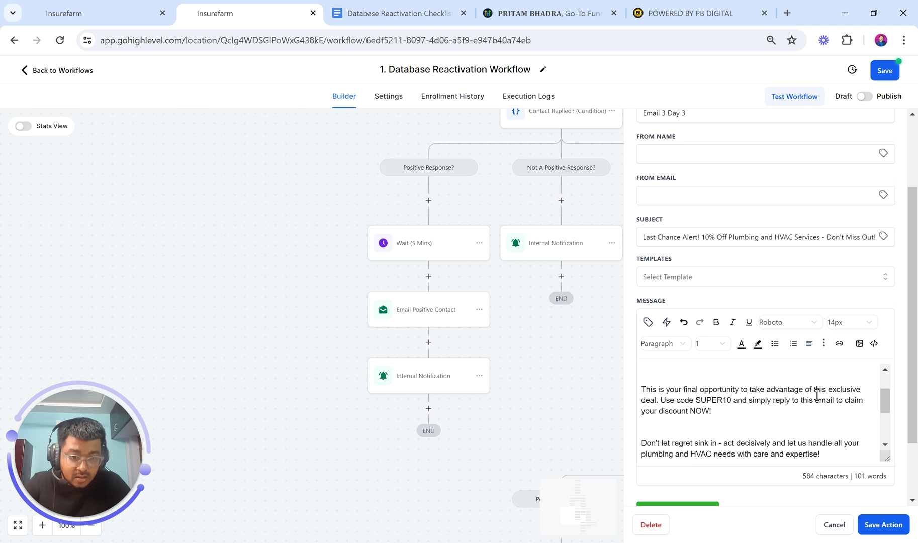
Bold the 'Use code SUPER10' sentence in the message
drag(662, 400, 712, 412)
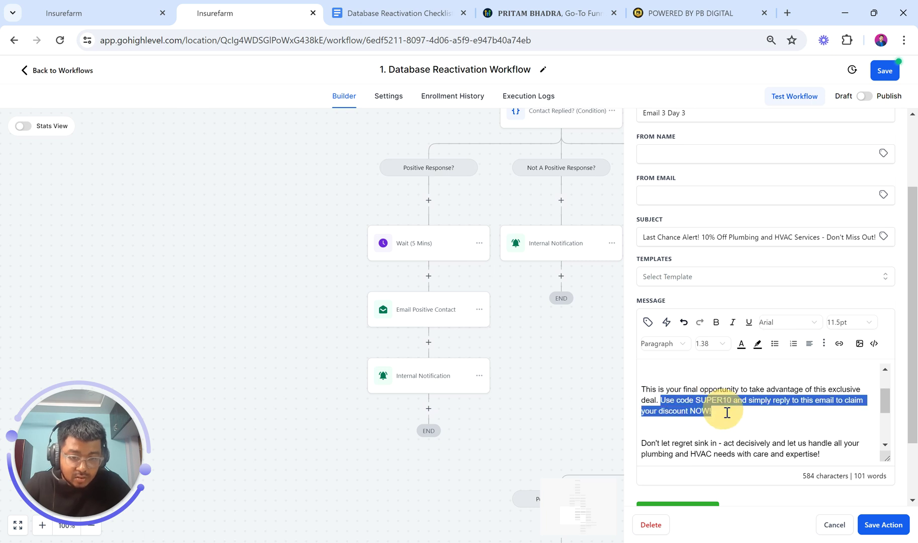
click(716, 322)
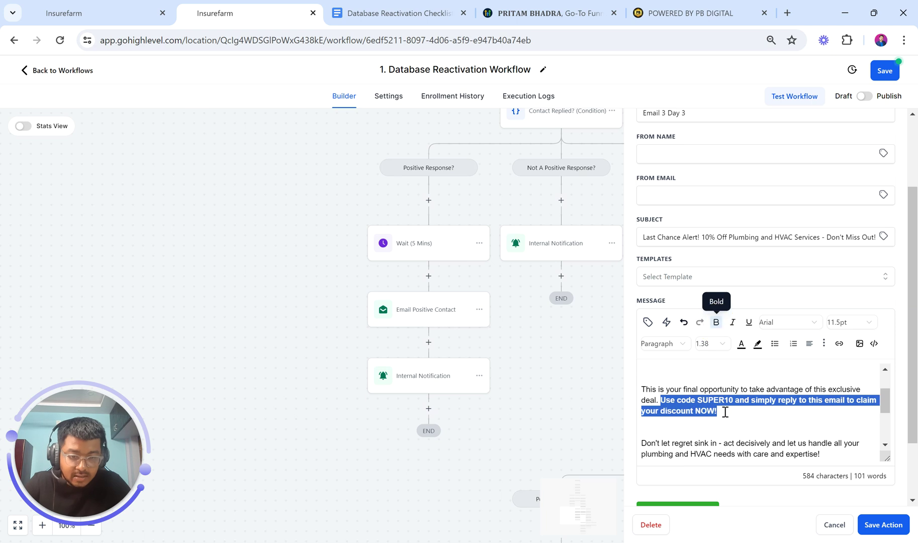
scroll(725, 412, up, 3)
click(651, 429)
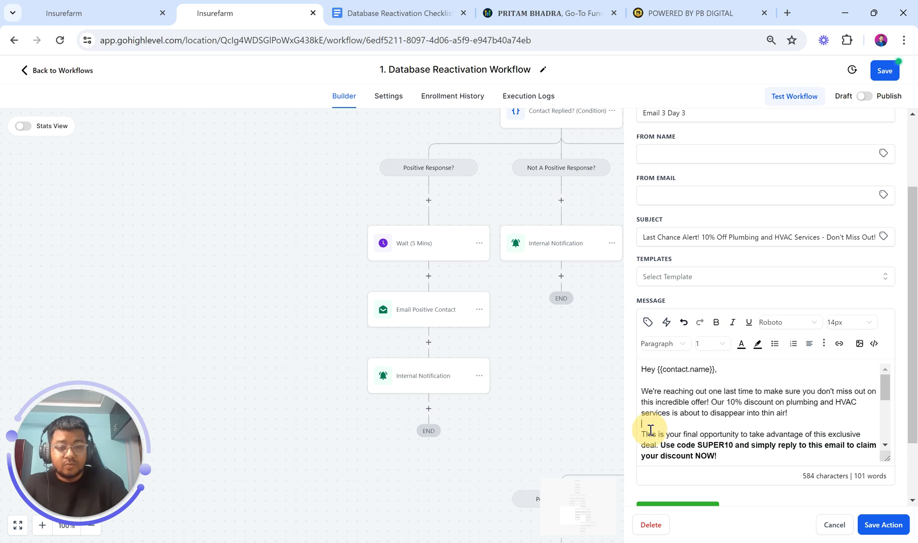
Remove the blank lines above 'Don't let regret', 'Time is' and 'Best regards', then save
scroll(705, 432, down, 4)
click(665, 407)
key(BackSpace)
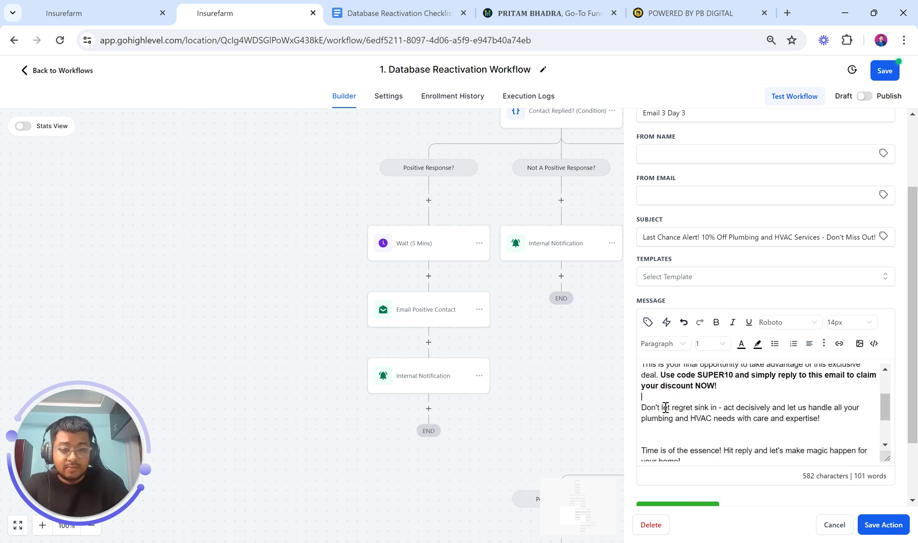
click(660, 428)
key(BackSpace)
scroll(652, 434, down, 2)
click(658, 436)
scroll(658, 436, down, 1)
key(BackSpace)
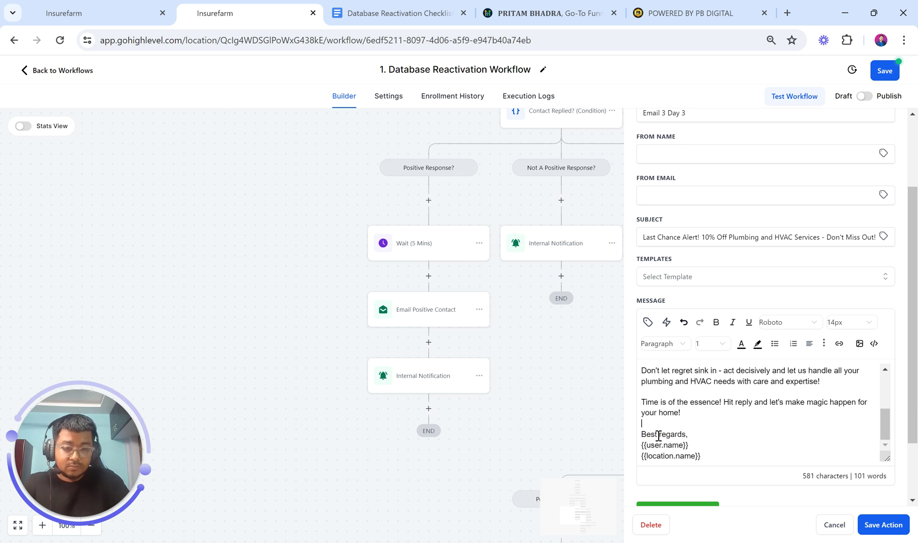
scroll(658, 435, down, 3)
scroll(745, 337, up, 5)
scroll(744, 338, up, 3)
scroll(745, 338, down, 3)
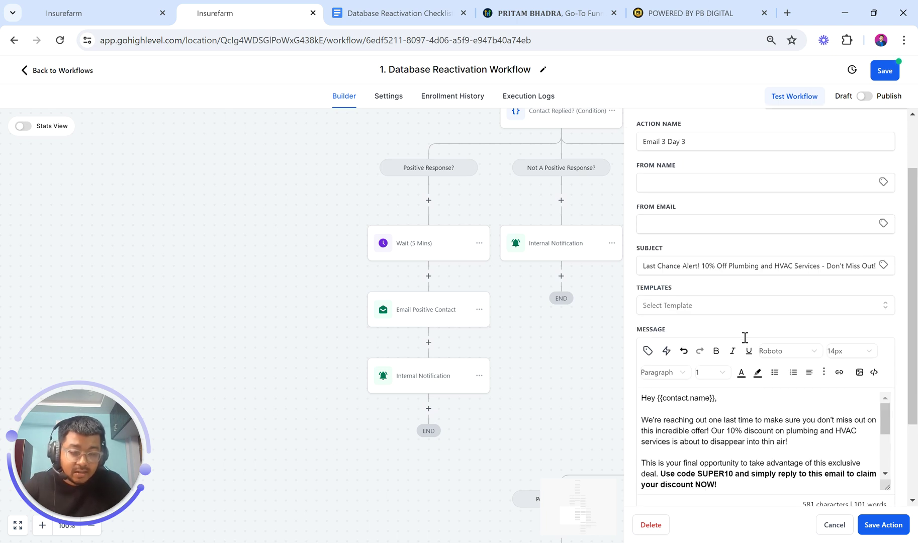
click(883, 525)
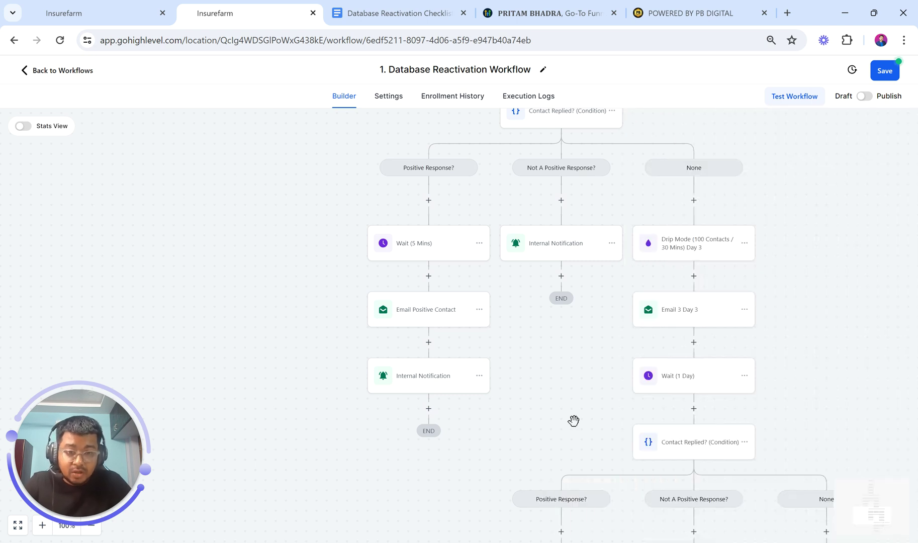
click(674, 379)
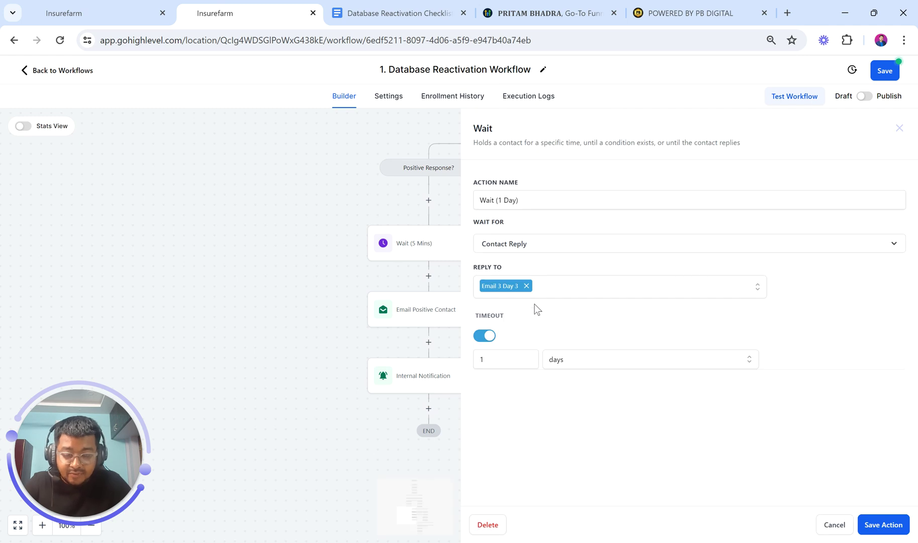
click(880, 523)
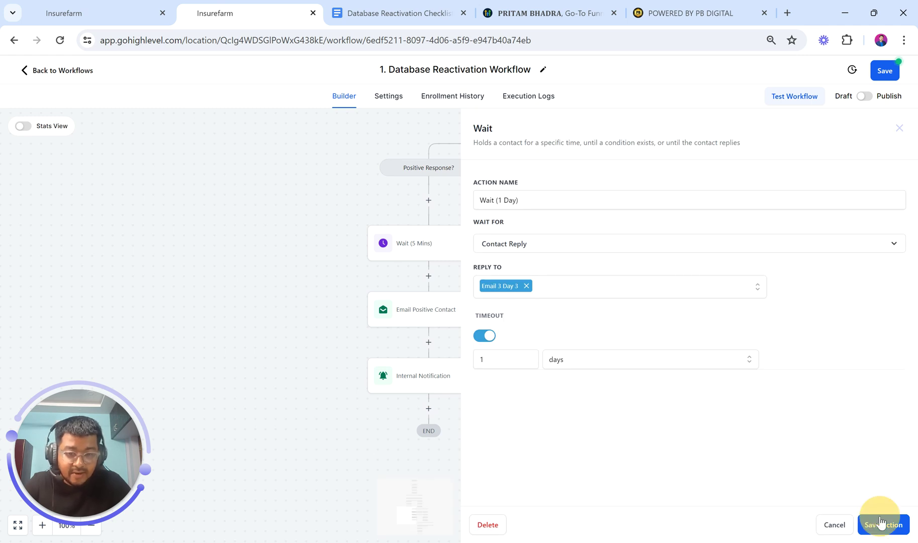
scroll(772, 473, down, 2)
scroll(773, 473, down, 5)
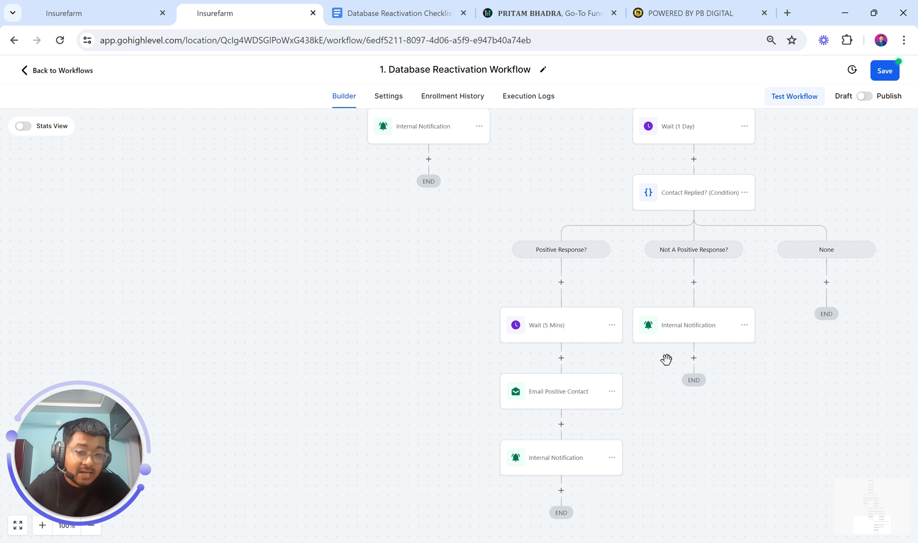
click(677, 336)
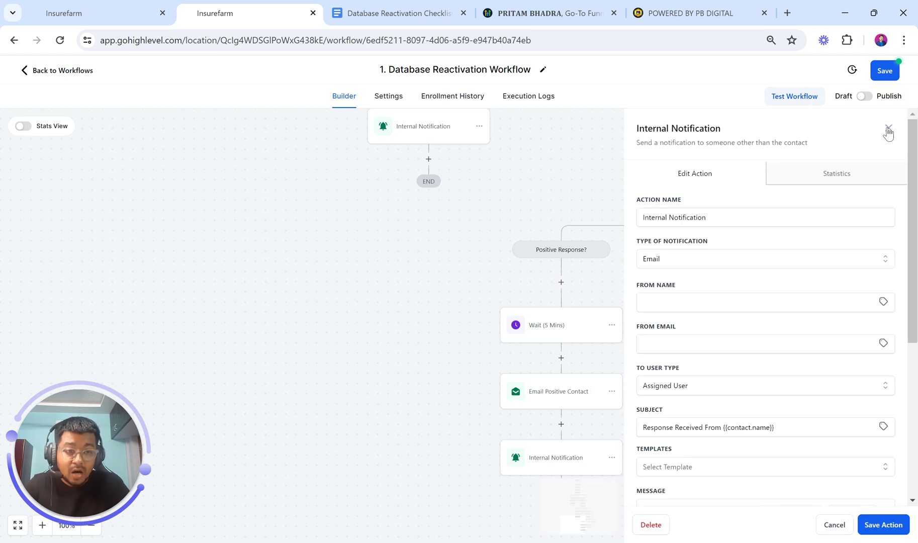
click(887, 128)
scroll(607, 347, right, 2)
scroll(607, 346, up, 4)
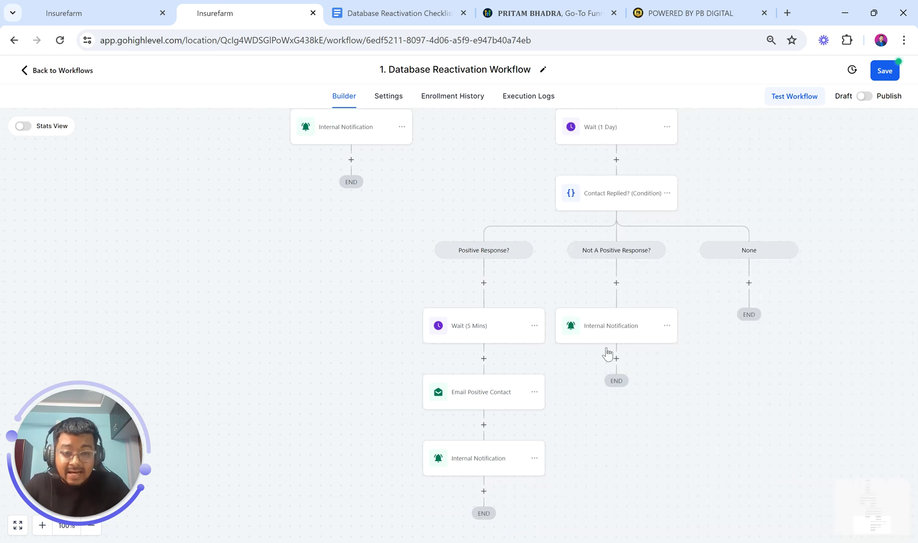
scroll(607, 352, down, 5)
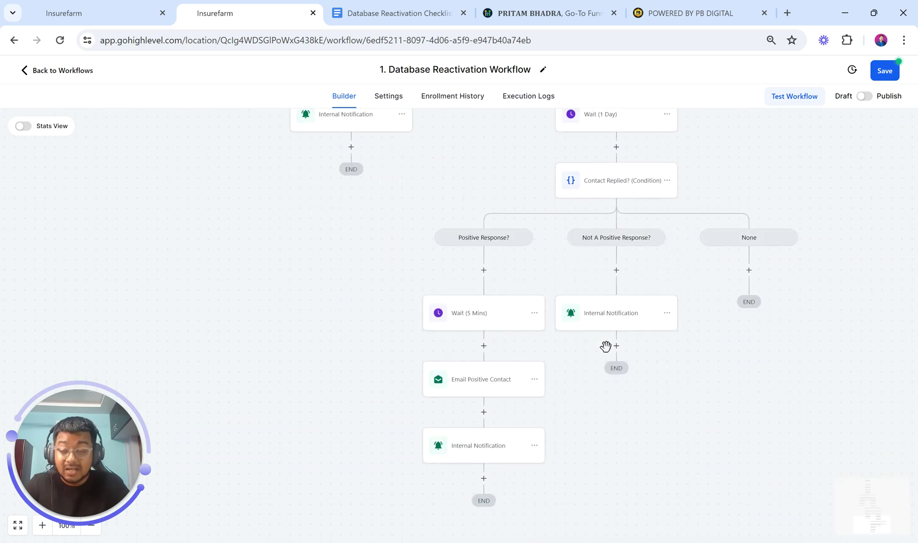
scroll(605, 347, right, 2)
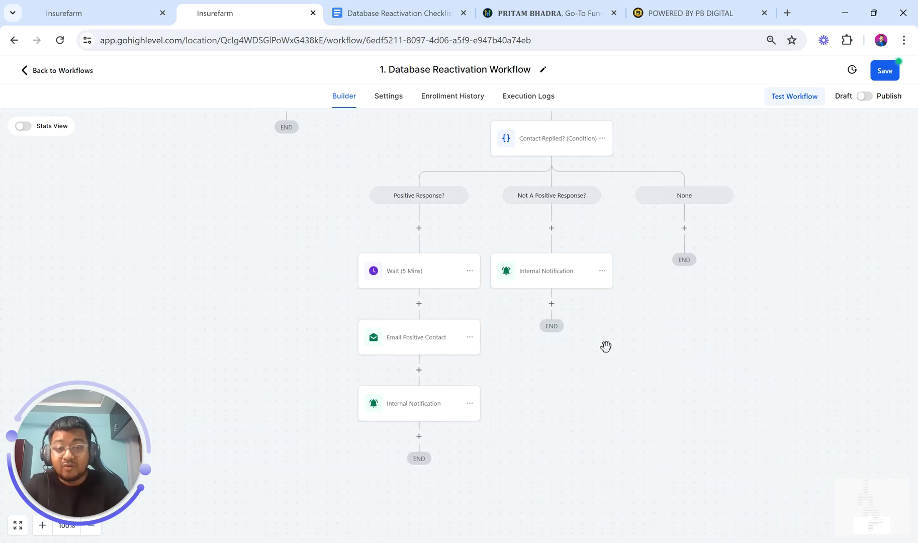
scroll(606, 347, up, 6)
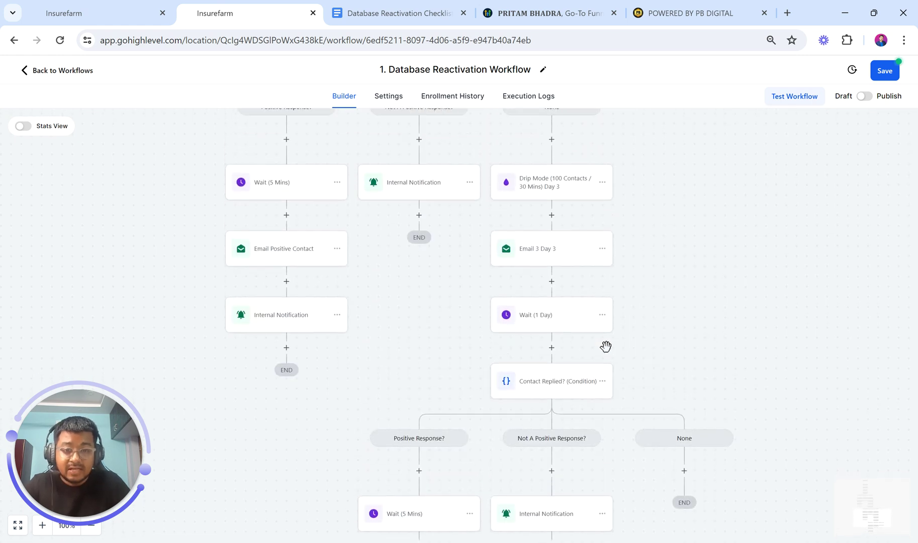
Copy all actions from the Day 3 Drip Mode step and paste them under the new None branch
click(602, 185)
mouse_move(655, 236)
click(718, 231)
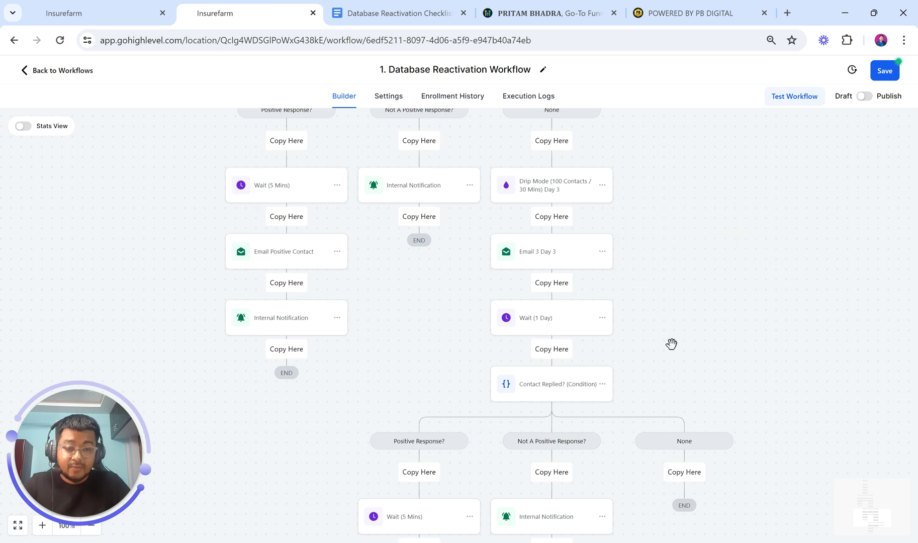
scroll(677, 382, down, 2)
click(669, 393)
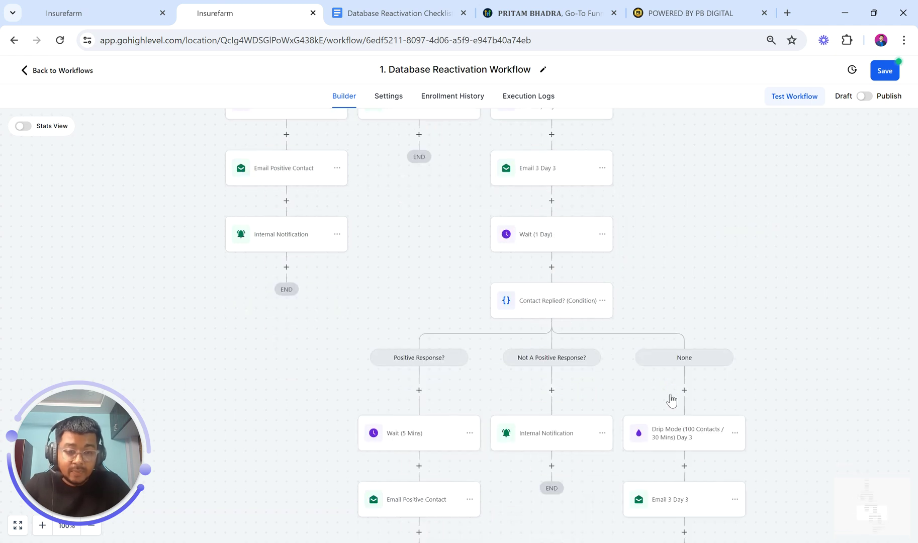
scroll(670, 393, down, 2)
Rename the pasted drip step to Day 4 and save it
click(686, 342)
click(779, 198)
key(BackSpace)
text(4)
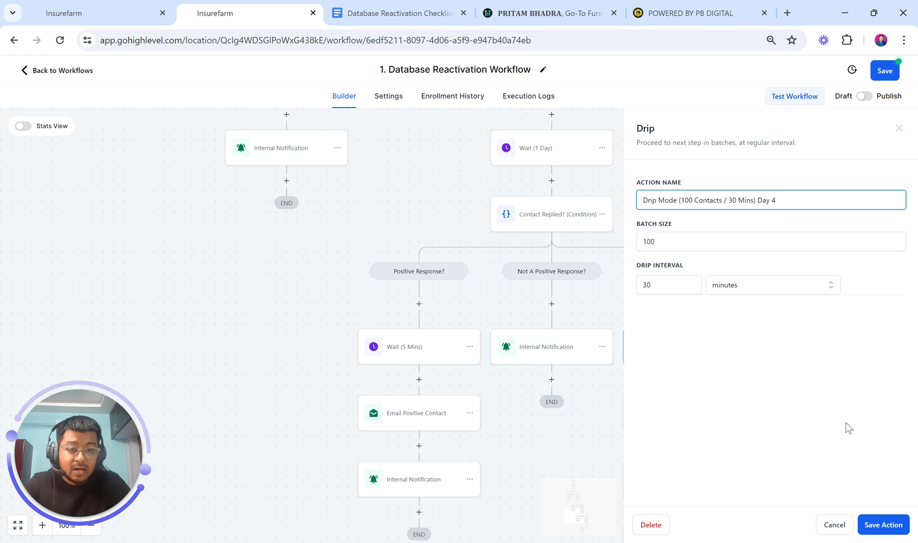
click(877, 524)
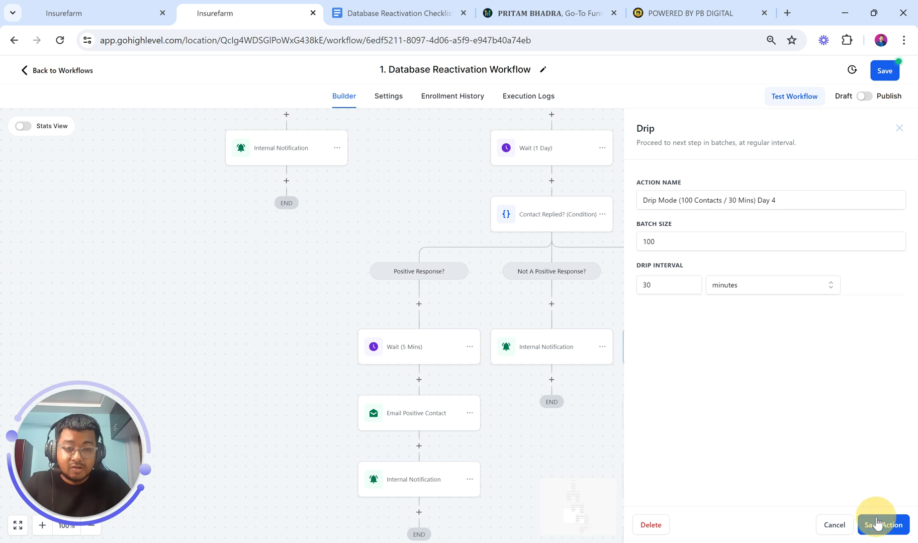
Rename the pasted Email 3 Day 3 step toward 'Email 4 Day 4'
scroll(648, 380, down, 1)
click(664, 372)
click(666, 219)
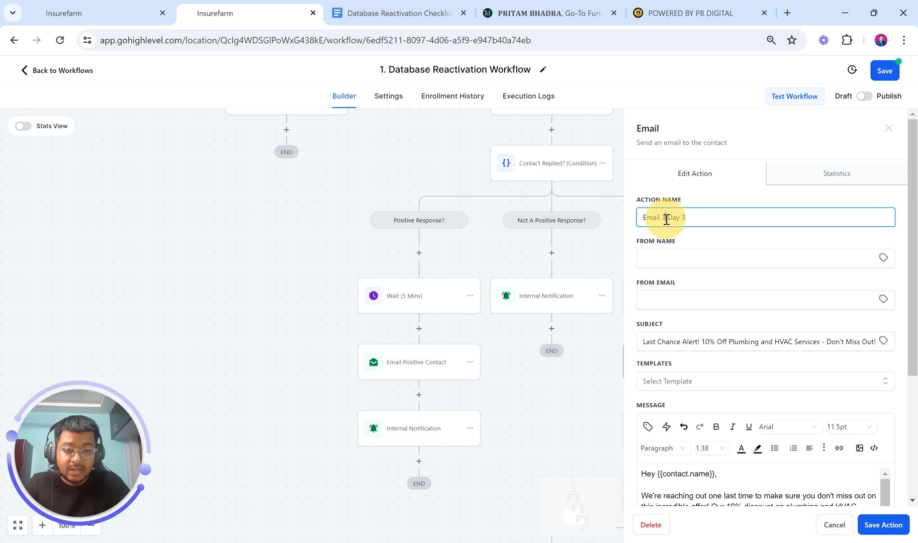
key(BackSpace)
text(4)
click(693, 217)
key(BackSpace)
Finish the Email 4 Day 4 name and paste the Day 4 subject 'Final Call! Claim Your 10% Discount…'
text(4)
click(350, 4)
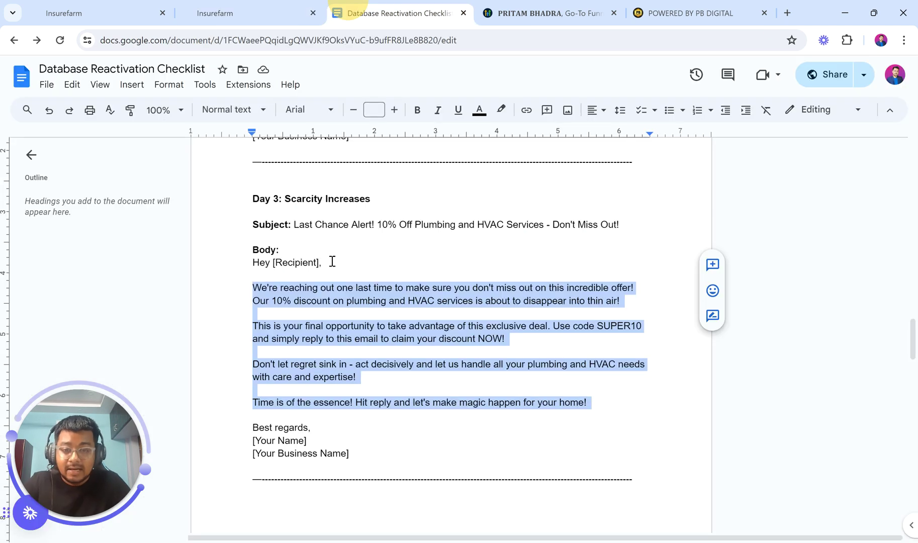
drag(284, 198, 404, 204)
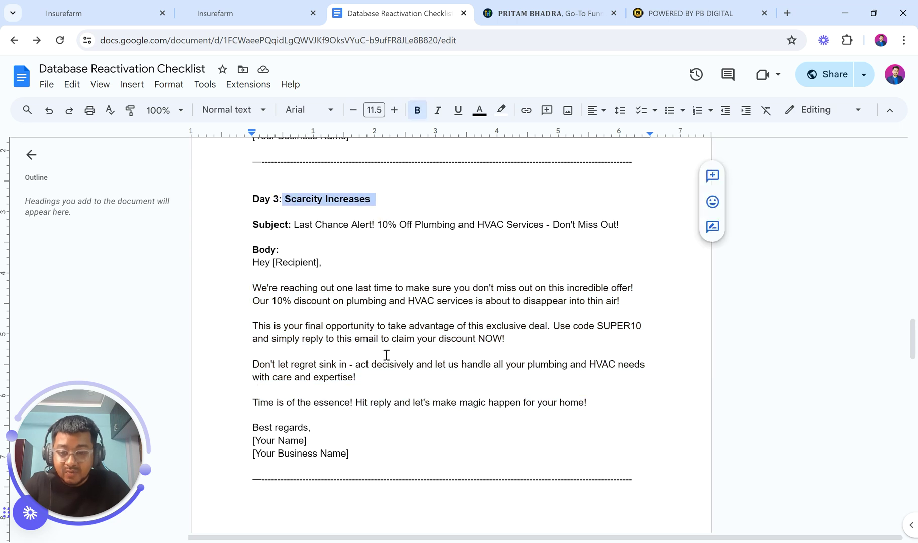
scroll(385, 354, down, 9)
scroll(382, 342, down, 1)
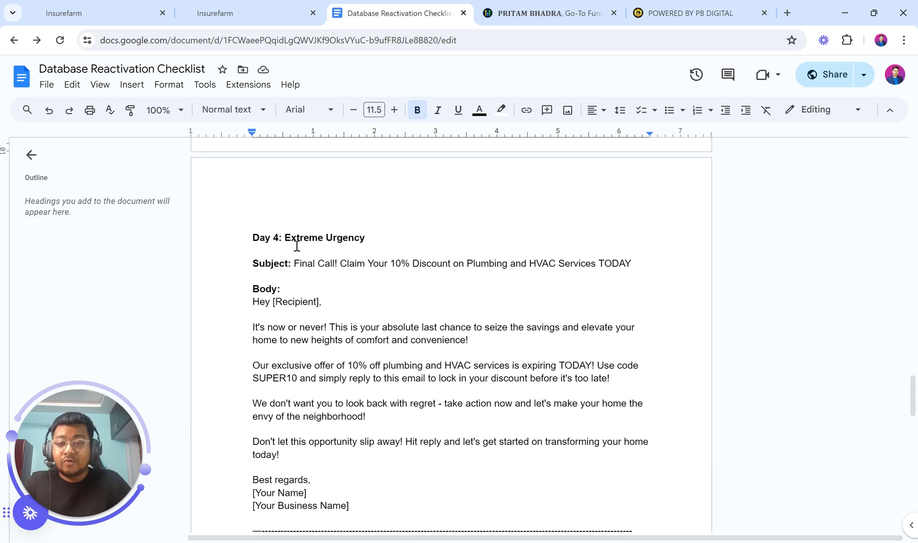
drag(285, 239, 368, 246)
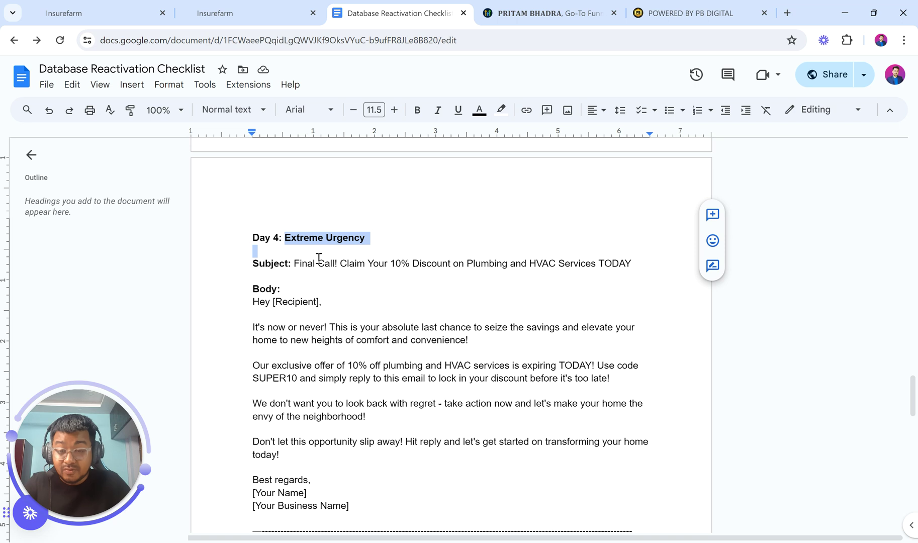
drag(296, 264, 631, 259)
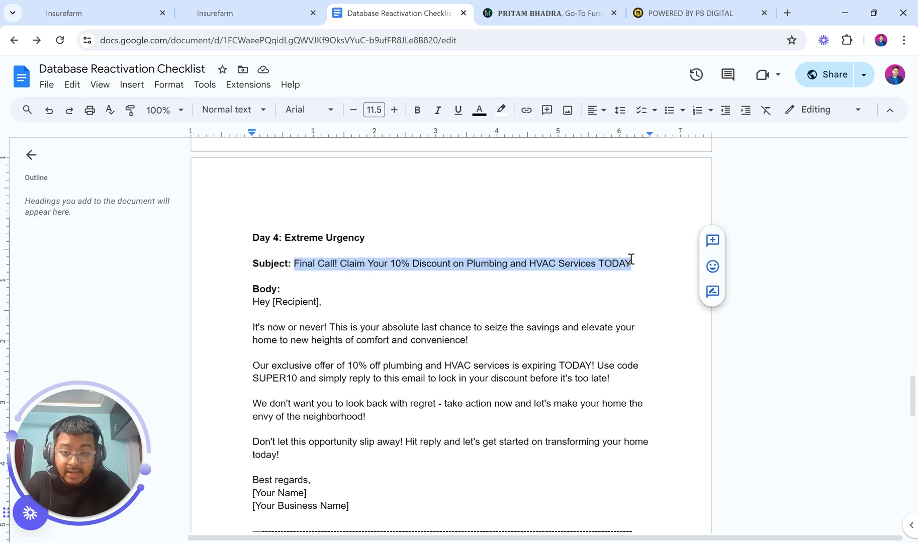
click(300, 7)
triple_click(683, 345)
key(ctrl+v)
Select the Day 4 email body paragraphs in the checklist doc
click(390, 4)
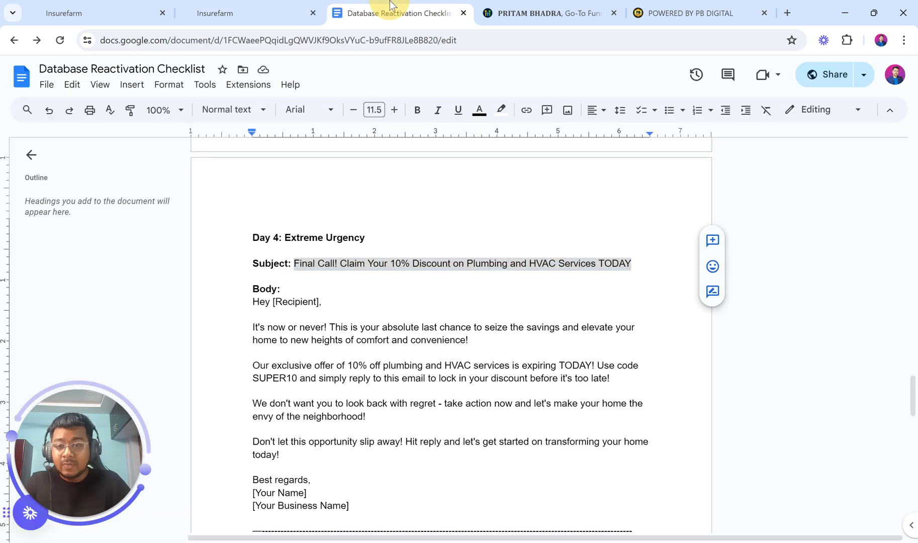
scroll(430, 338, down, 2)
drag(253, 241, 375, 375)
Replace the old message with the Day 4 body and delete the extra blank lines
click(260, 5)
scroll(651, 331, down, 3)
drag(642, 344, 717, 372)
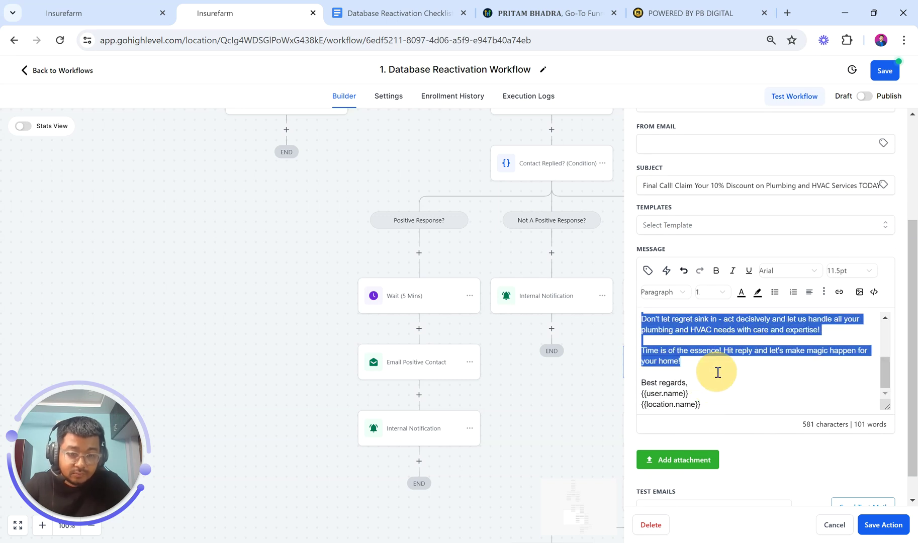
key(ctrl+v)
key(BackSpace)
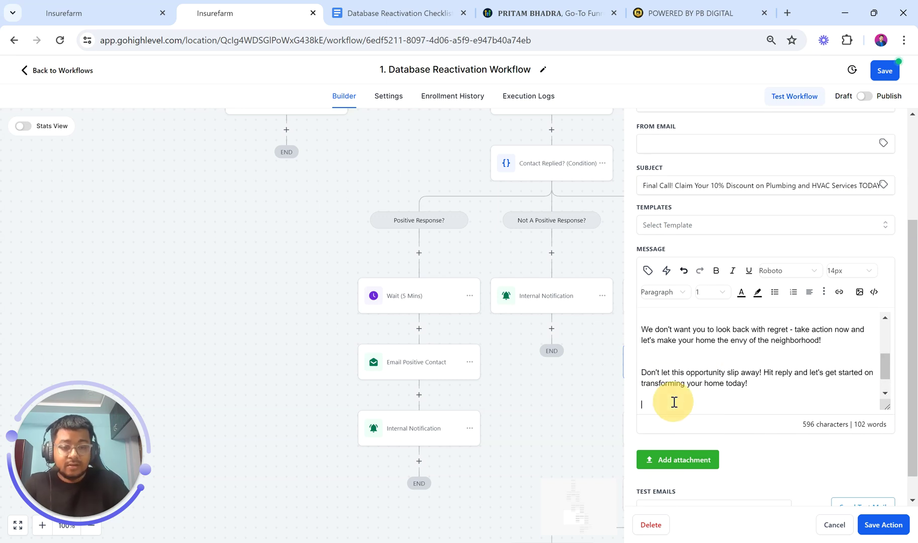
click(660, 364)
key(BackSpace)
scroll(660, 363, up, 1)
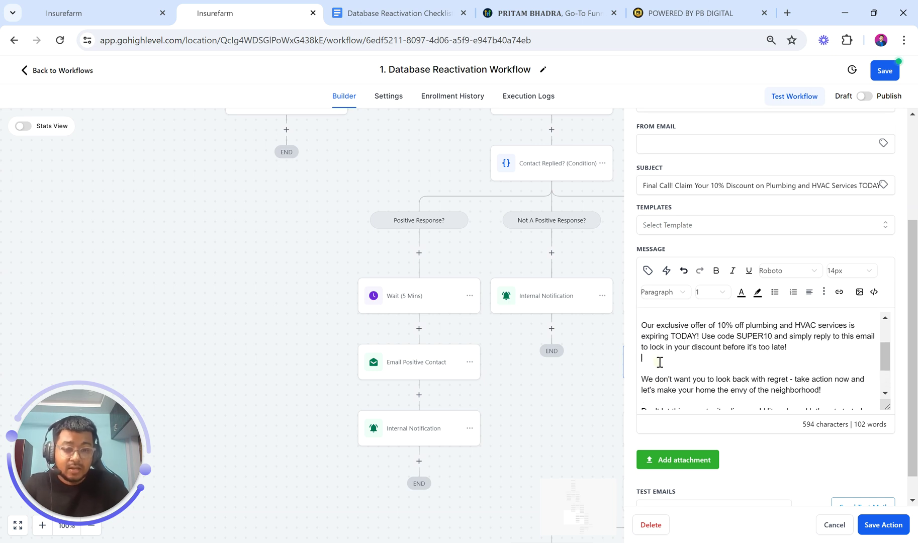
click(660, 361)
key(BackSpace)
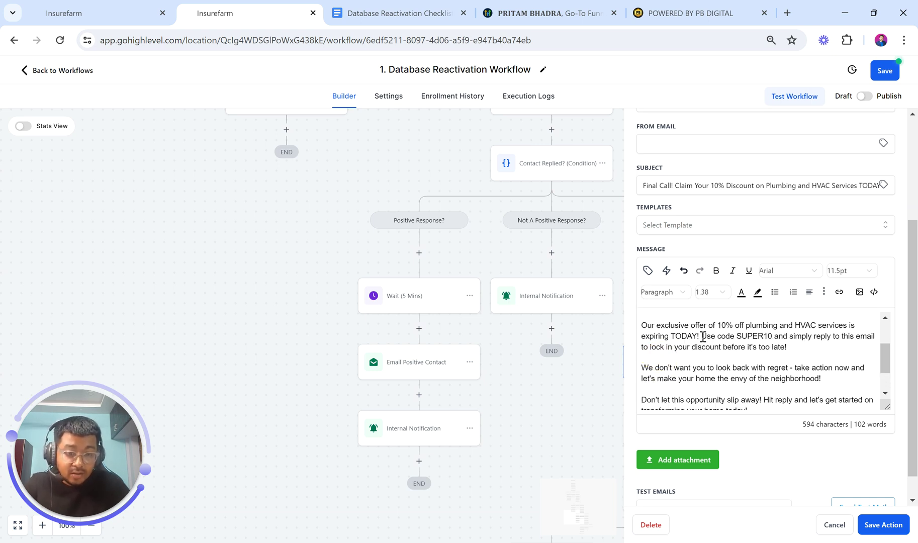
Bold the SUPER10 sentence, remove the blank line above 'Our exclusive offer', and save
drag(702, 335, 787, 347)
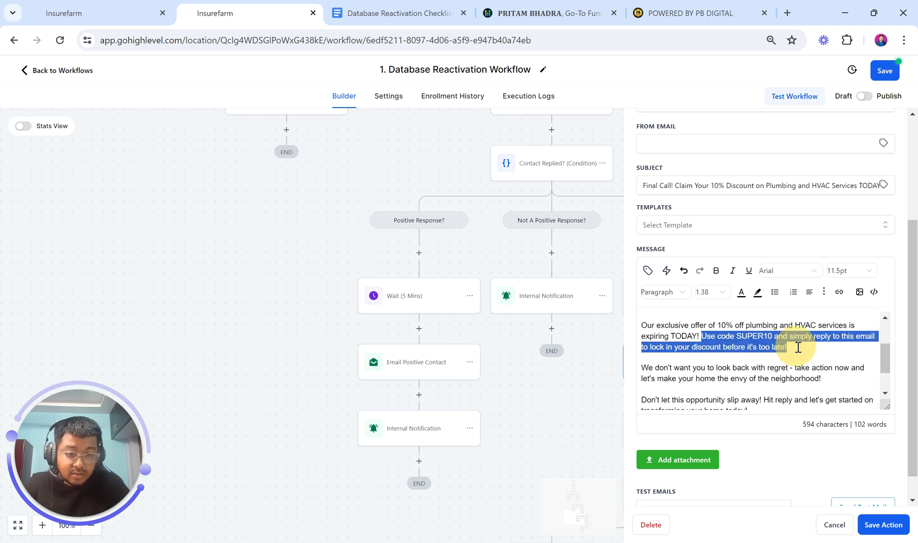
click(717, 275)
scroll(690, 353, up, 1)
click(665, 376)
key(BackSpace)
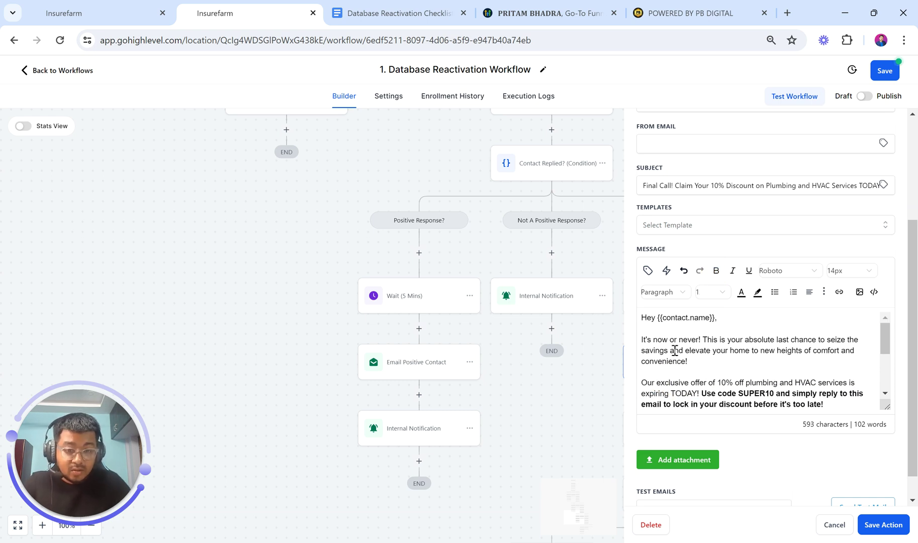
scroll(668, 331, up, 2)
scroll(688, 360, down, 3)
scroll(694, 362, up, 2)
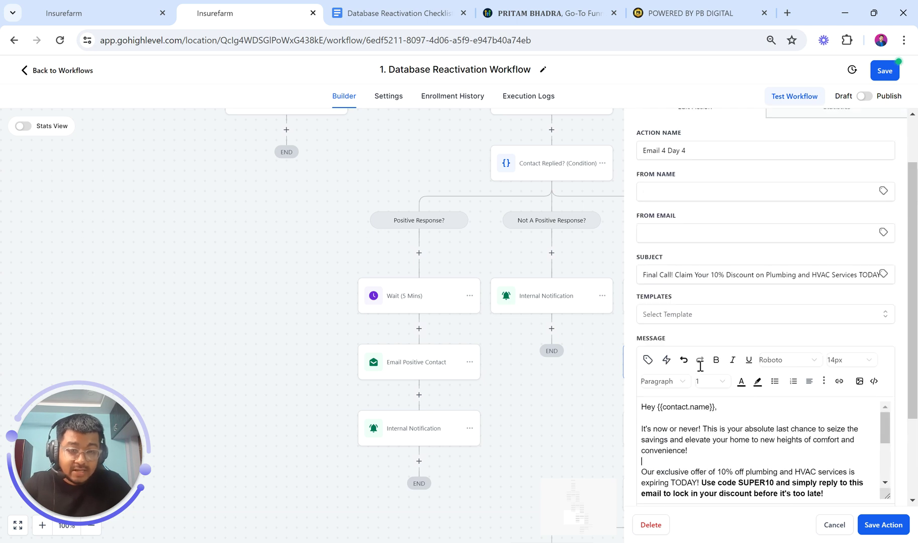
scroll(700, 366, up, 2)
click(378, 12)
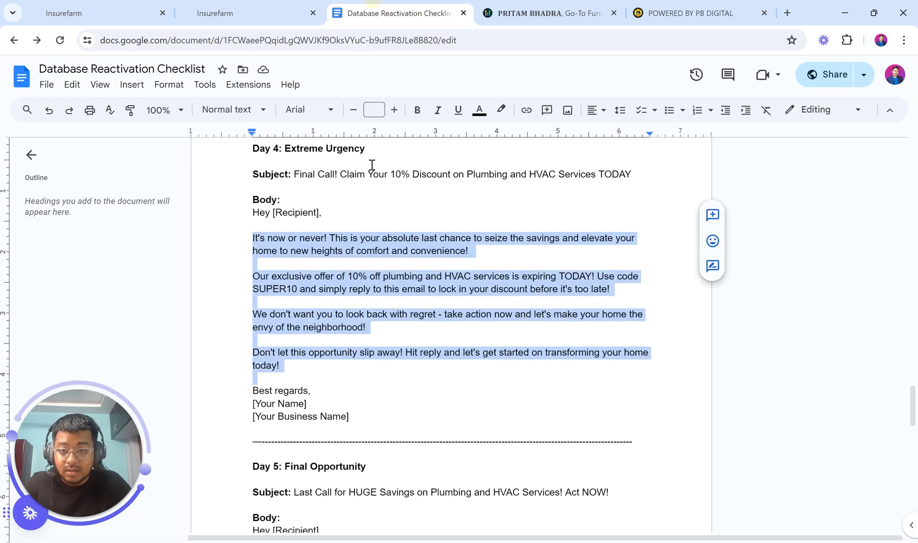
click(288, 4)
click(888, 527)
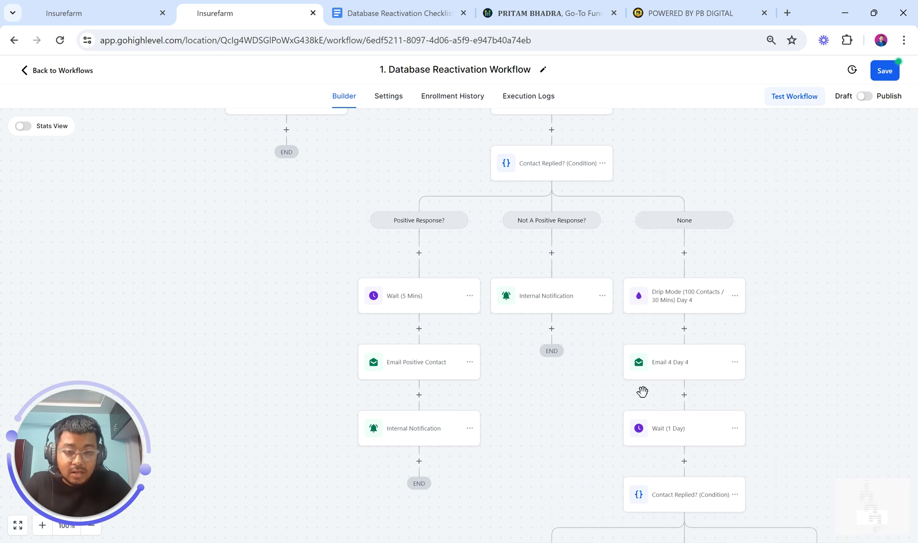
Confirm the Wait (1 Day) step's settings and save it
scroll(660, 399, down, 1)
click(659, 398)
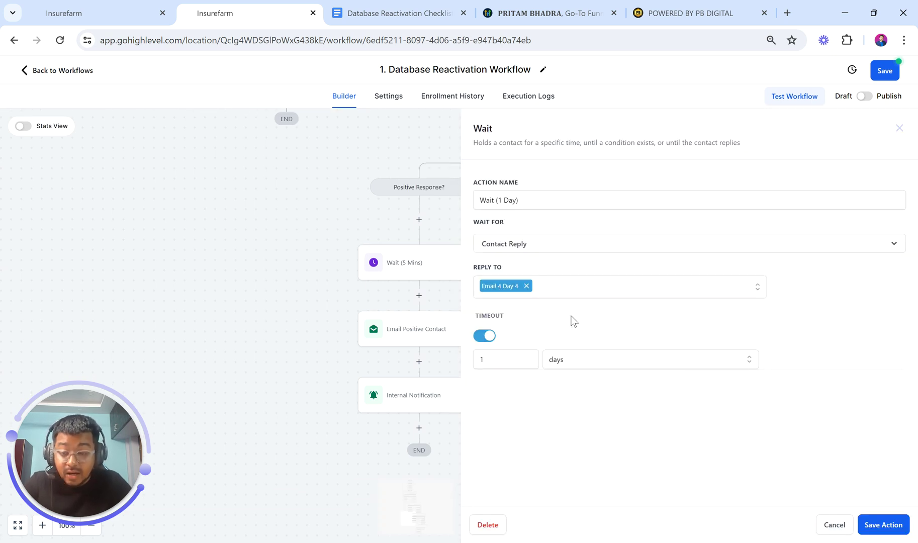
click(874, 530)
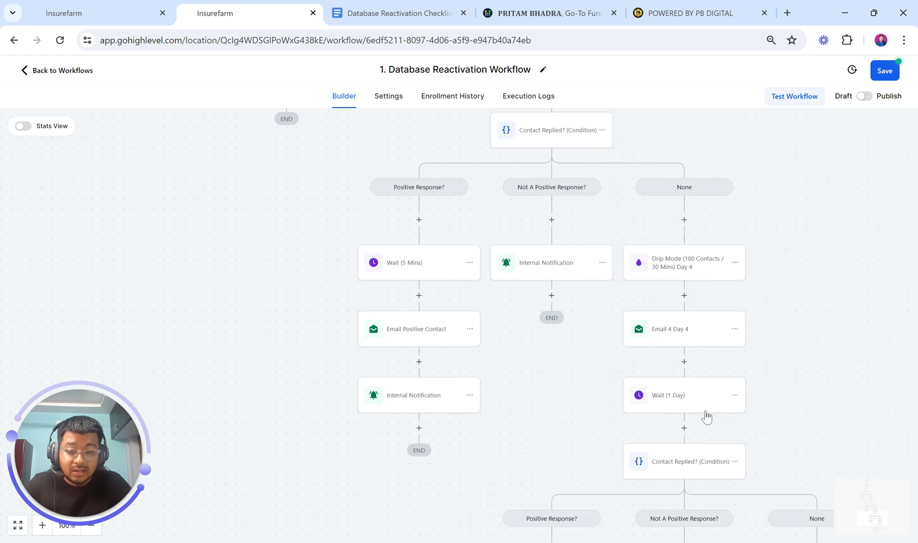
scroll(658, 410, down, 2)
scroll(668, 423, down, 3)
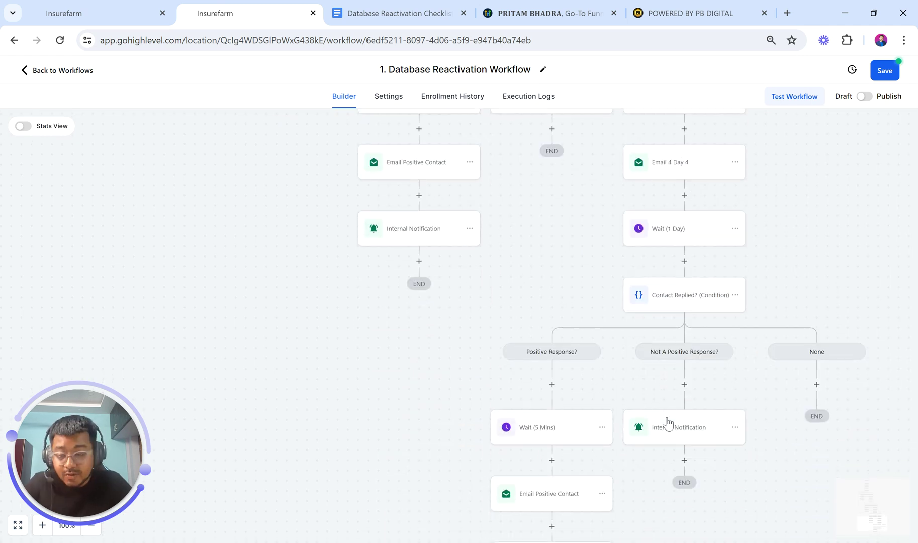
scroll(667, 423, down, 4)
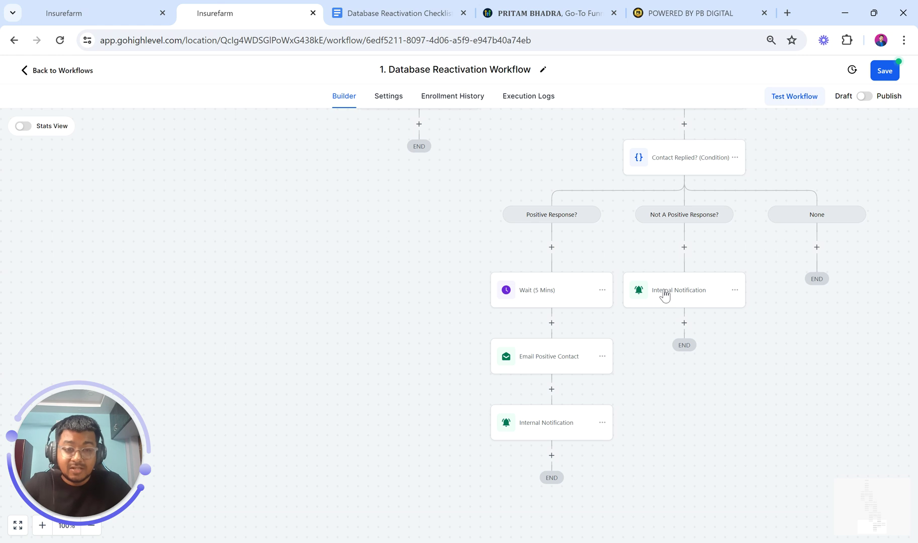
Copy all actions from the Day 4 Drip Mode step onward
scroll(663, 294, right, 2)
scroll(663, 287, up, 5)
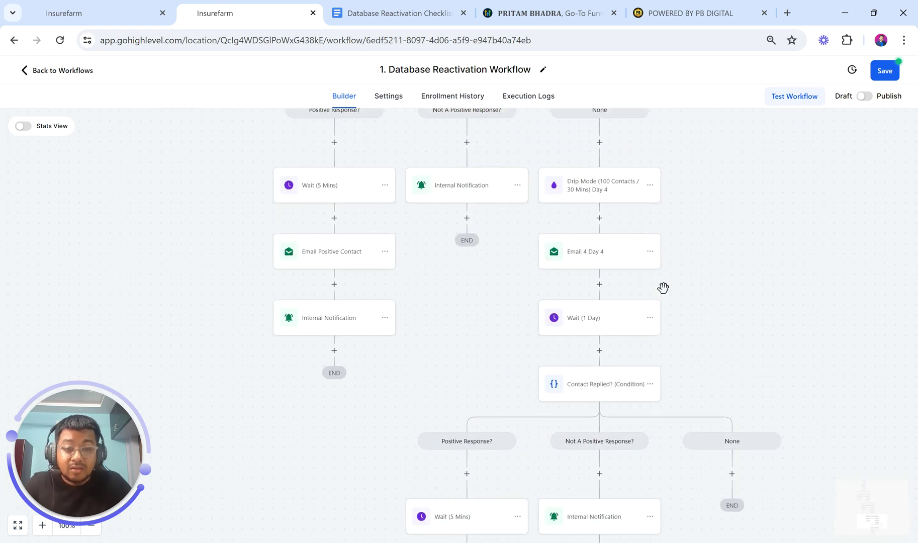
scroll(663, 287, up, 2)
click(648, 274)
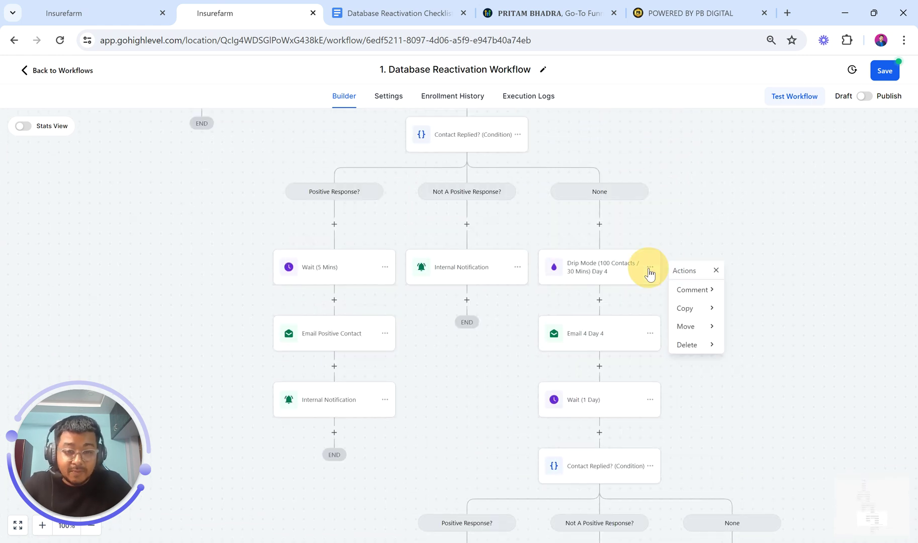
click(696, 308)
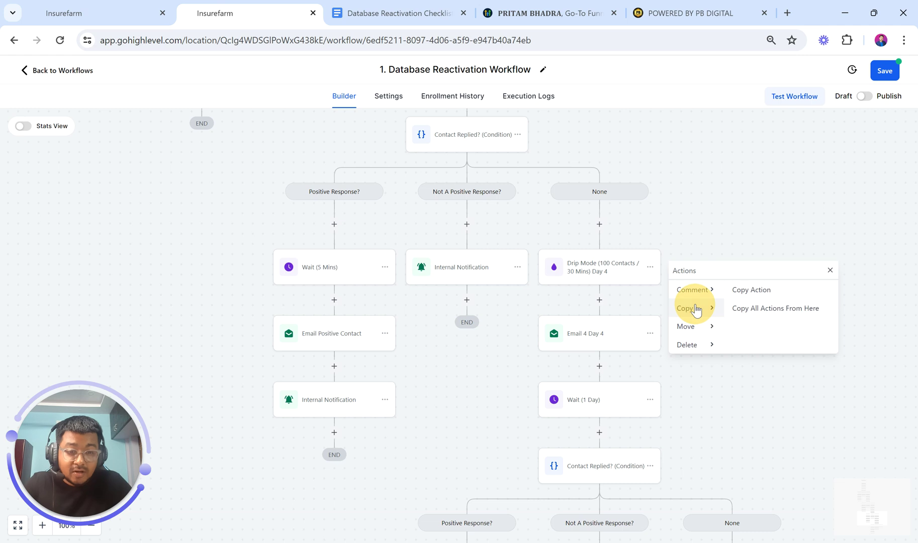
click(755, 308)
scroll(719, 397, down, 3)
Paste the copied chain under the None branch and rename its drip step to Day 5
click(735, 402)
scroll(734, 382, down, 2)
click(733, 360)
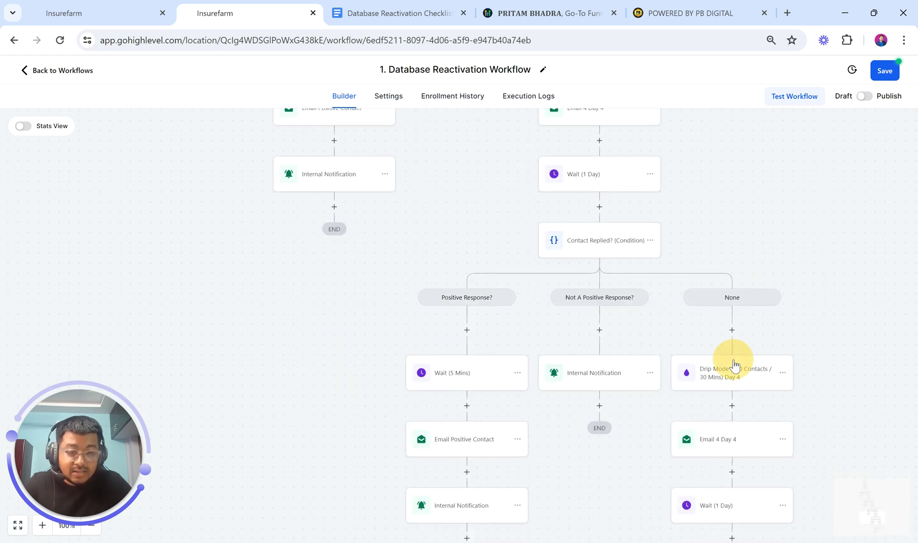
click(785, 203)
key(BackSpace)
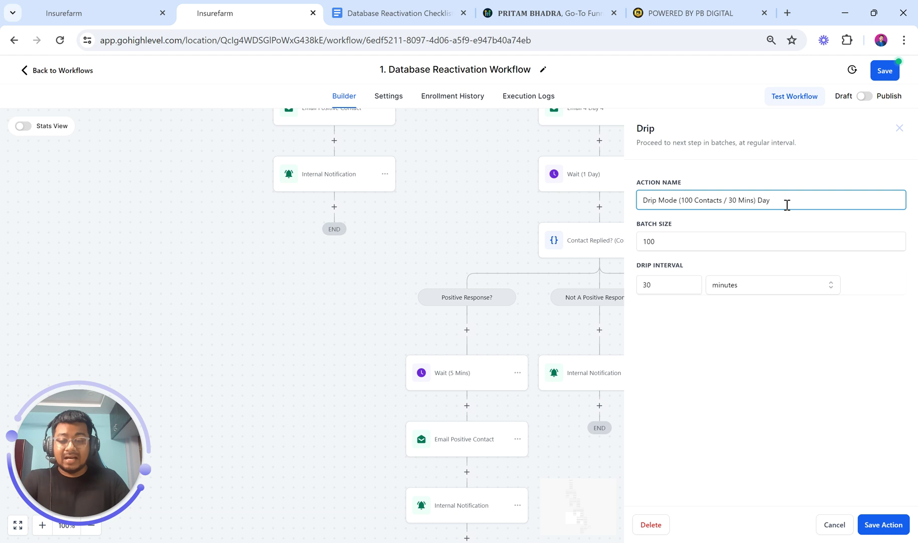
text(5)
click(870, 528)
Rename the pasted email step to 'Email 5 Day 5'
scroll(643, 428, down, 3)
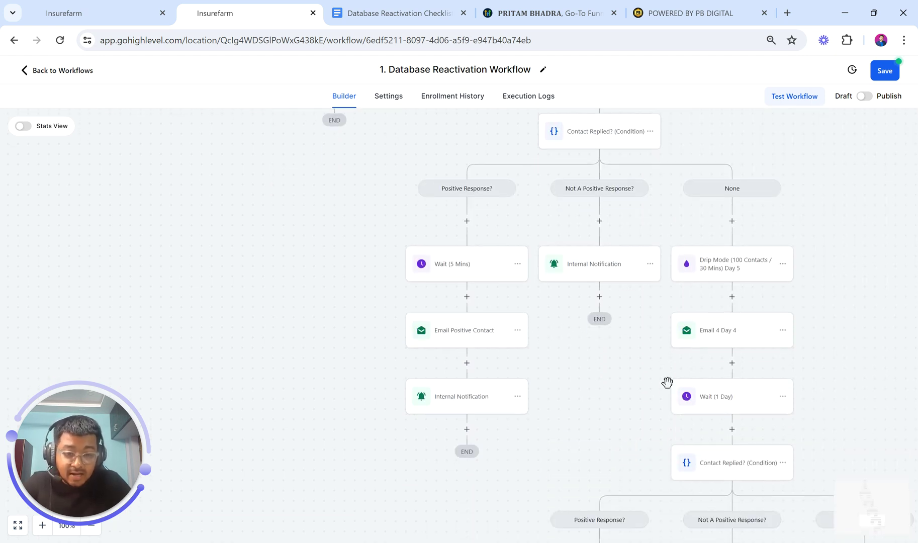
click(708, 334)
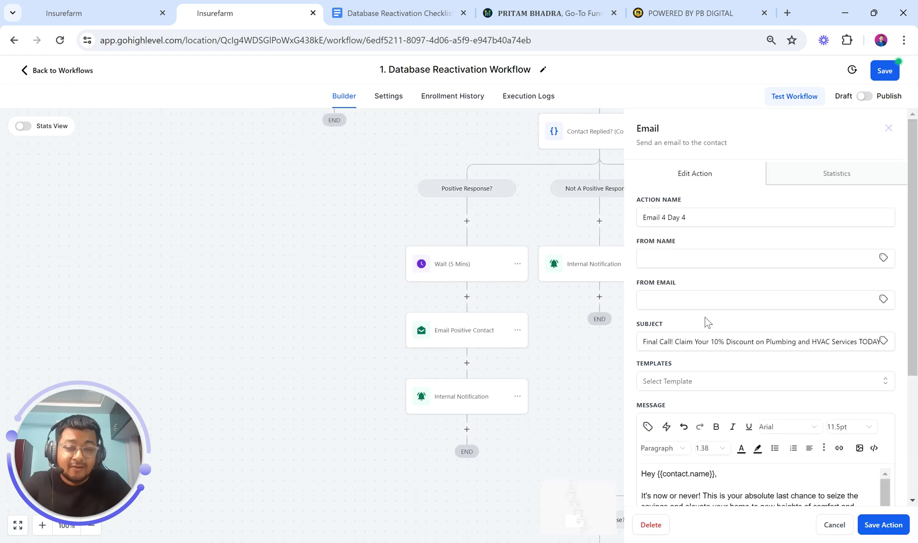
click(666, 217)
key(BackSpace)
text(5)
key(BackSpace)
text(5)
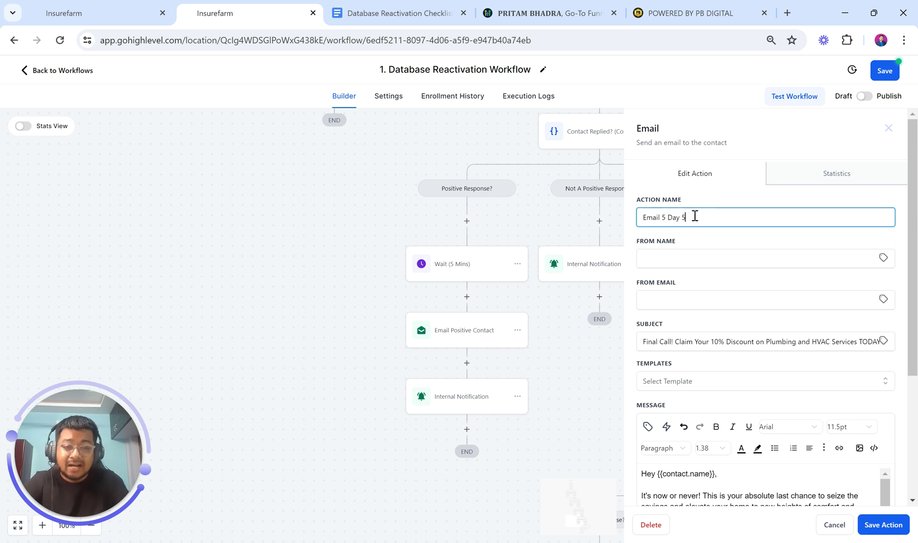
click(413, 4)
Copy the Day 5: Final Opportunity subject line into the email step's Subject field
scroll(406, 332, down, 5)
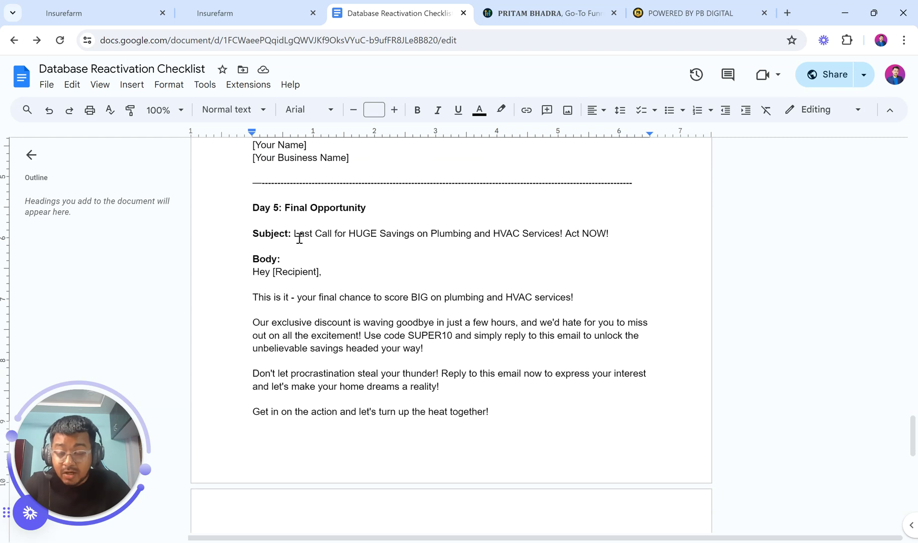
drag(285, 209, 254, 197)
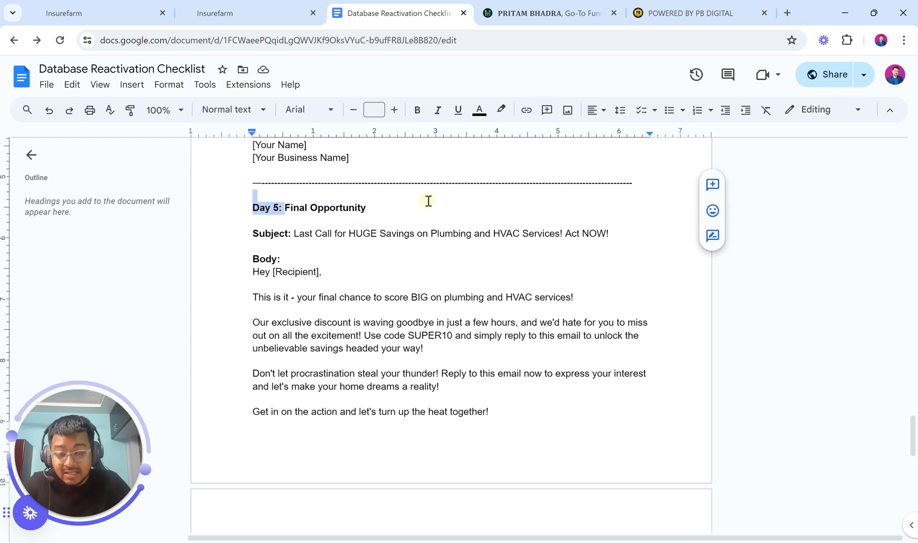
drag(294, 233, 617, 230)
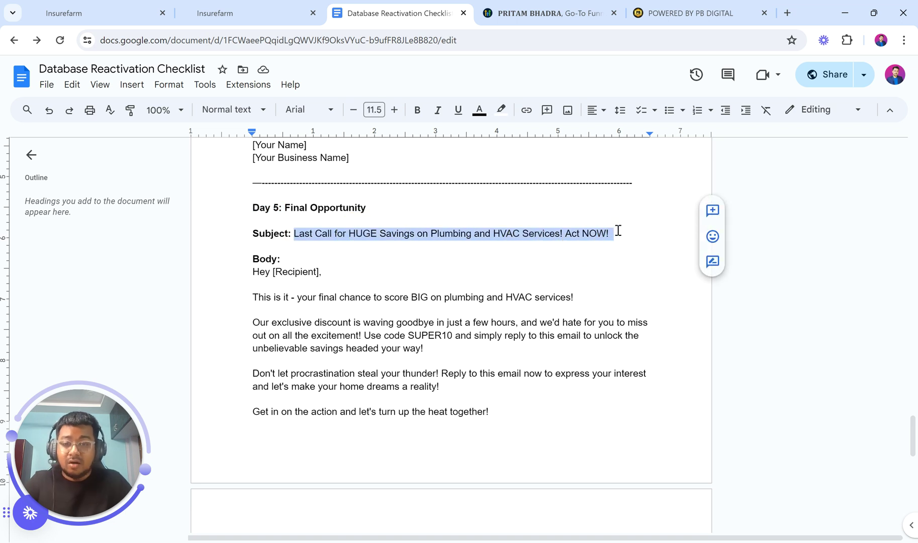
click(270, 2)
click(703, 341)
key(ctrl+a)
key(ctrl+v)
Select the Day 5 email body paragraphs in the checklist doc
click(371, 6)
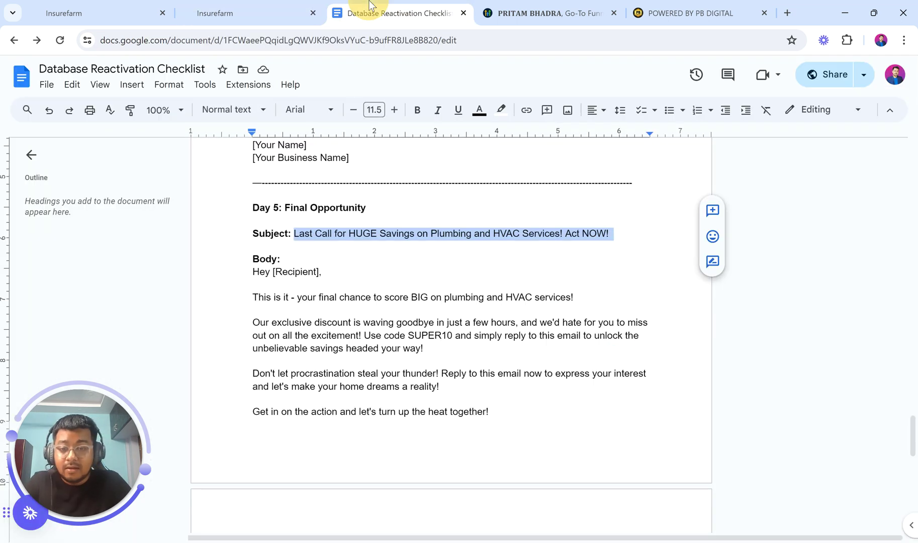
drag(252, 299, 533, 499)
scroll(532, 499, down, 2)
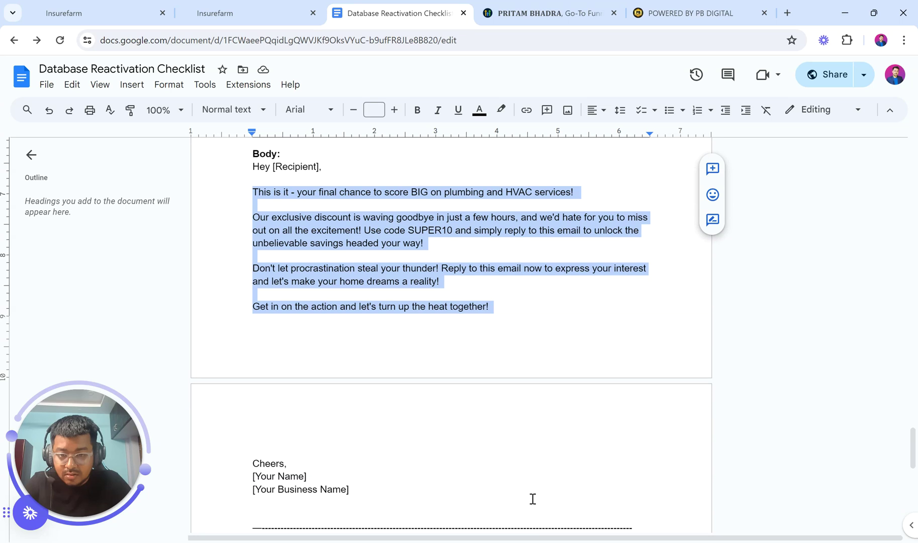
Replace the old message paragraphs with the Day 5 body and remove the empty lines
click(301, 8)
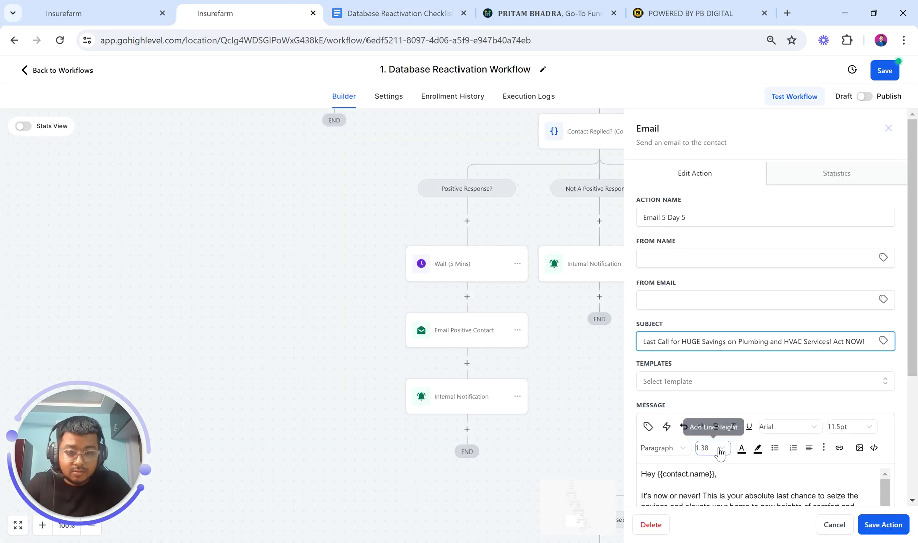
scroll(714, 449, down, 3)
drag(644, 354, 770, 385)
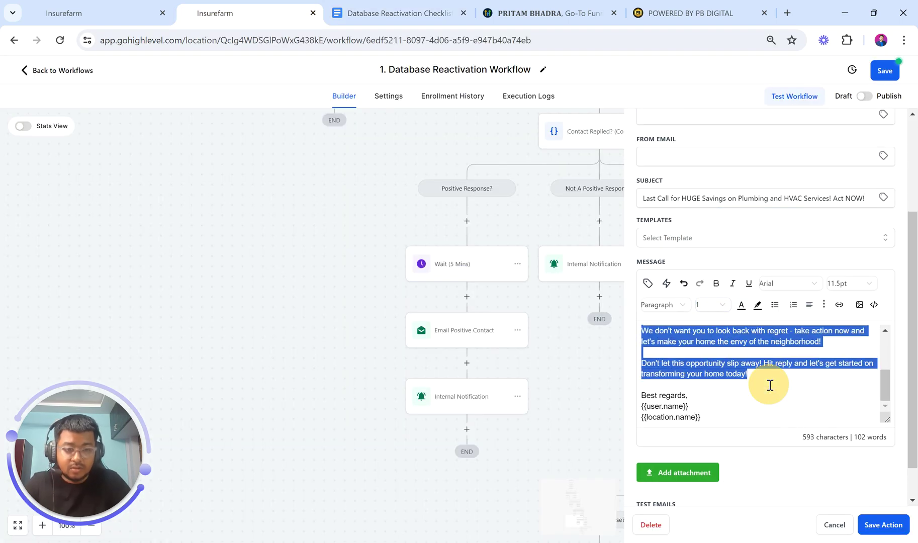
key(BackSpace)
key(Return)
key(ctrl+v)
key(BackSpace)
click(693, 373)
scroll(693, 375, down, 1)
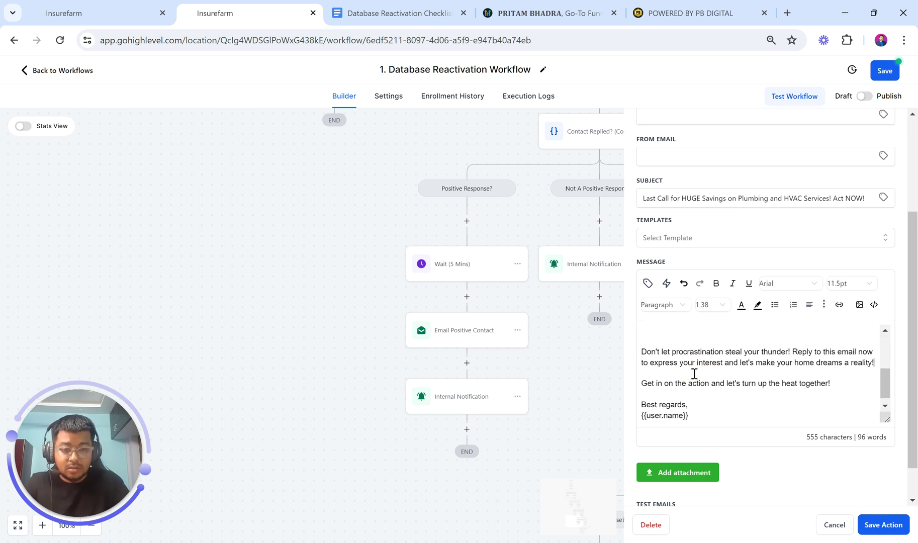
scroll(693, 374, up, 3)
click(674, 375)
key(BackSpace)
Bold the SUPER10 code sentence, remove the blank line before the discount paragraph, and save
drag(820, 342, 819, 363)
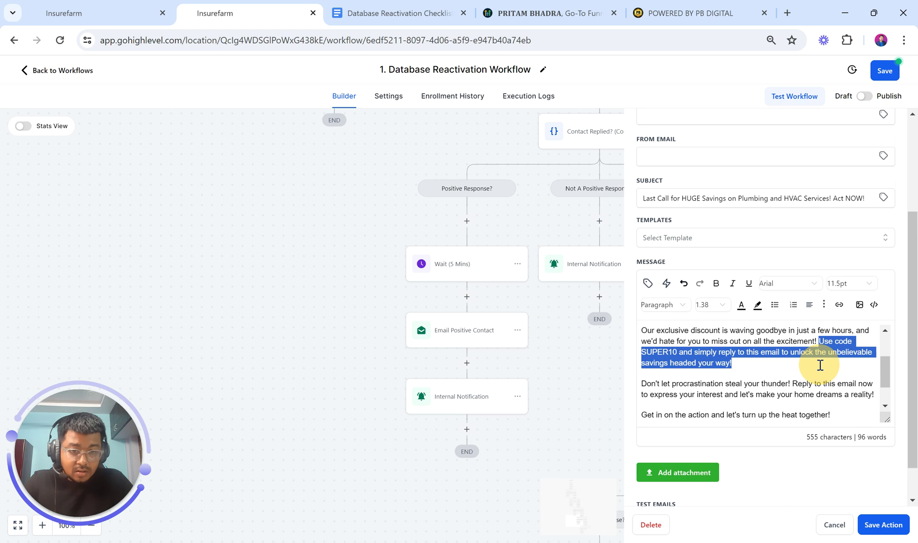
click(716, 284)
scroll(704, 370, up, 1)
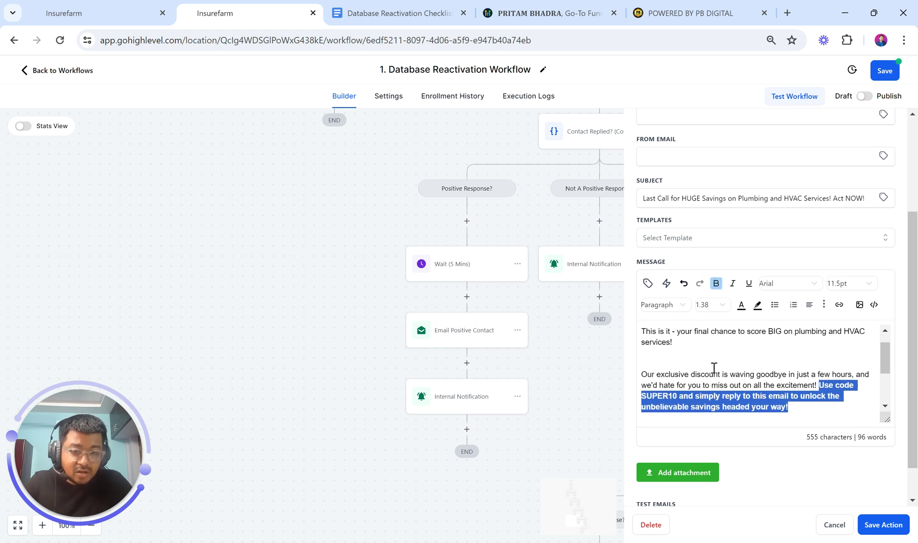
click(679, 370)
key(BackSpace)
scroll(679, 369, up, 1)
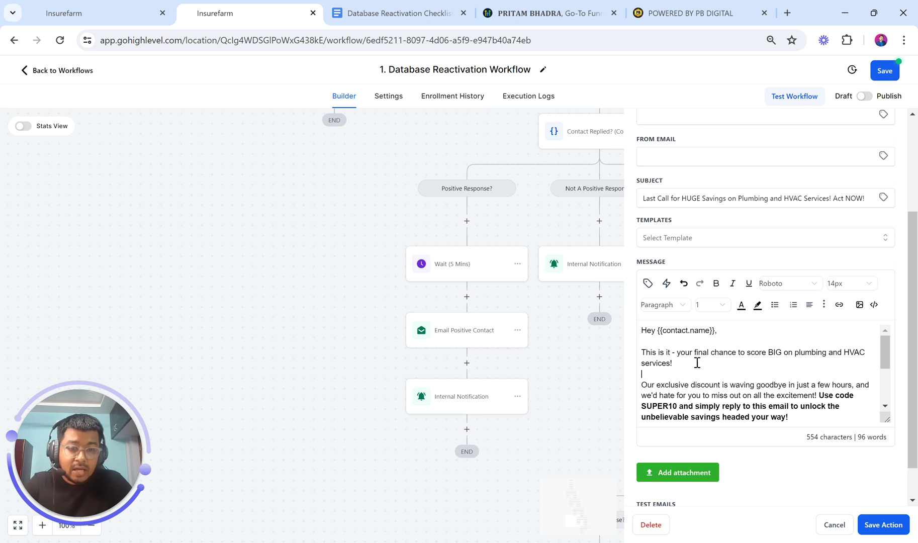
scroll(697, 362, down, 5)
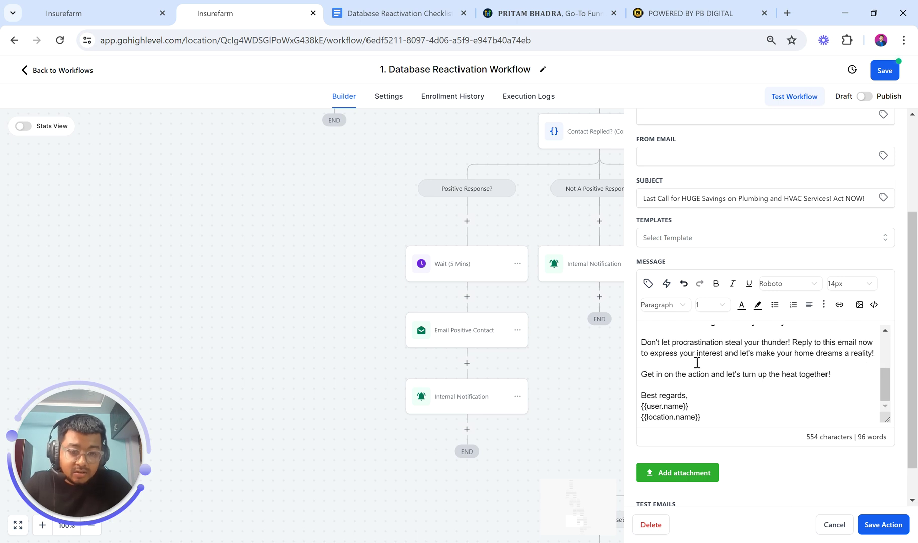
click(882, 524)
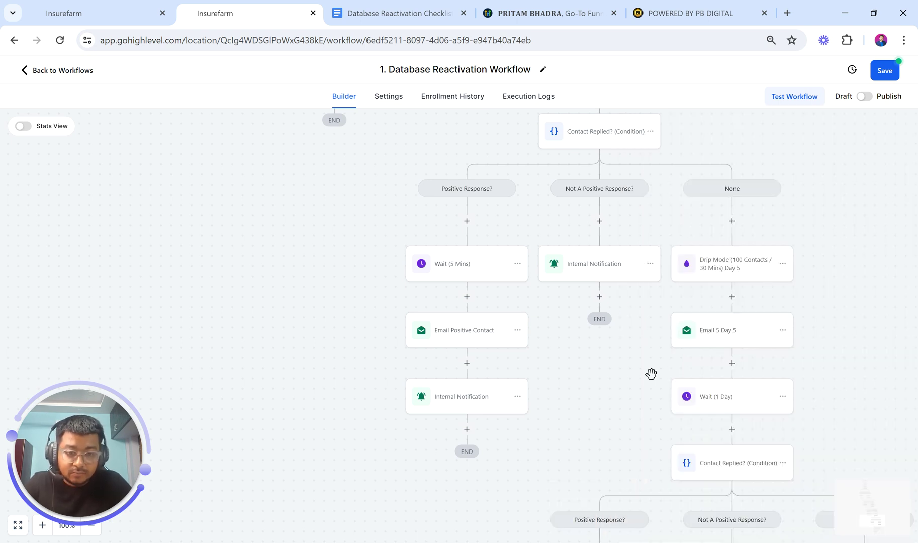
scroll(651, 373, right, 4)
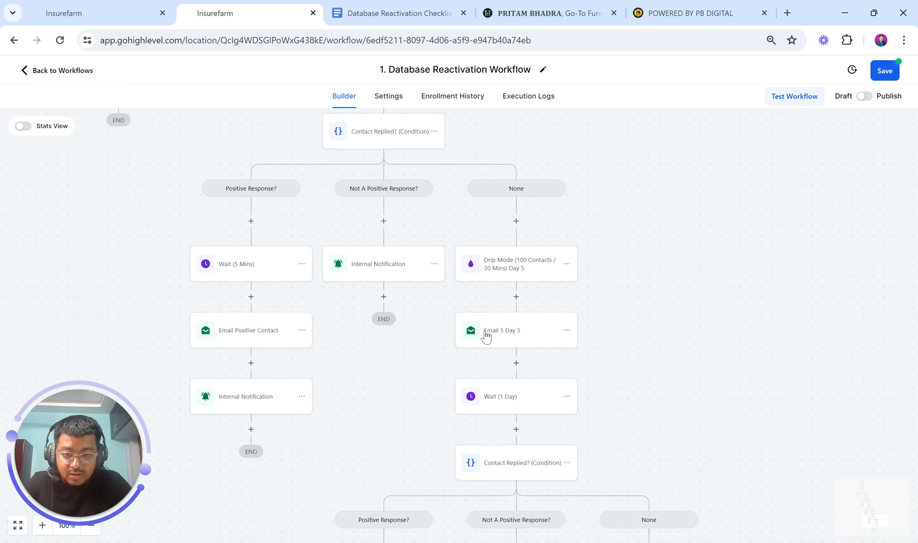
scroll(485, 331, down, 3)
scroll(514, 322, up, 1)
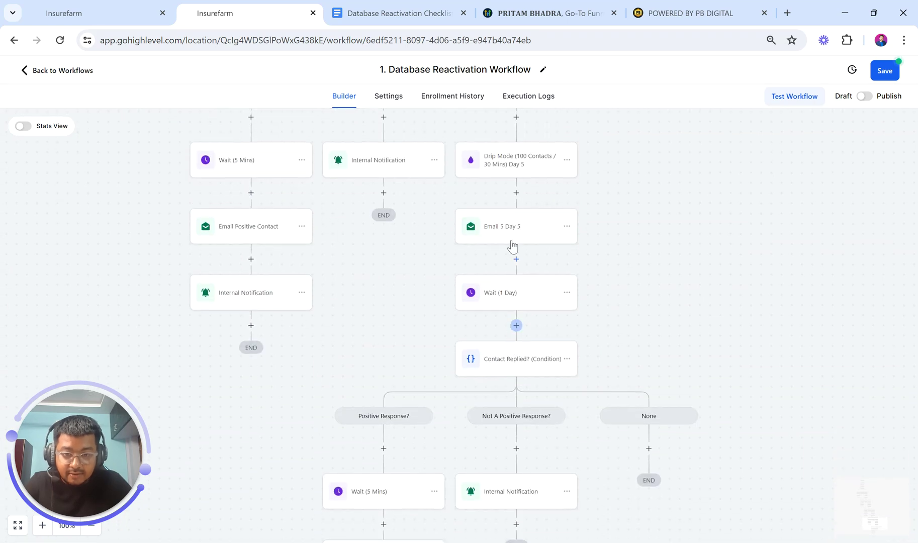
click(554, 307)
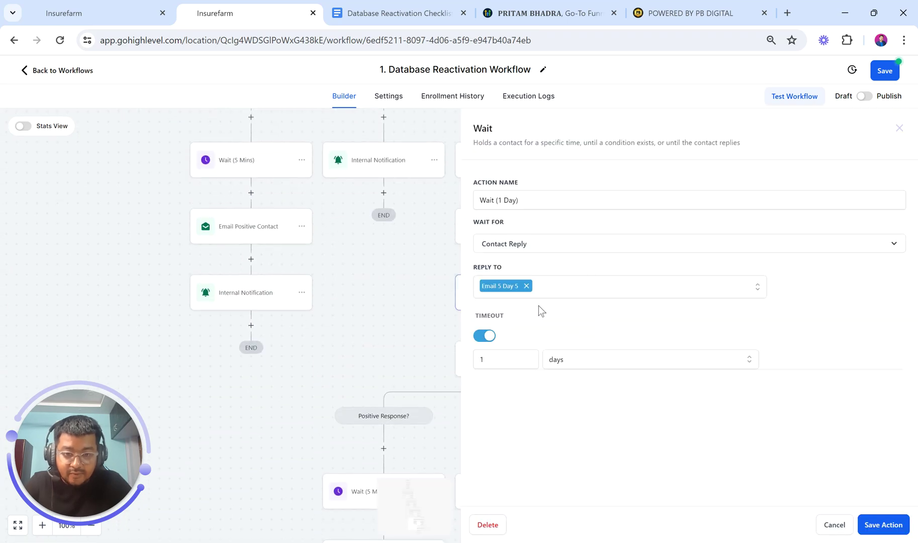
click(884, 525)
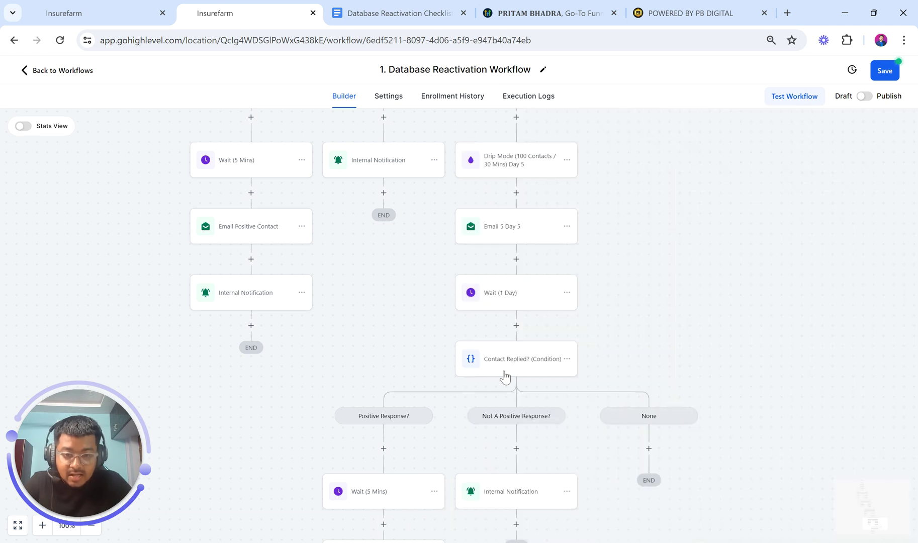
scroll(505, 376, down, 3)
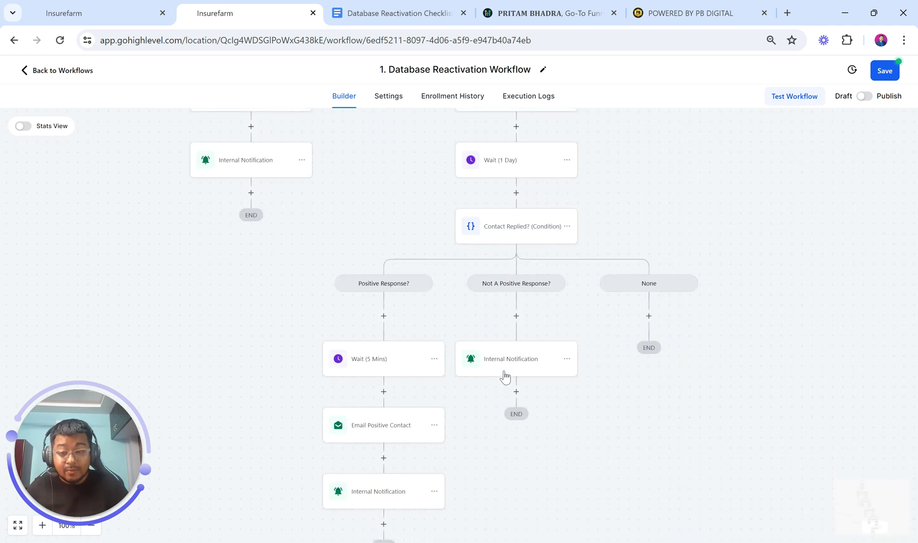
scroll(505, 374, down, 1)
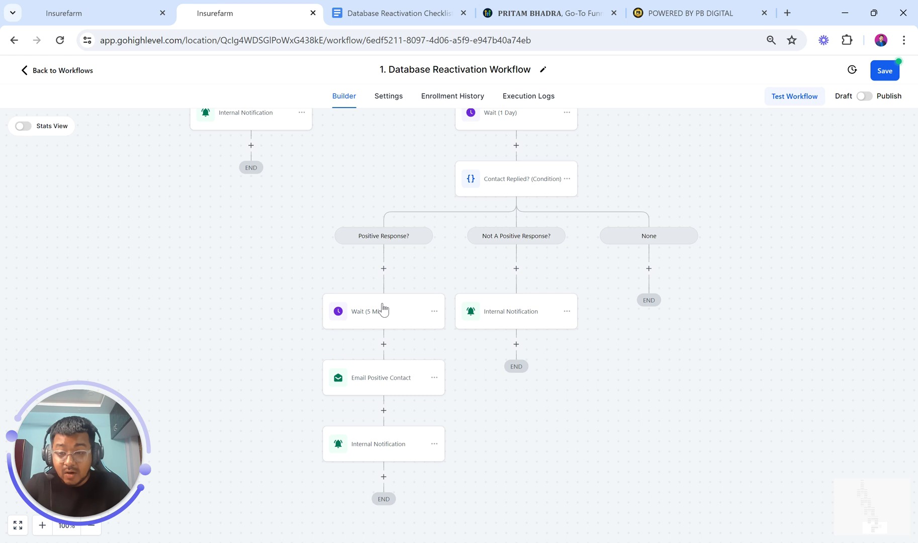
scroll(381, 332, down, 1)
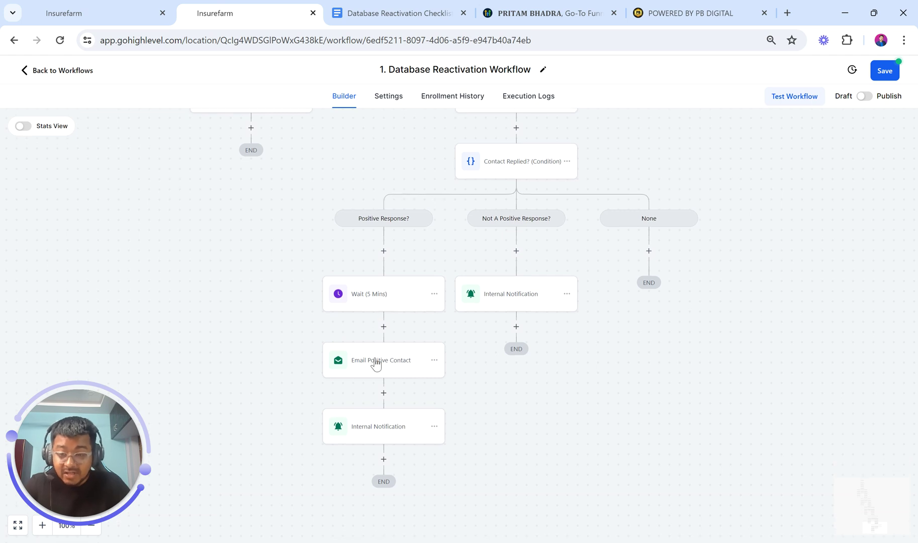
click(380, 428)
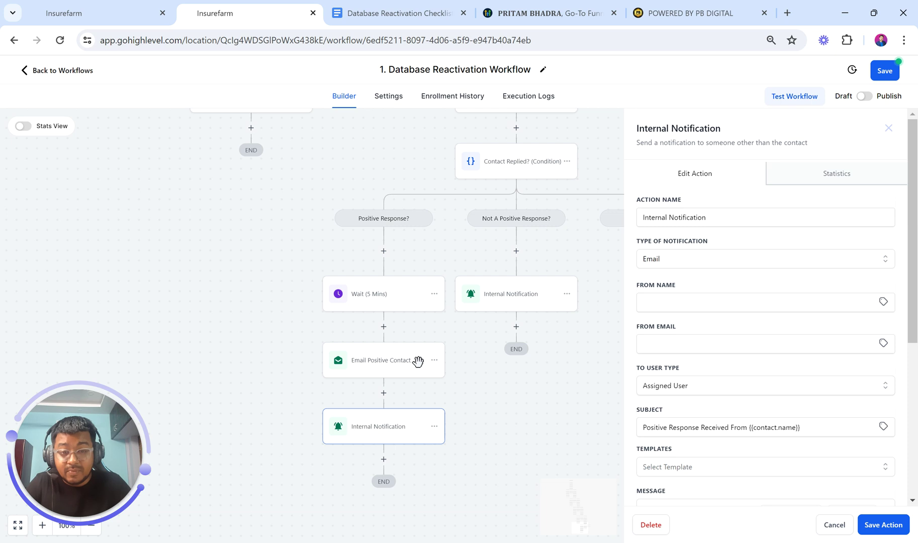
scroll(418, 363, right, 1)
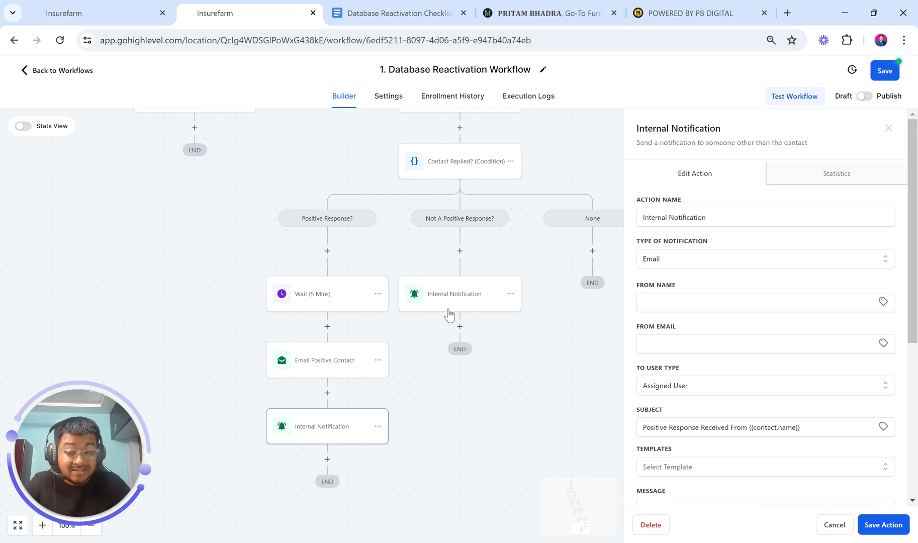
click(557, 324)
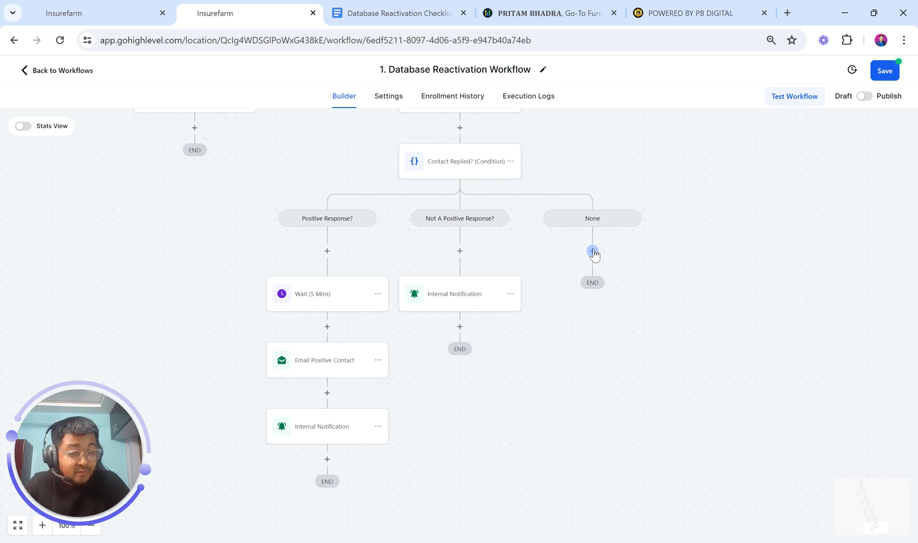
Scroll the canvas up past the Day 5 to Day 2 branches to the trigger, then open the Database Reactivation Checklist
scroll(592, 248, up, 8)
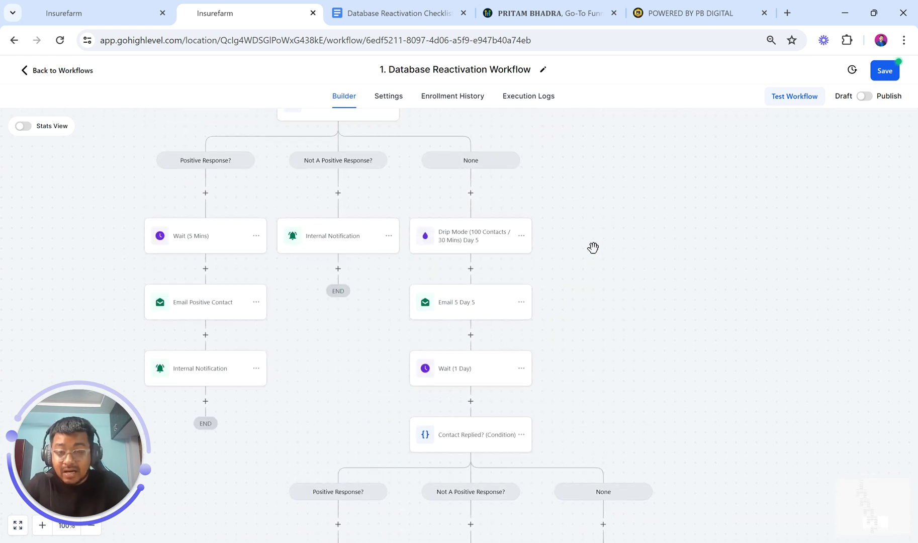
scroll(593, 248, up, 8)
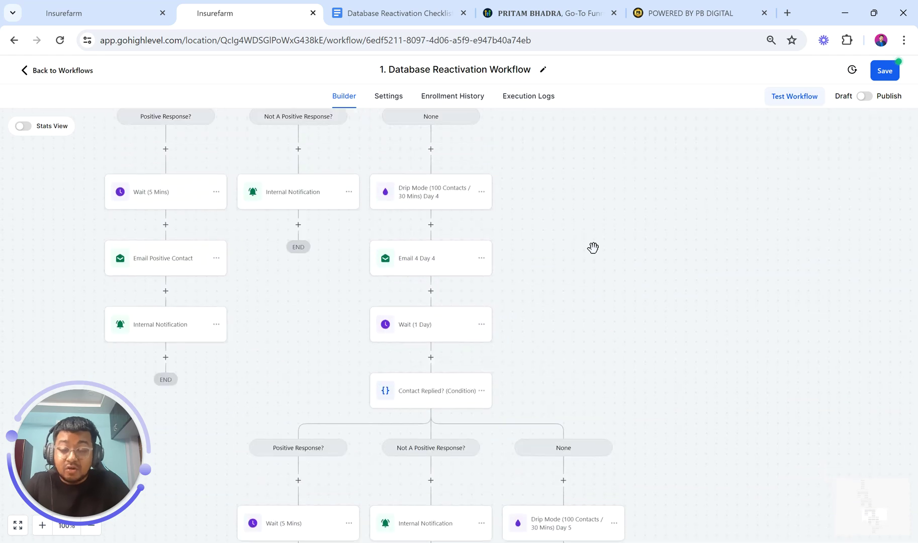
scroll(594, 254, up, 8)
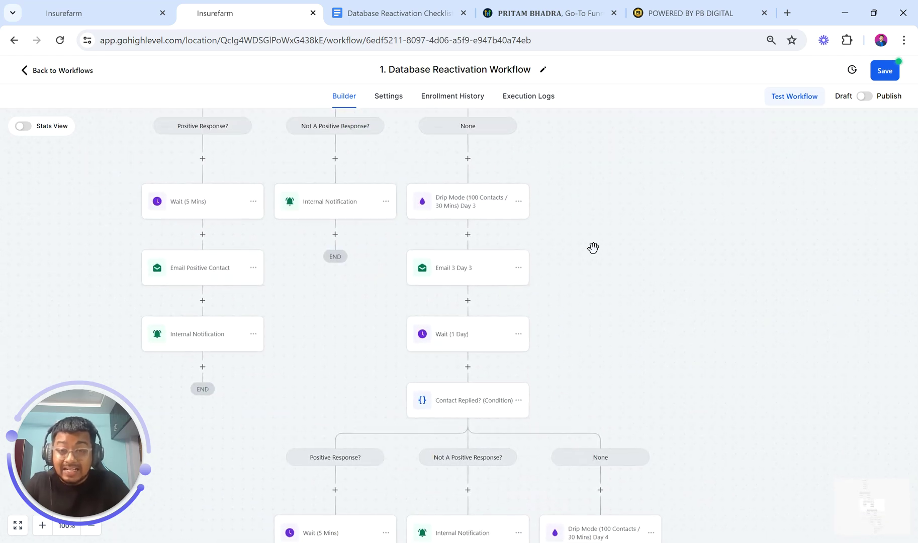
scroll(592, 248, up, 8)
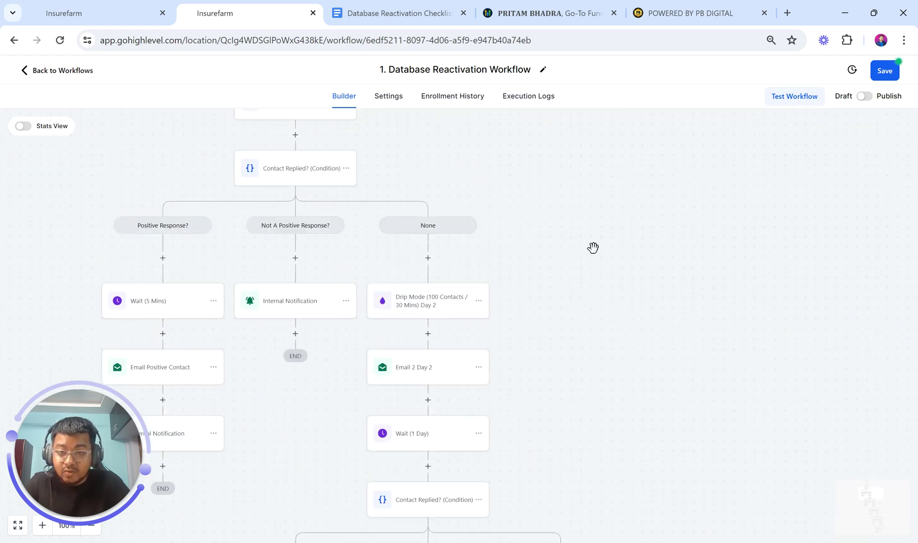
scroll(593, 248, up, 8)
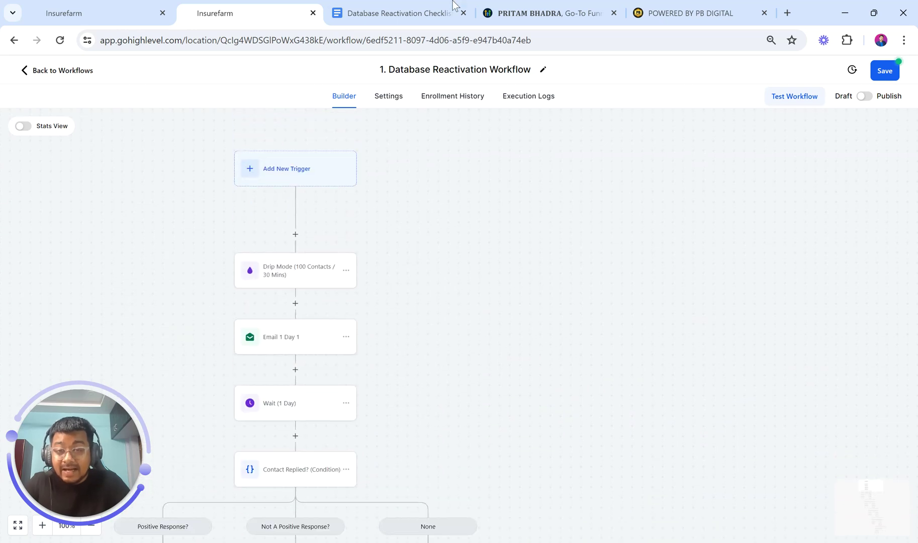
click(436, 7)
scroll(431, 220, up, 20)
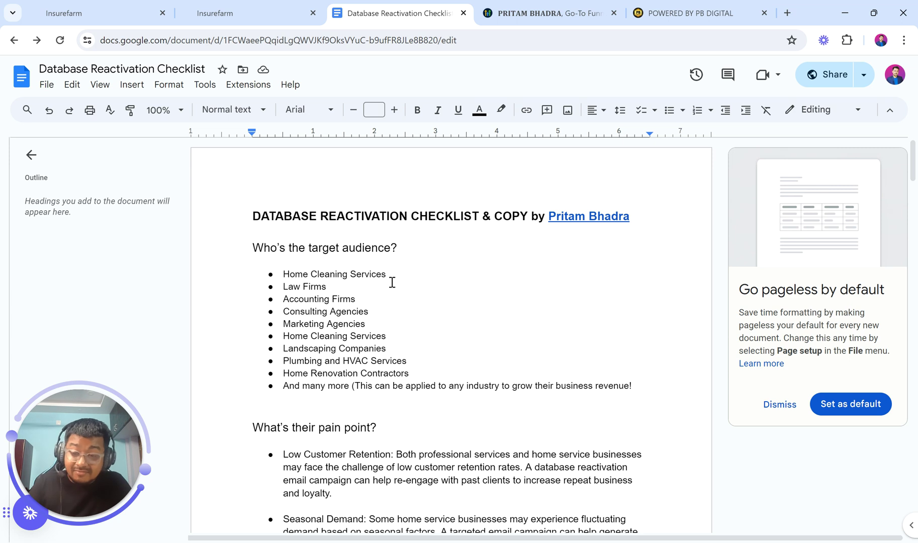
Review the checklist through the Exclusive Offer Alert section, then return to the workflow builder
scroll(391, 281, down, 10)
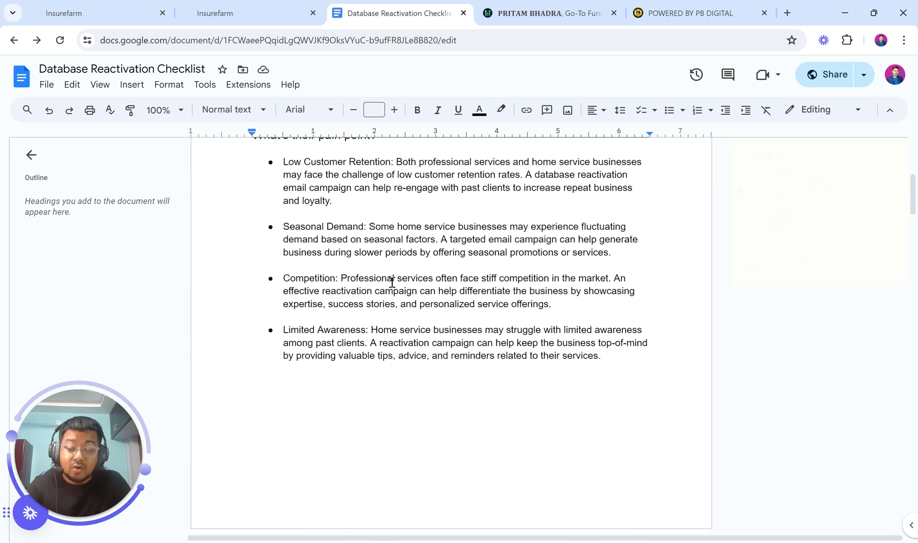
scroll(390, 280, up, 10)
double_click(427, 216)
scroll(437, 371, down, 20)
scroll(436, 371, down, 12)
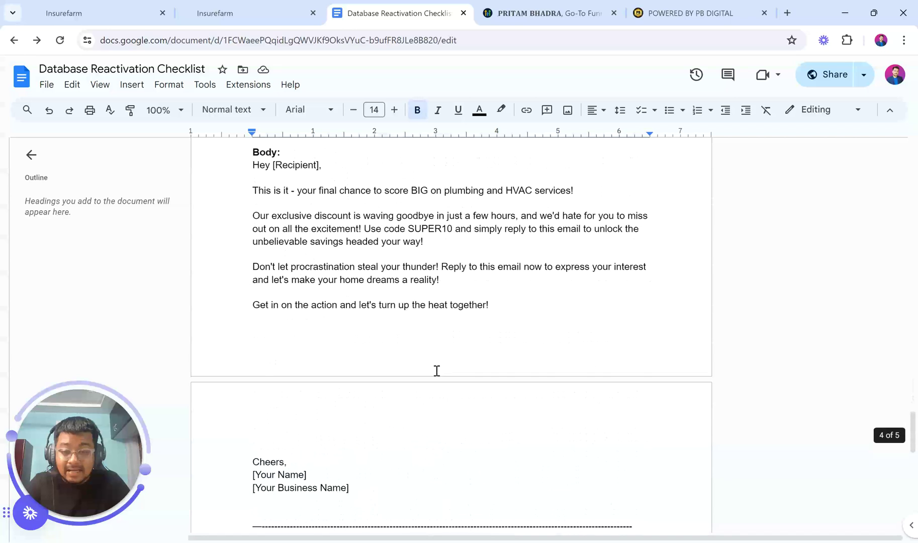
click(236, 236)
drag(236, 237, 537, 344)
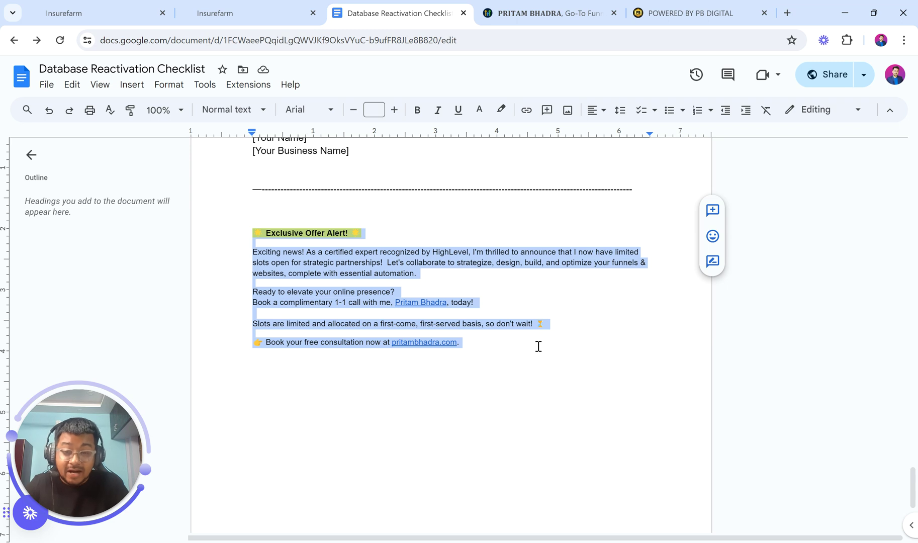
click(538, 346)
scroll(538, 345, up, 15)
scroll(538, 346, up, 20)
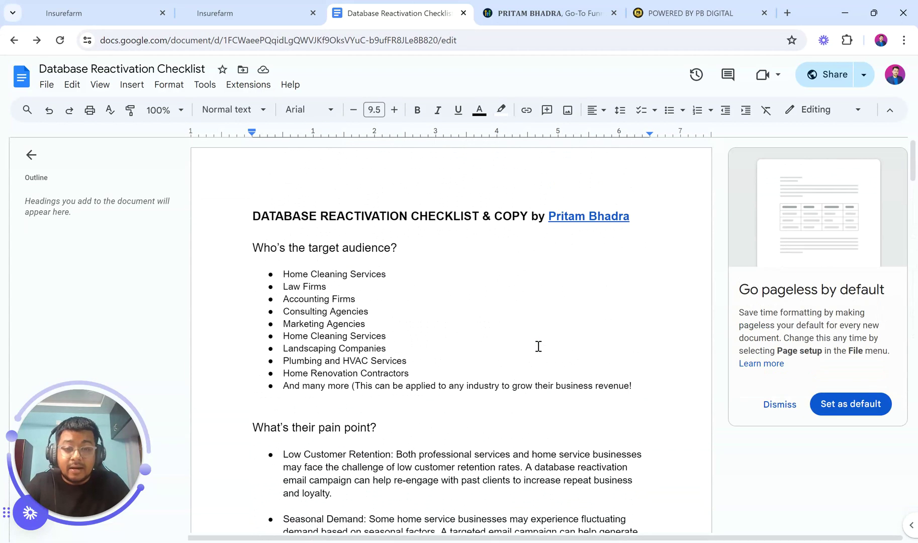
click(236, 12)
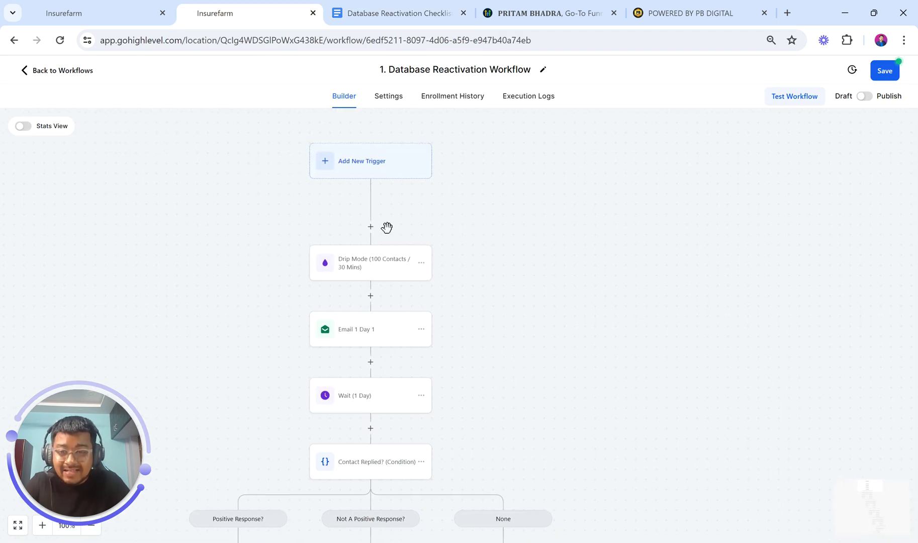
Zoom the canvas out from 69% to 23% so all five day stages show
drag(118, 447, 160, 295)
click(91, 525)
click(91, 525)
click(91, 524)
scroll(412, 396, down, 3)
scroll(412, 396, down, 5)
scroll(412, 395, down, 3)
click(91, 525)
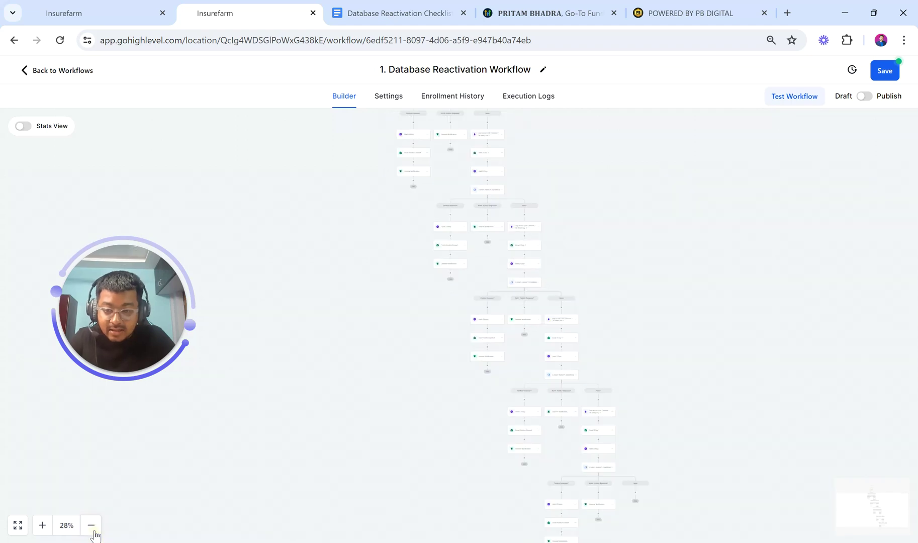
click(91, 525)
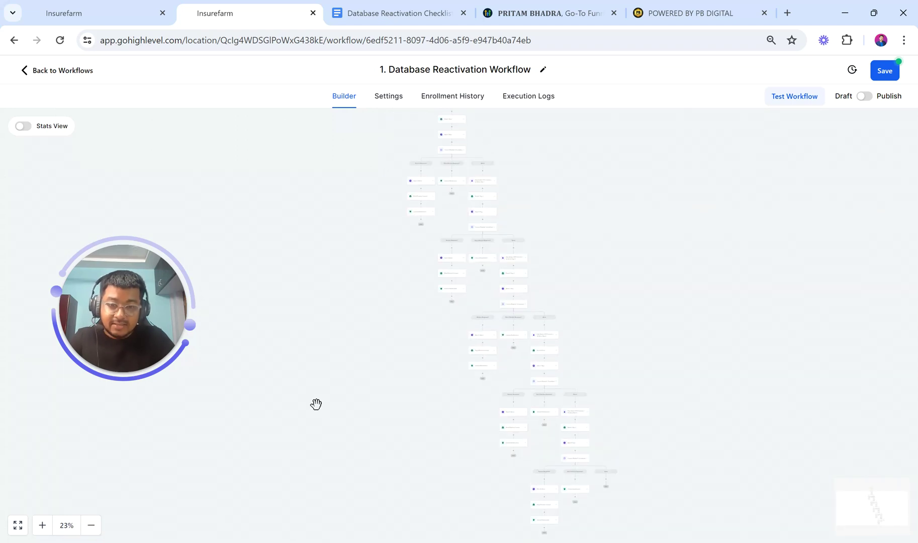